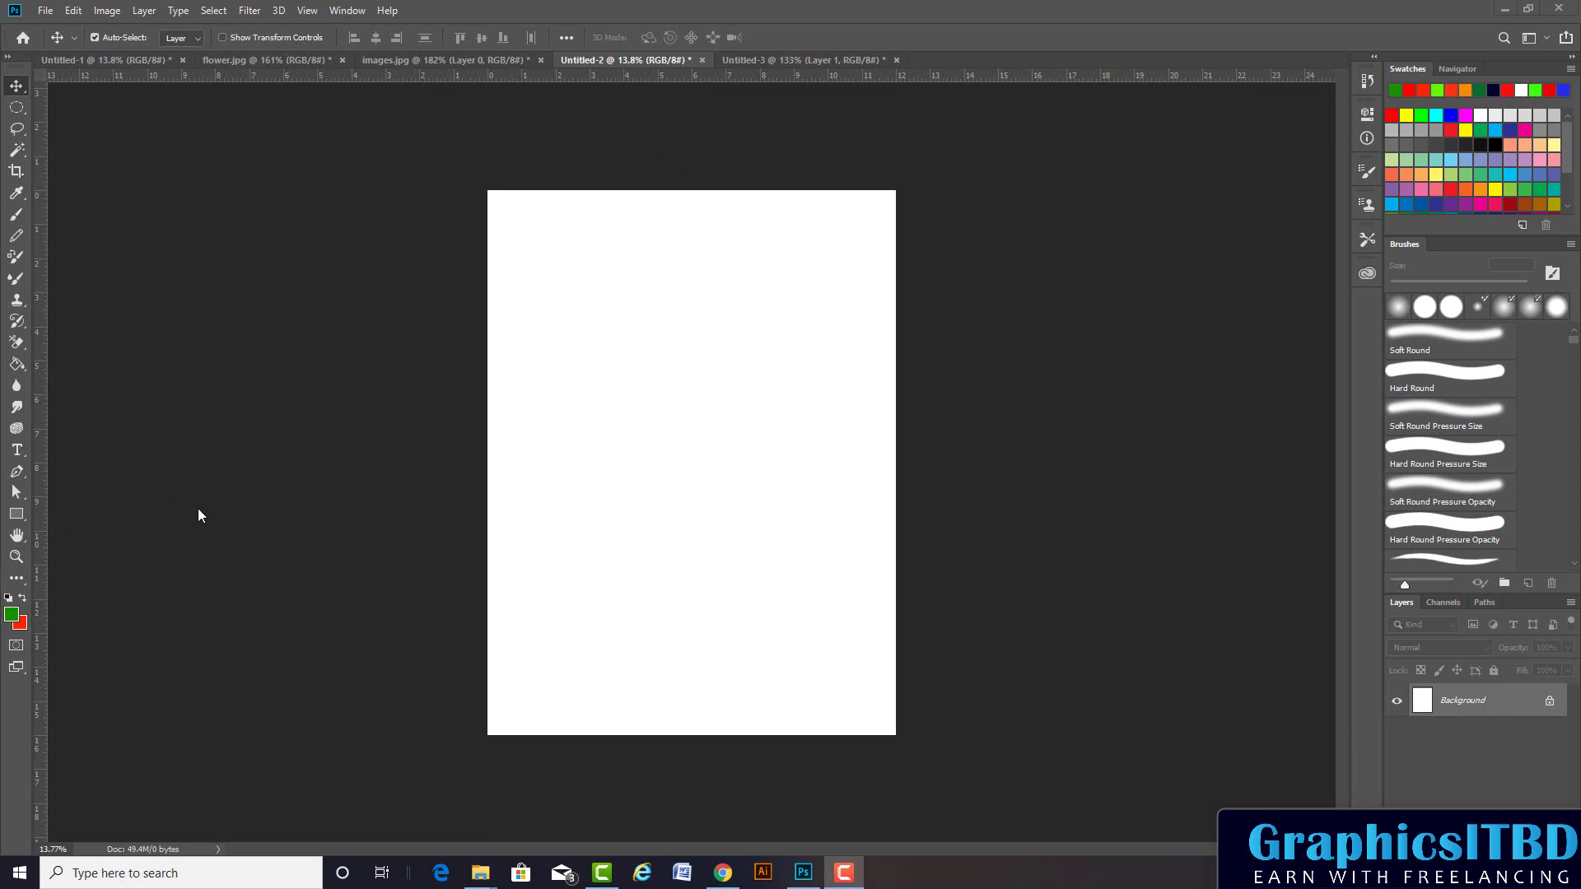
Draw a green 2519 × 871 px rectangle, Rectangle 1, across the upper middle of the page
click(16, 514)
click(86, 516)
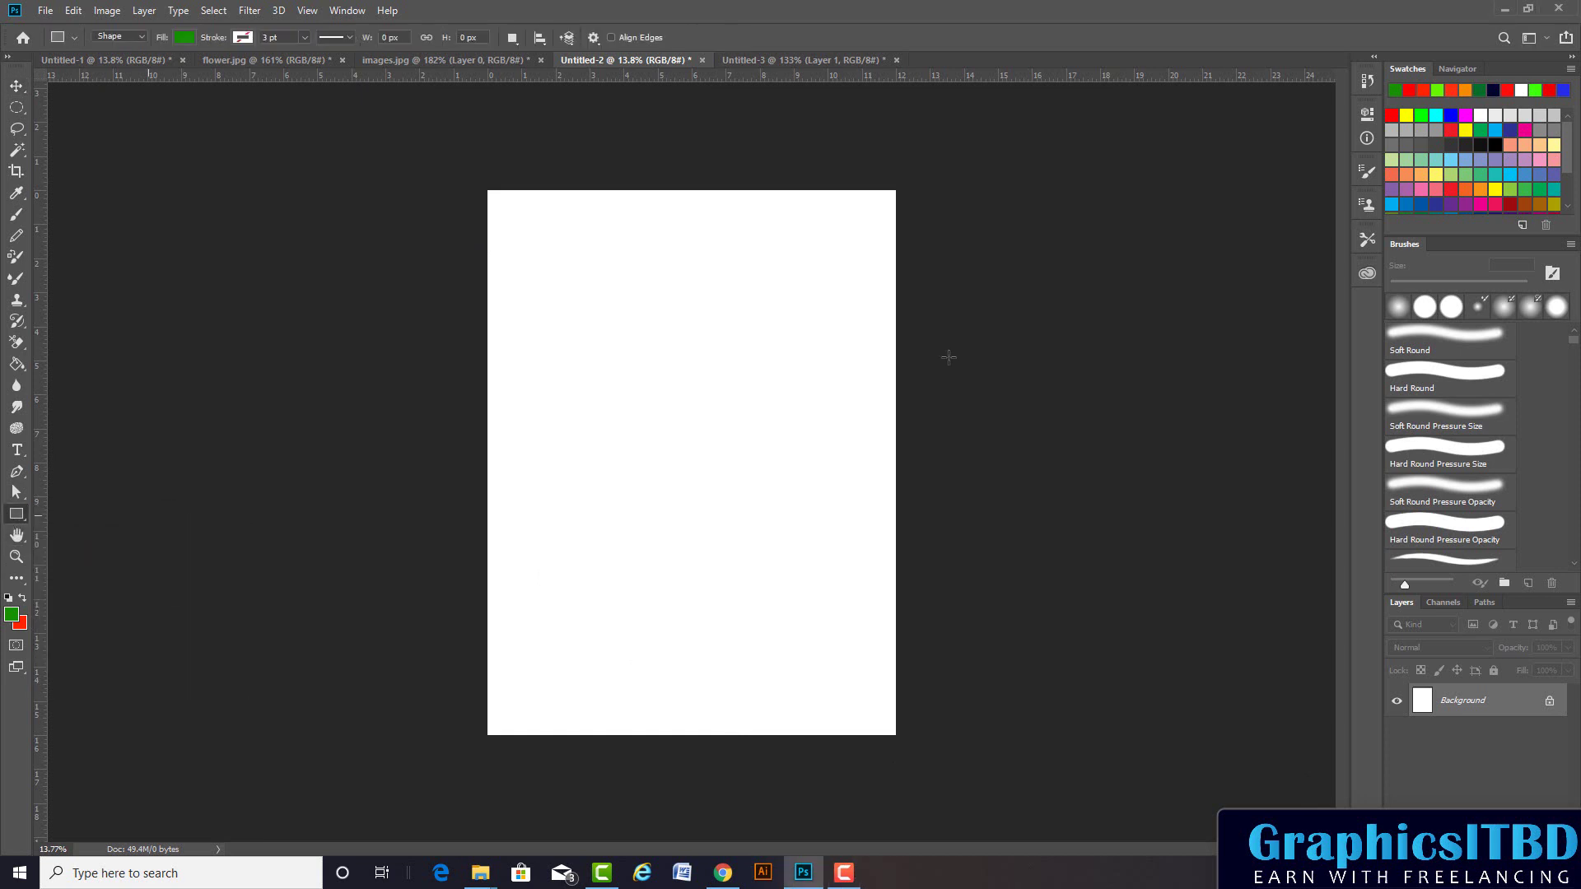
drag(558, 361, 844, 459)
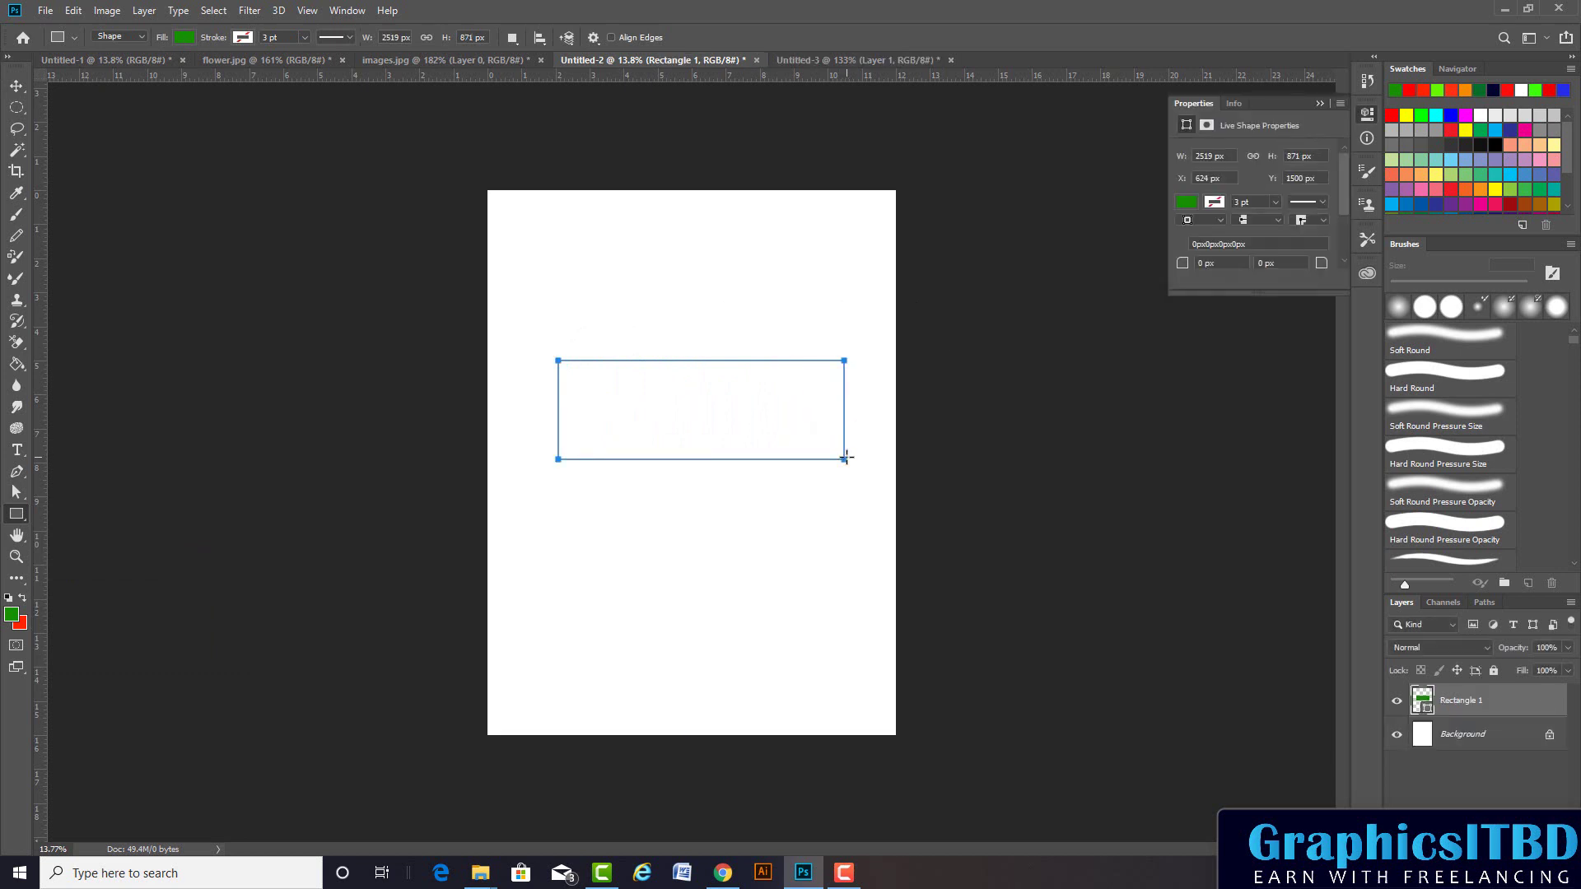
double_click(1424, 702)
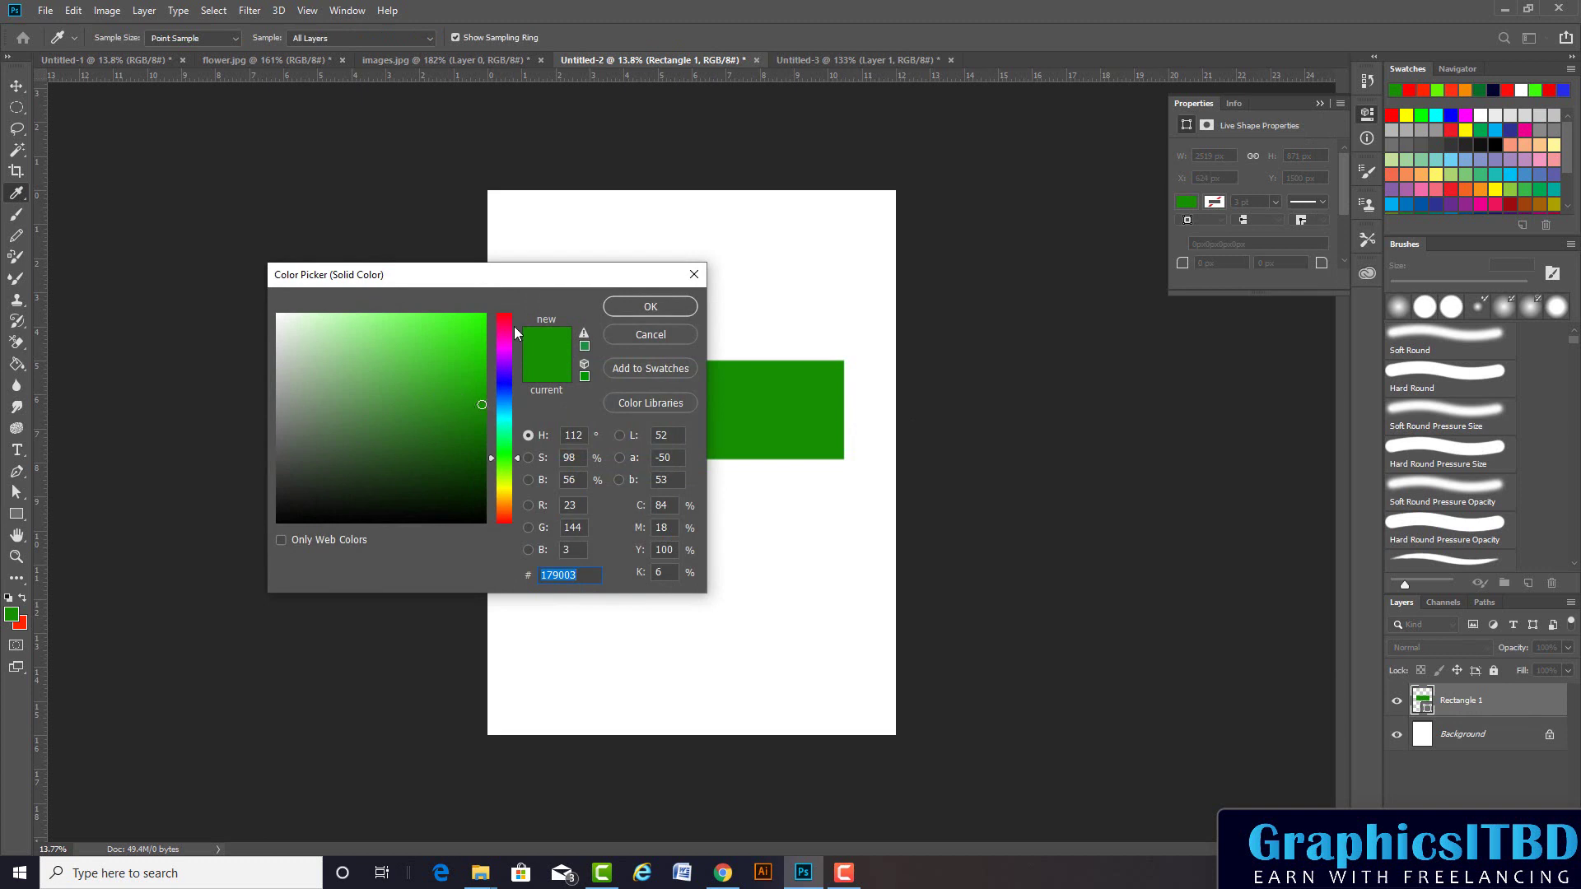
click(653, 307)
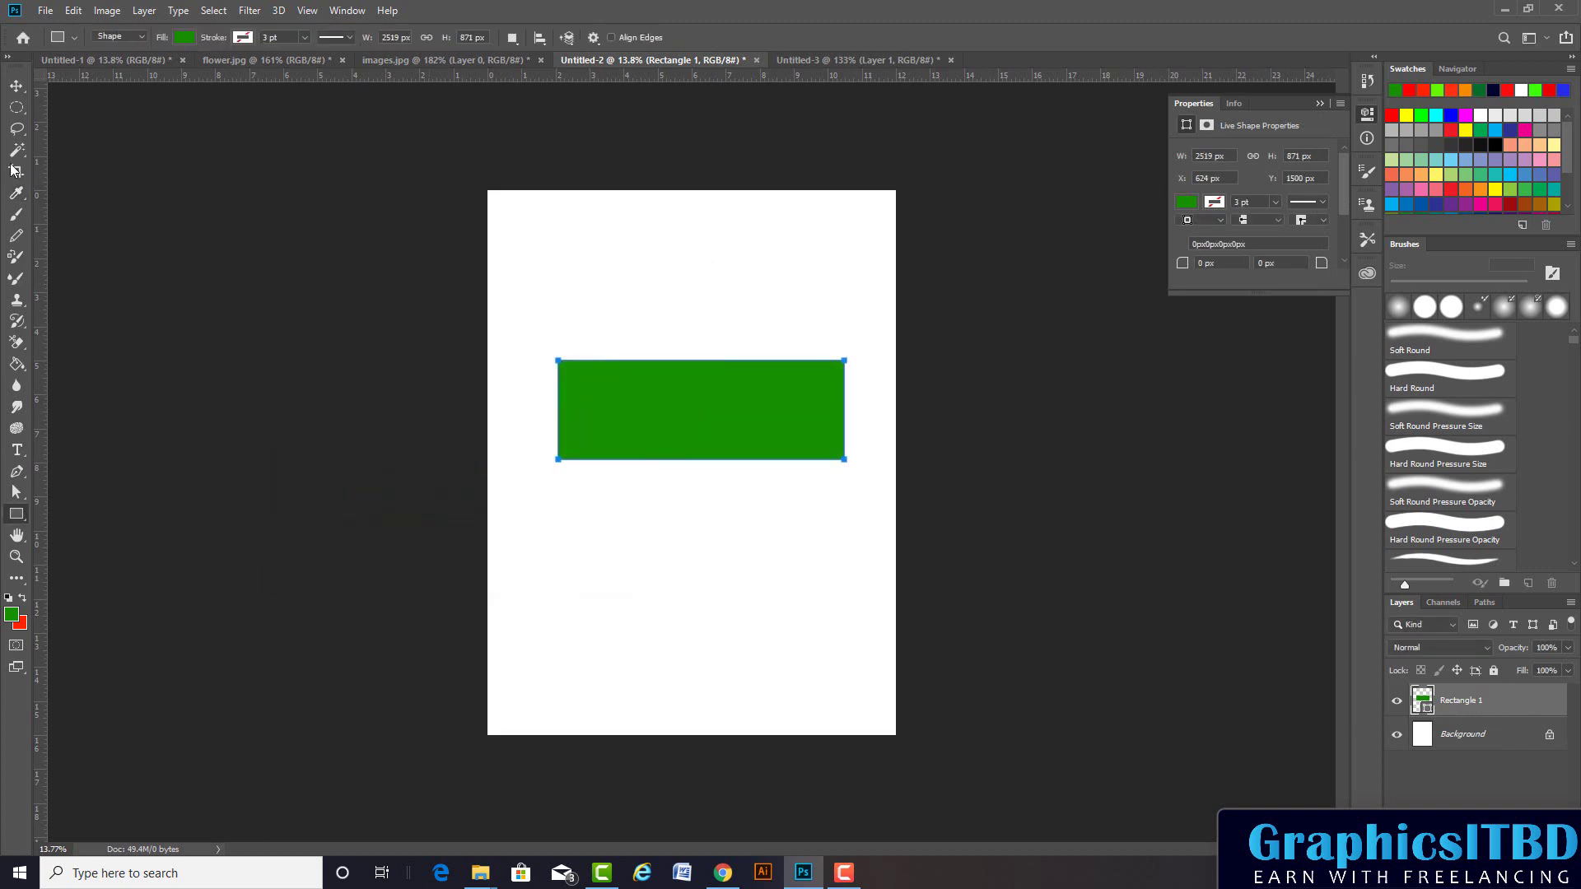
key(v)
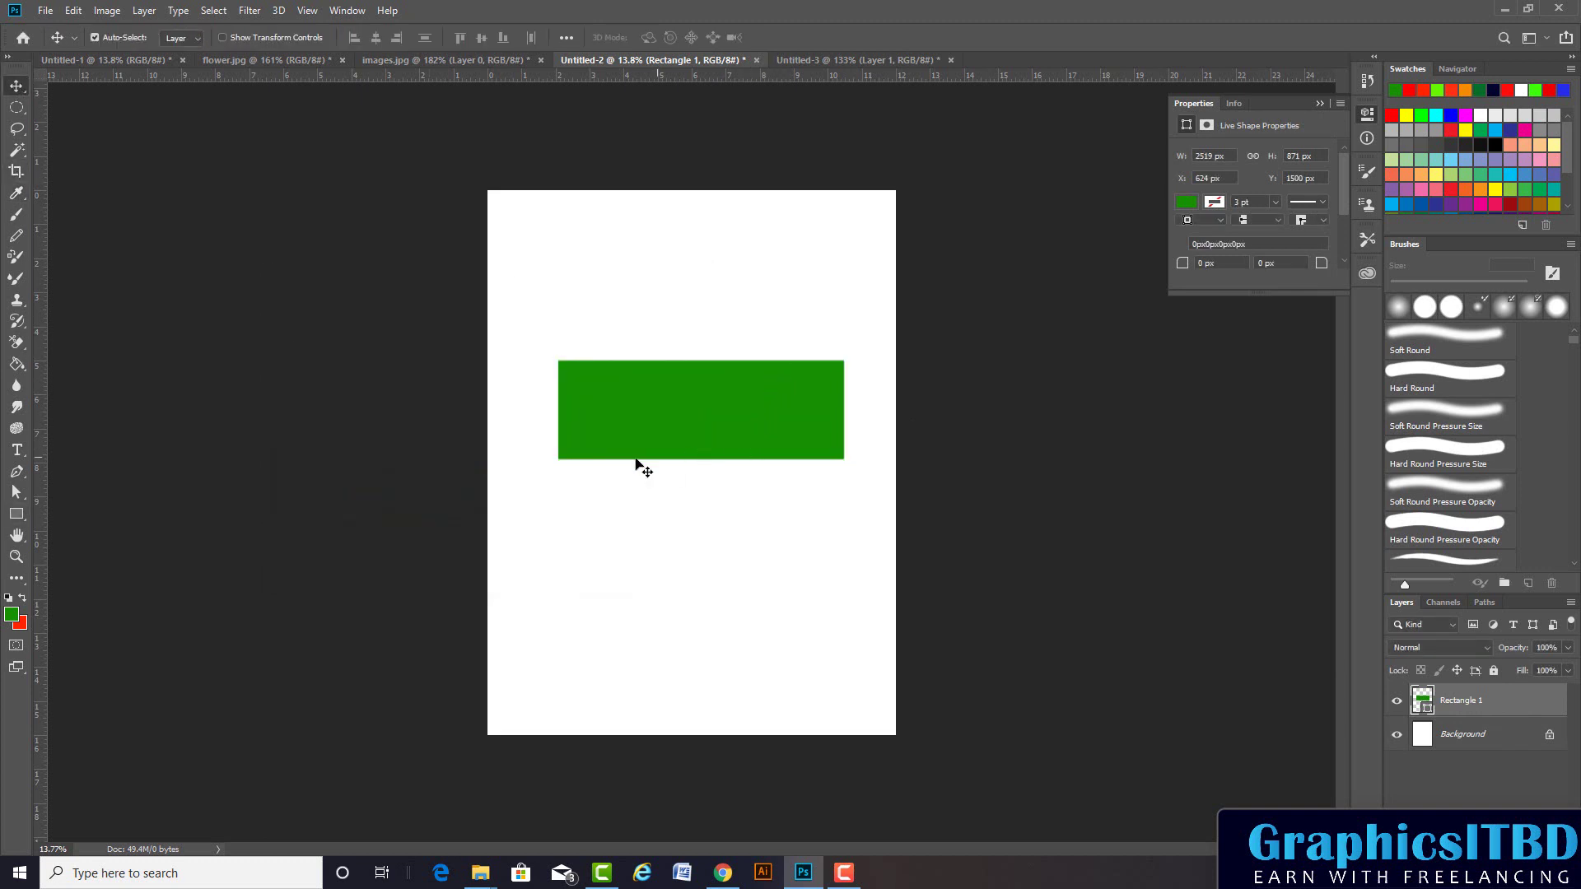
click(17, 493)
click(10, 514)
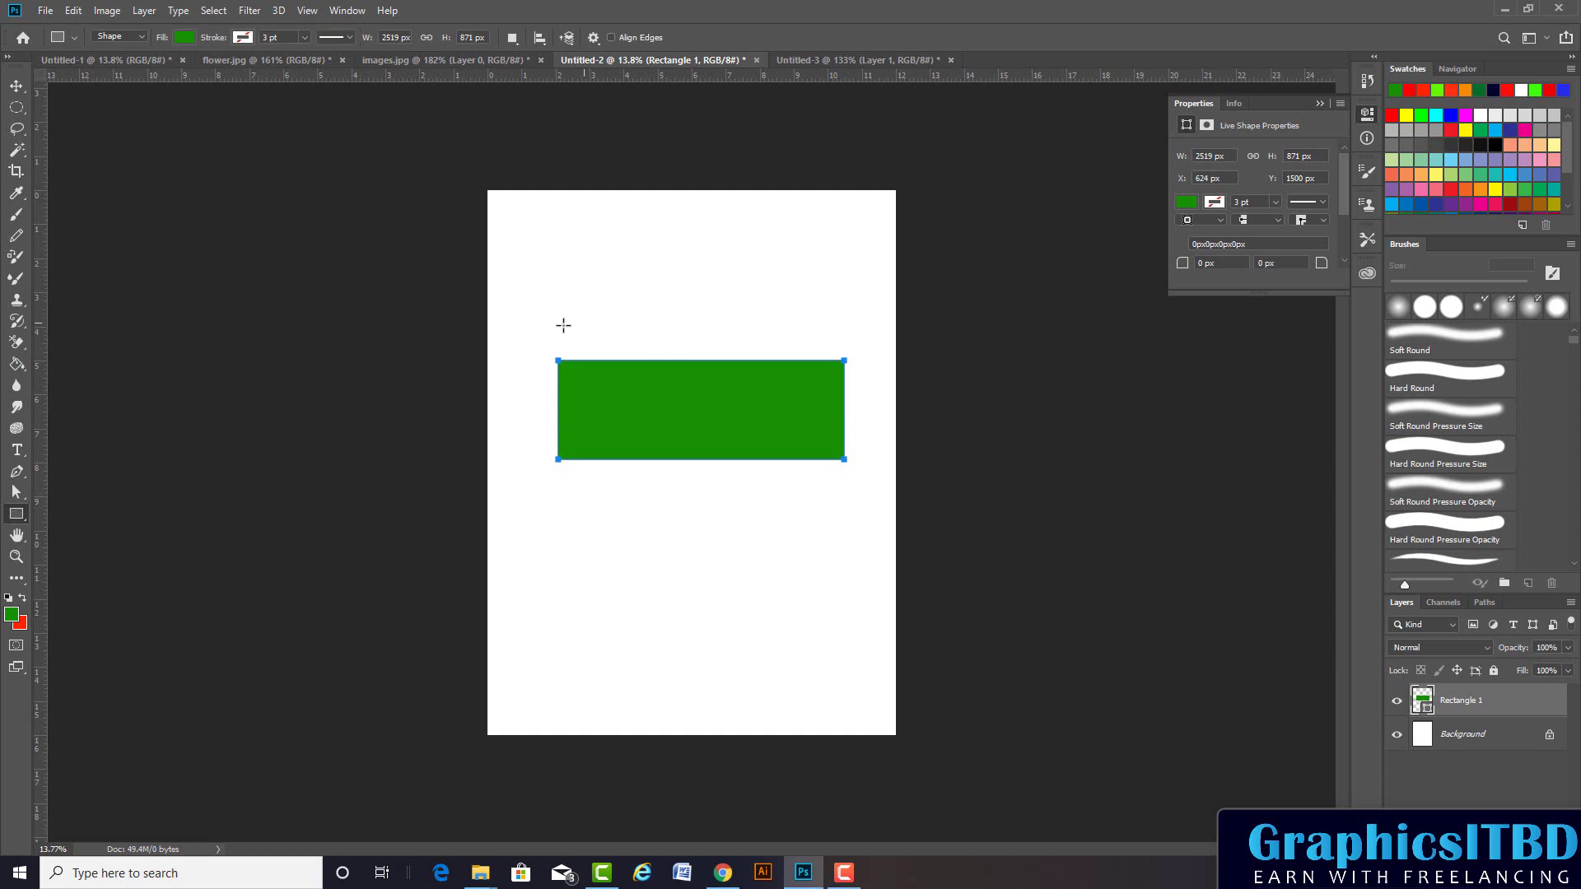
Draw a second rectangle overlapping the green one's top, filled pink
drag(530, 339, 882, 412)
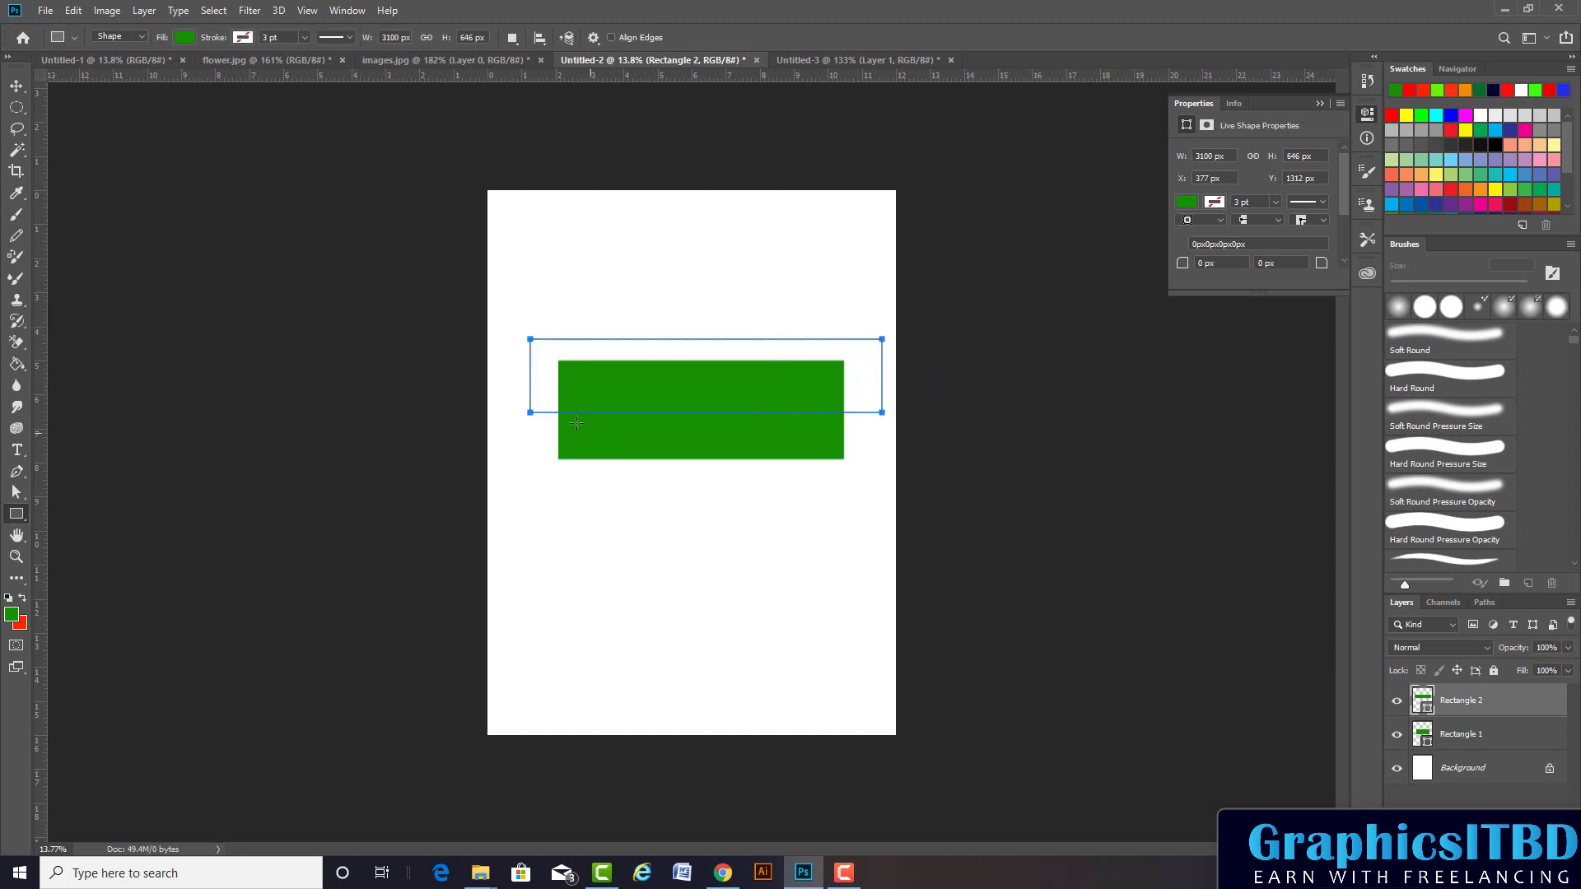
double_click(1427, 706)
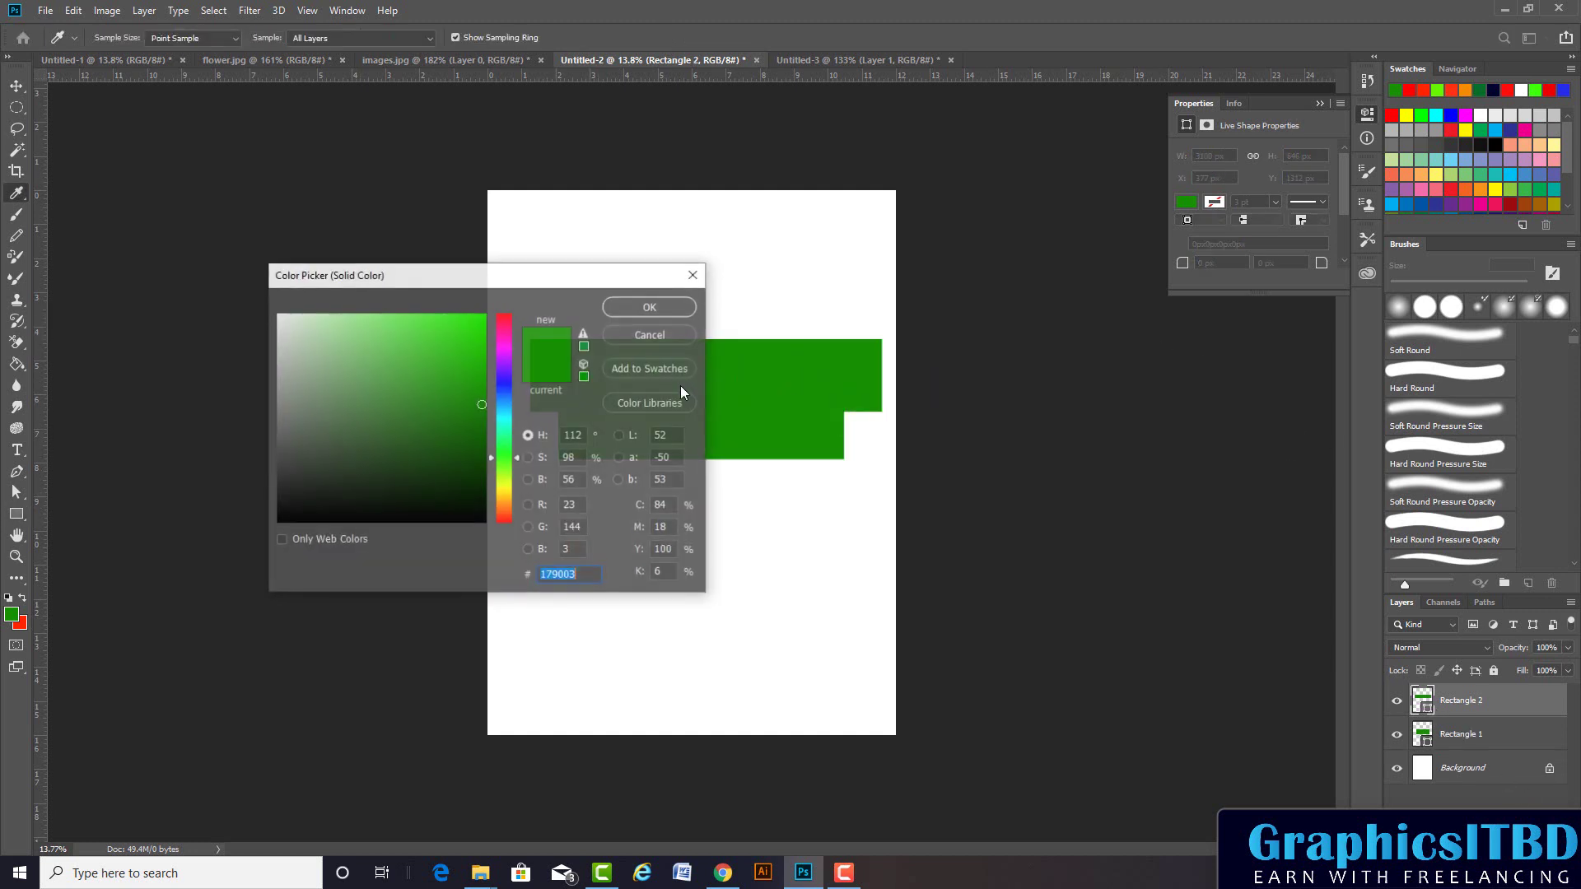
click(504, 331)
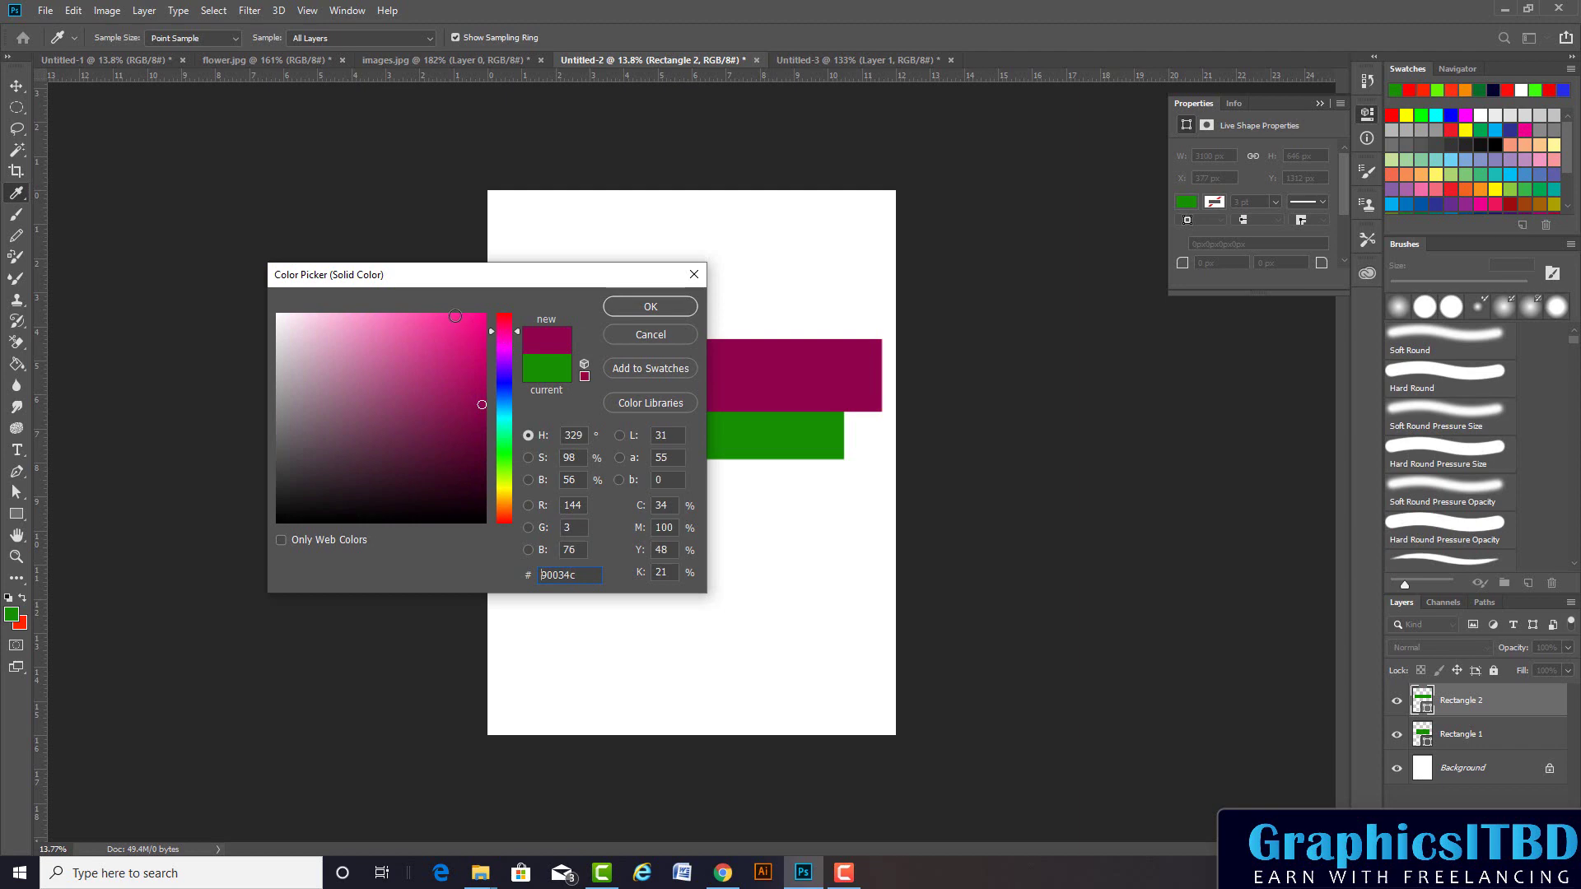
click(621, 308)
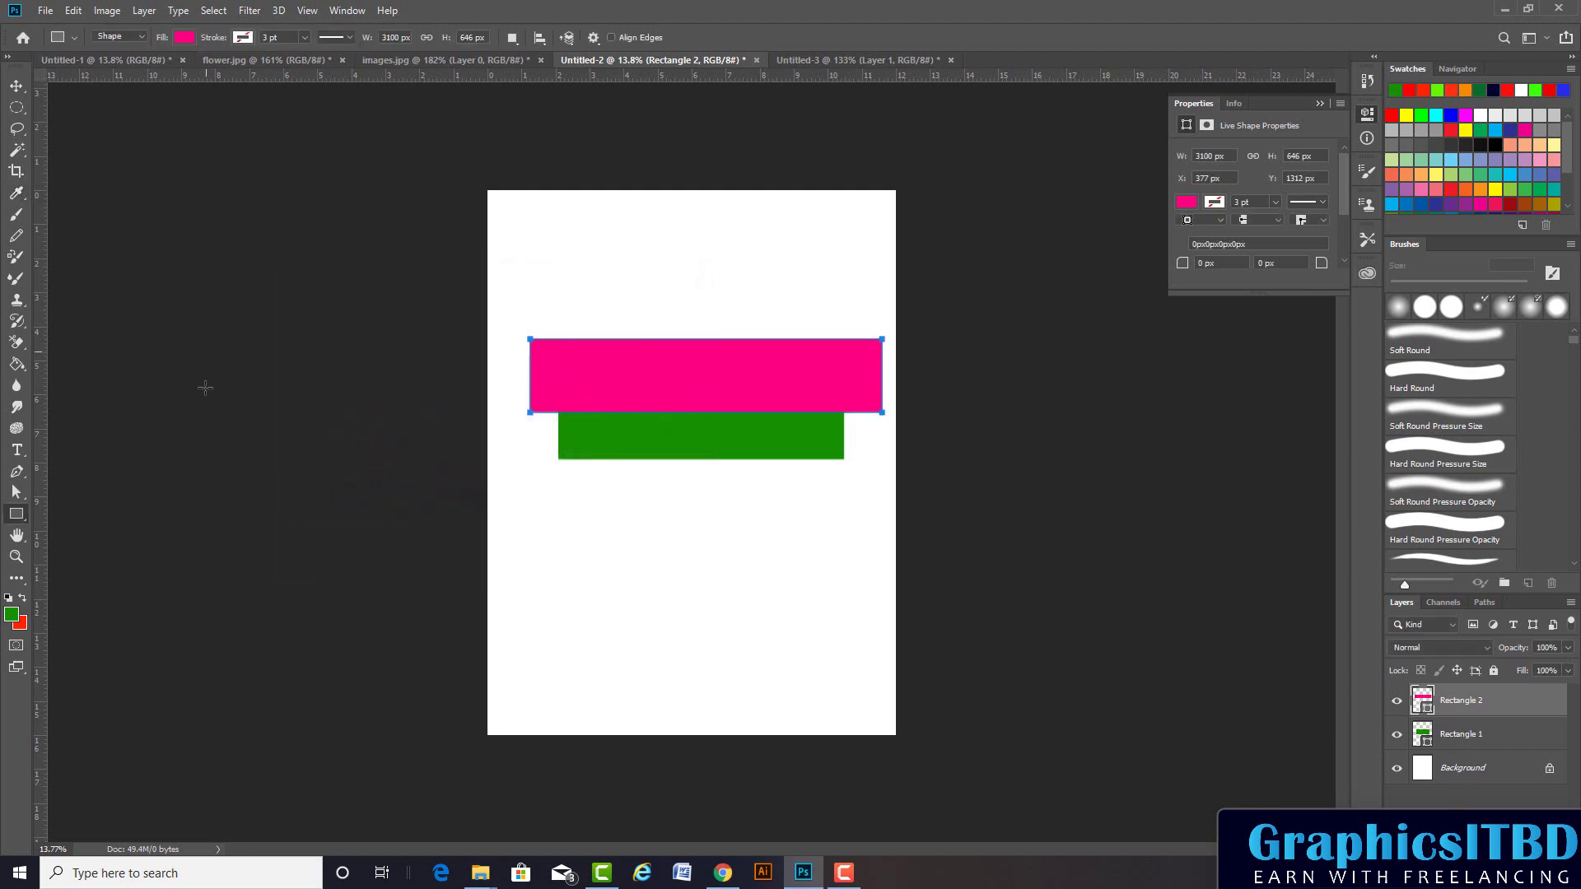
Draw a third rectangle above the pink one, filled dark magenta
mouse_move(546, 295)
mouse_down()
mouse_move(803, 393)
mouse_move(863, 381)
mouse_up()
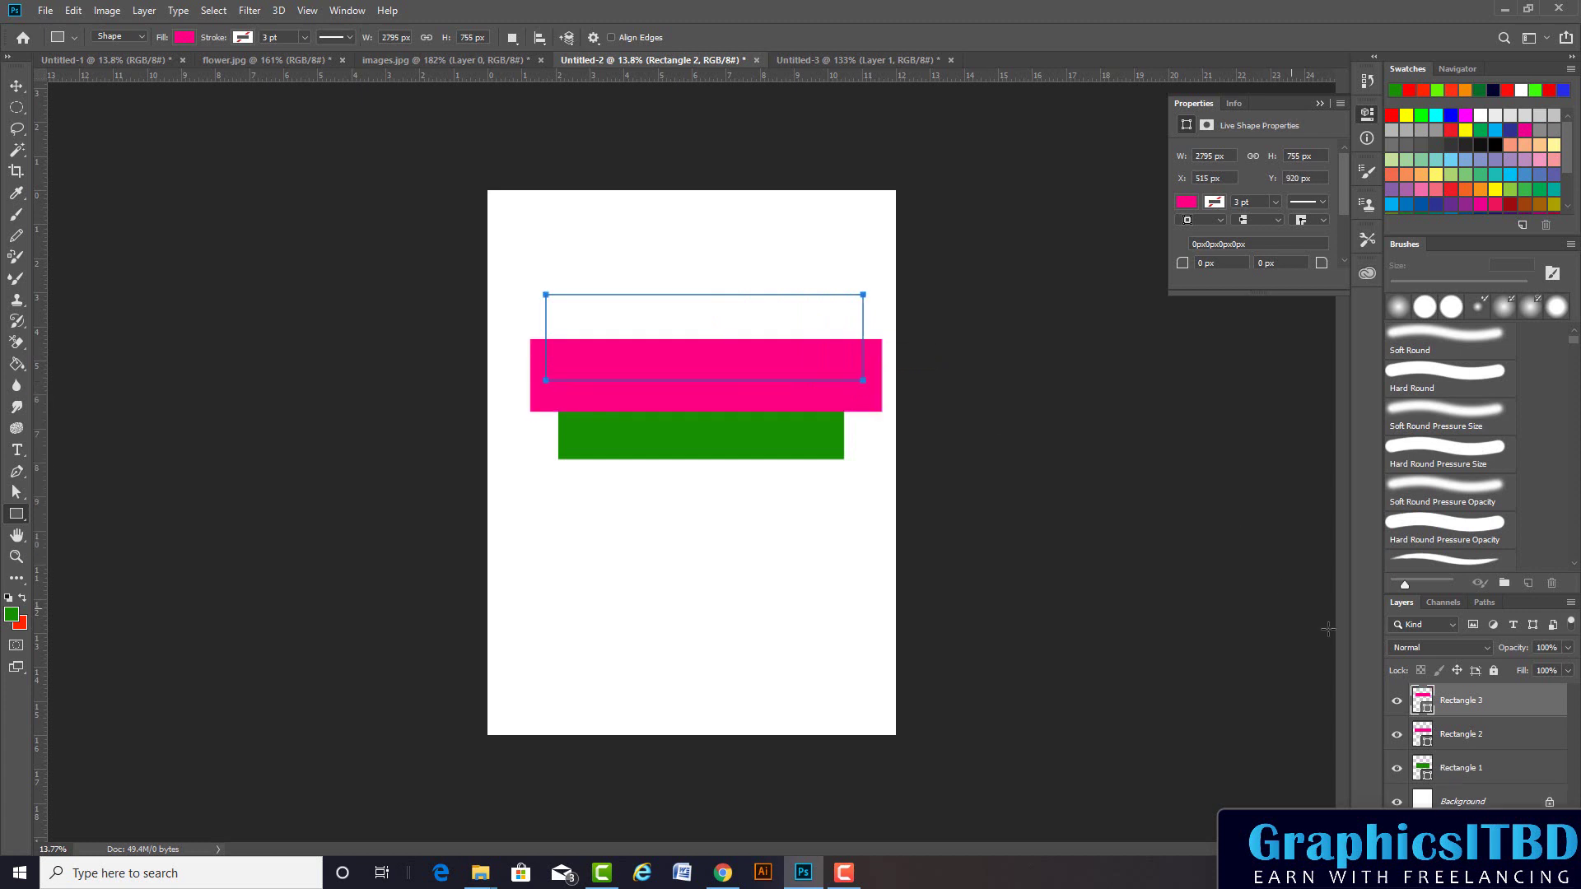
double_click(1425, 712)
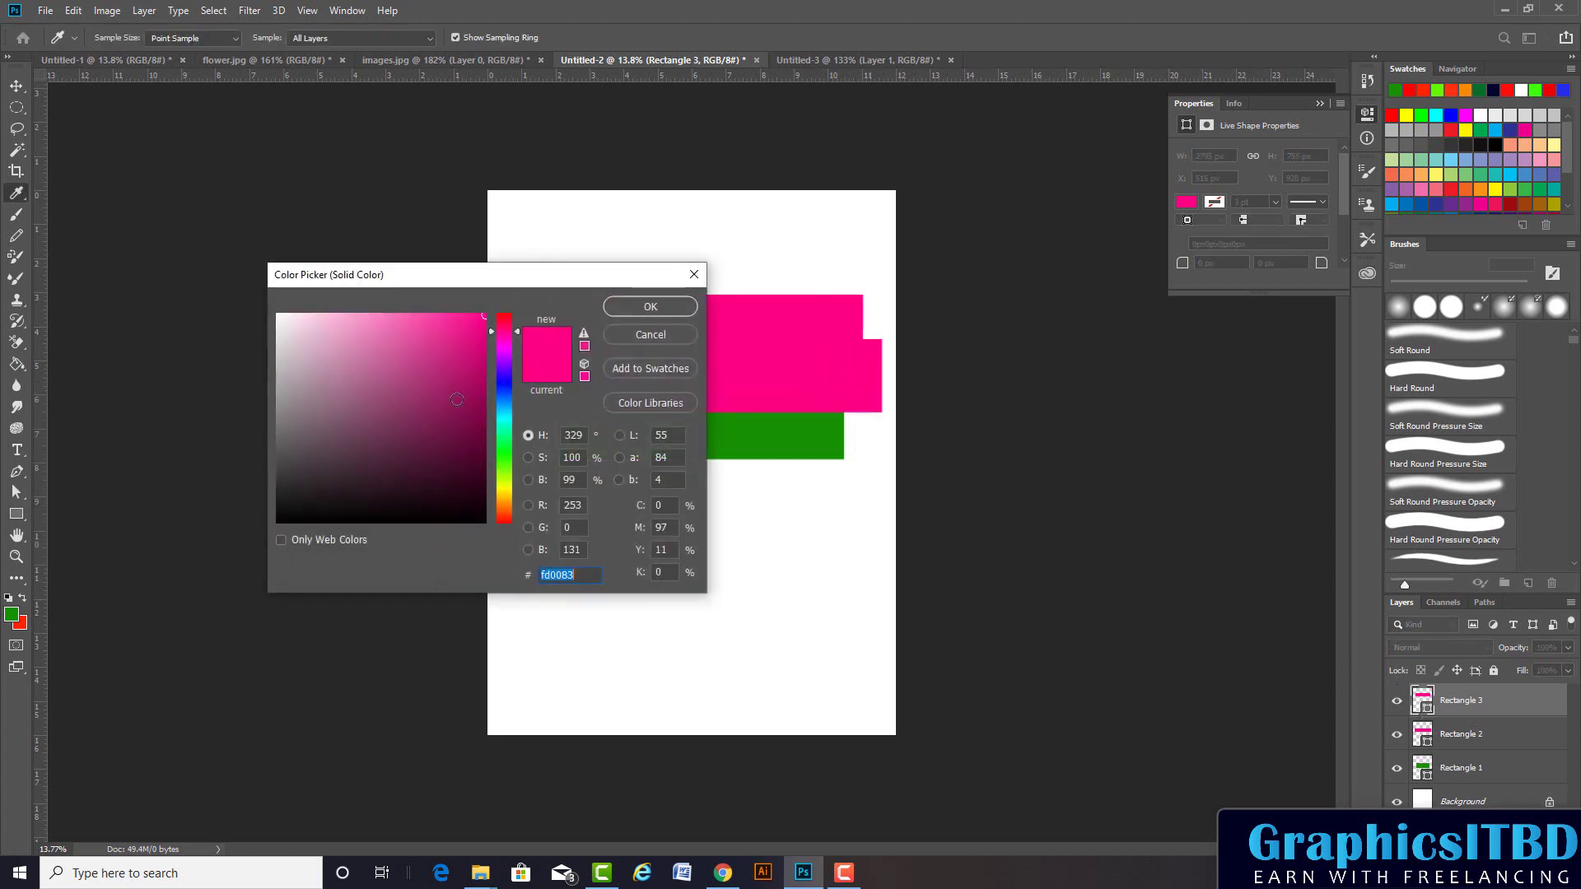
click(456, 397)
click(646, 307)
Draw a fourth rectangle near the page top with a bright yellow fill
drag(572, 234, 843, 336)
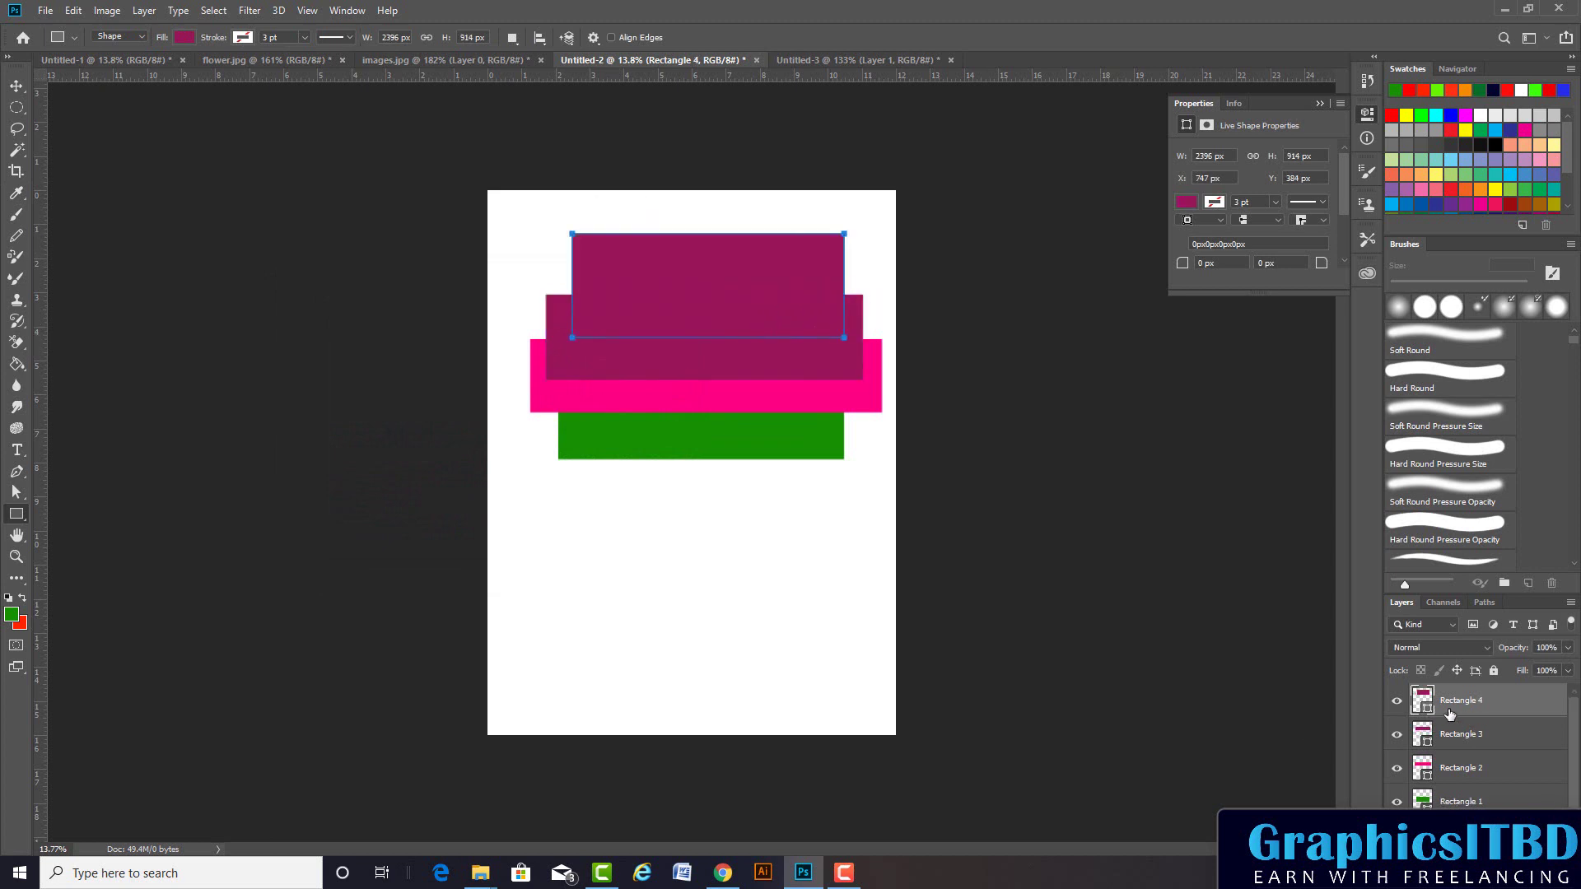
double_click(1427, 705)
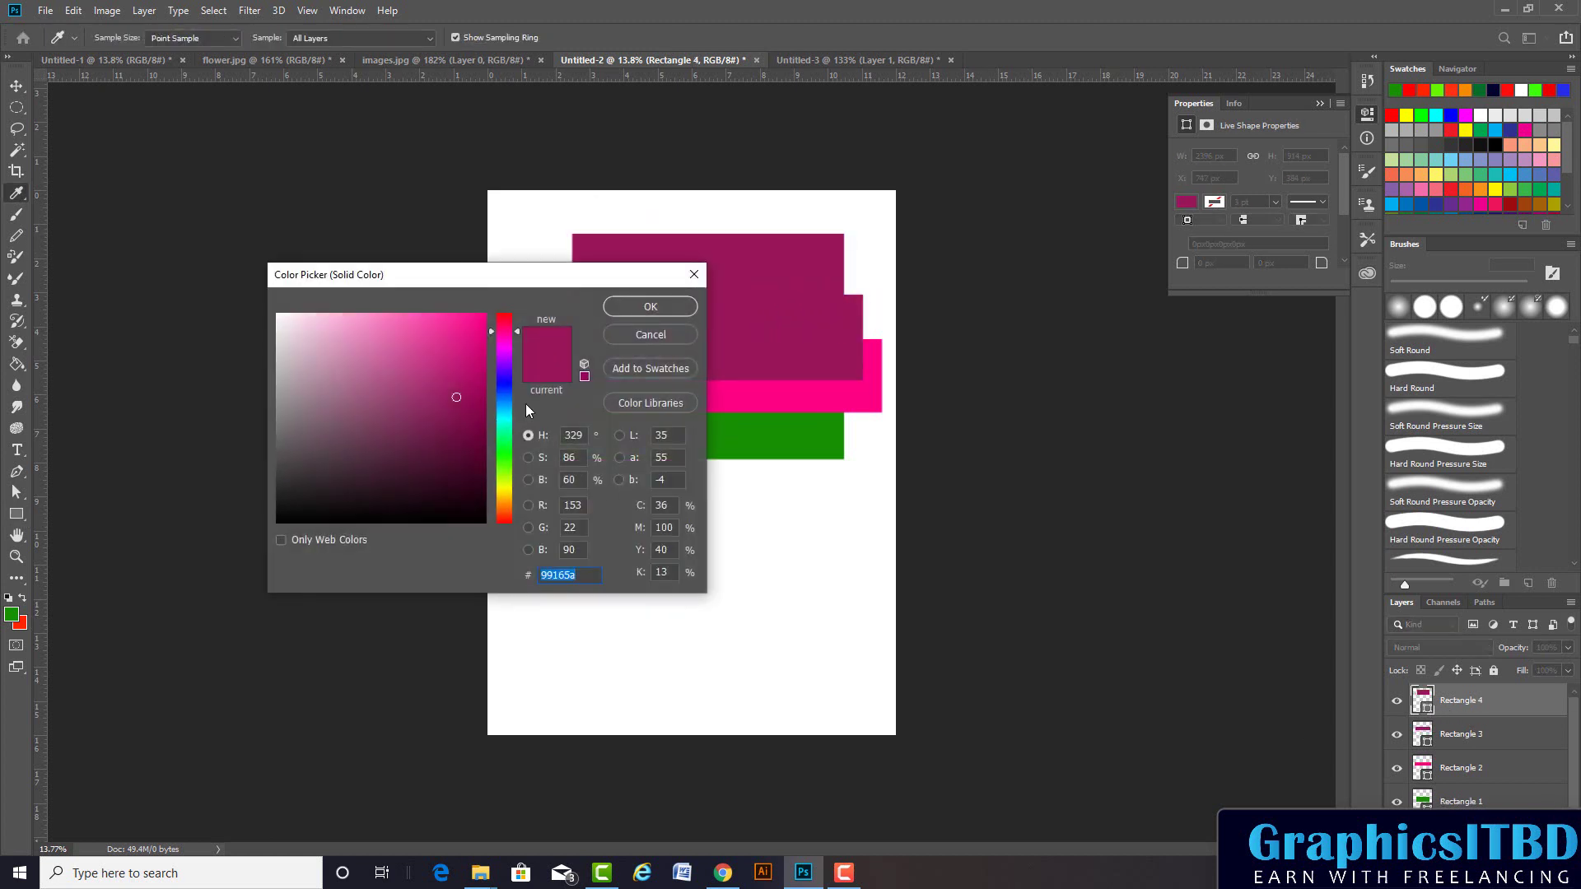
click(499, 472)
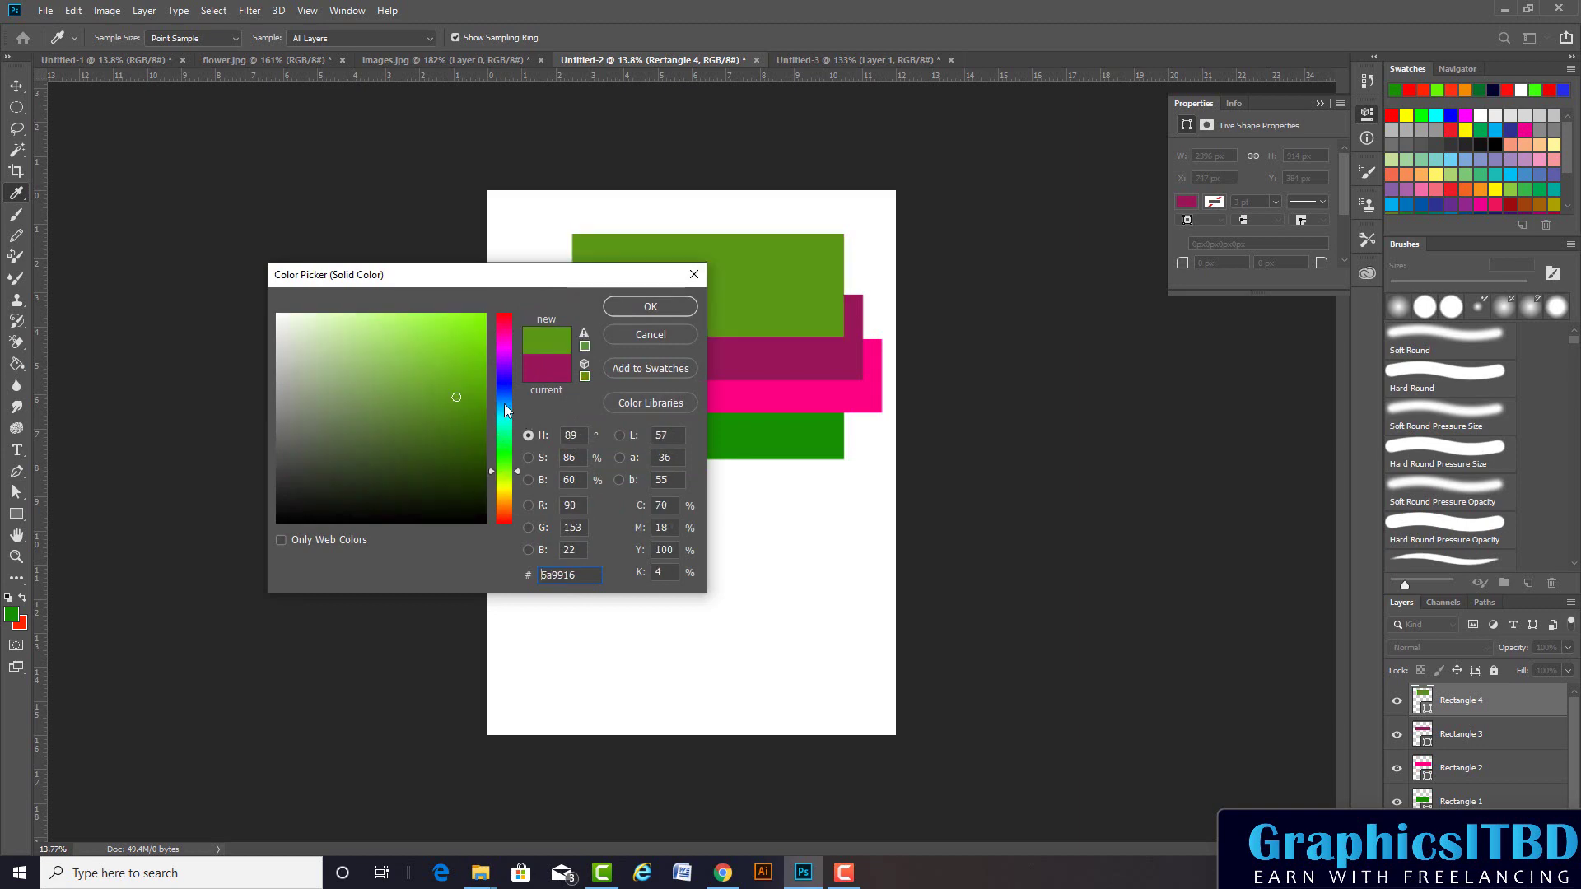
drag(502, 349, 504, 494)
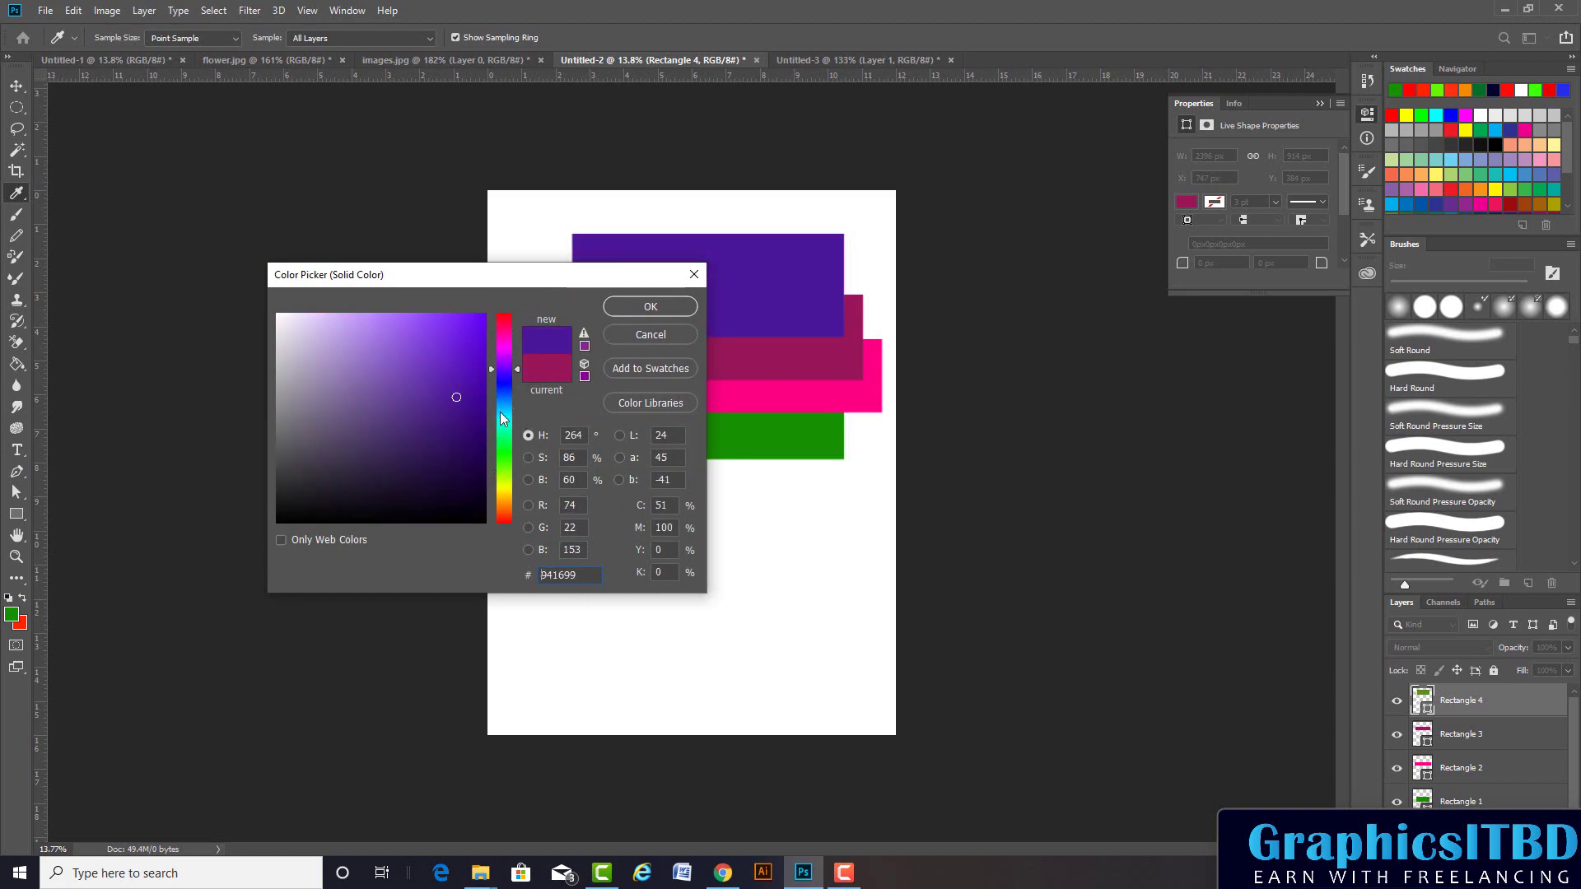
text(ffcc00)
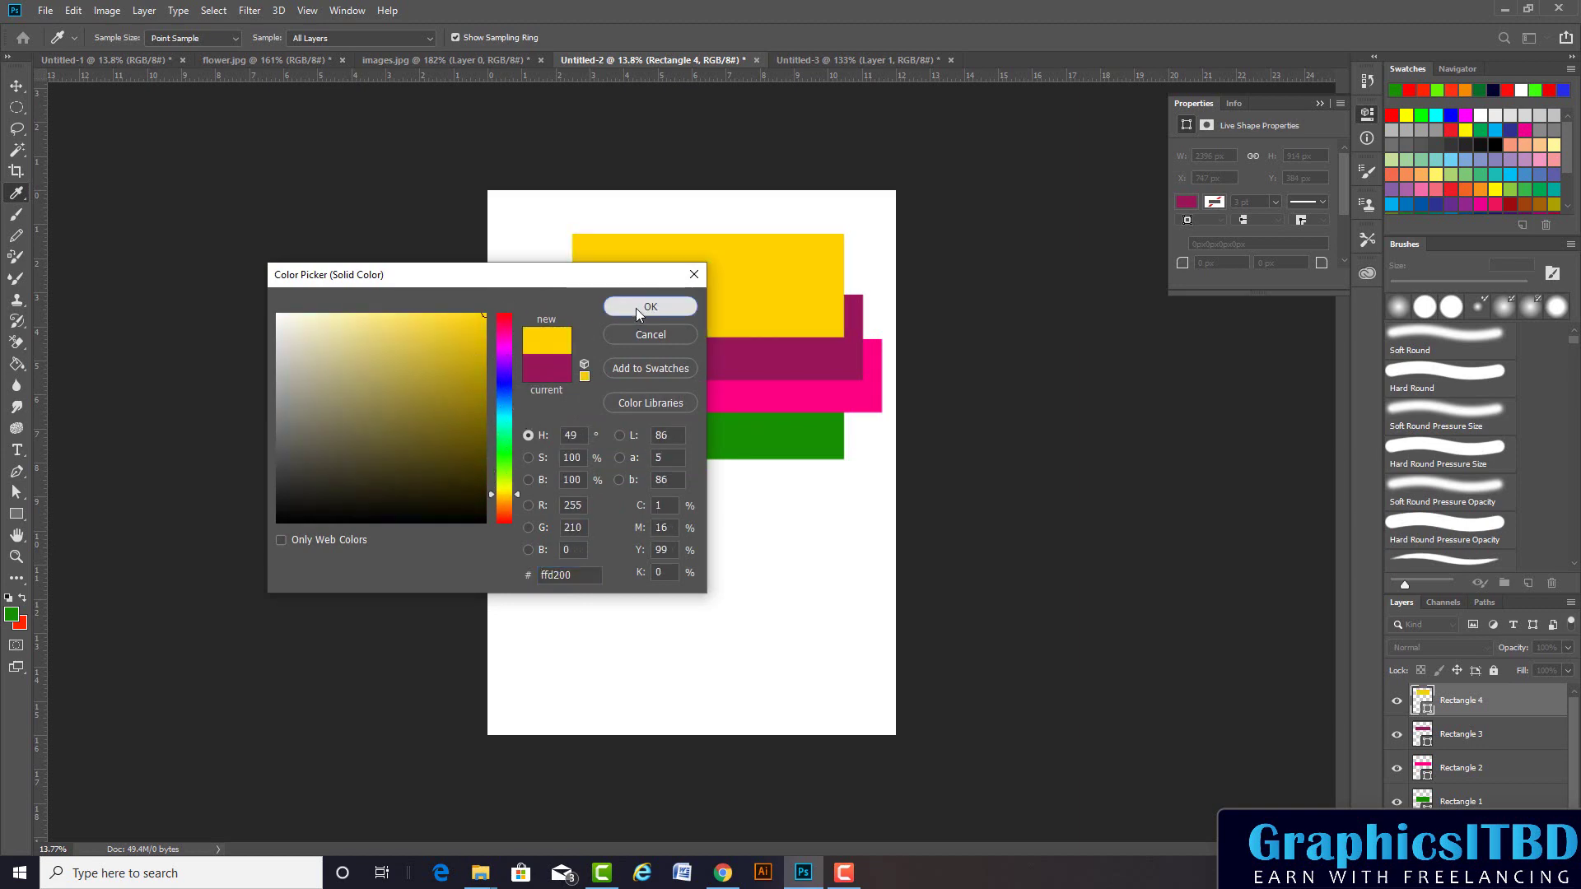
click(636, 308)
key(v)
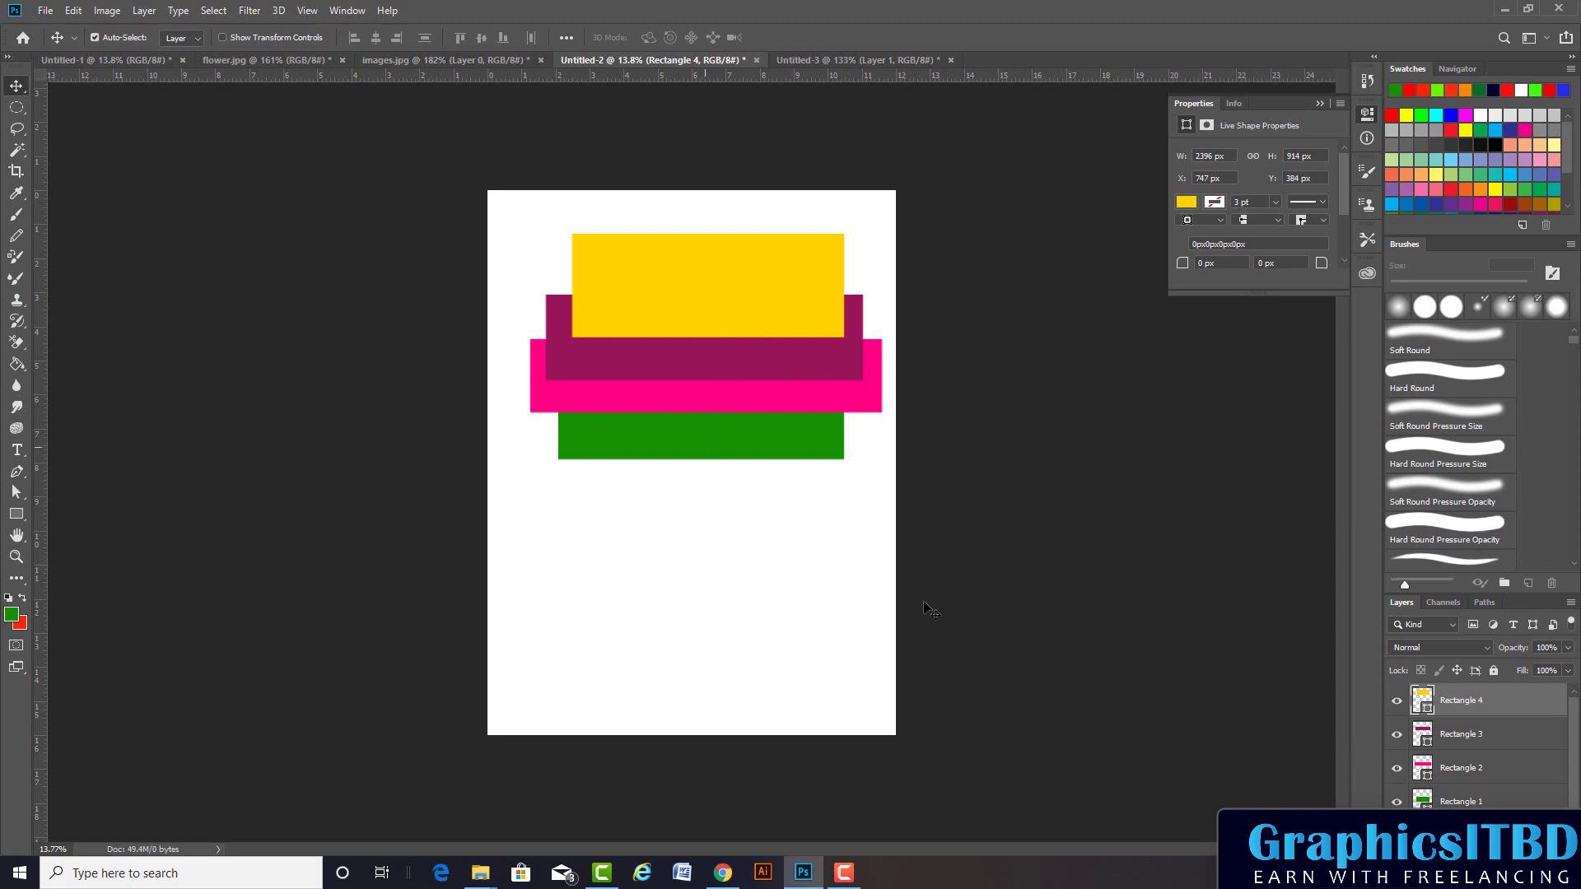
scroll(1474, 787, down, 1)
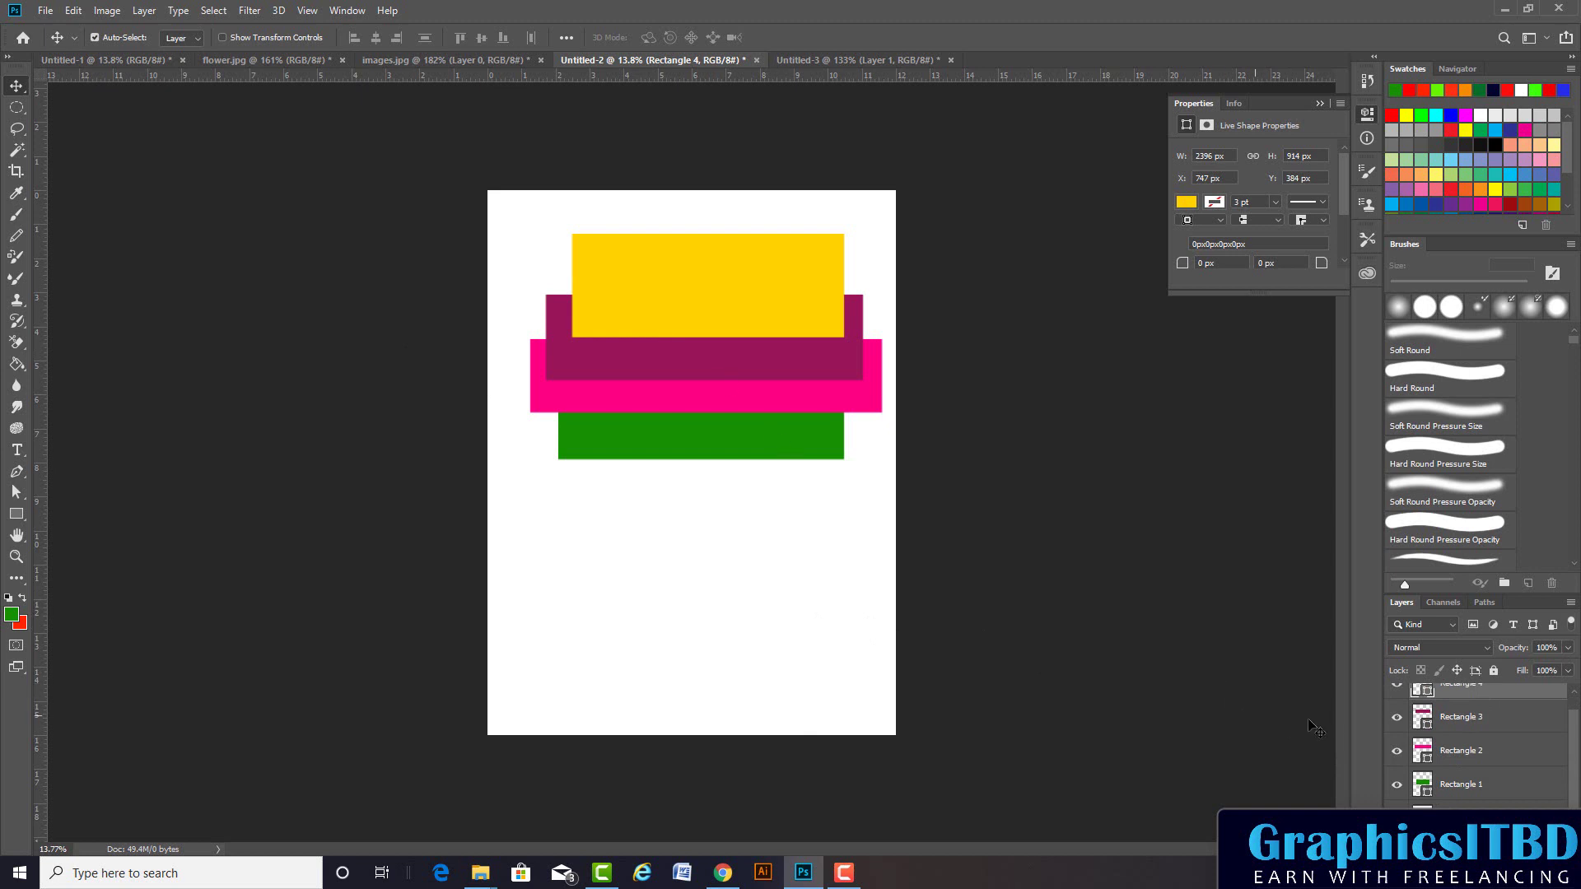
scroll(1441, 741, up, 1)
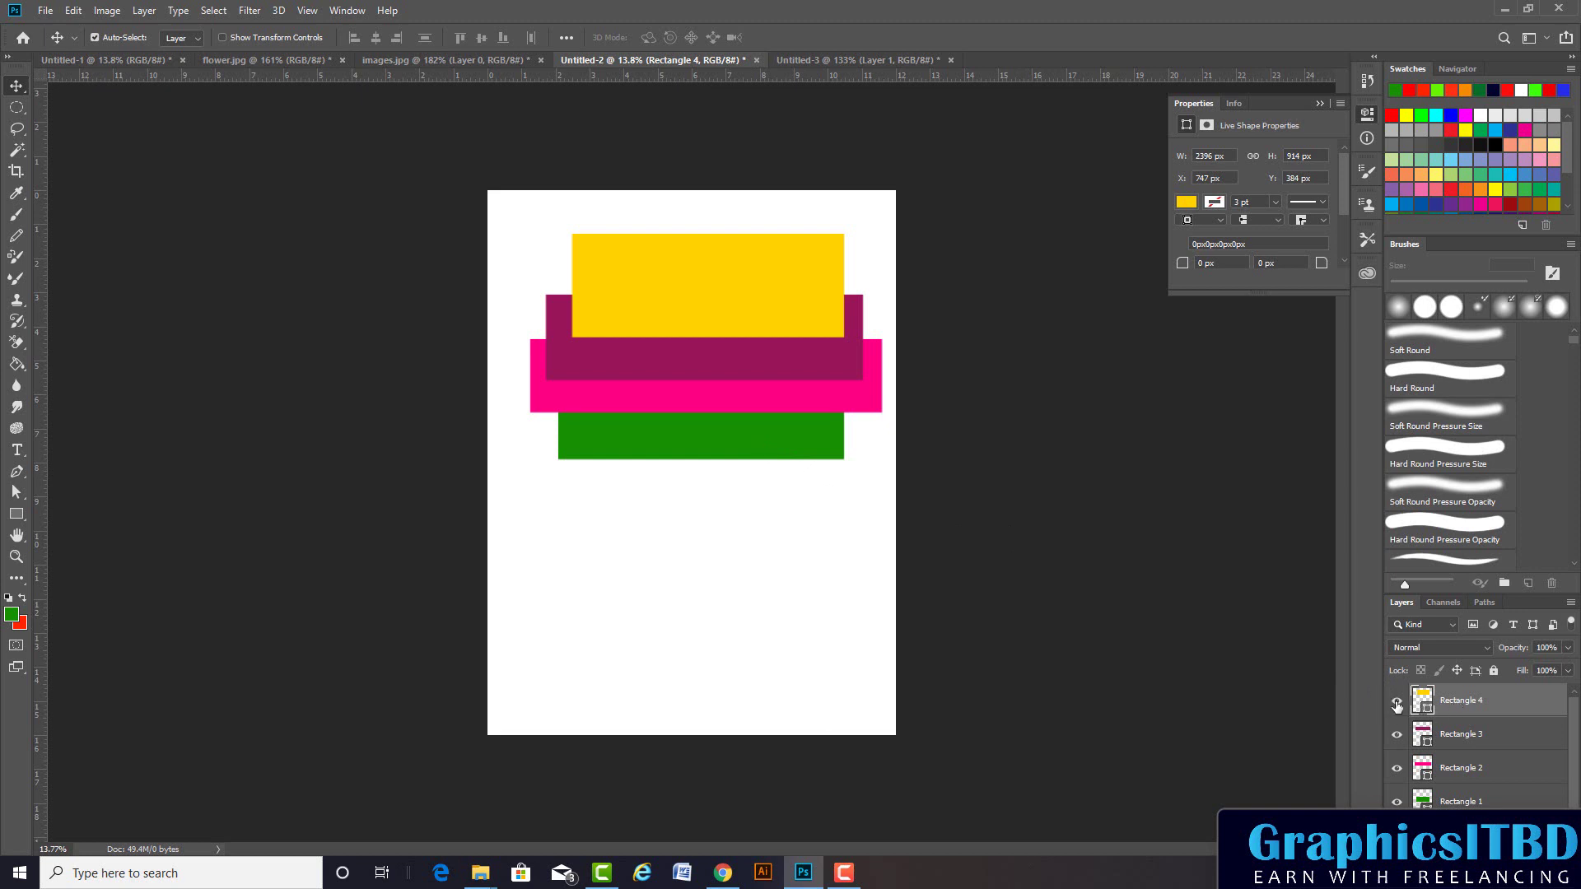
Move the yellow Rectangle 4 layer to the bottom of the stack, beneath Rectangle 1
click(1398, 705)
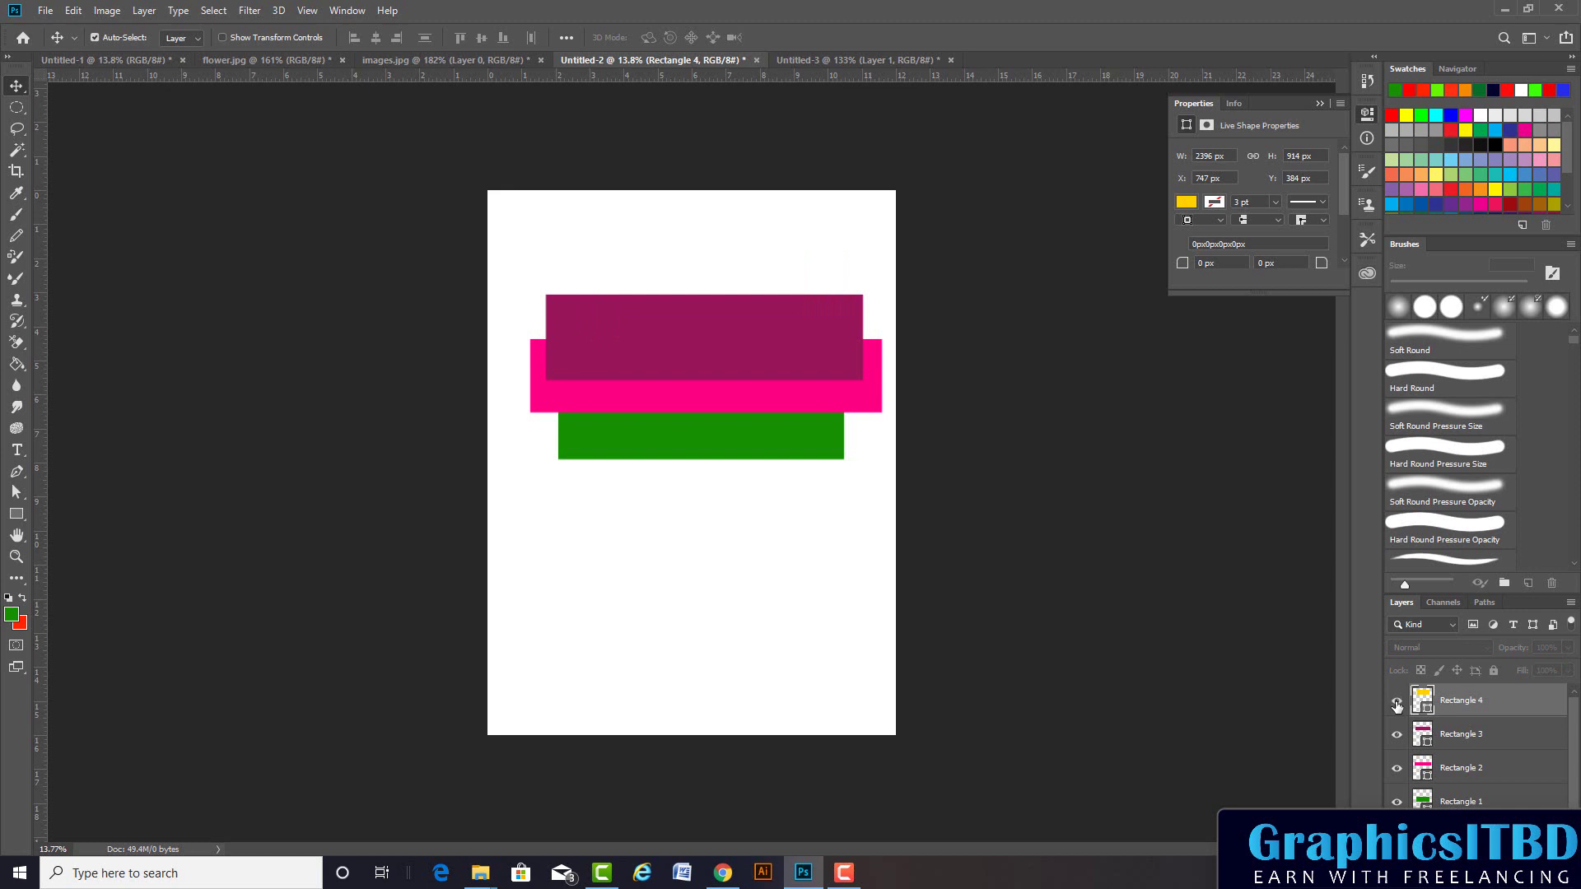
click(1398, 705)
click(1398, 705)
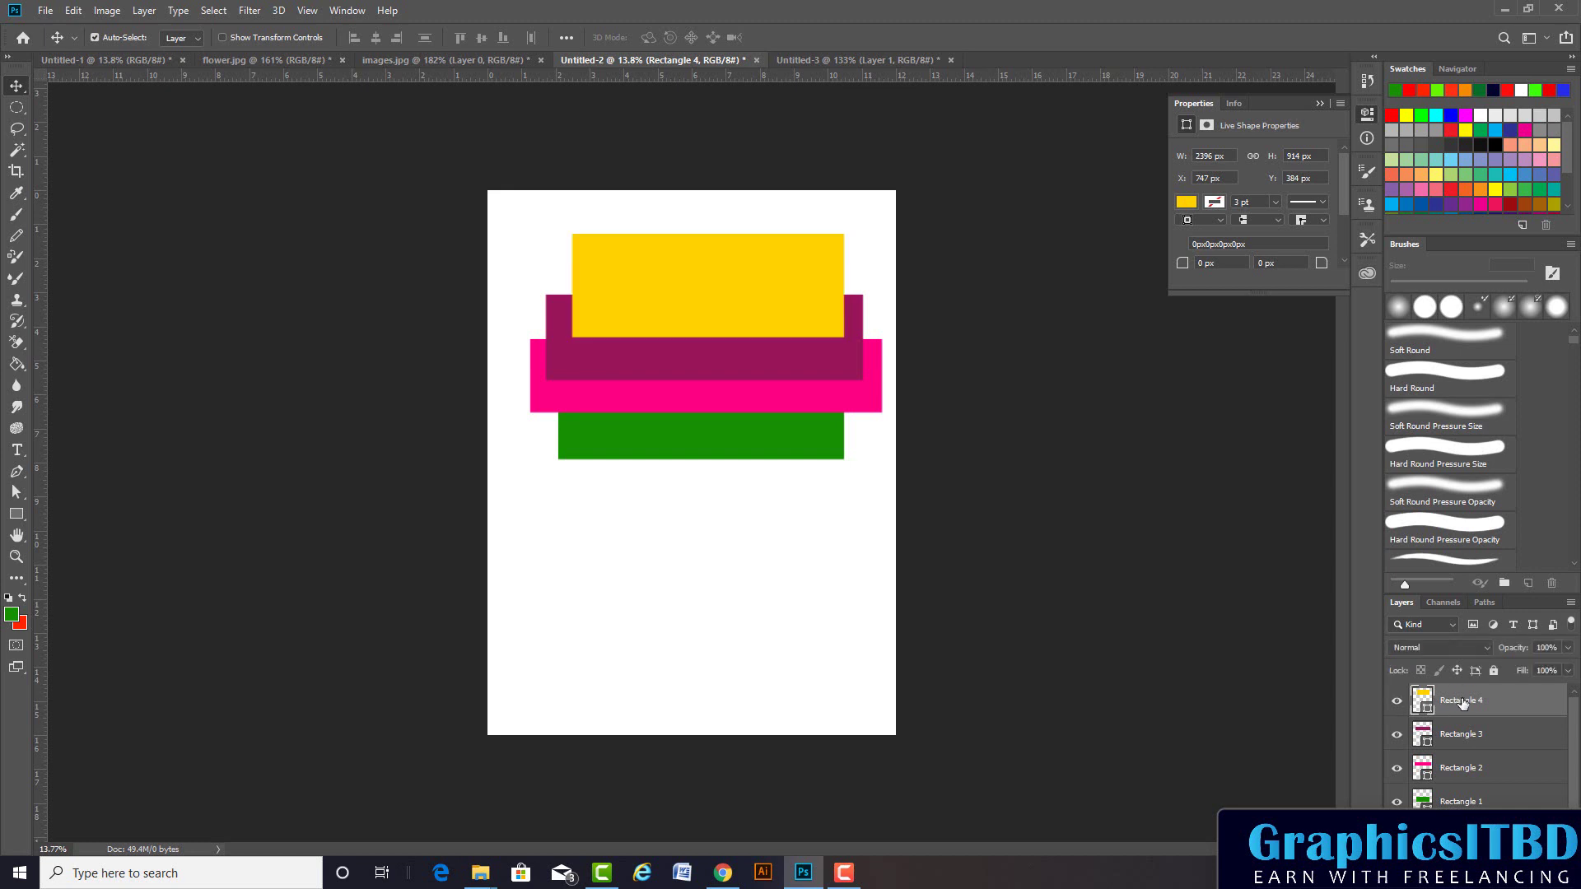
drag(1461, 702, 1461, 738)
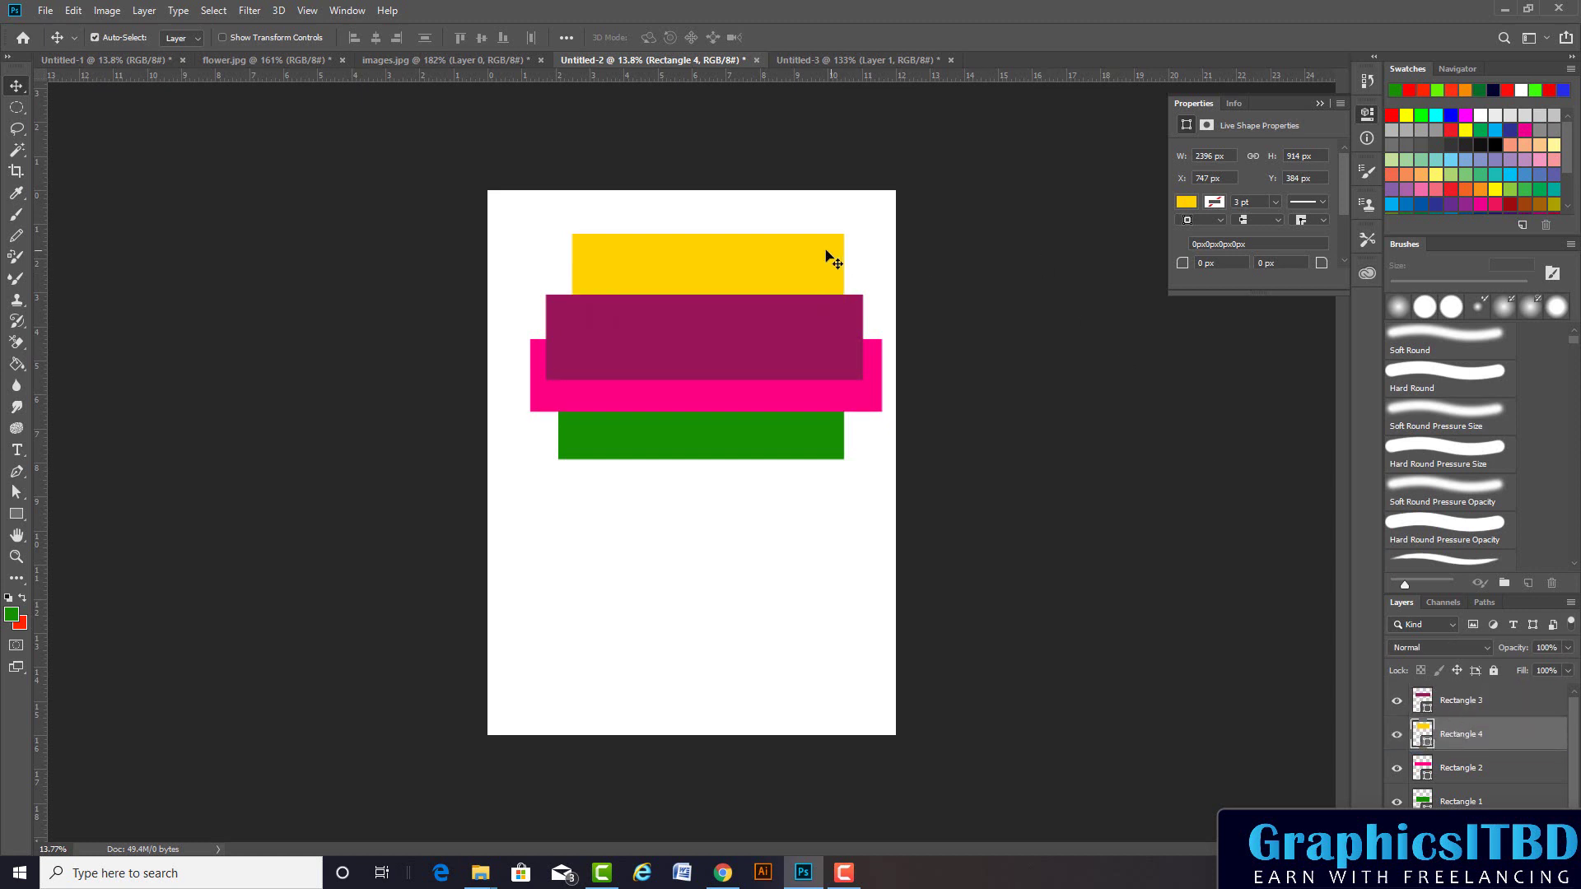
drag(1453, 737, 1453, 811)
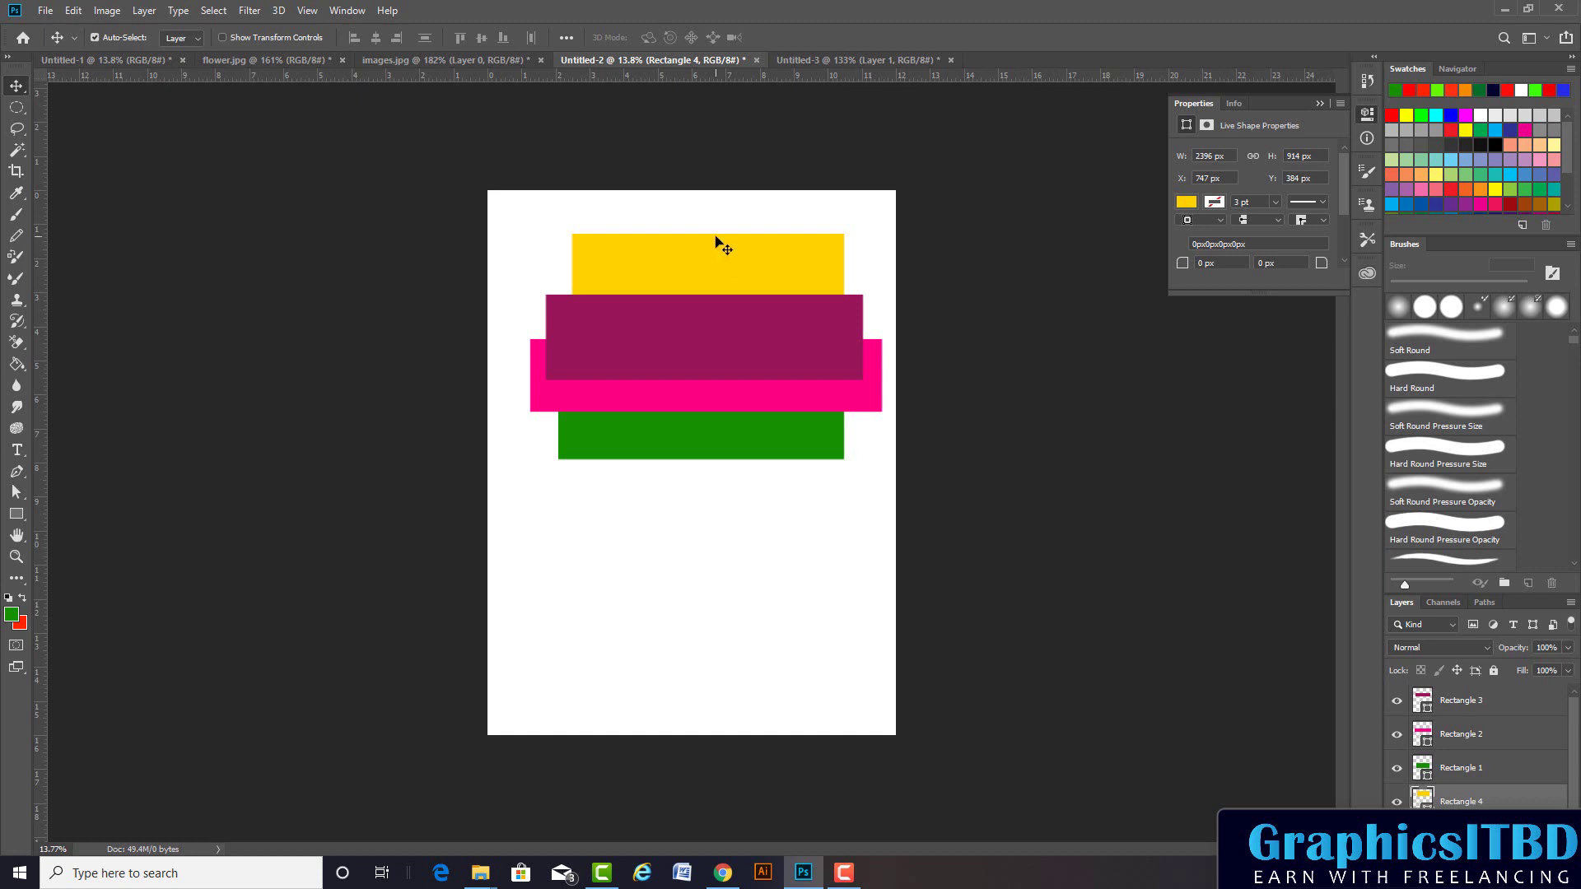
Shift the yellow rectangle down so only a strip shows above the magenta bar
drag(716, 240, 719, 306)
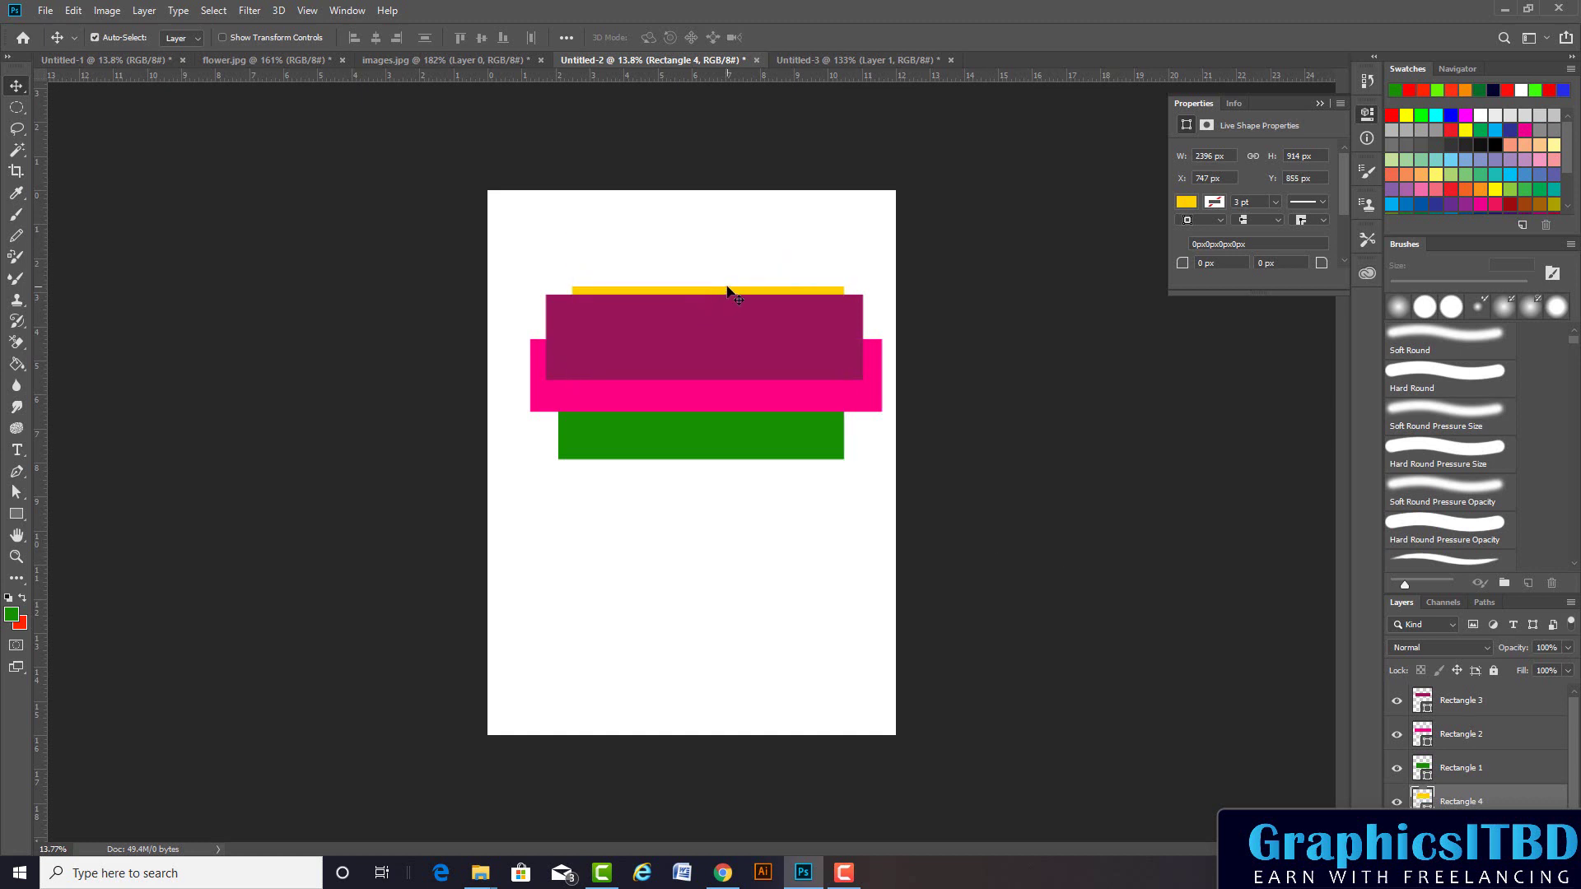
click(737, 270)
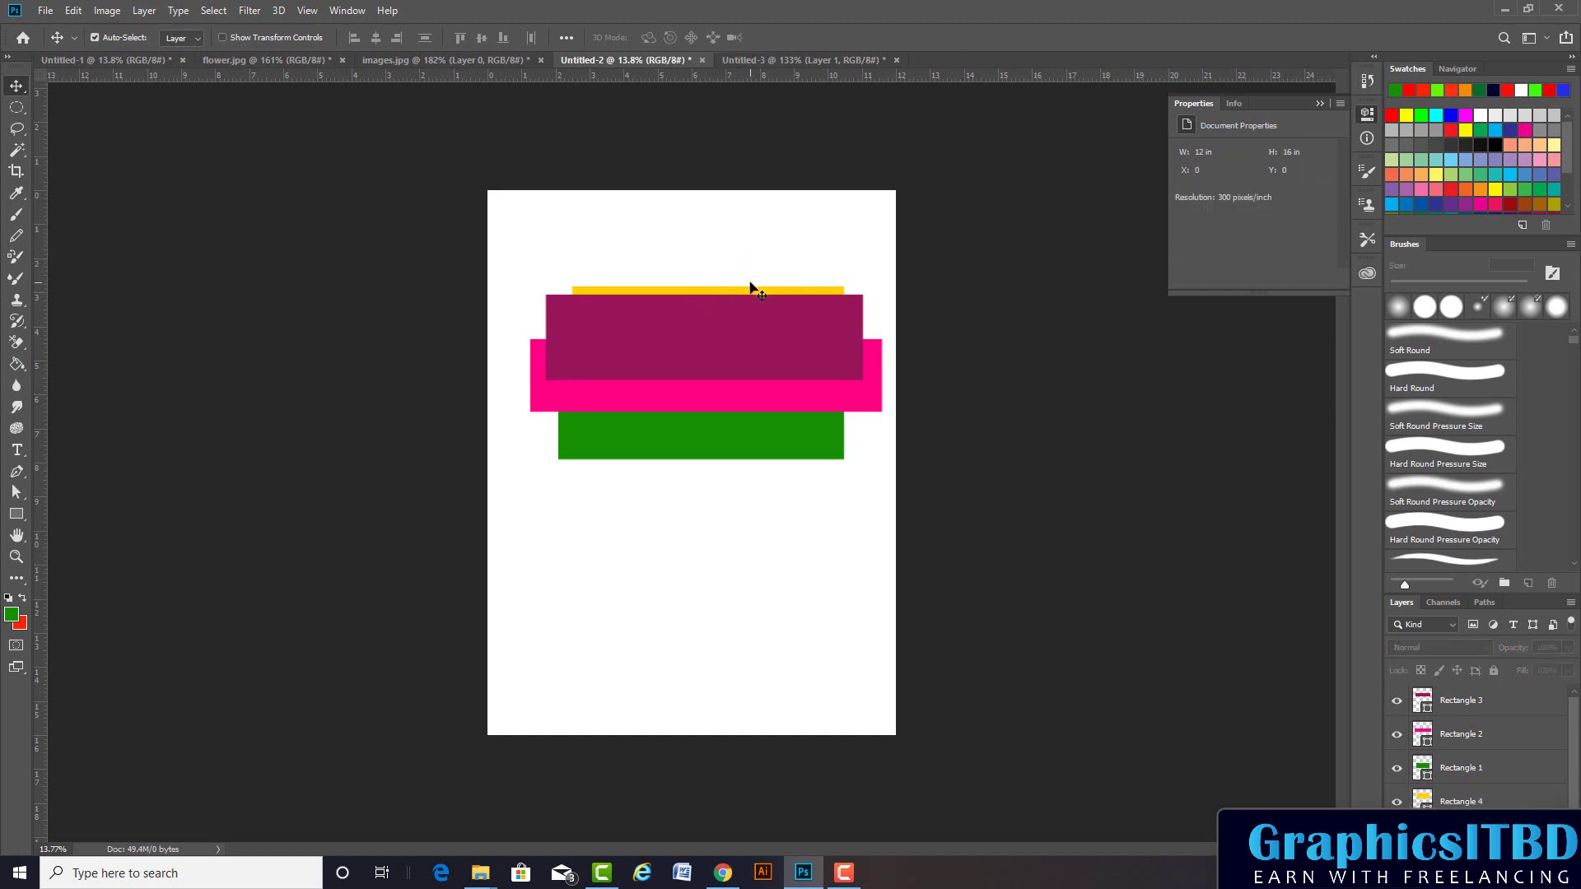
click(1455, 792)
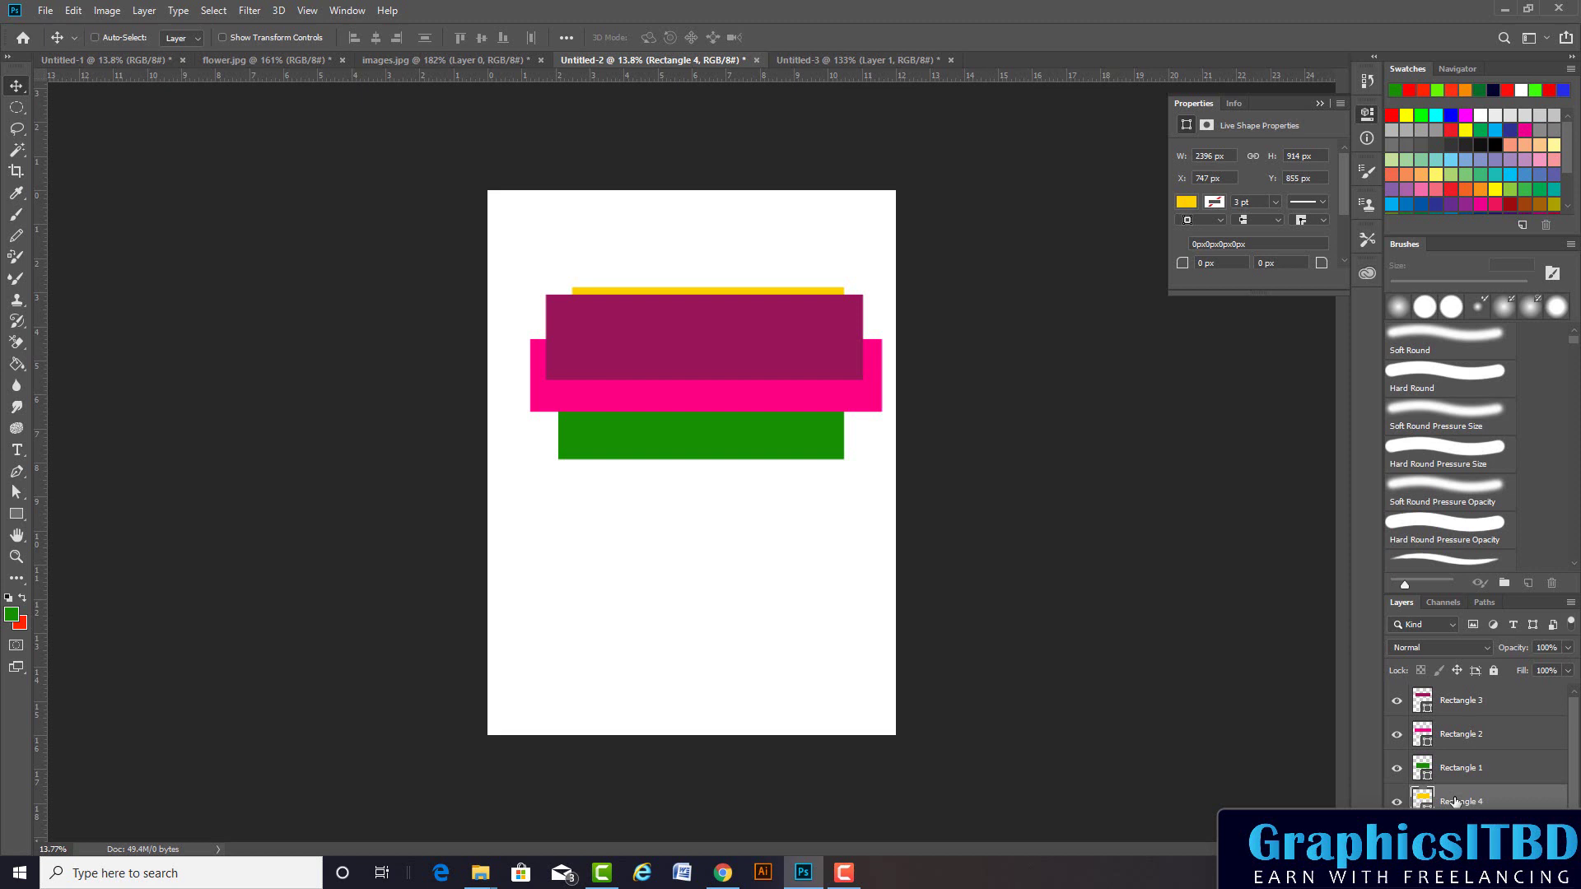
Raise Rectangle 4 with Ctrl+] until the yellow shape sits in front of the magenta and pink bars
key(ctrl+bracketright)
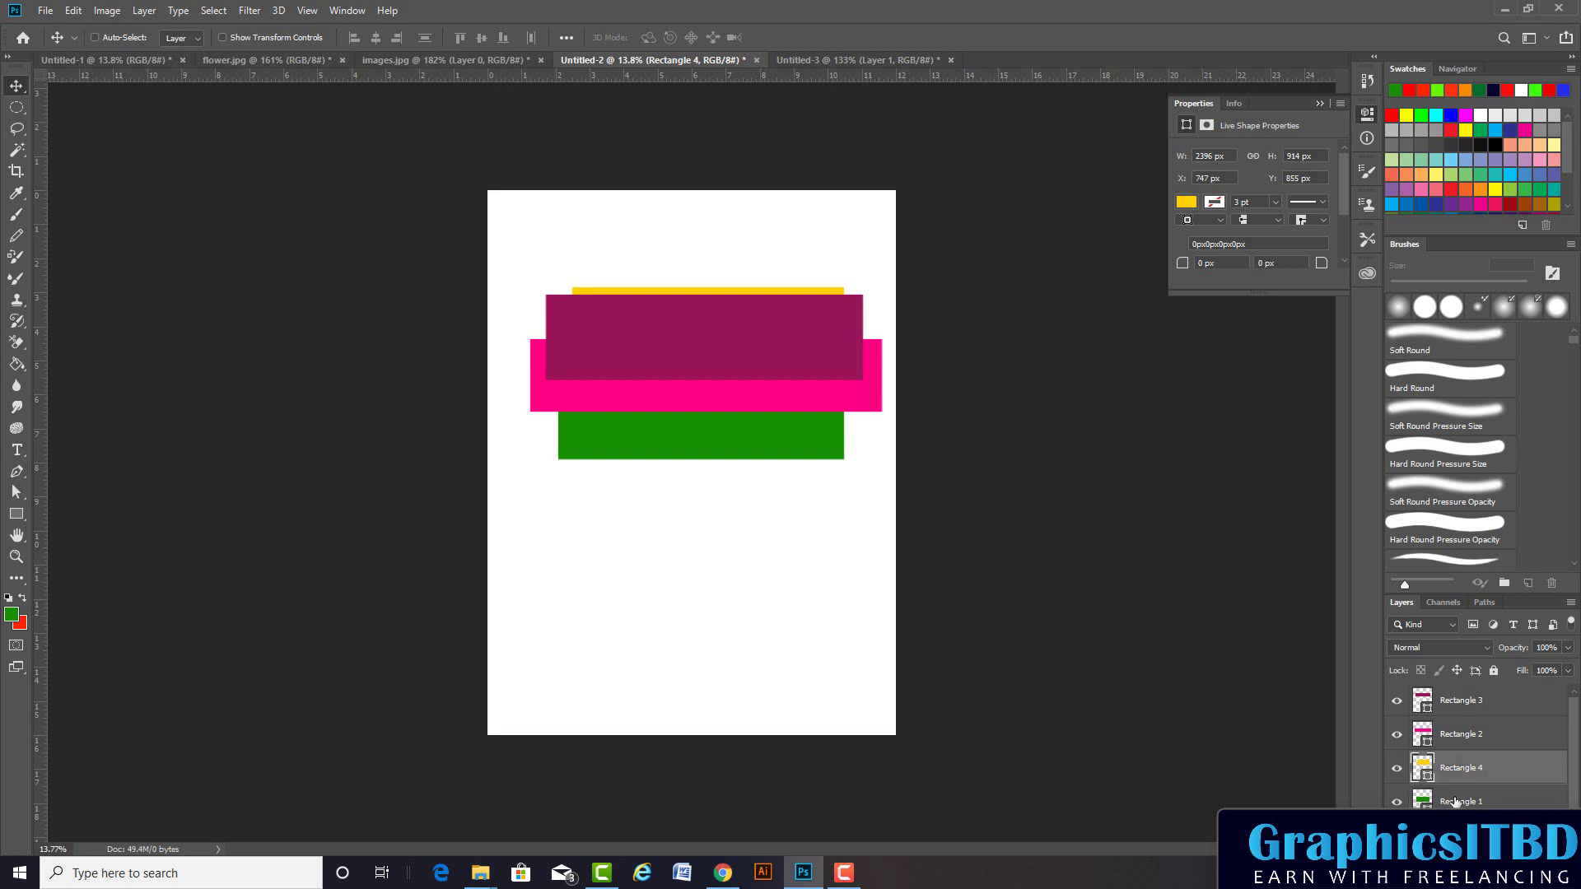
key(ctrl+bracketright)
key(ctrl+bracketright)
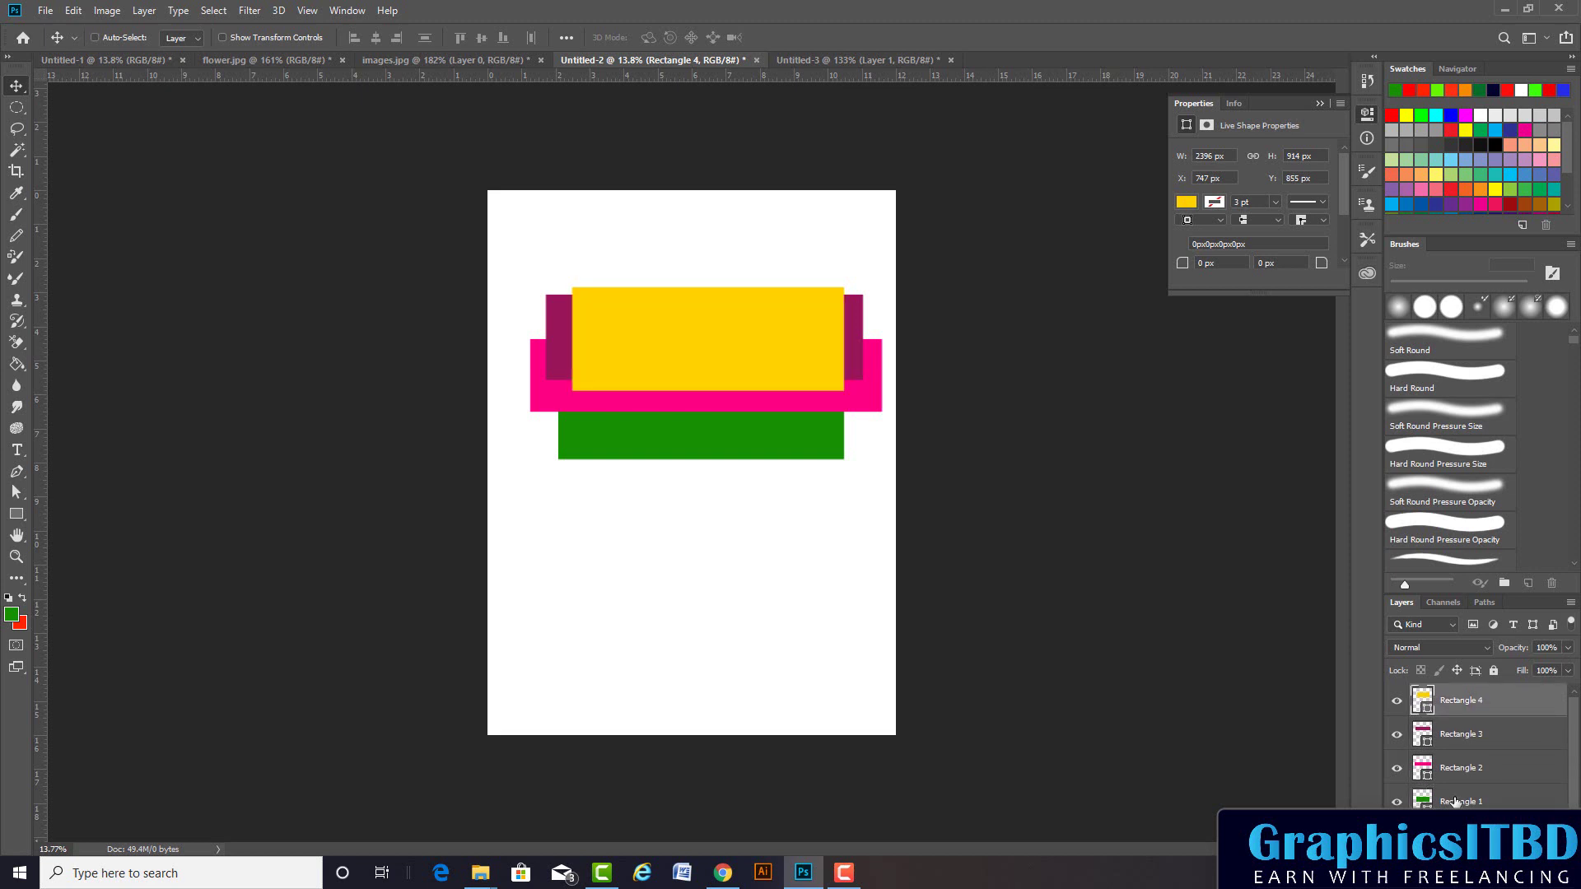
key(ctrl+bracketleft)
key(ctrl+bracketleft)
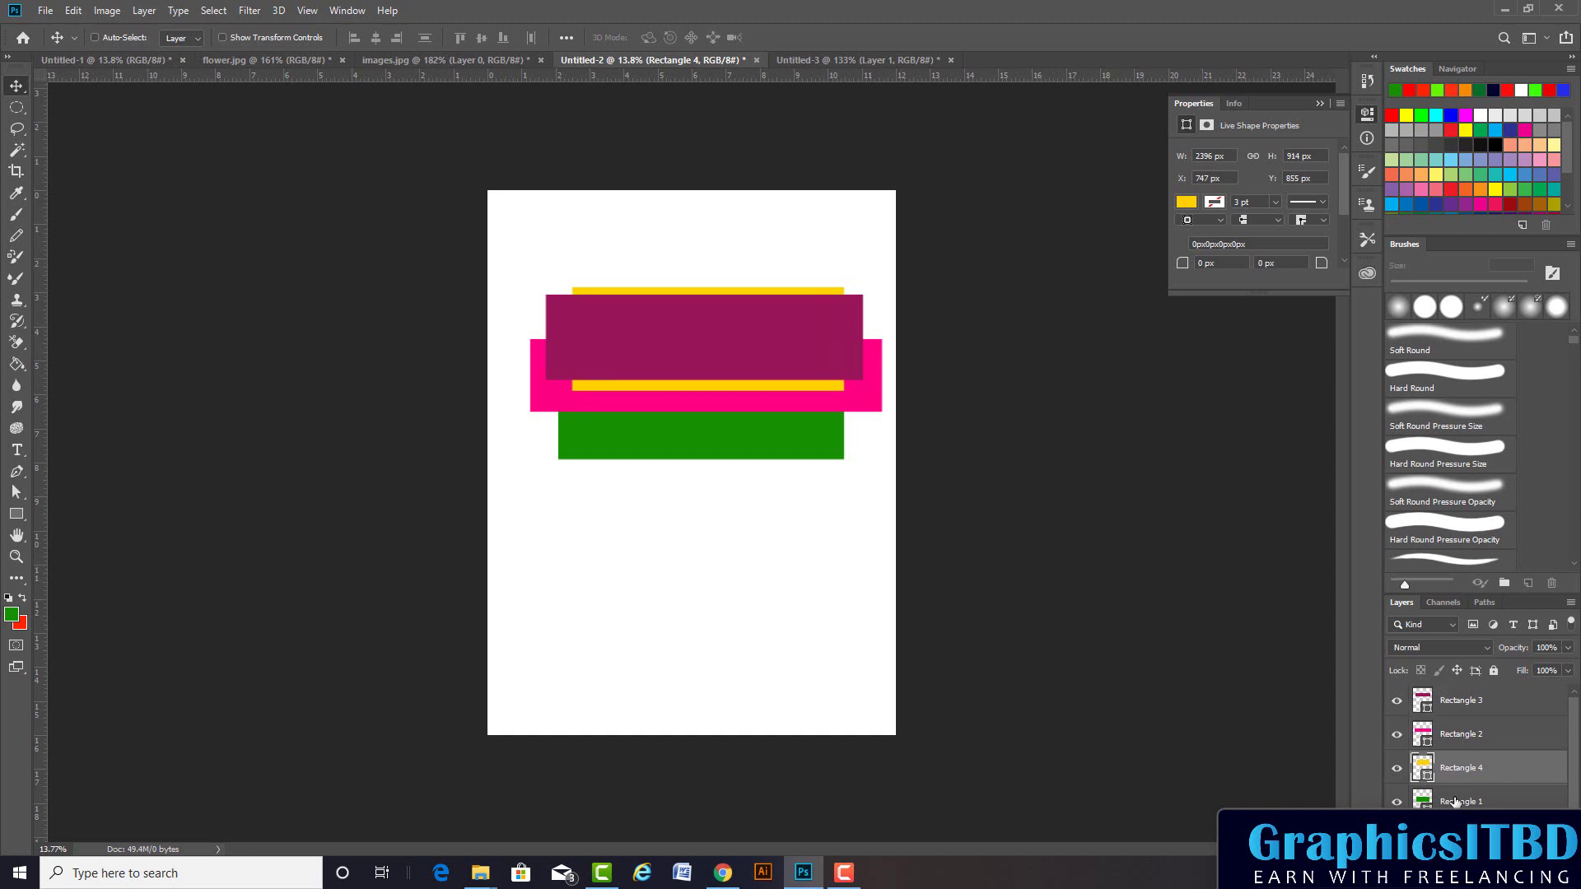
key(ctrl+bracketright)
key(ctrl+bracketright)
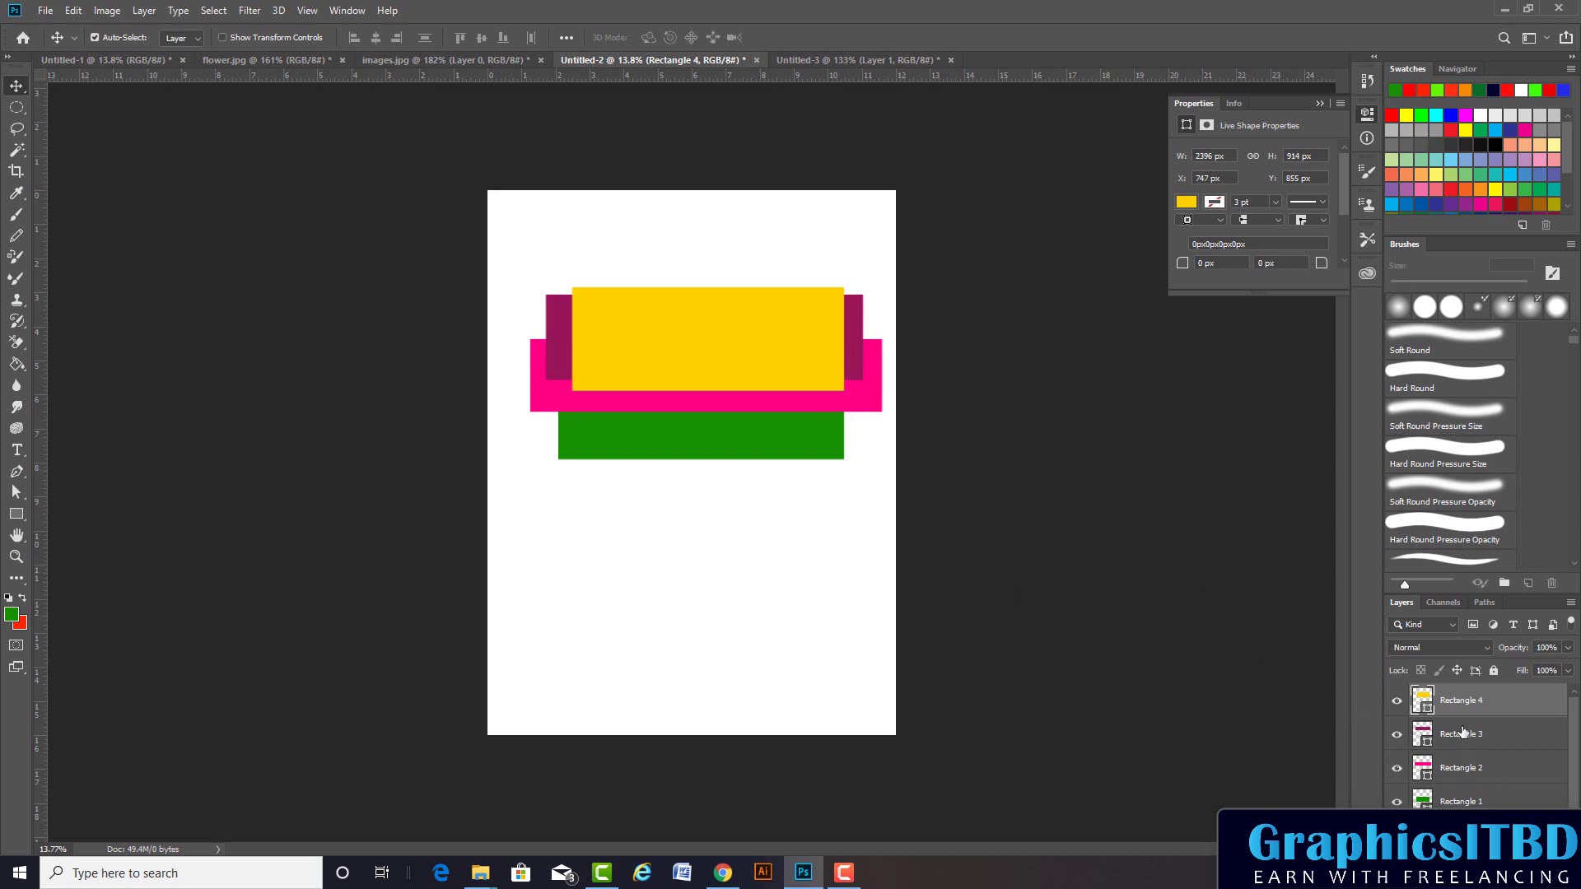
key(ctrl)
ctrl+click(1465, 735)
ctrl+click(1462, 779)
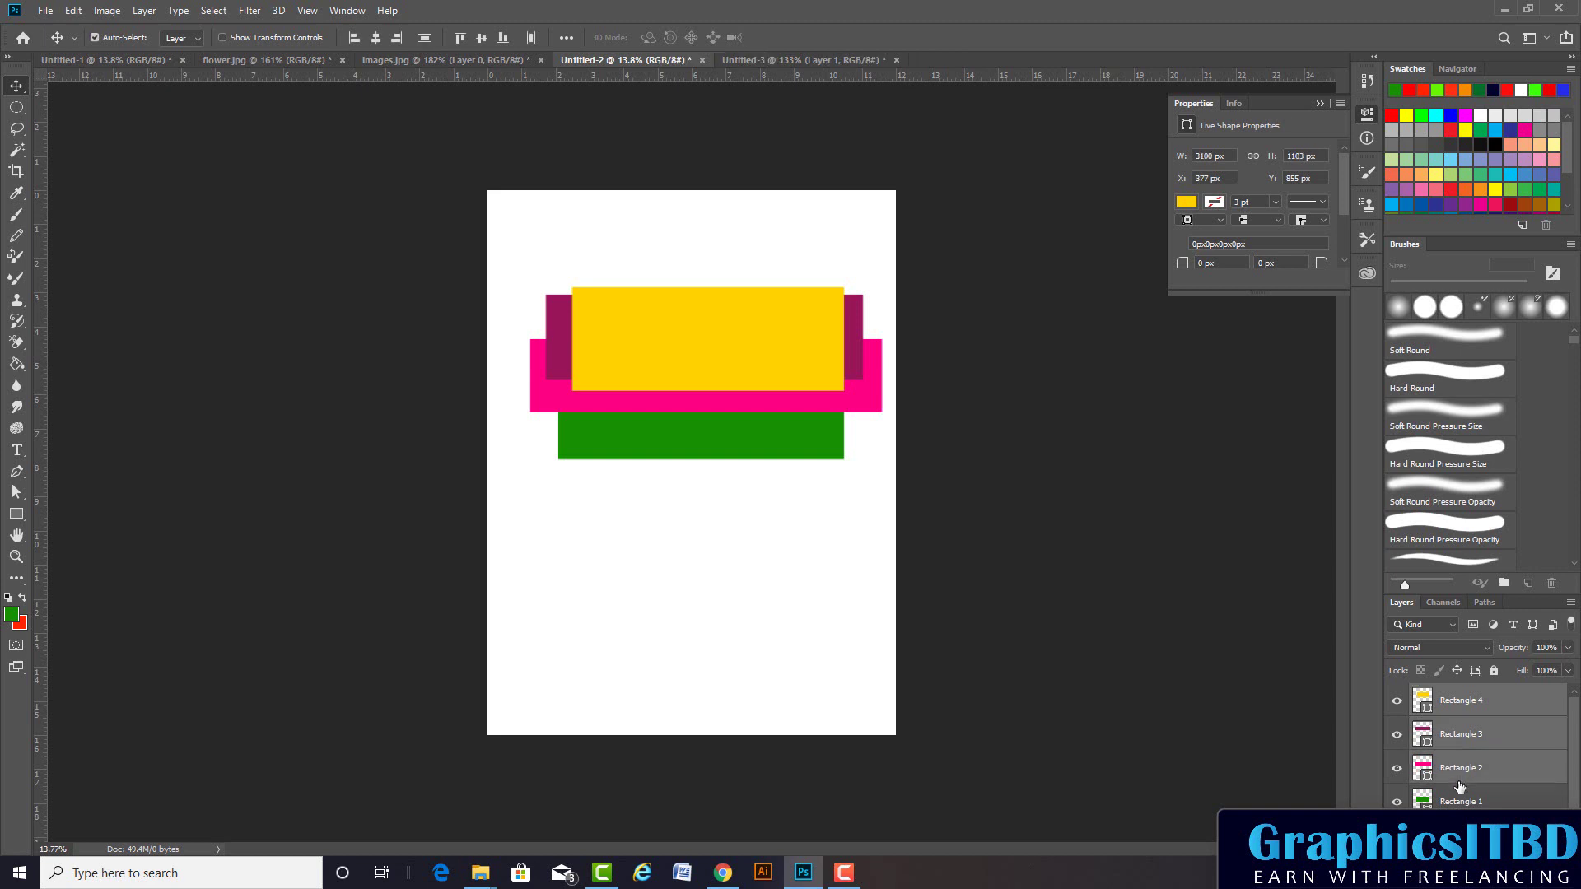
click(1463, 767)
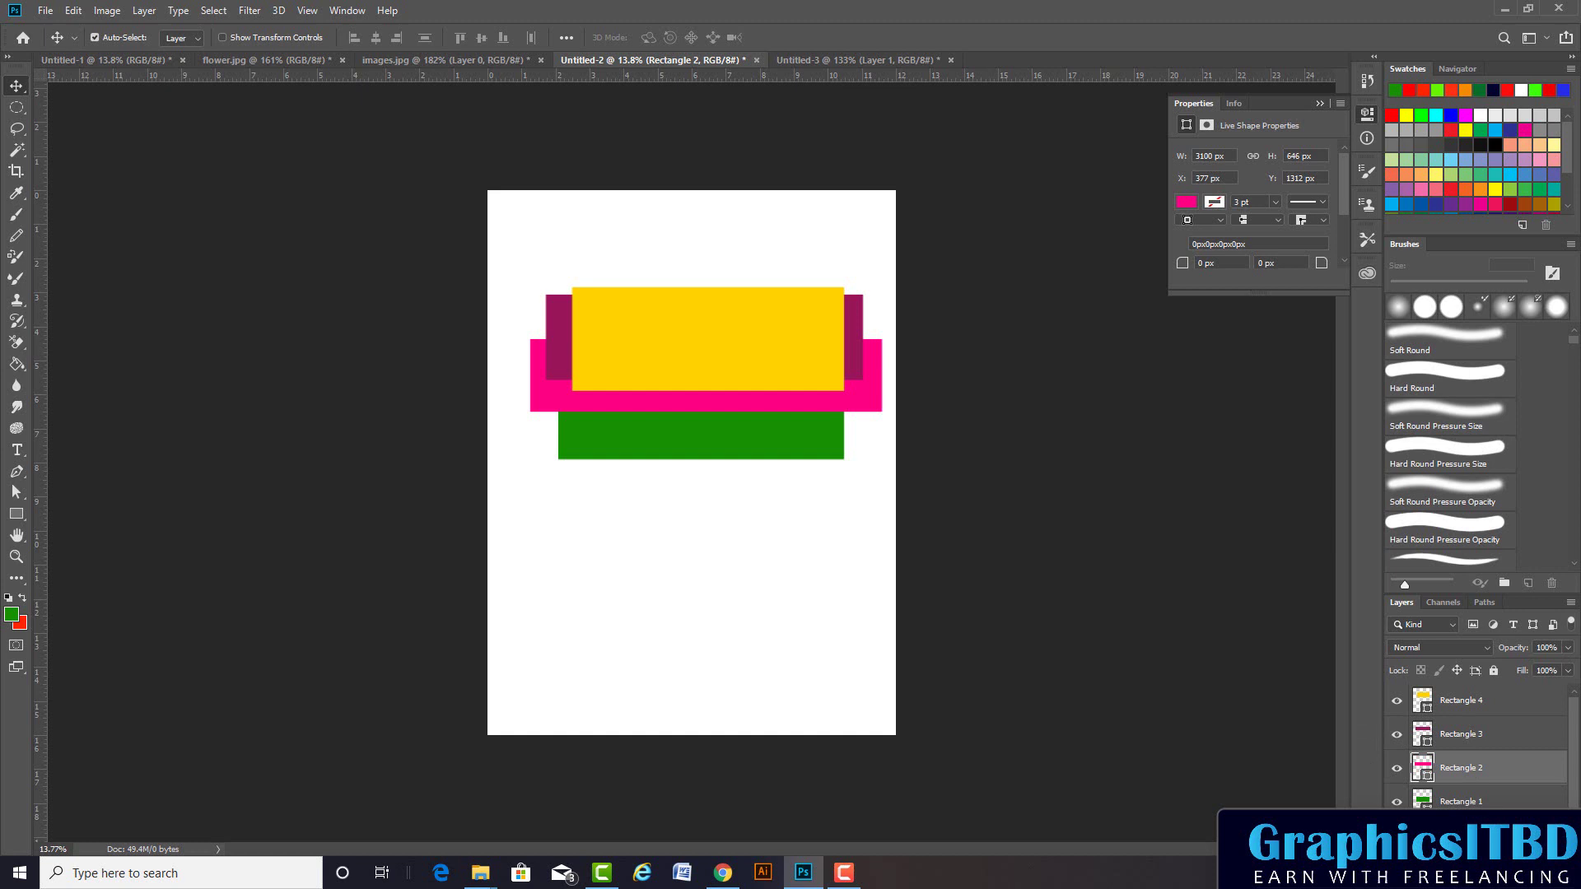
click(1466, 709)
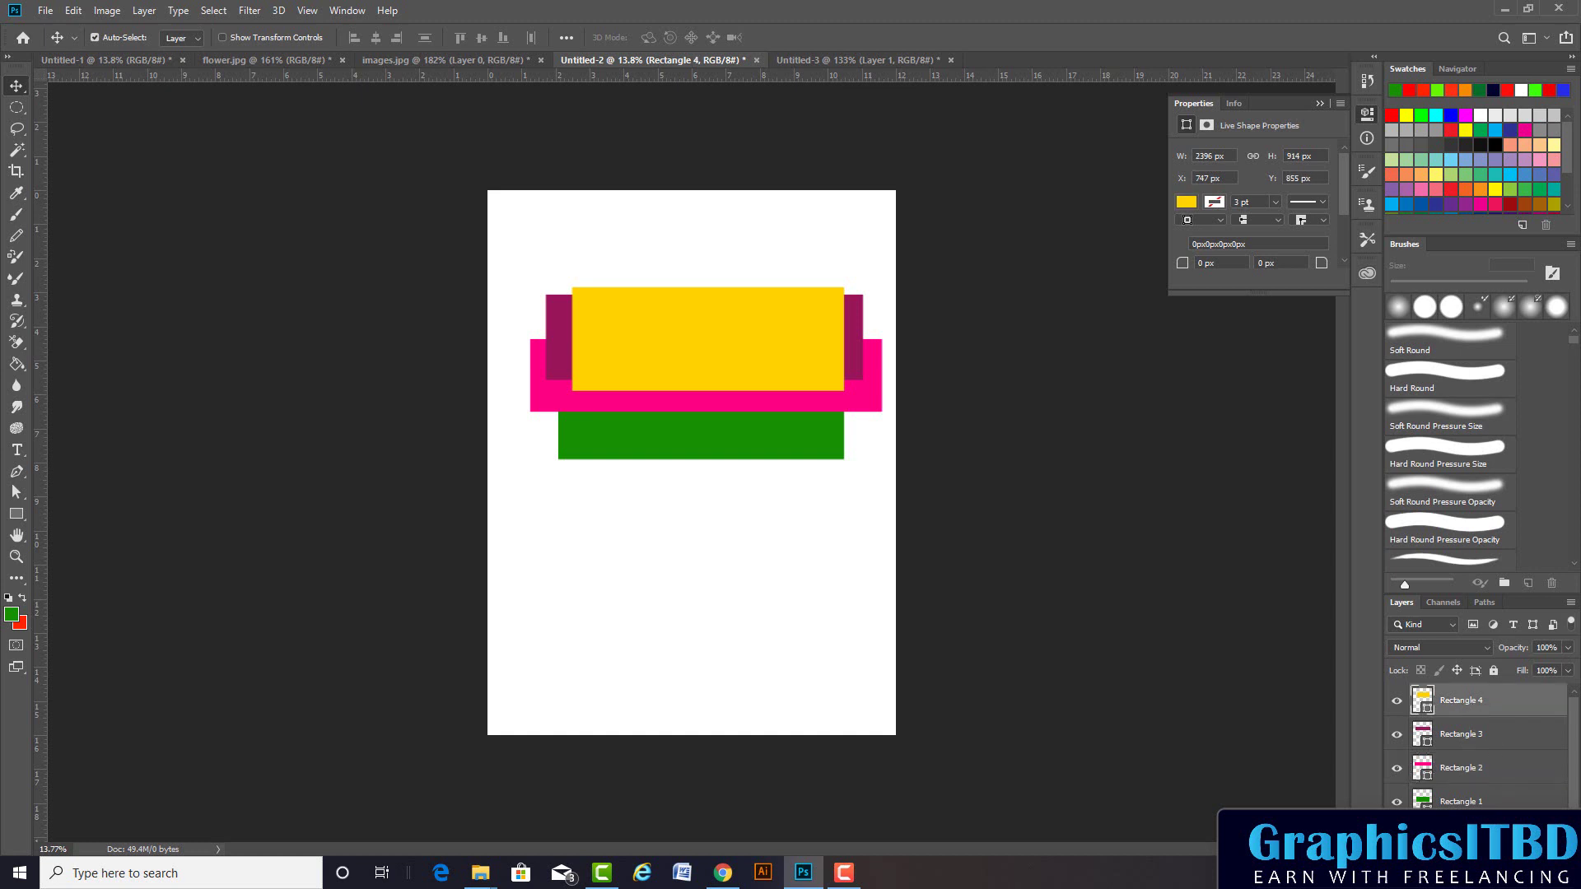
key(Delete)
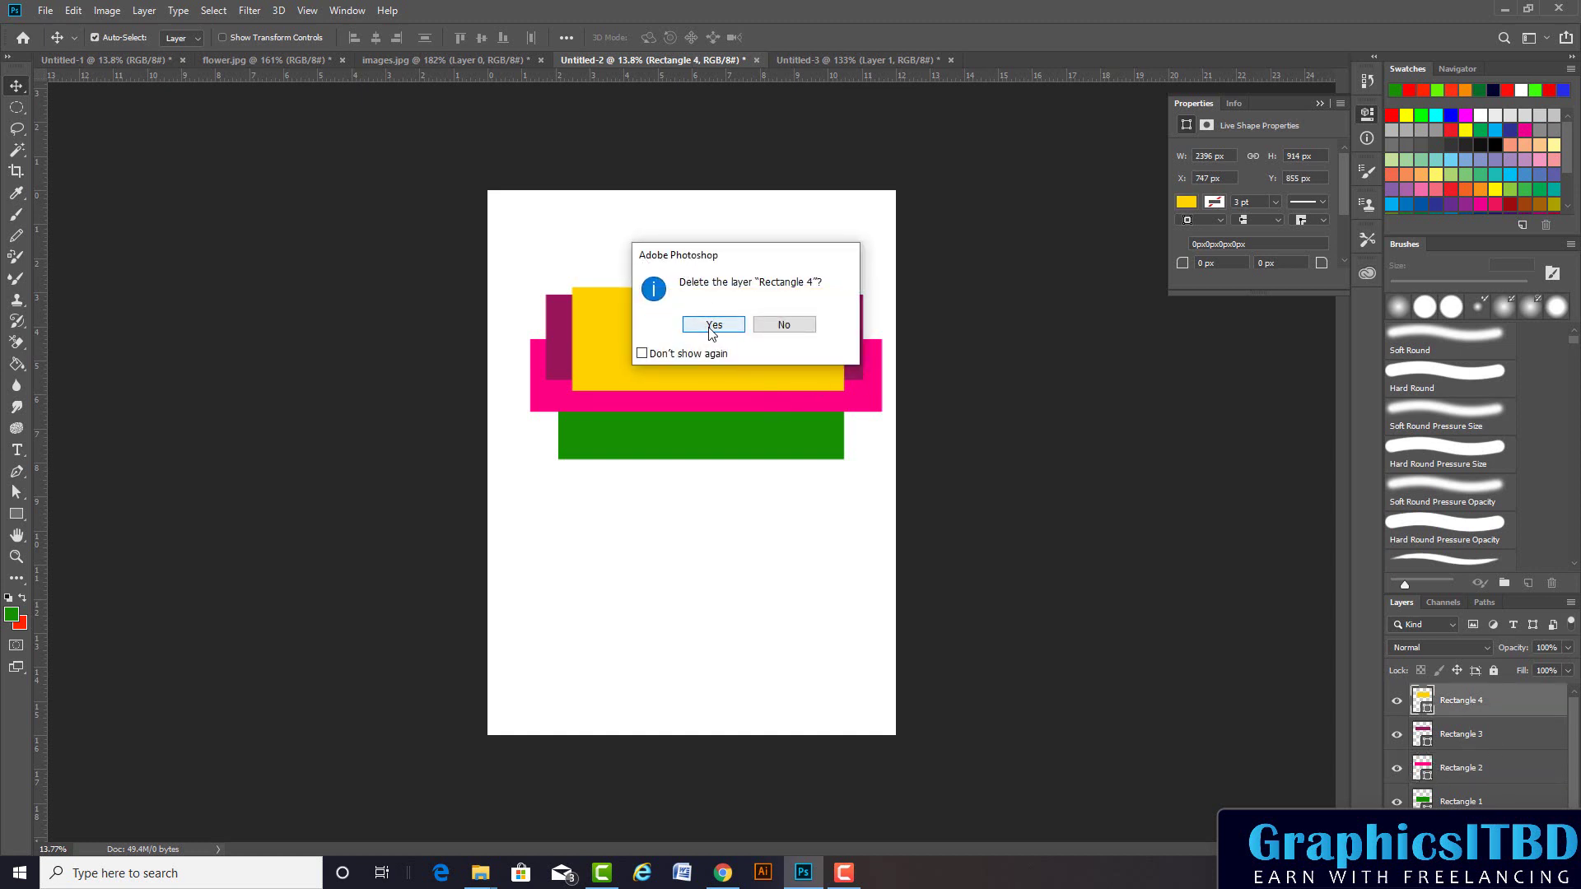
click(796, 330)
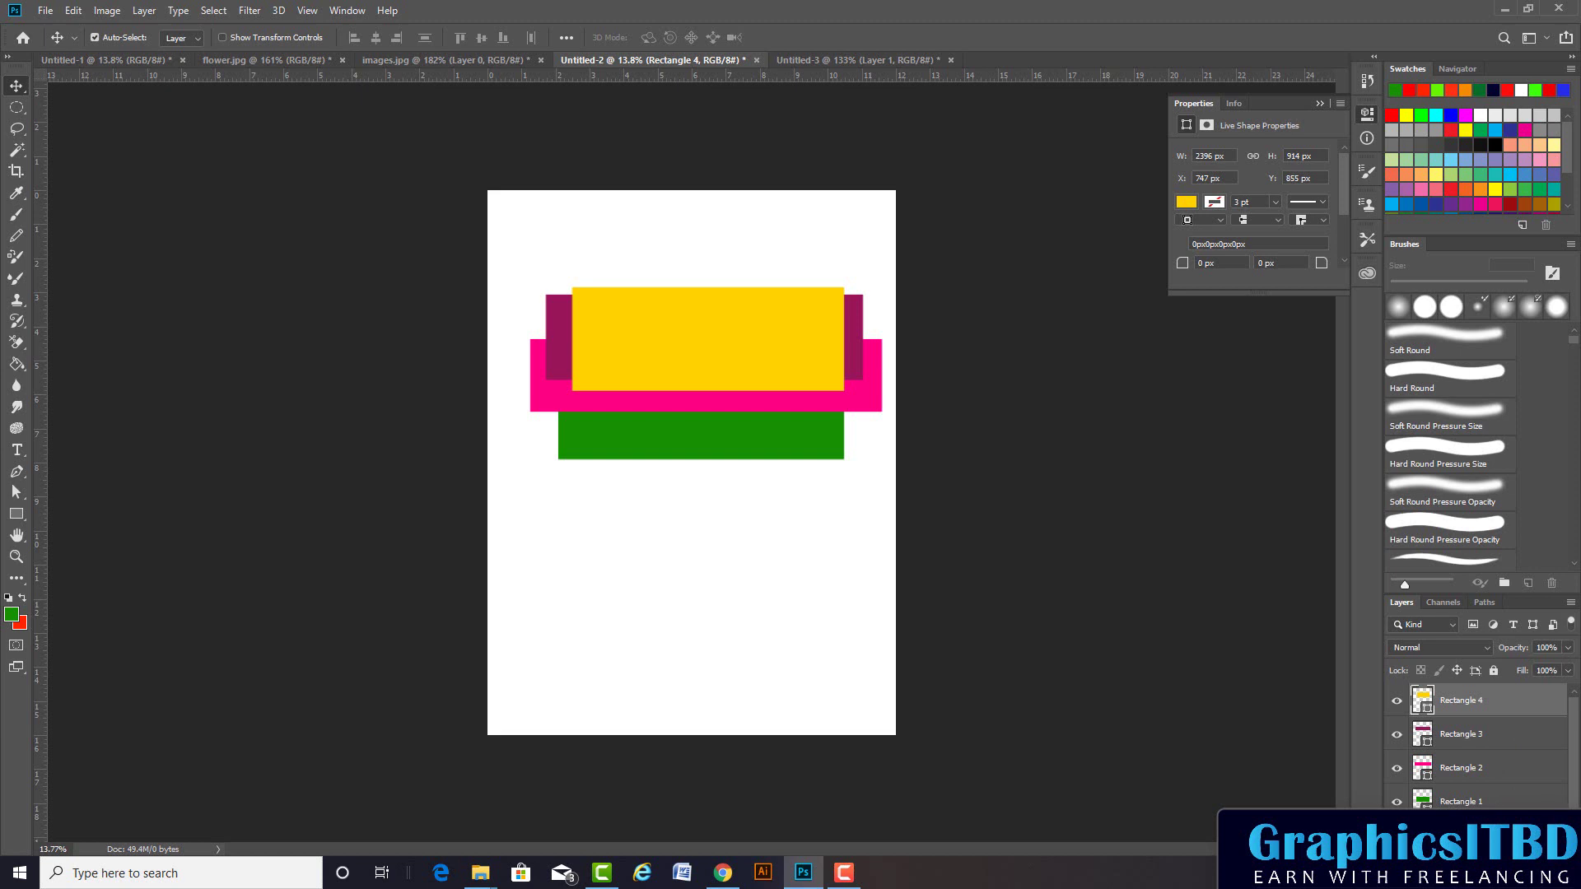
Try adding empty layers above Rectangle 4 and Rectangle 2, undoing each attempt
key(ctrl+shift+alt+n)
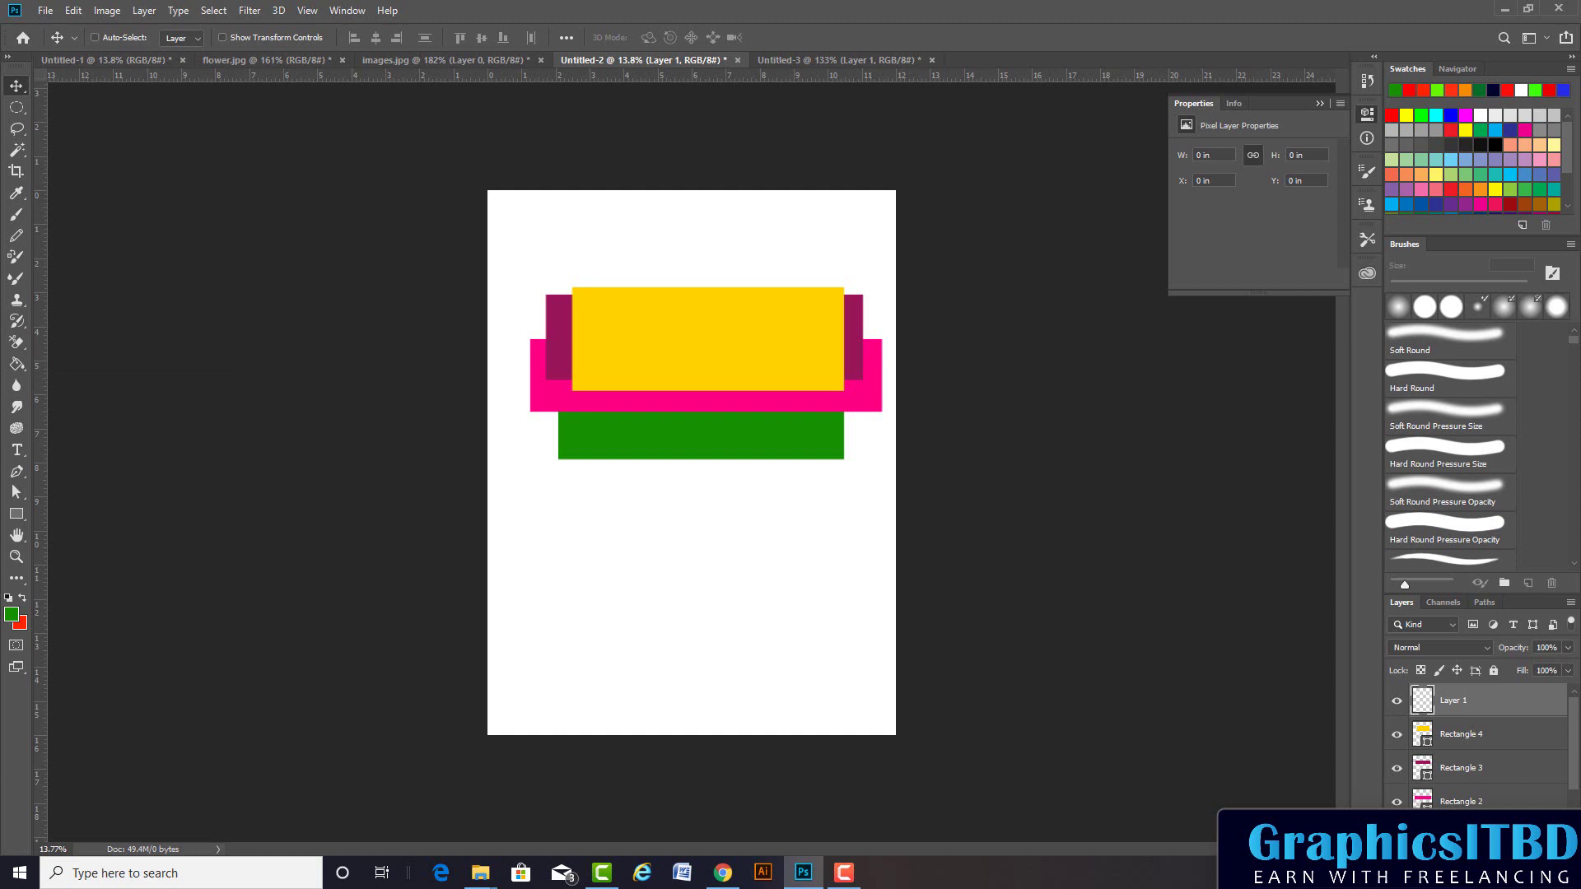
key(Delete)
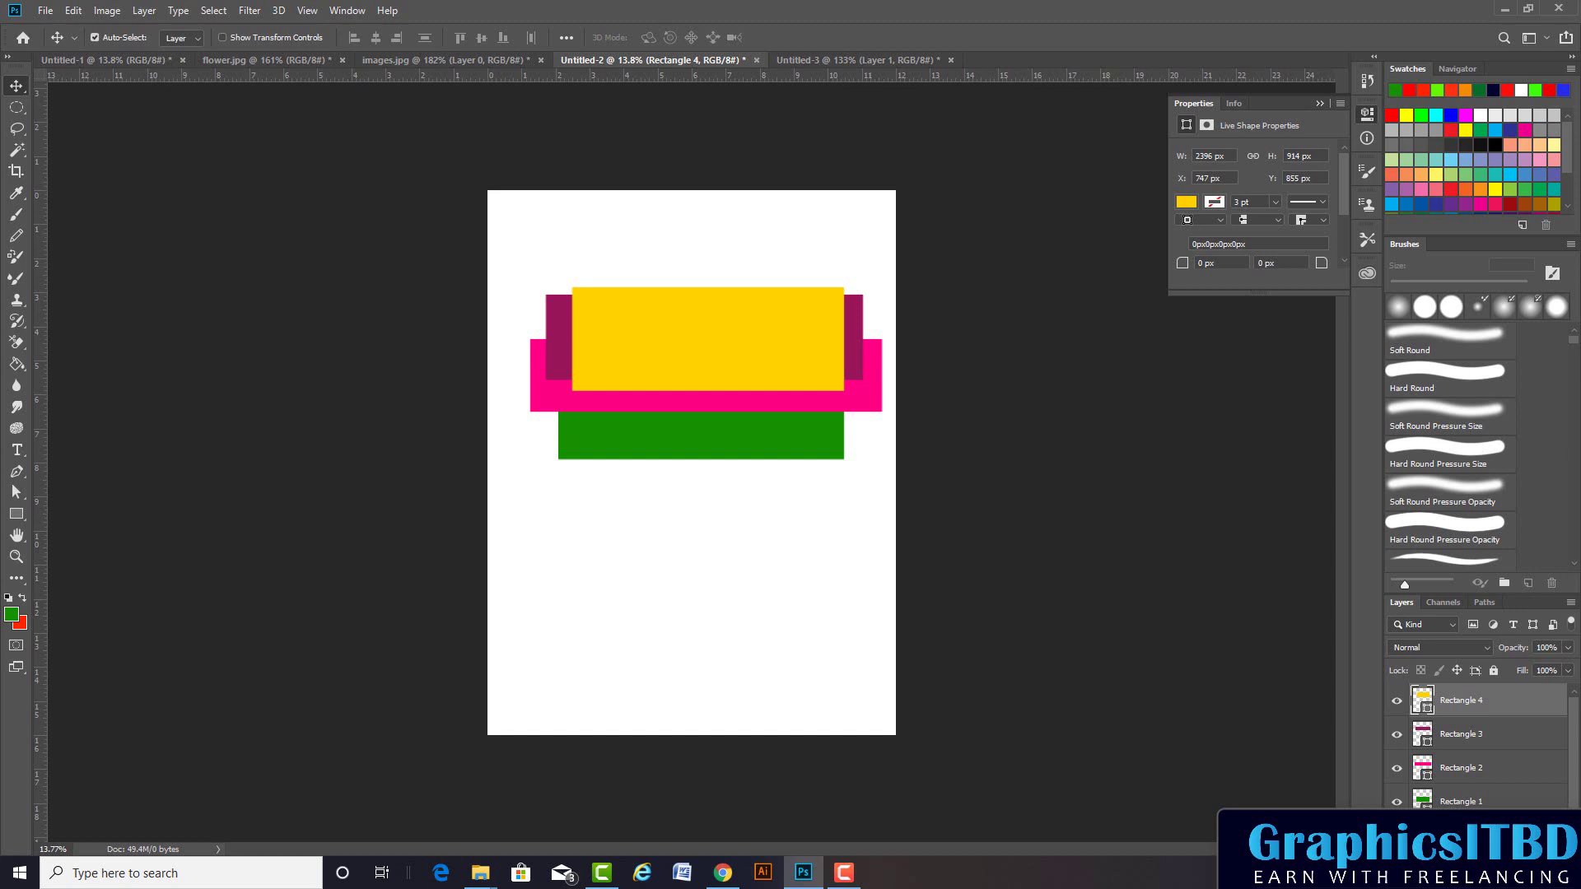
key(ctrl+z)
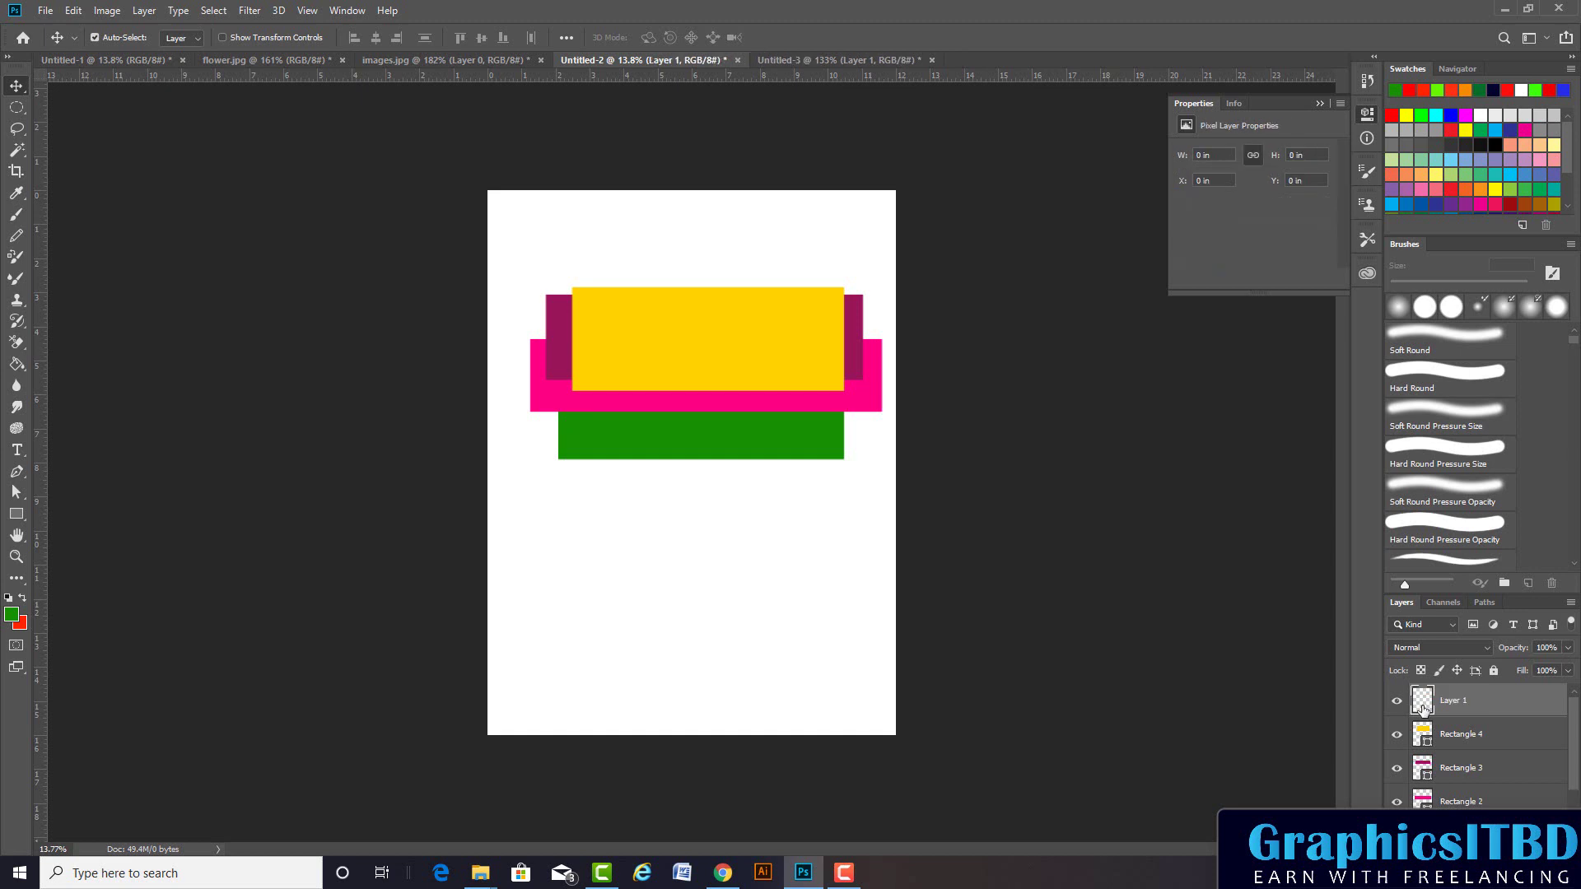
key(Delete)
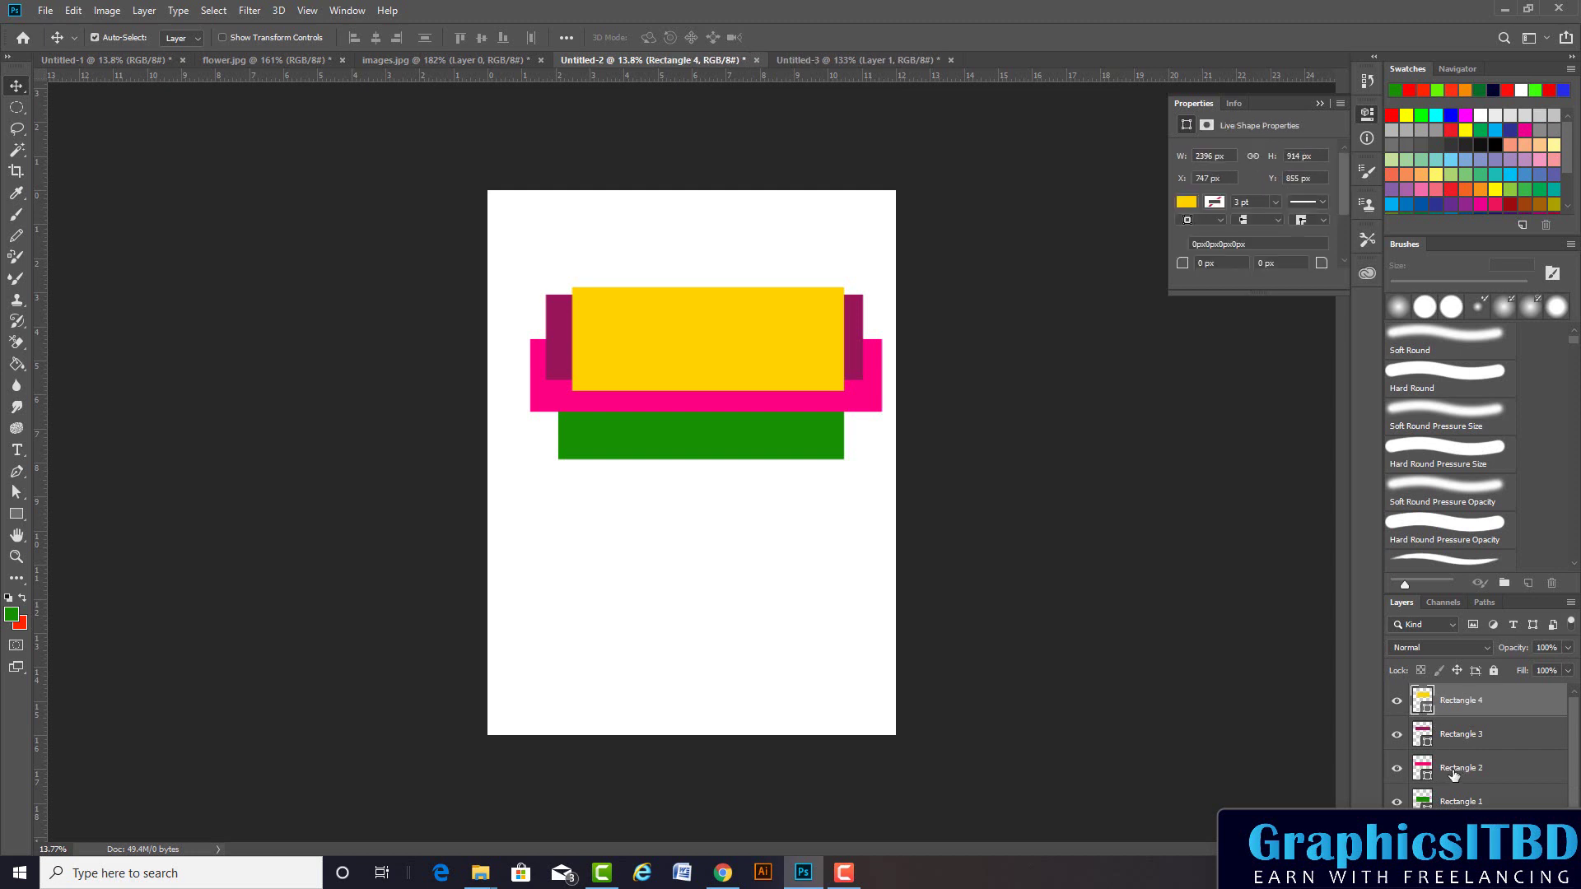
click(1455, 776)
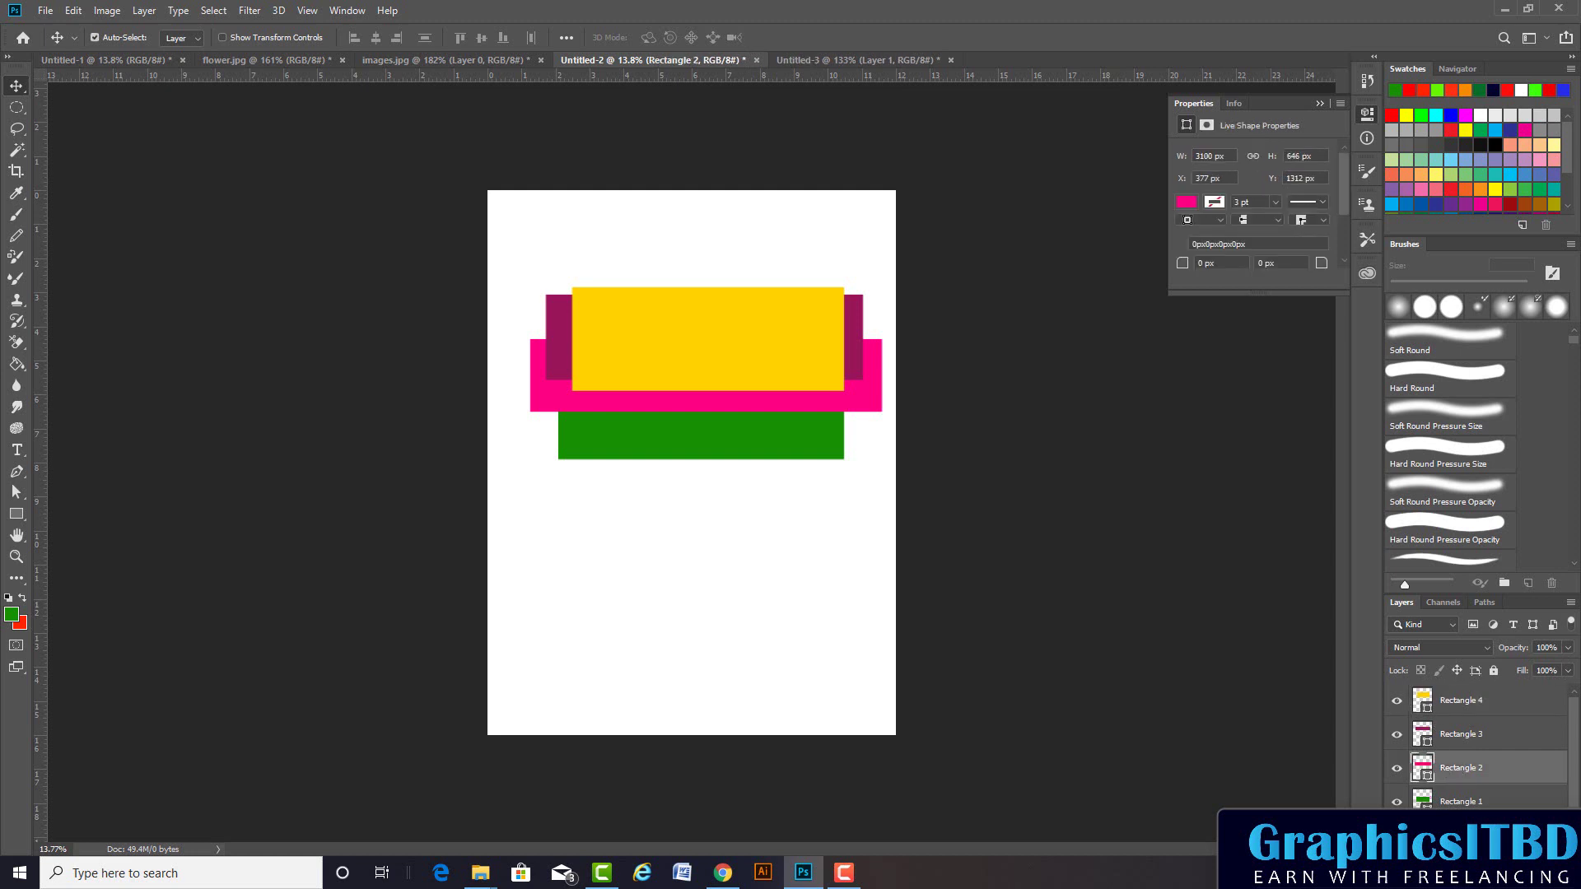
key(ctrl+shift+alt+n)
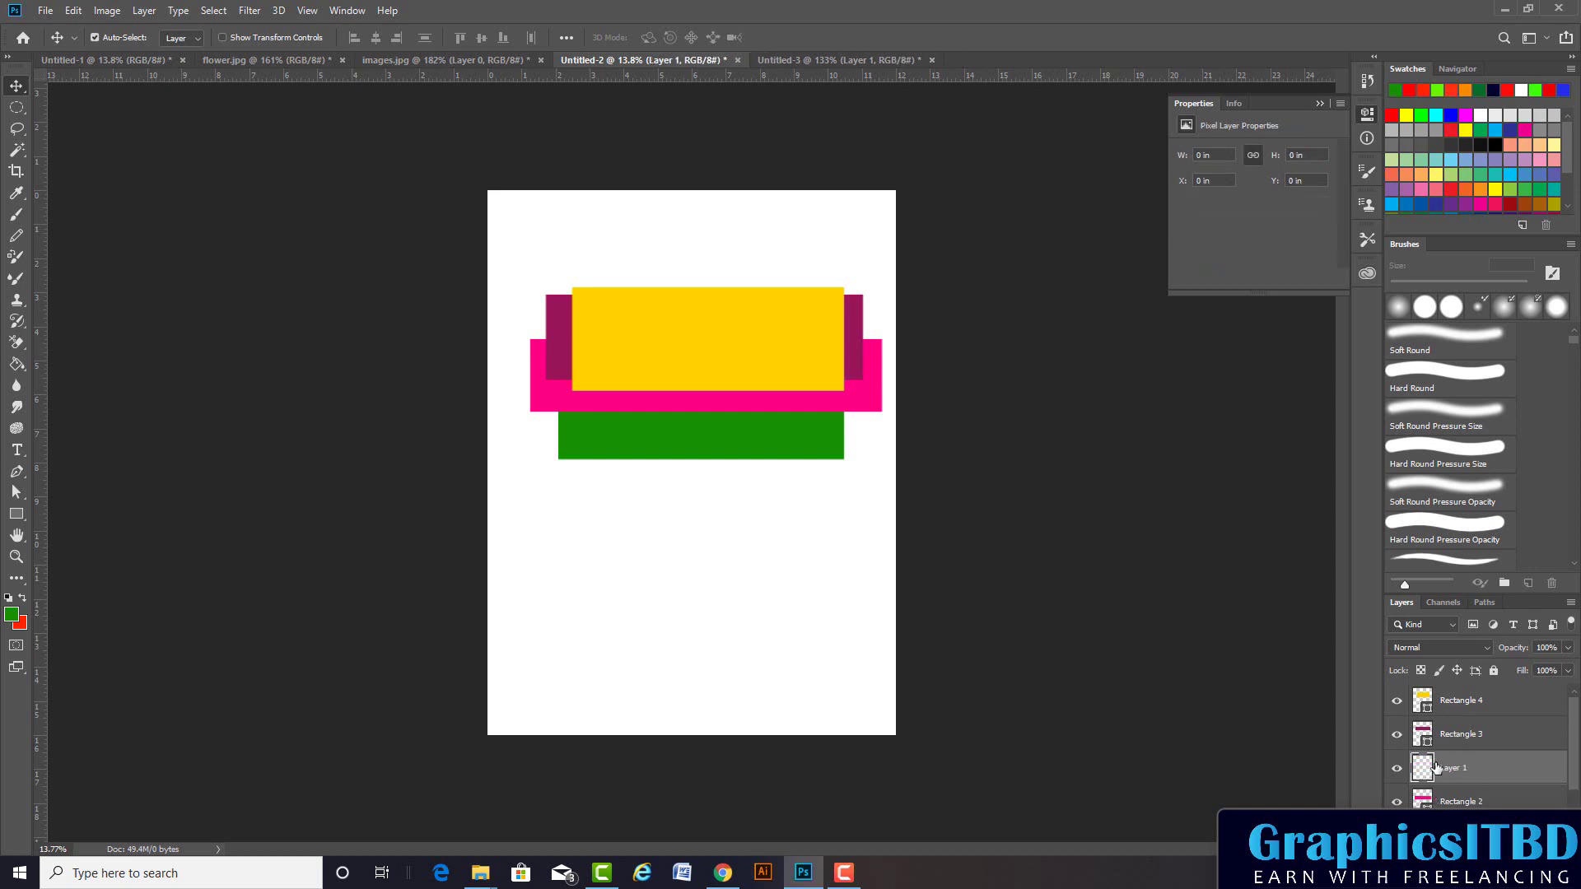
key(ctrl+z)
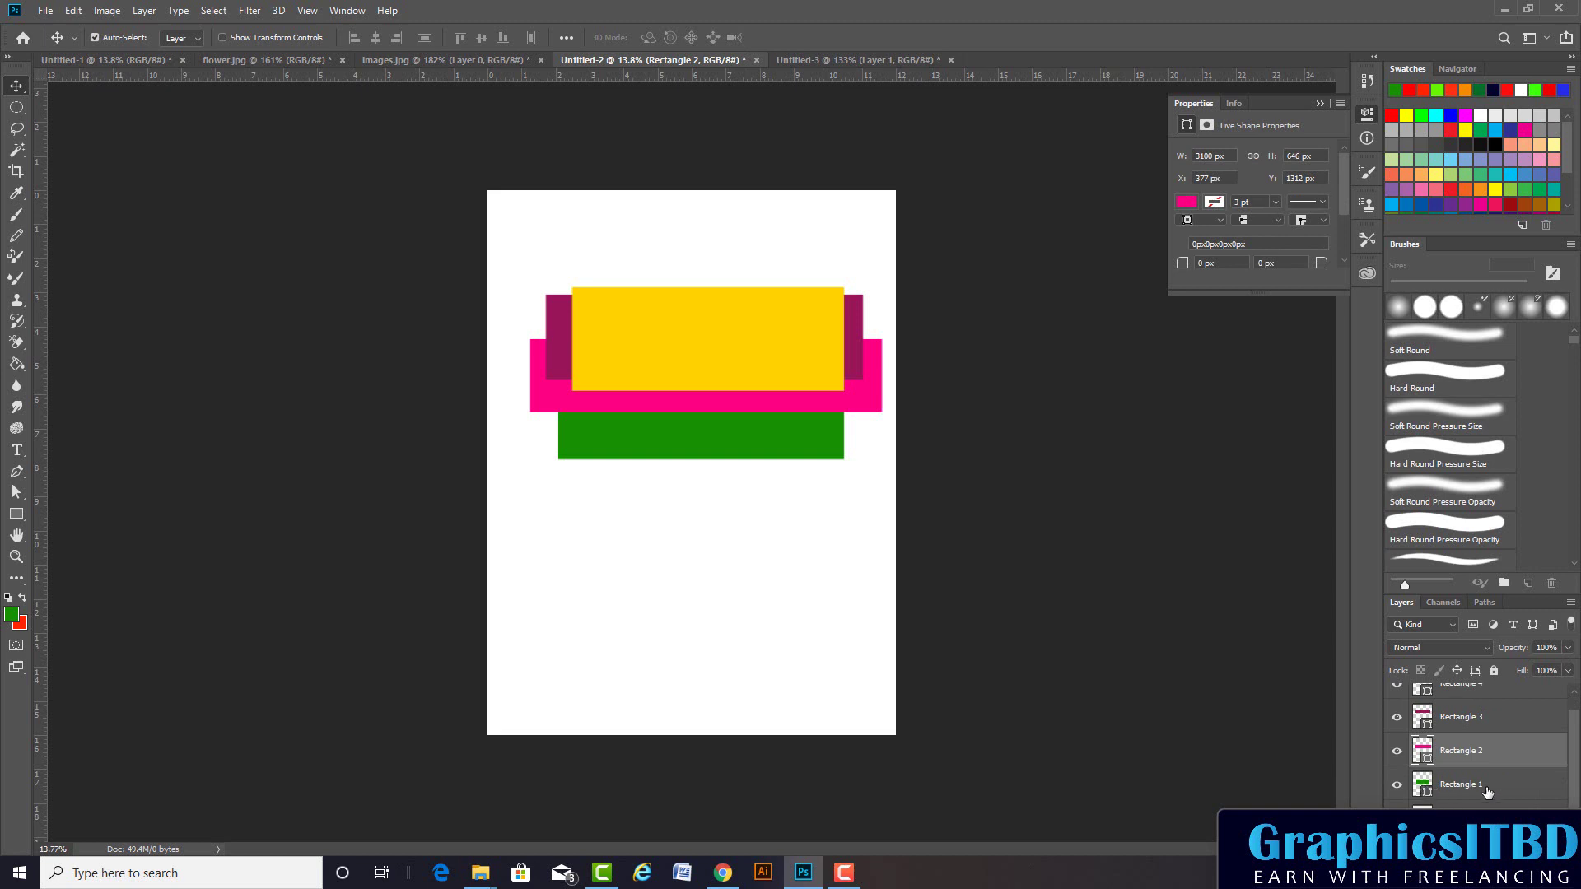
Cycle selection between Rectangle 1 and Rectangle 2, adding and undoing another empty layer
click(1462, 792)
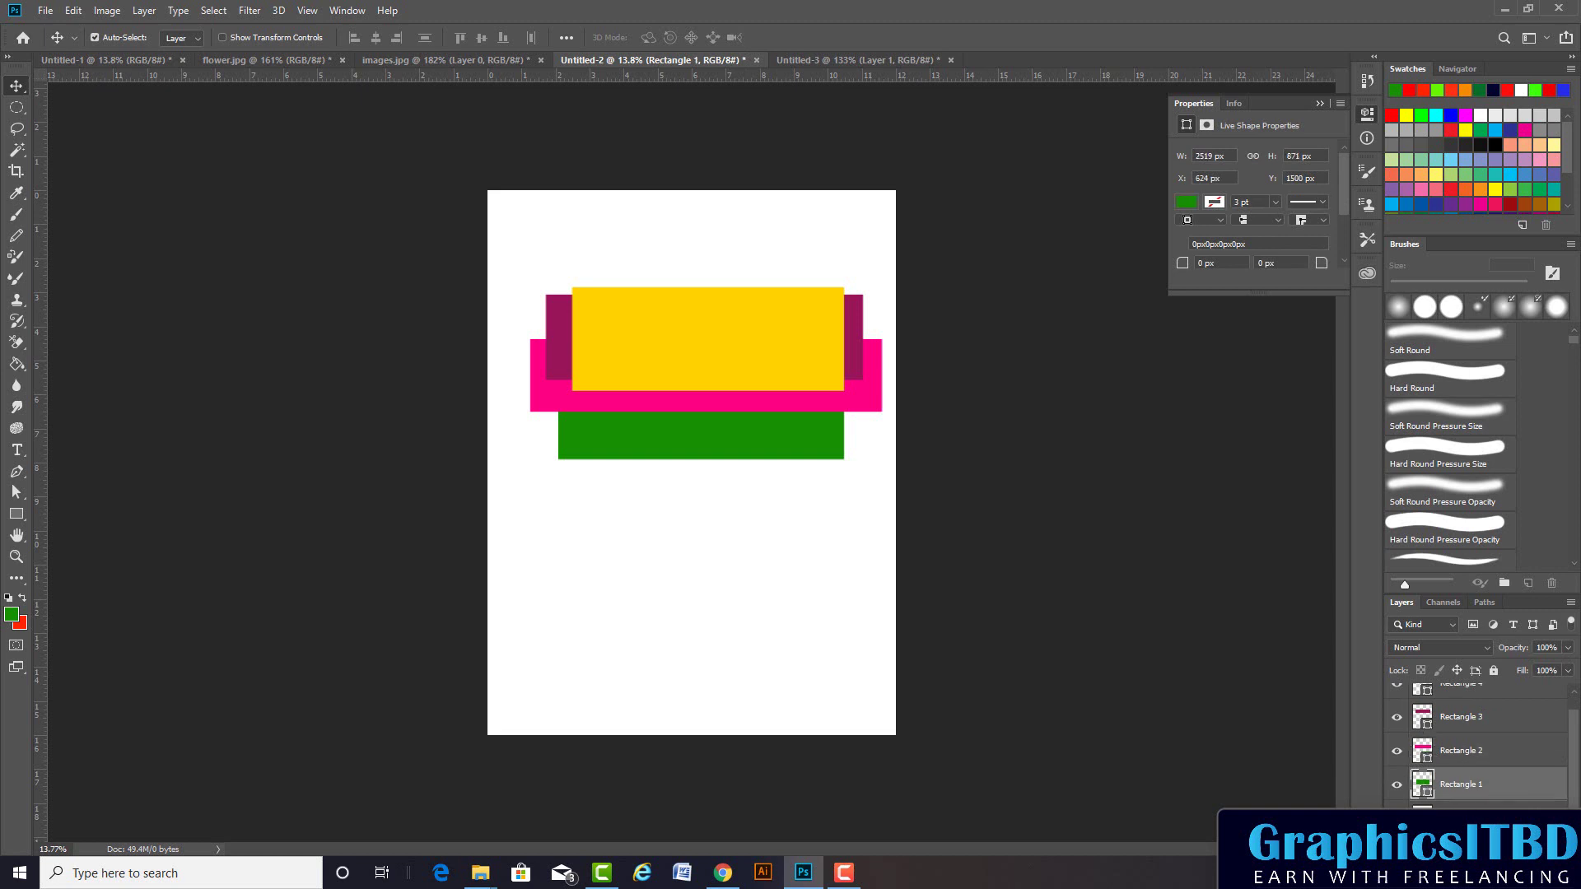
click(1450, 757)
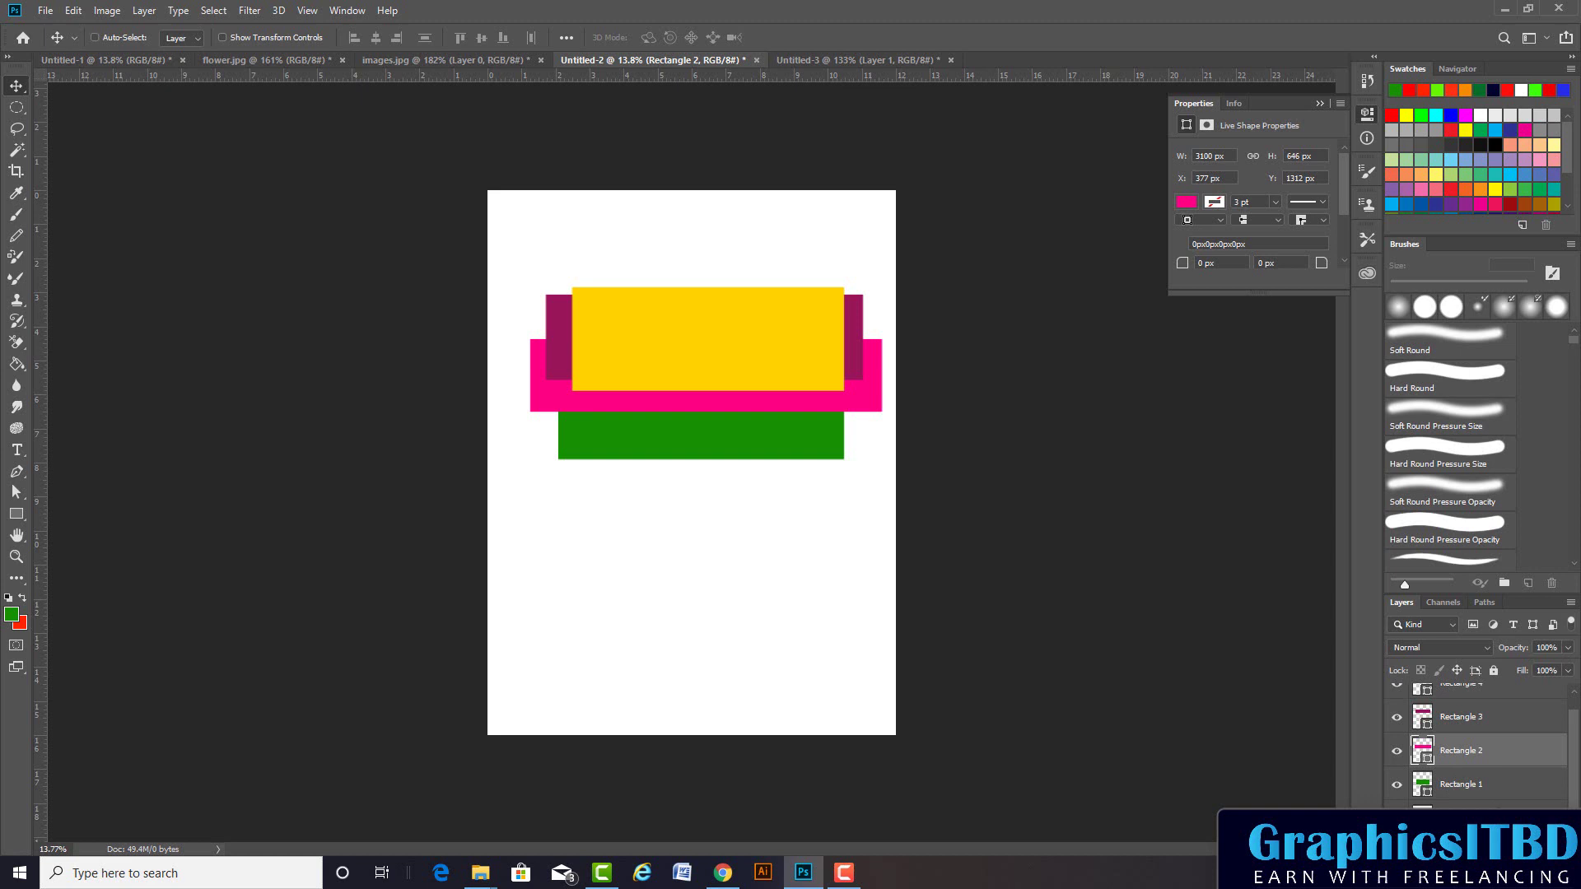
key(alt+bracketleft)
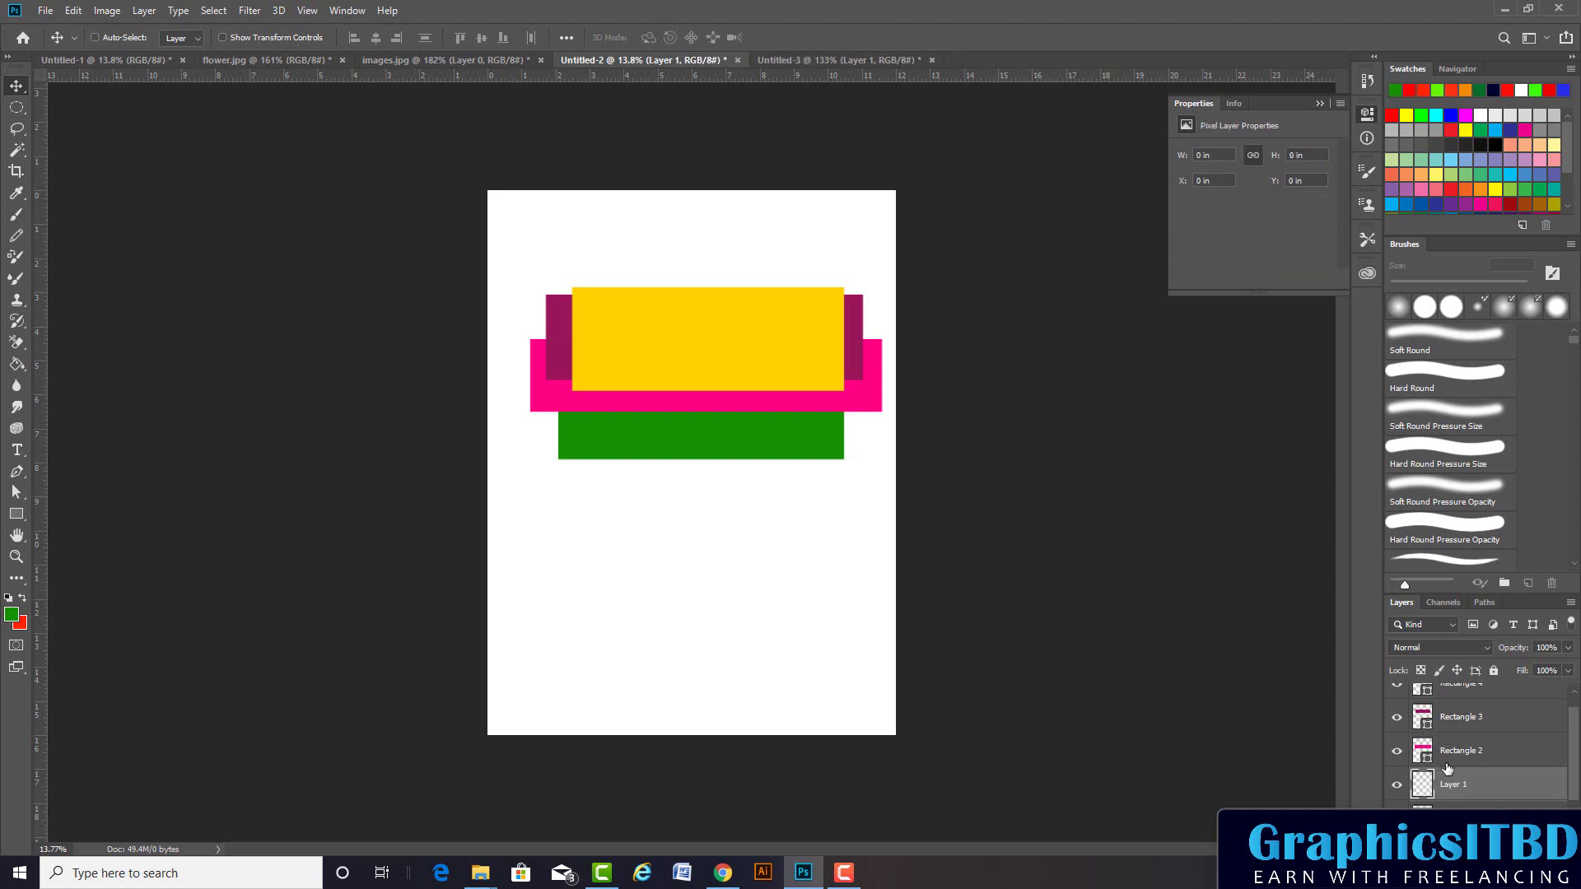
key(alt+bracketleft)
click(1450, 769)
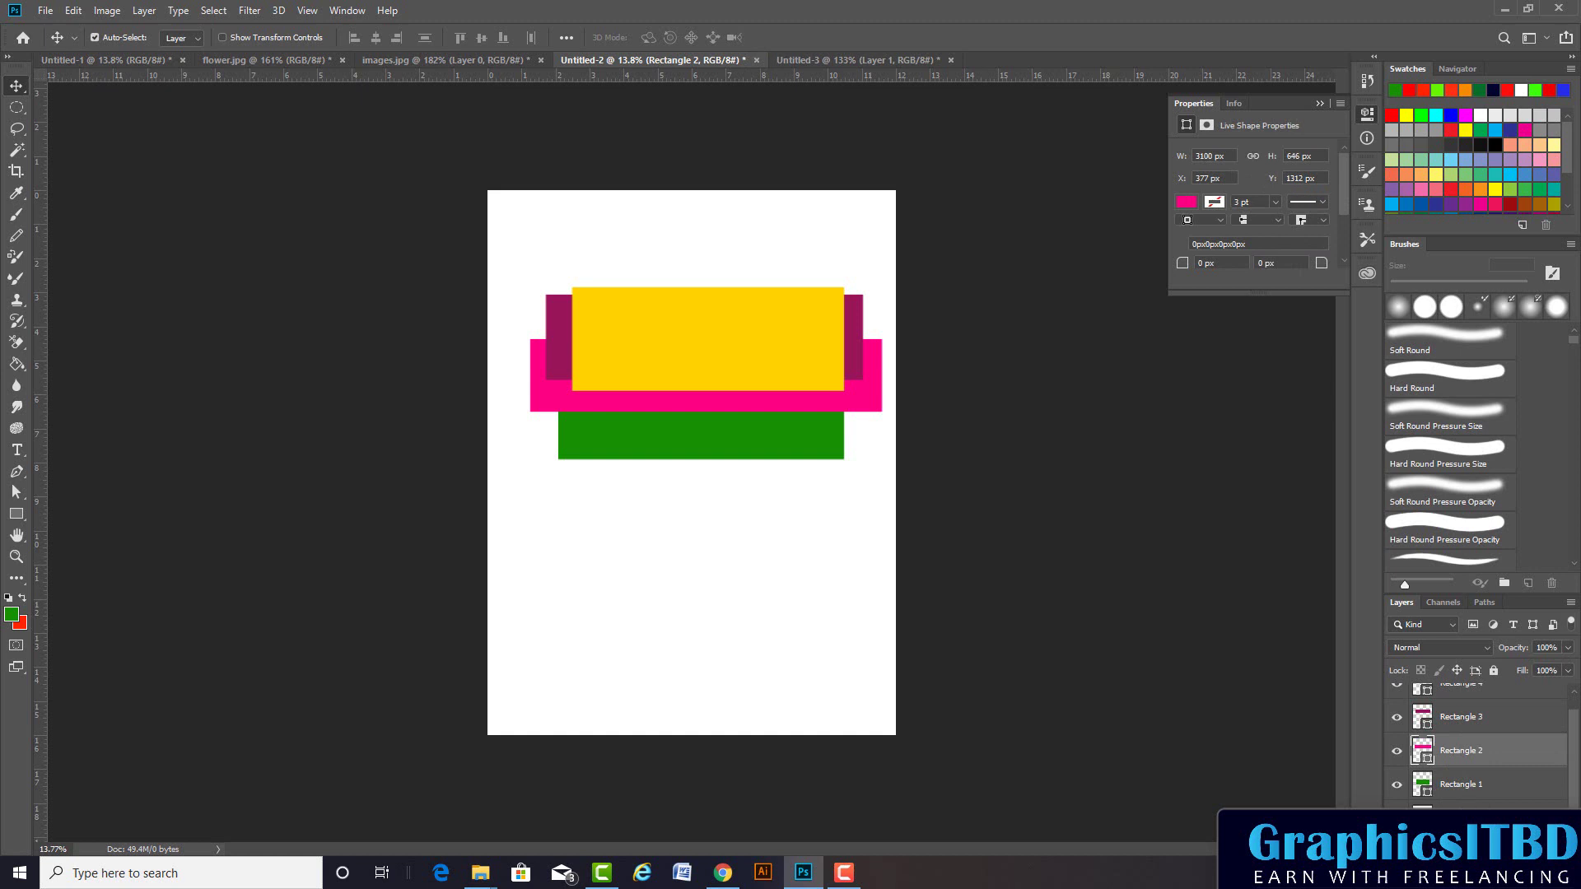
key(ctrl+shift+alt+n)
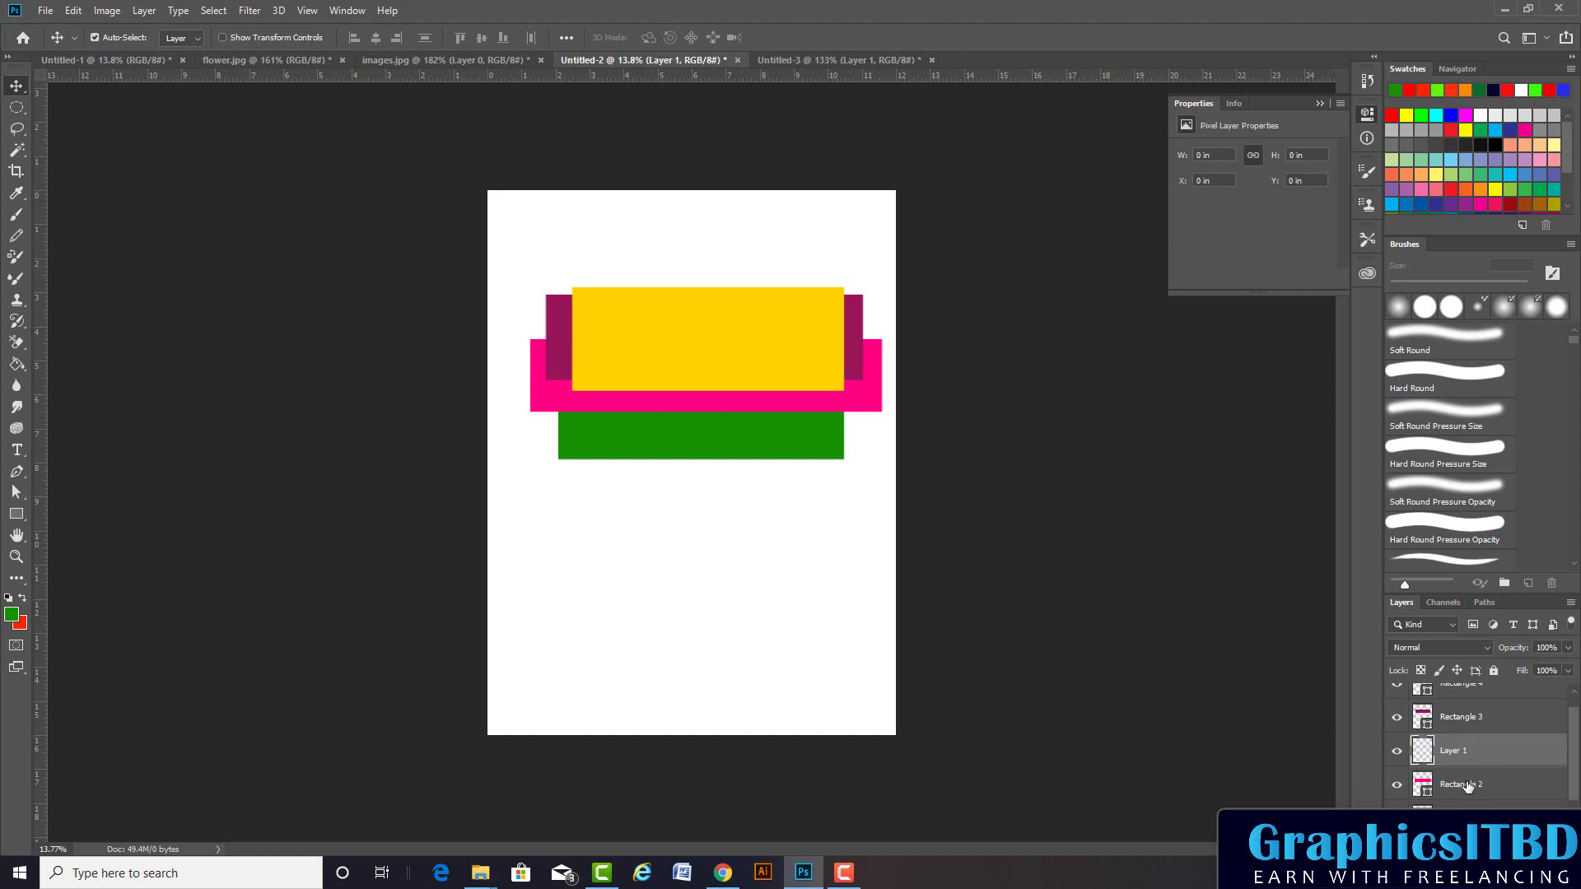
key(ctrl+z)
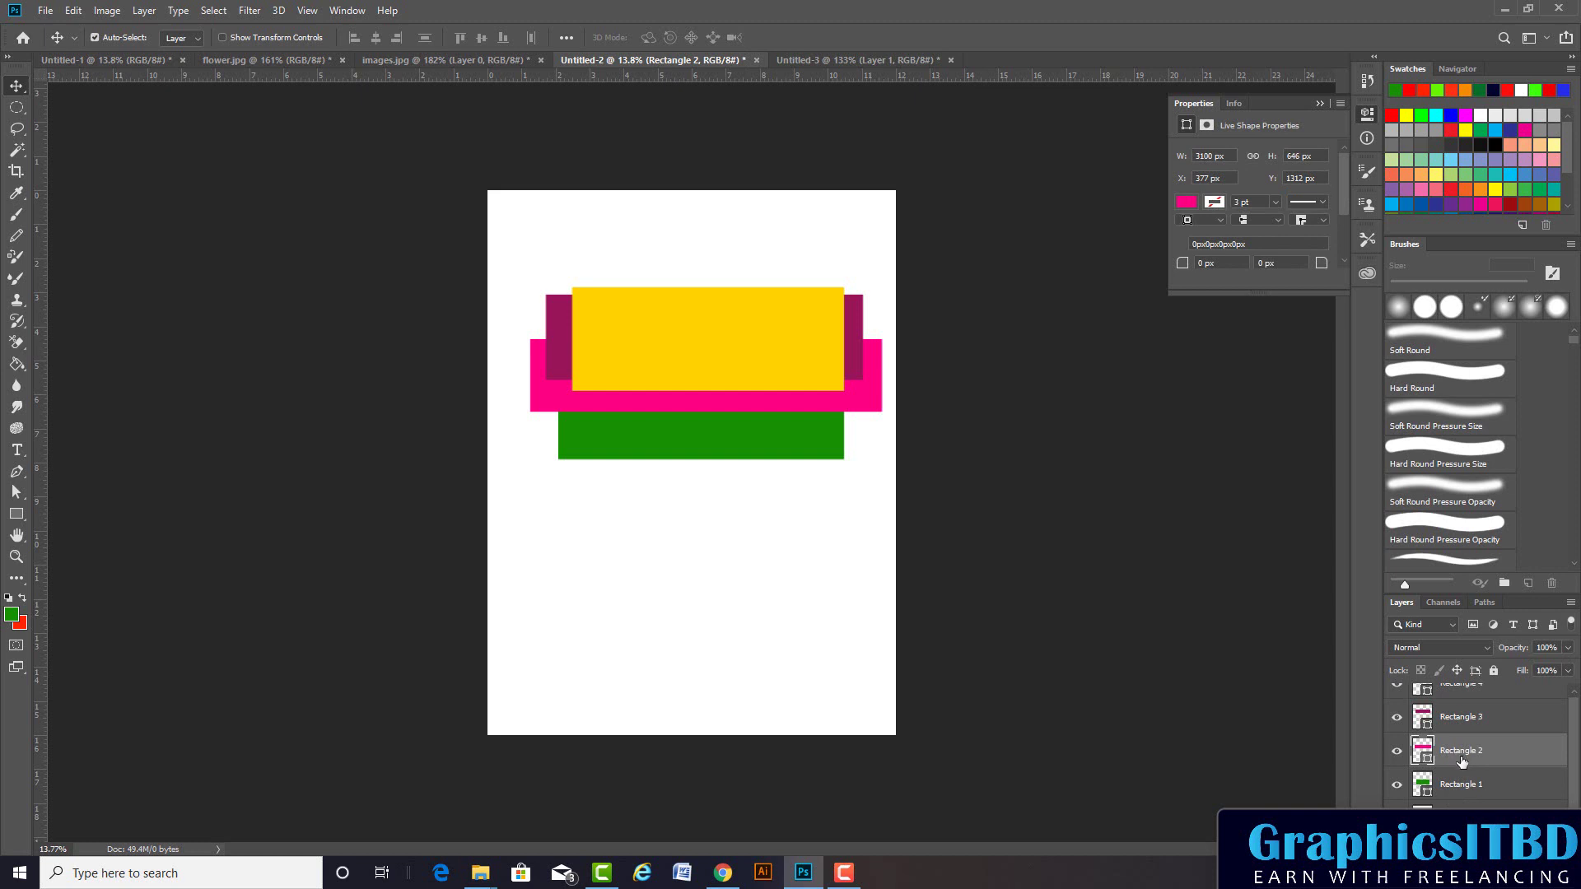
Scroll the Layers panel and settle on Rectangle 1 as the selected layer
scroll(1451, 751, up, 1)
scroll(1483, 783, down, 1)
scroll(1474, 783, up, 1)
click(1448, 710)
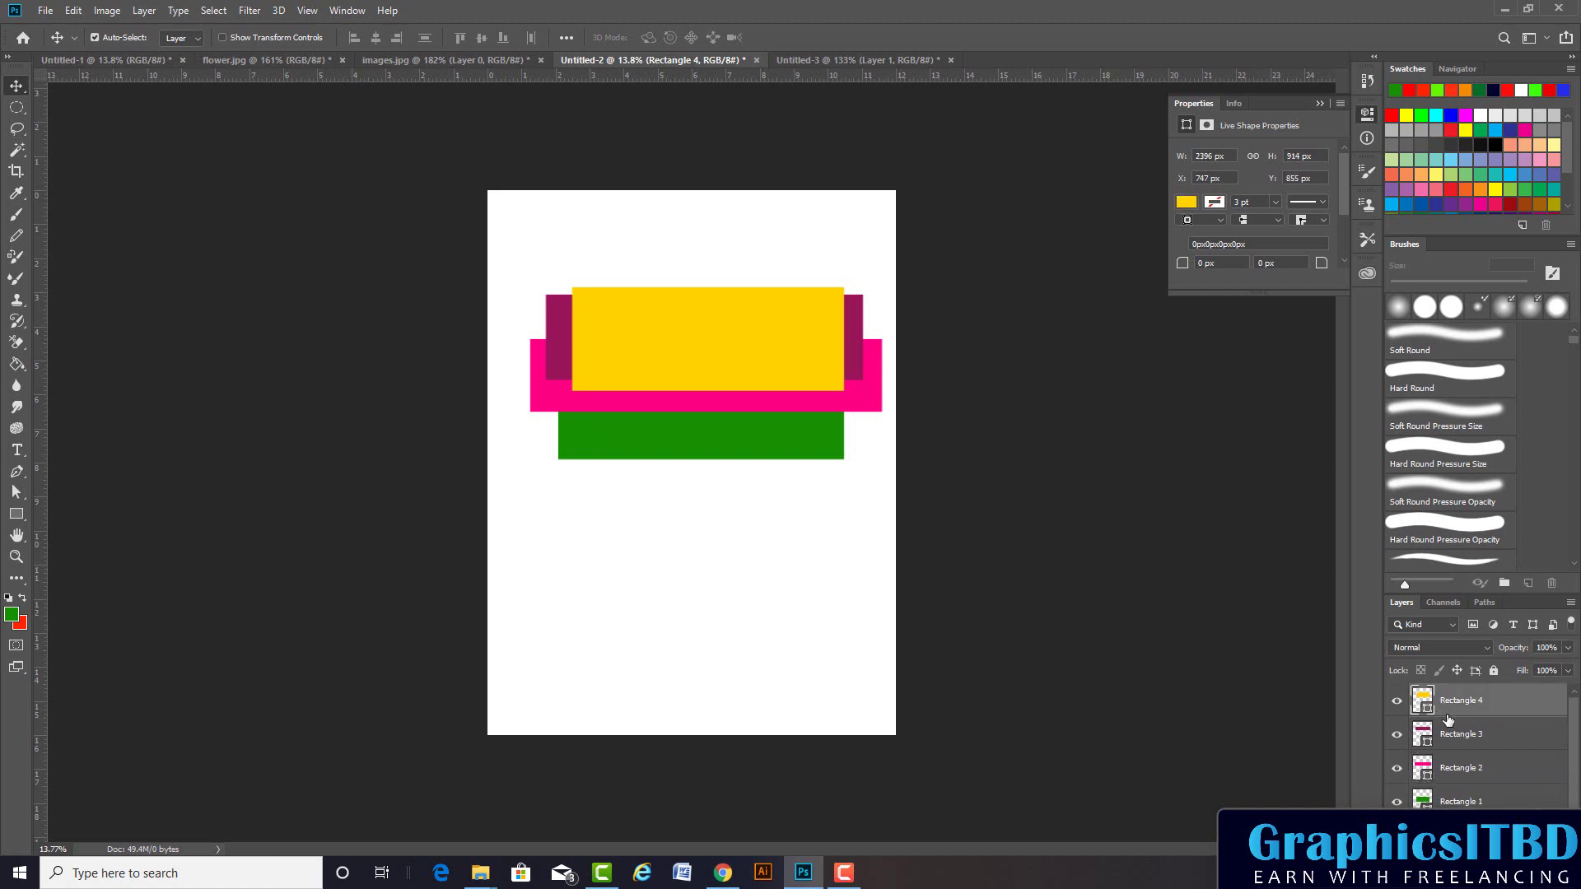
scroll(1456, 805, down, 1)
click(1454, 789)
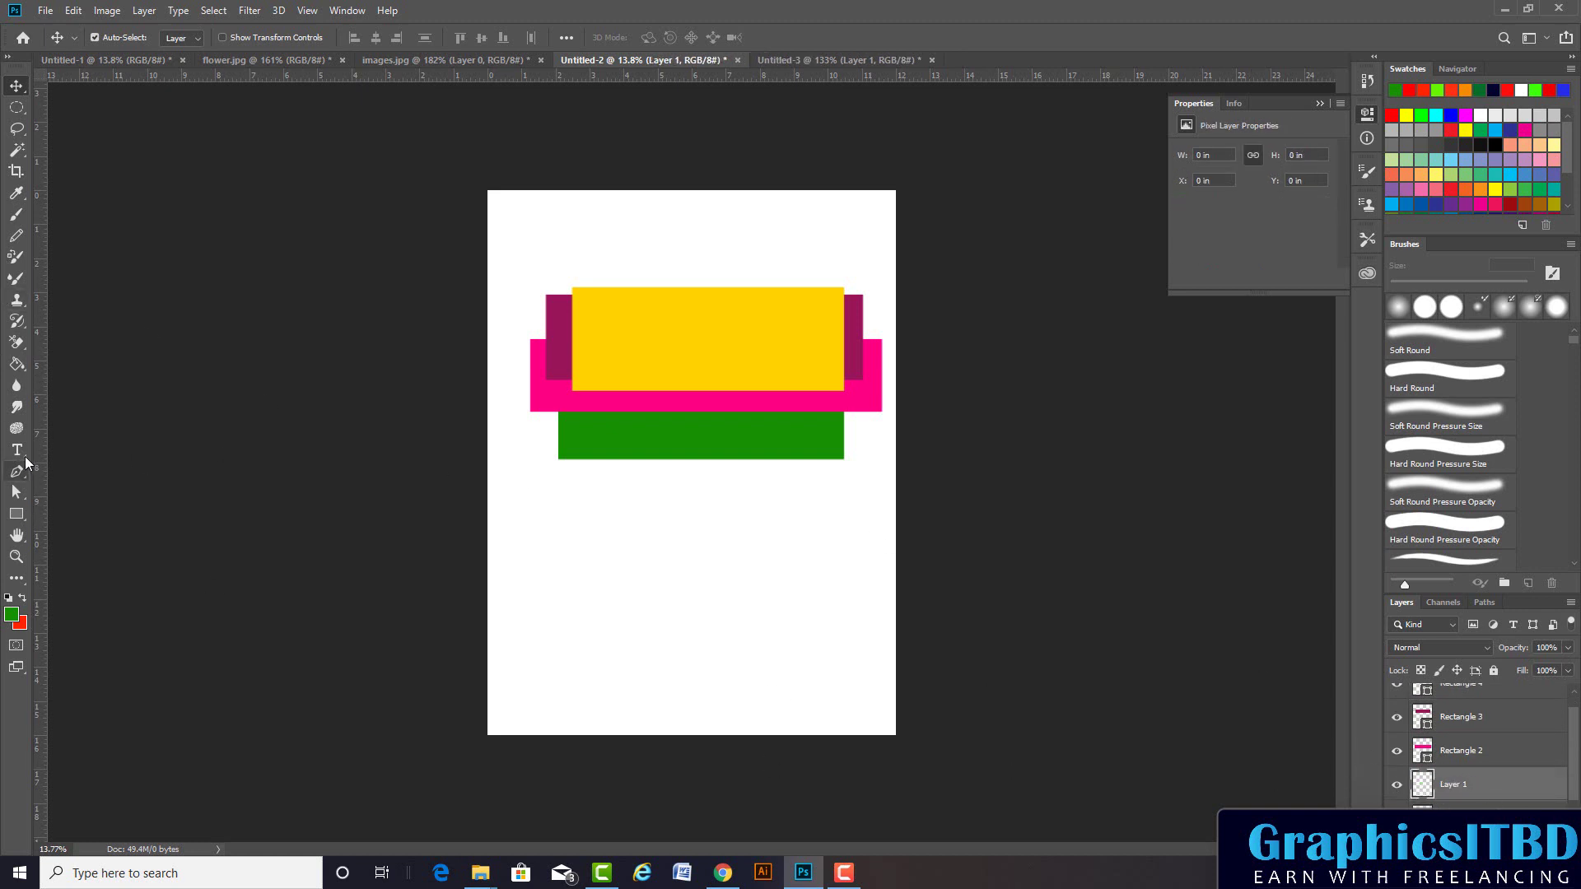
Paint large soft green strokes on Layer 1 with the 800 px Soft Round Brush
click(17, 214)
drag(800, 276, 745, 506)
mouse_move(637, 434)
mouse_down()
mouse_move(769, 536)
mouse_move(575, 529)
mouse_up()
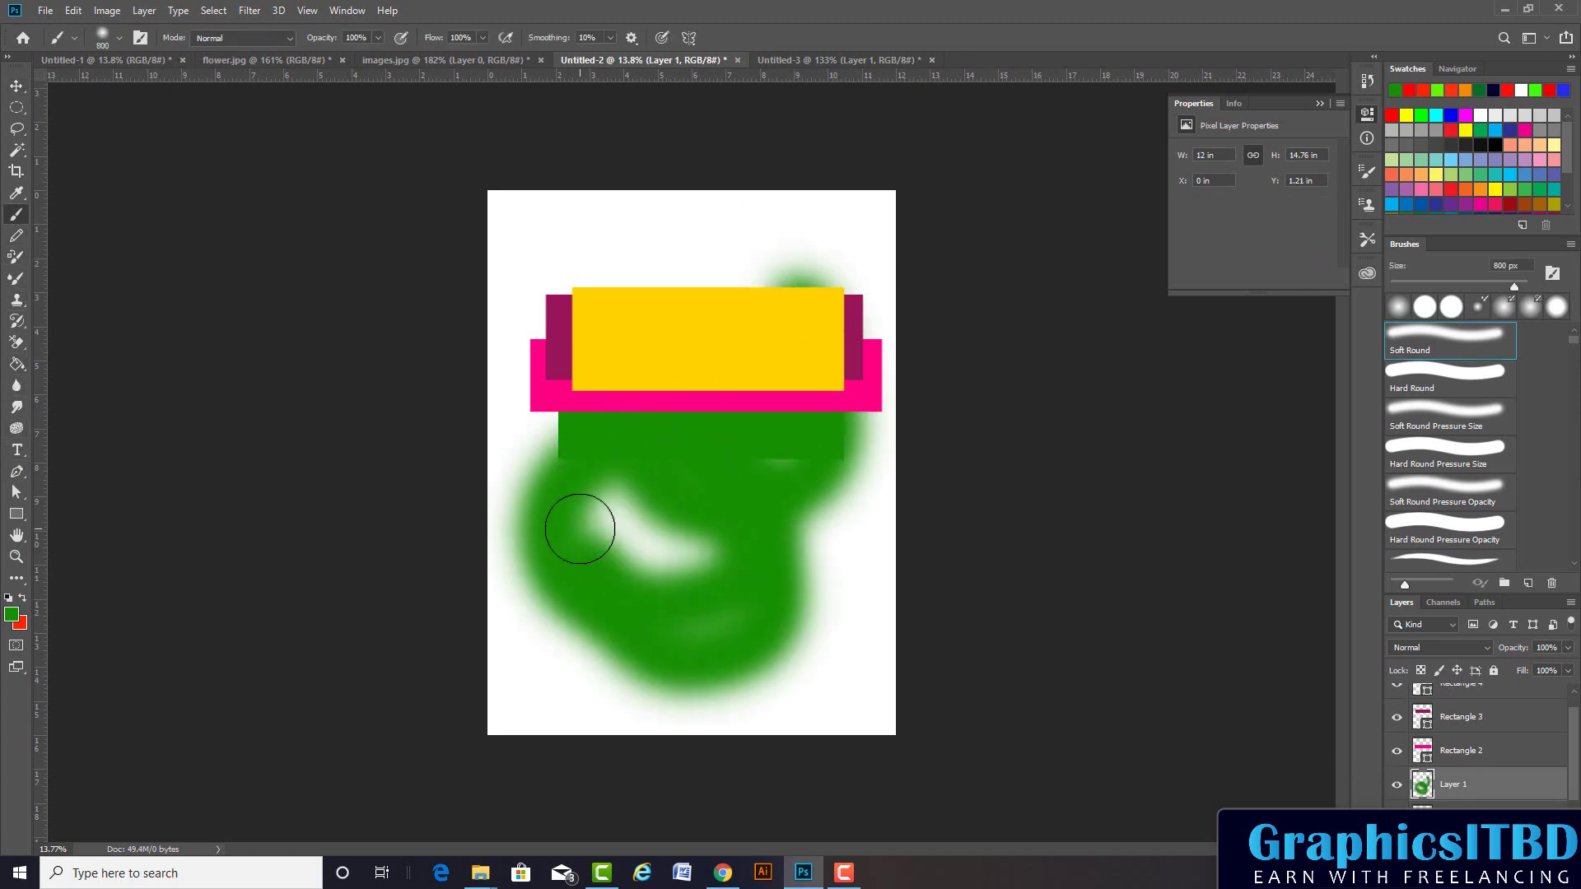
click(16, 86)
Add Layer 2, swap to red, and paint a large red stroke looping across the canvas
key(ctrl+shift+alt+n)
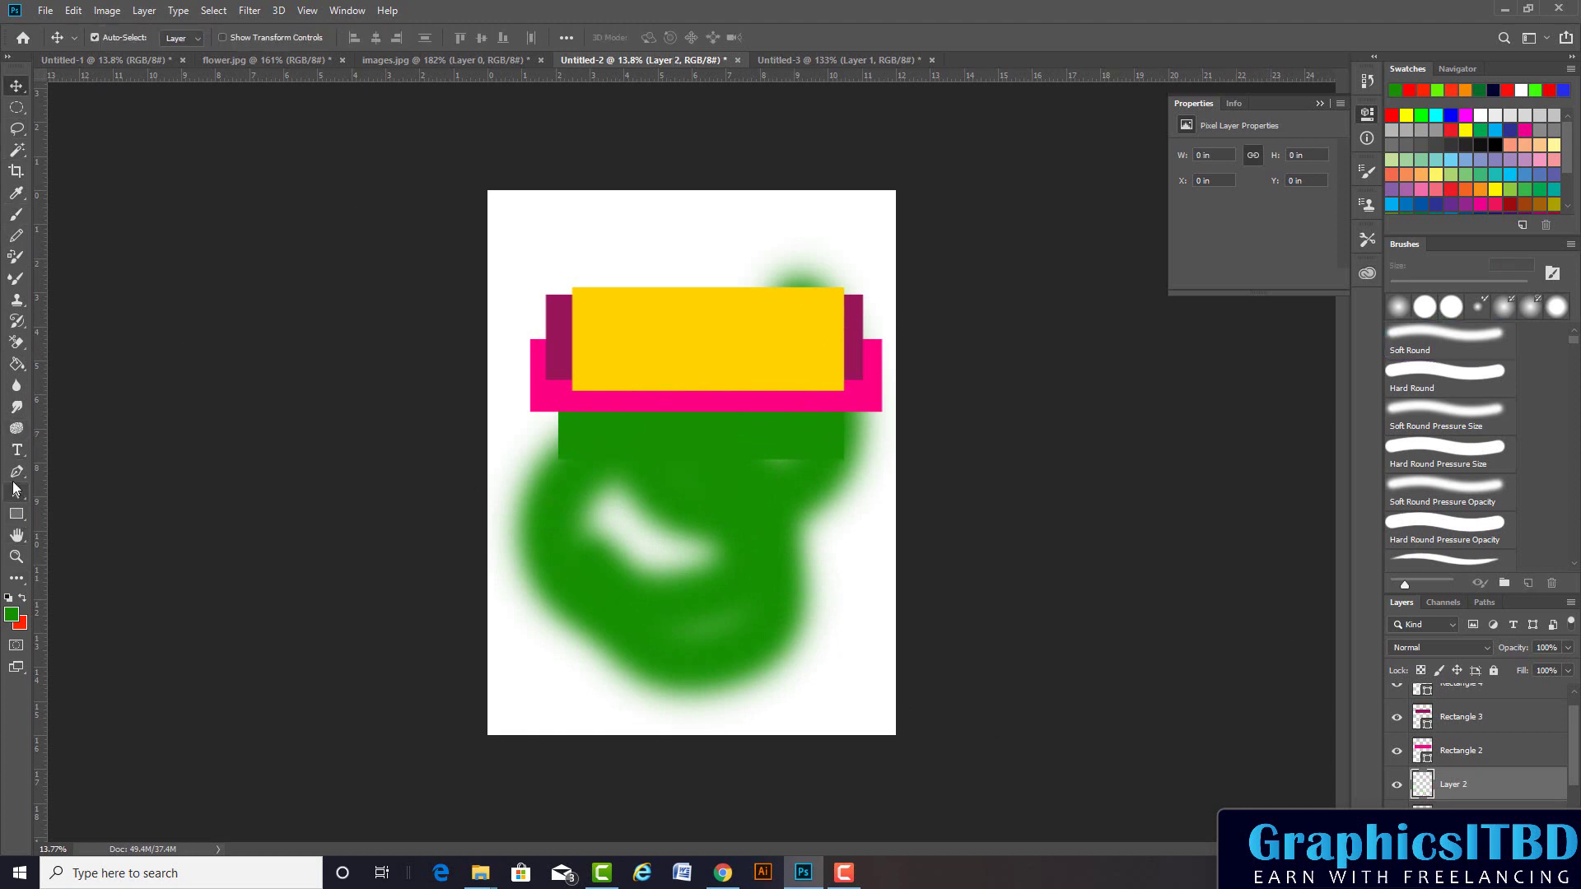
click(16, 215)
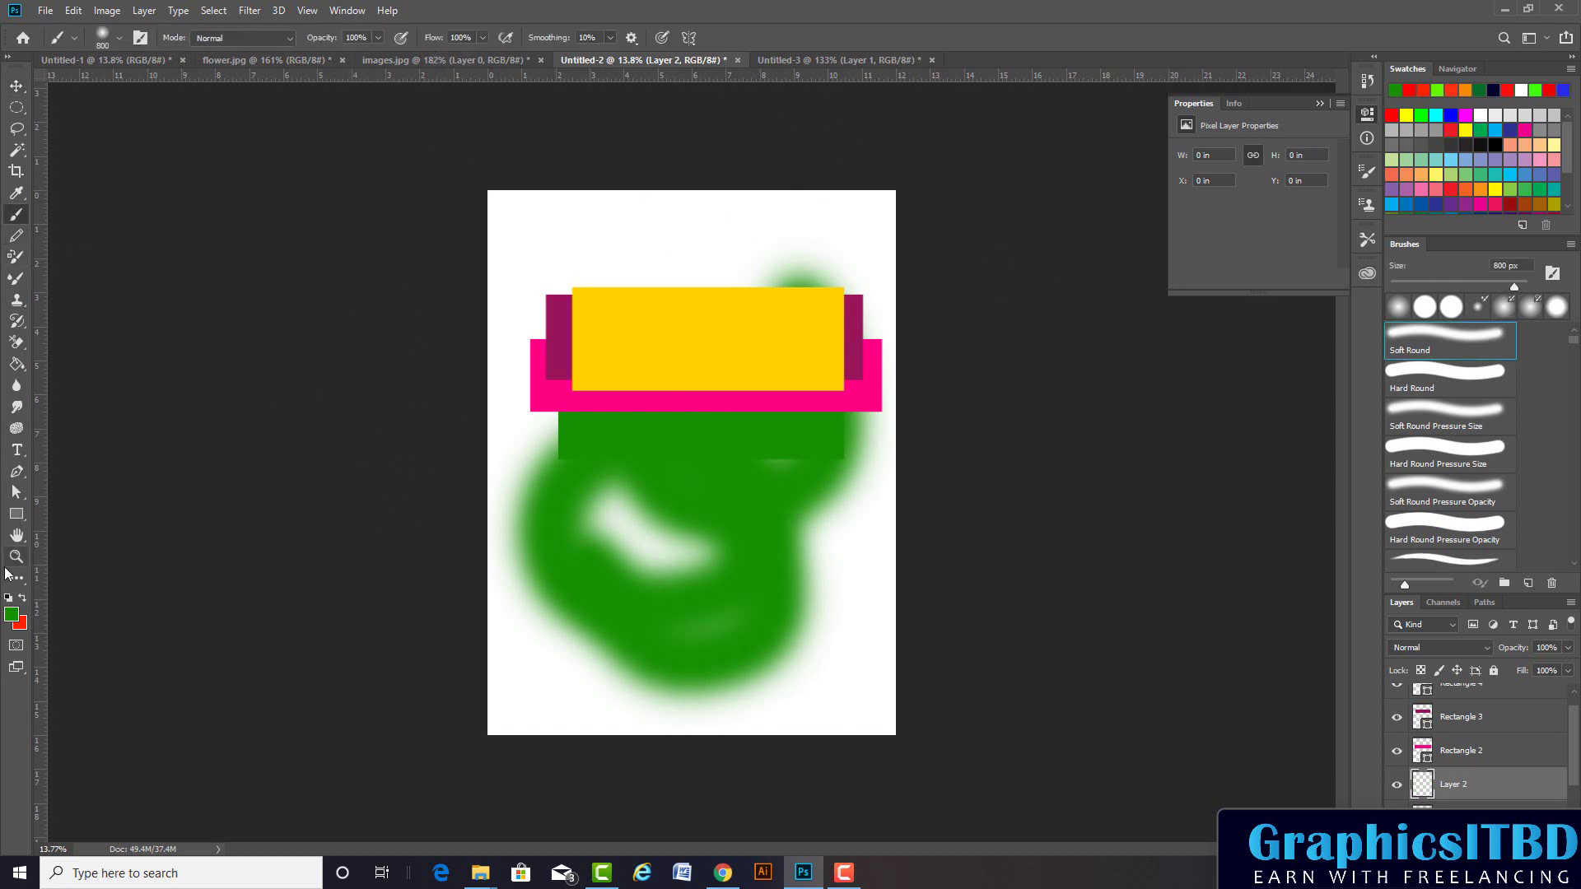
key(x)
drag(659, 206, 609, 532)
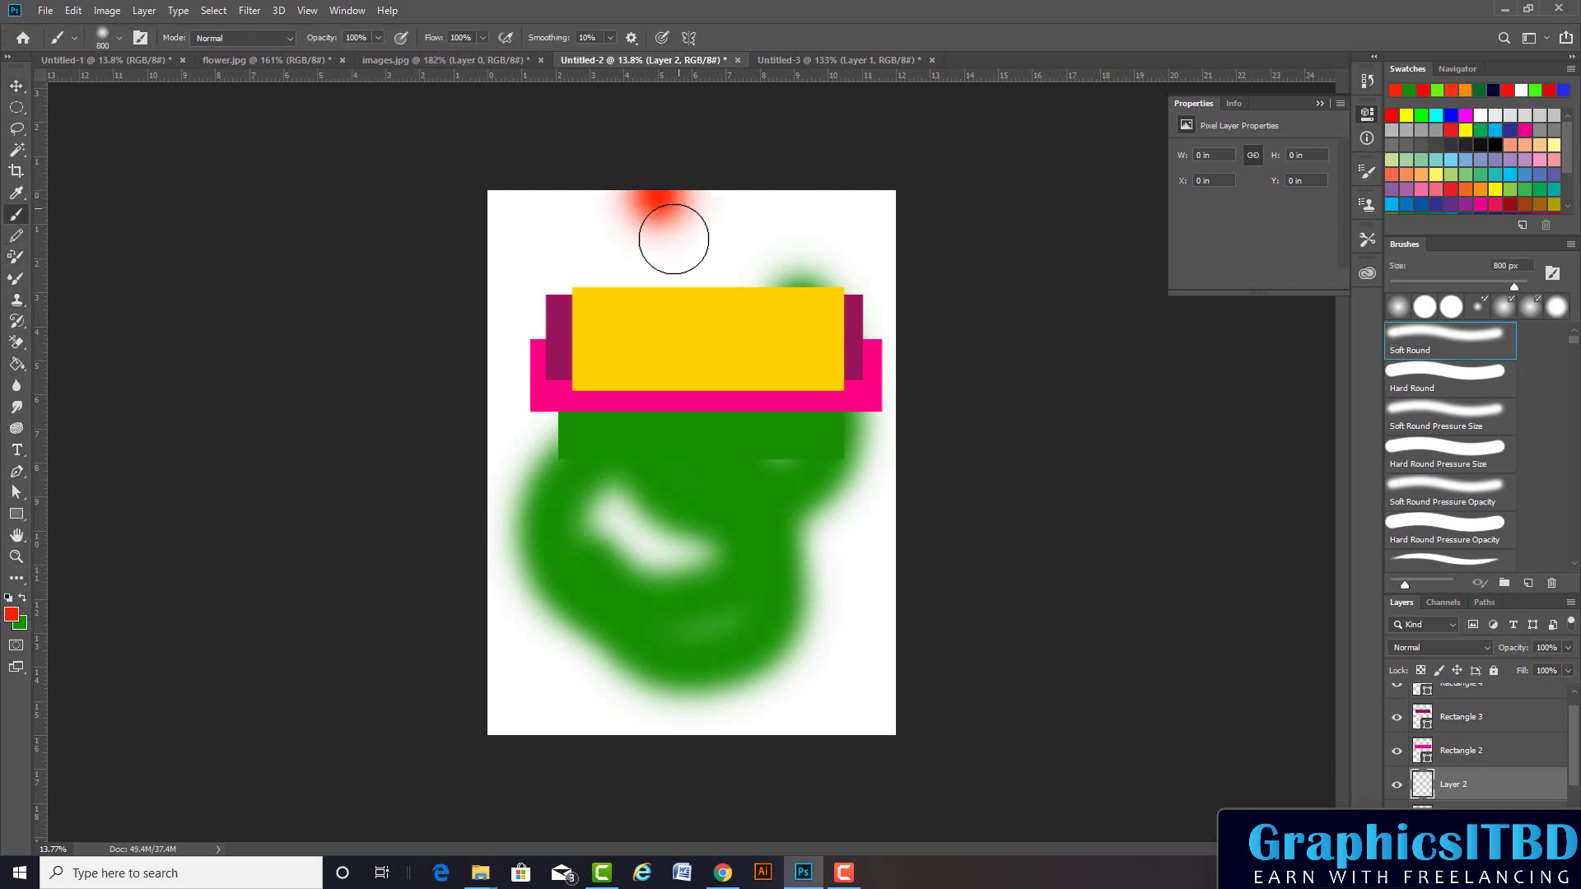
click(16, 86)
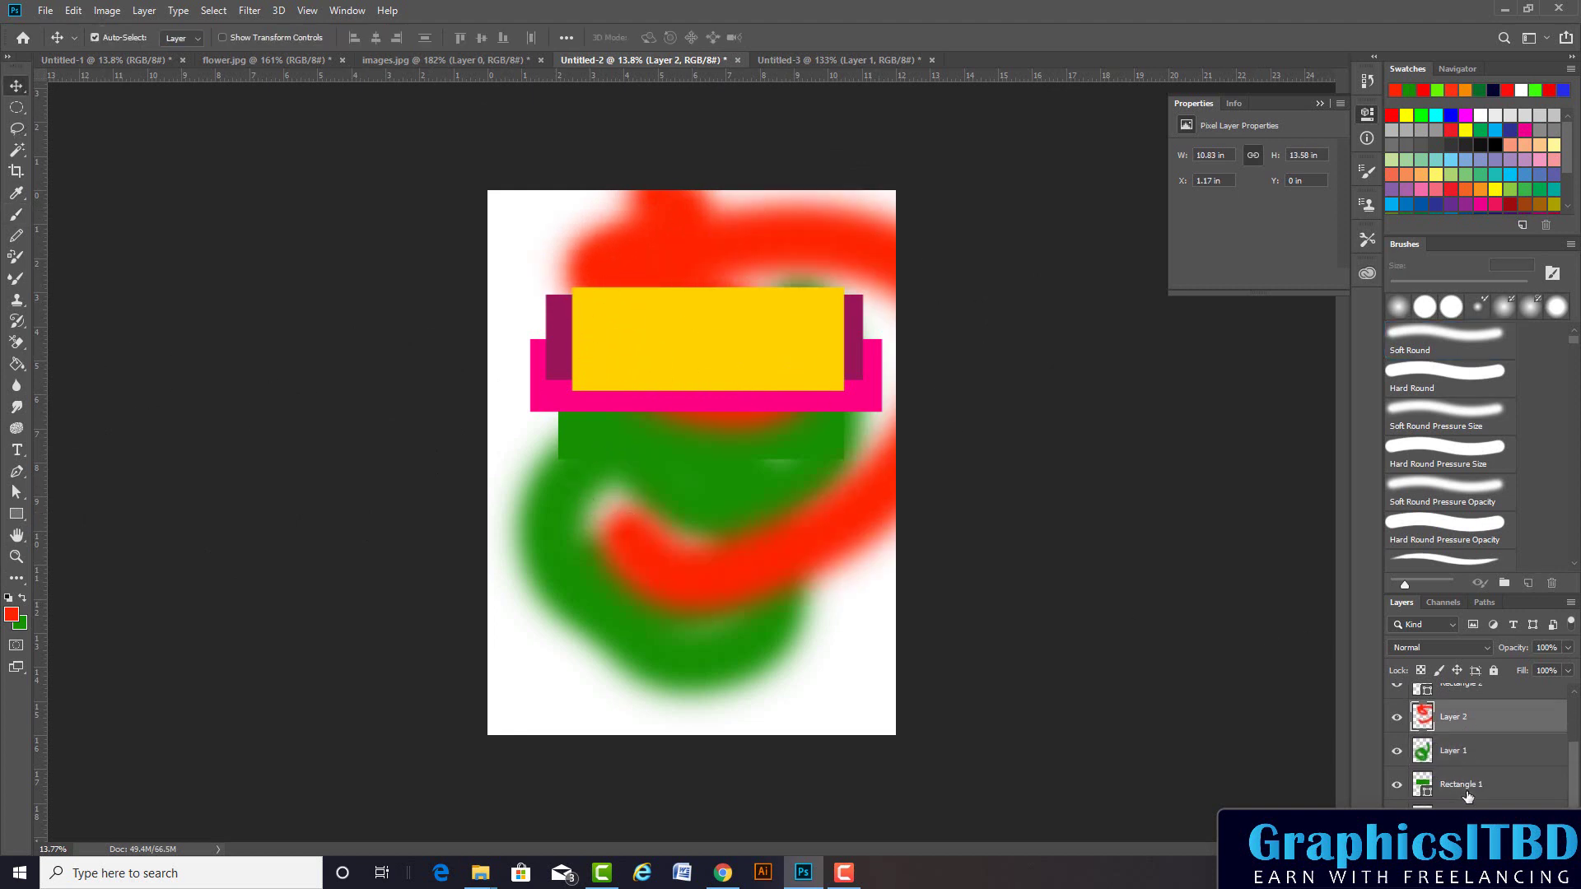
Select Rectangle 4 through Rectangle 1 and group them into Group 1 with Ctrl+G
scroll(1463, 794, down, 2)
scroll(1458, 790, up, 1)
scroll(1456, 783, up, 2)
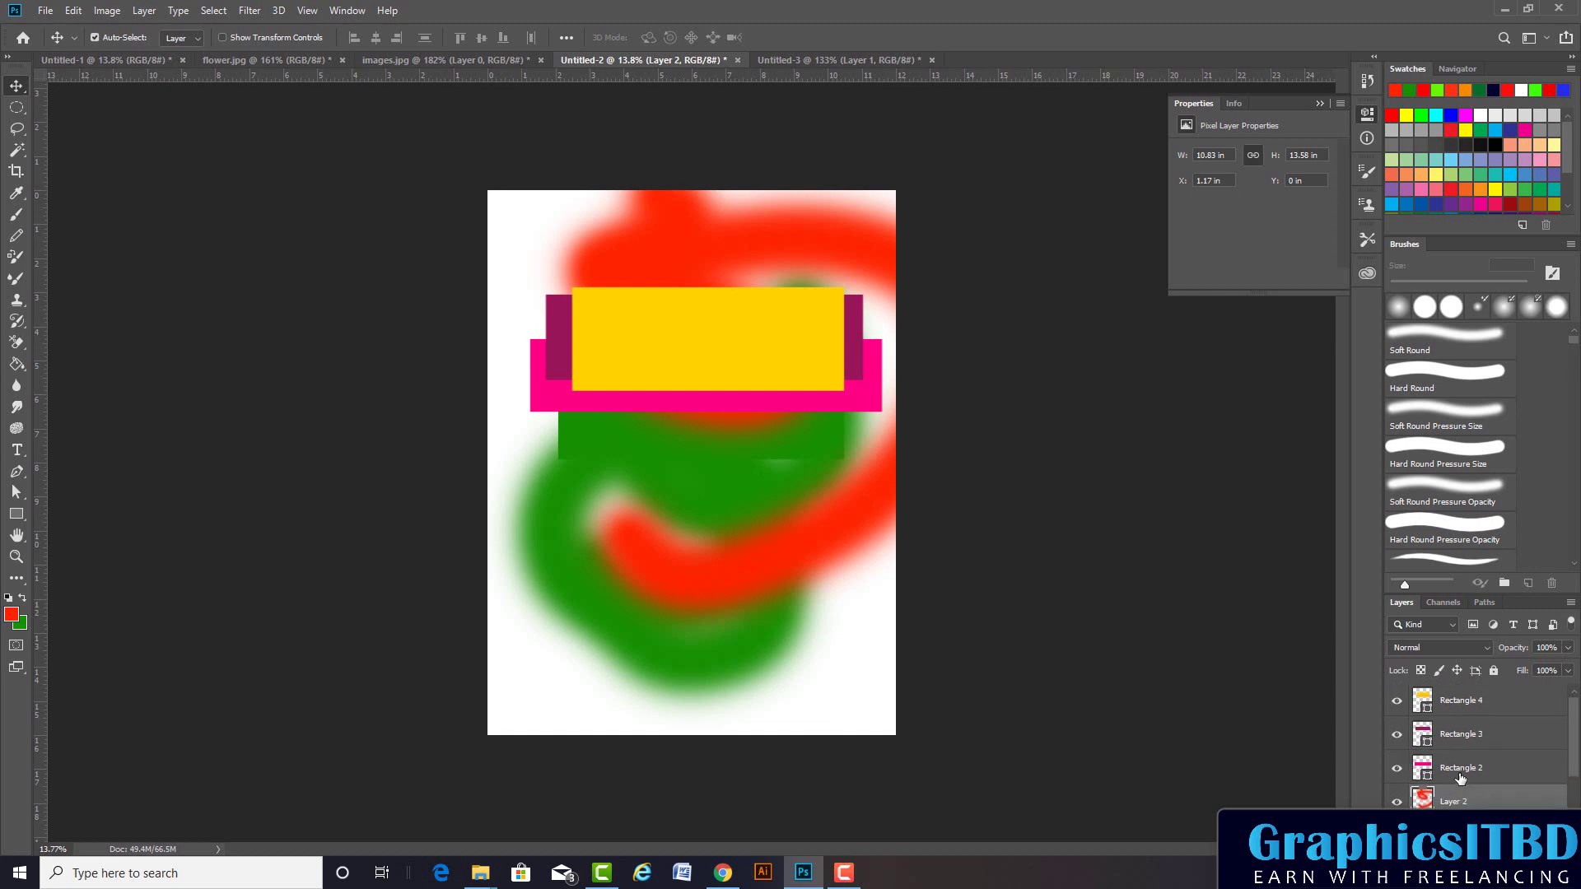
click(1461, 701)
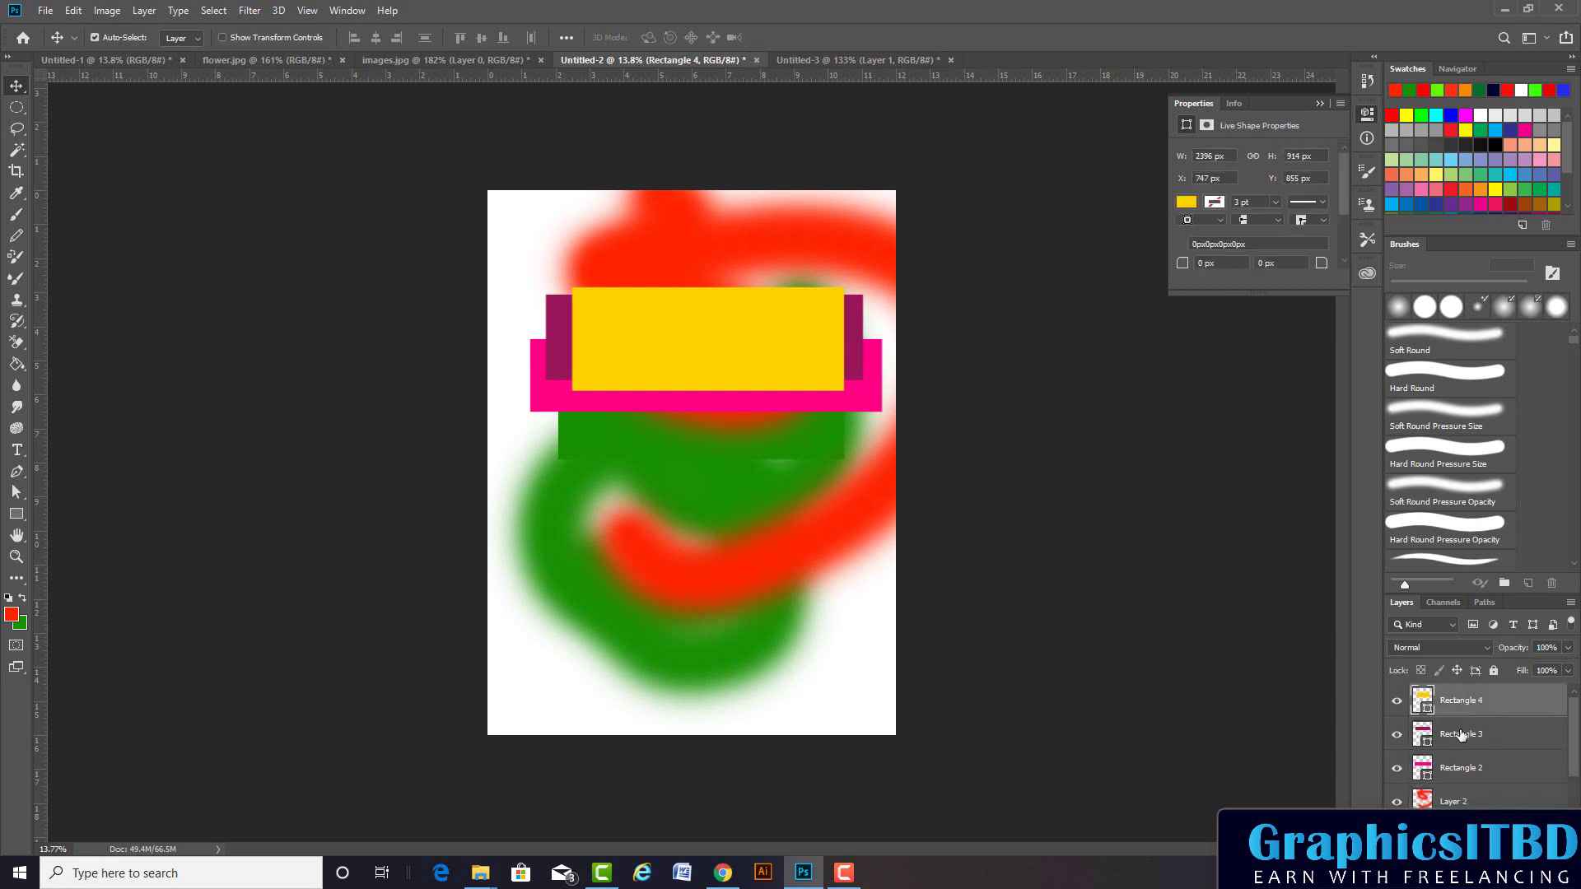
shift+click(1460, 768)
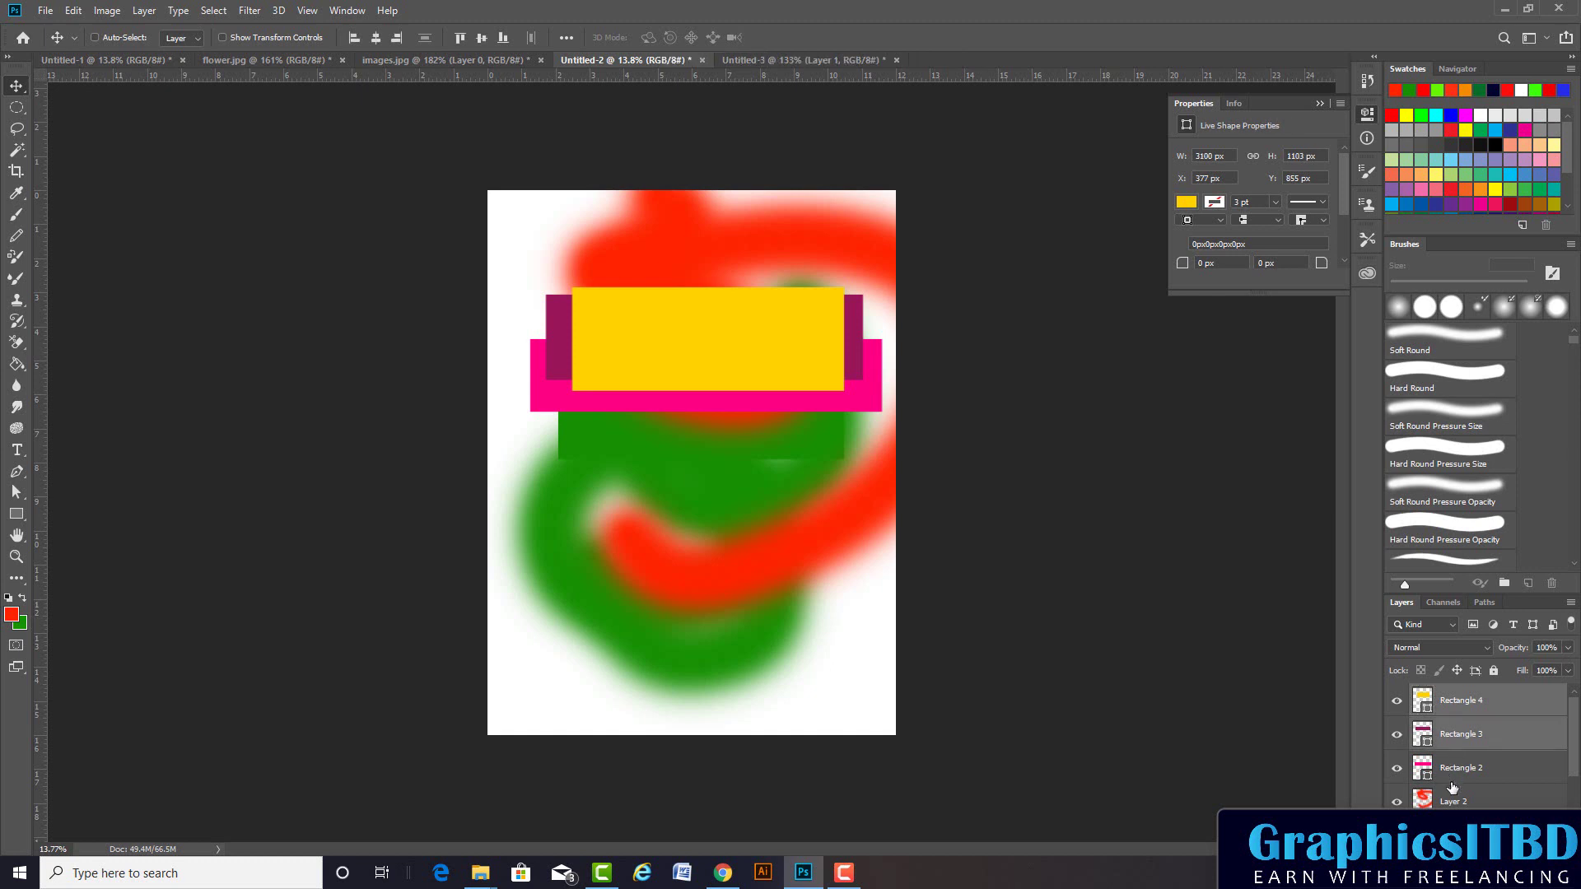
scroll(1454, 790, down, 2)
scroll(1456, 795, down, 1)
ctrl+click(1460, 786)
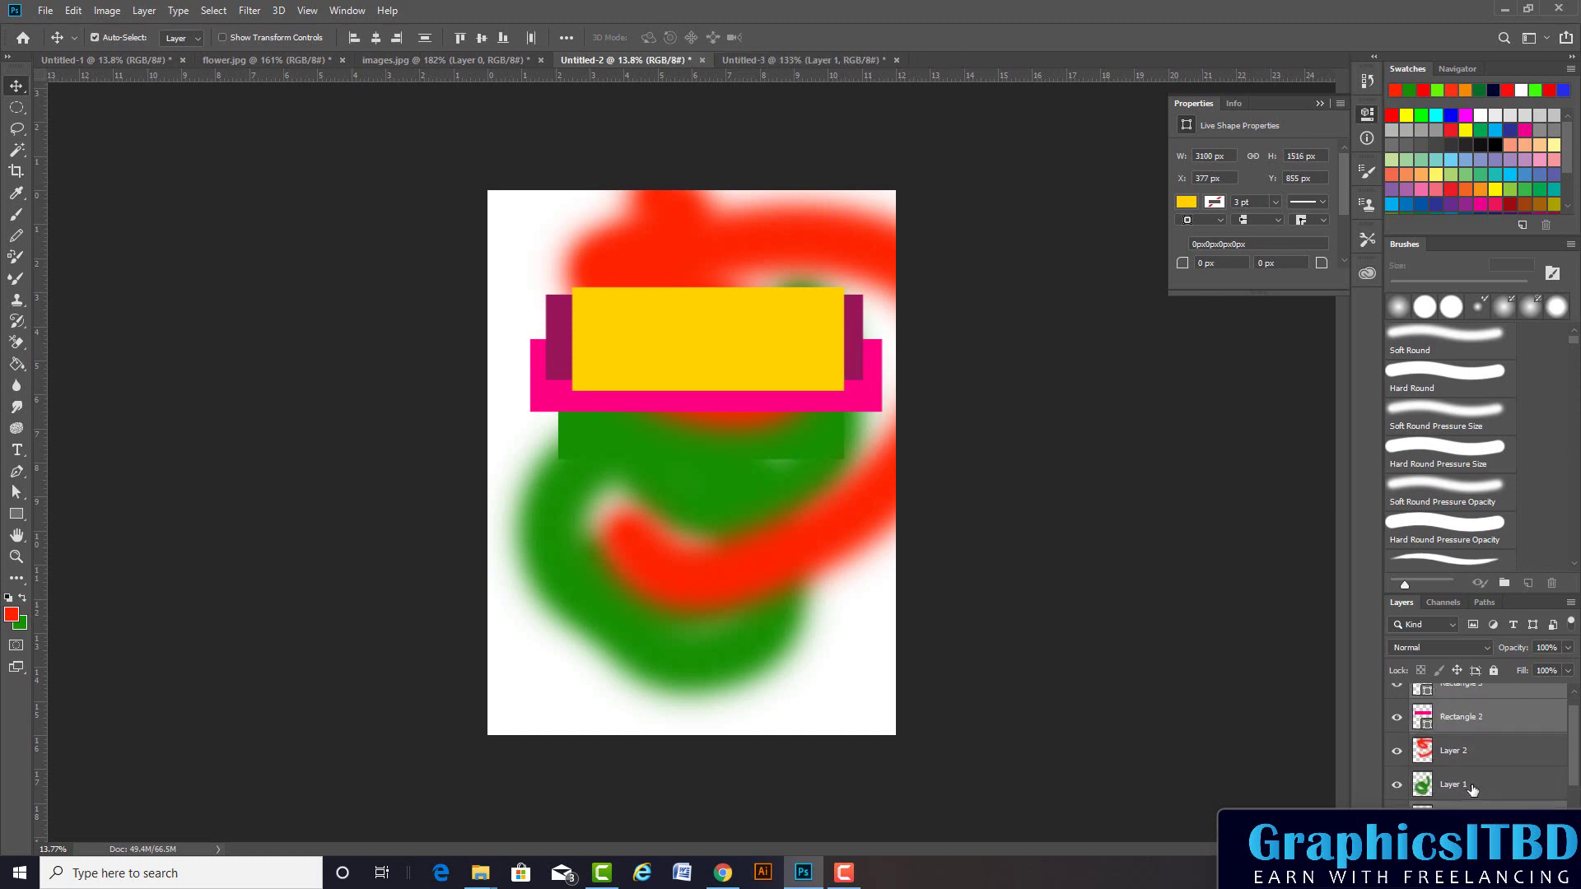
scroll(1474, 795, up, 2)
scroll(1486, 793, up, 1)
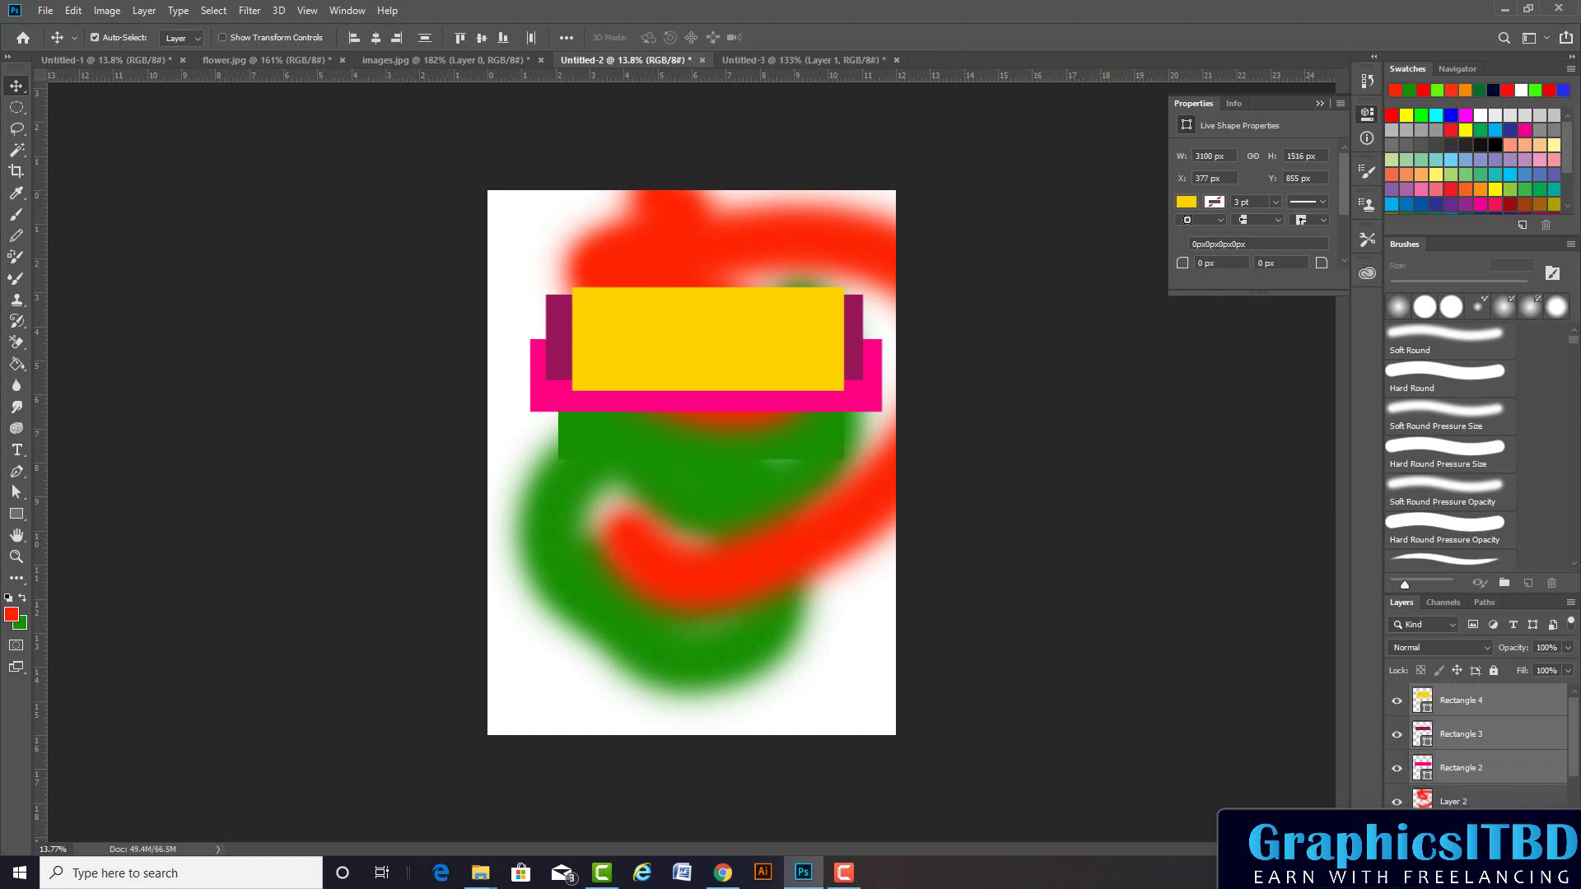
key(ctrl+g)
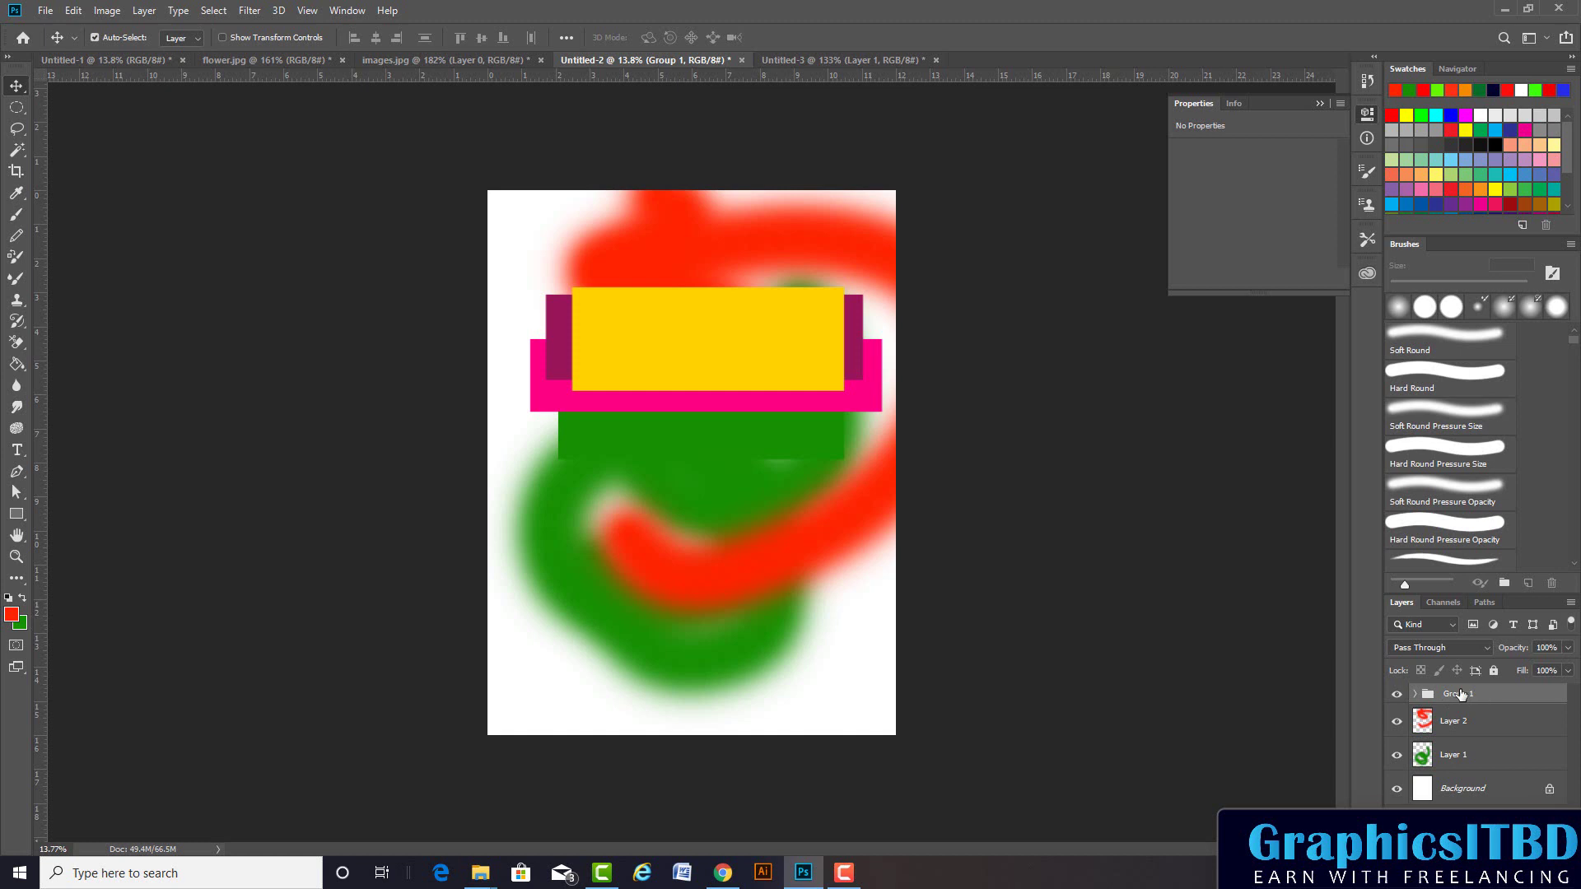
Rename Group 1 to Shaps
double_click(1462, 694)
text(c)
key(Return)
Leave Layer 2's name unchanged, select Layer 1, and hide the Shaps group
click(1455, 733)
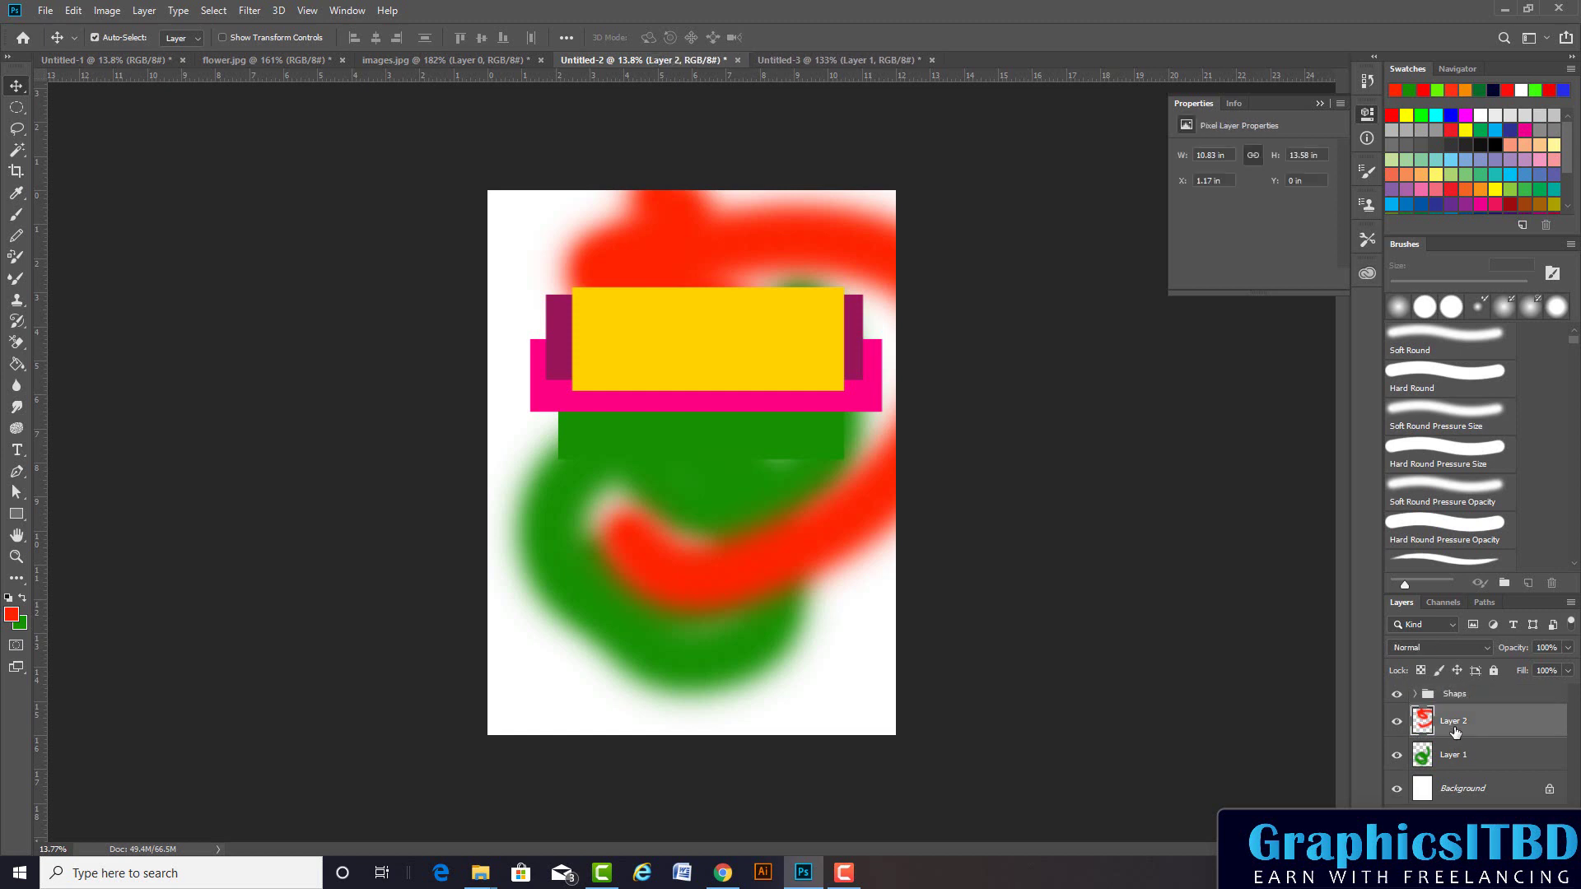
double_click(1470, 722)
text(t)
click(1453, 757)
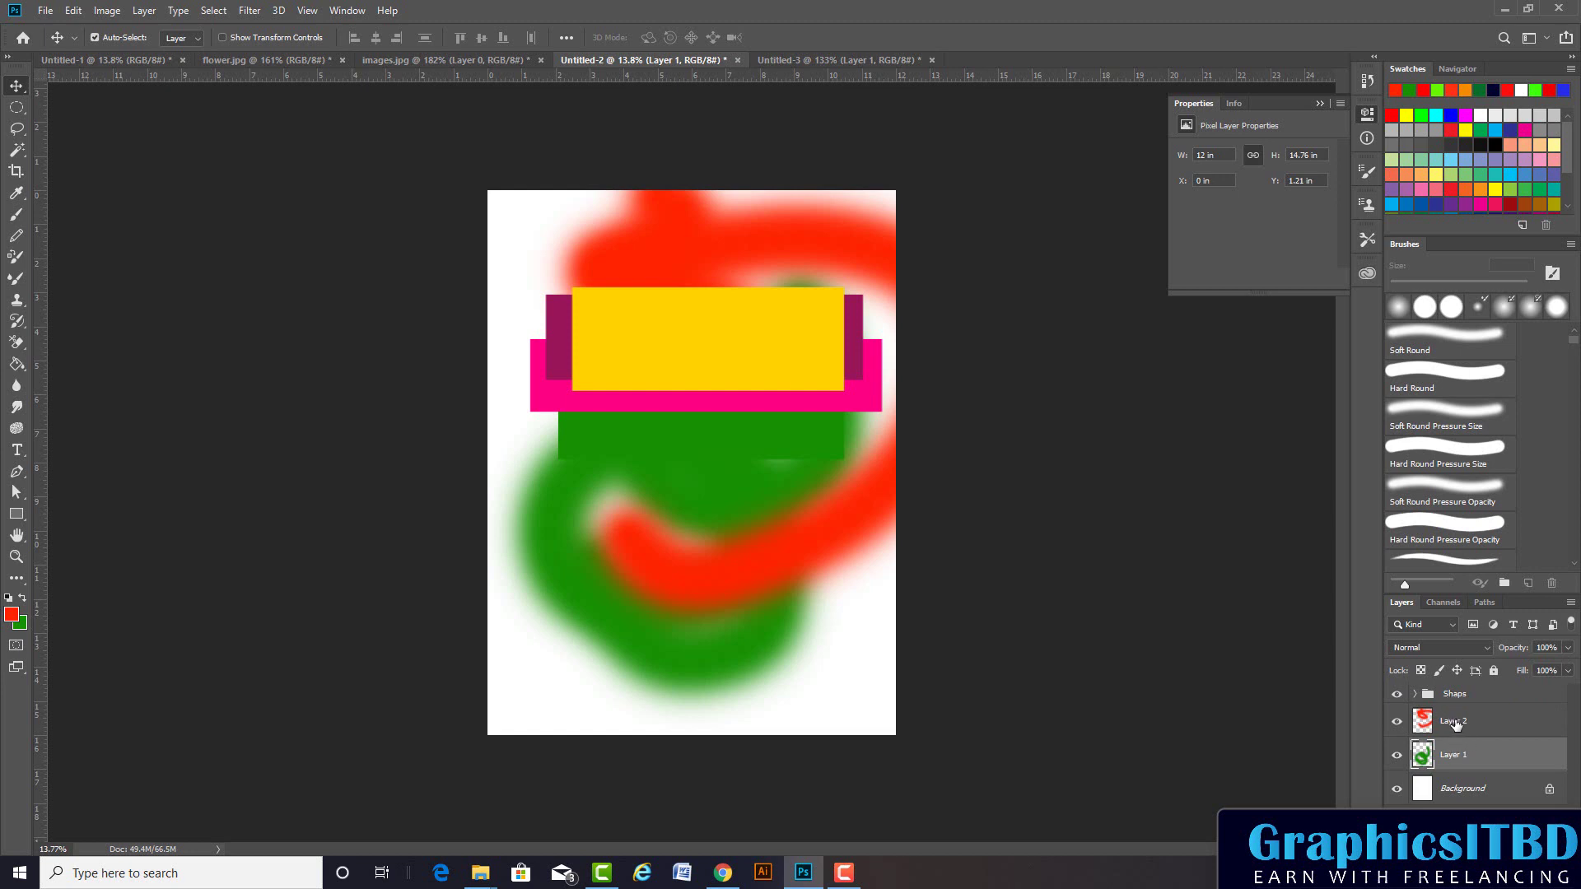
click(1397, 696)
Show Shaps again, then group Layer 2 and Layer 1 with Ctrl+G and name the group brush
click(1397, 696)
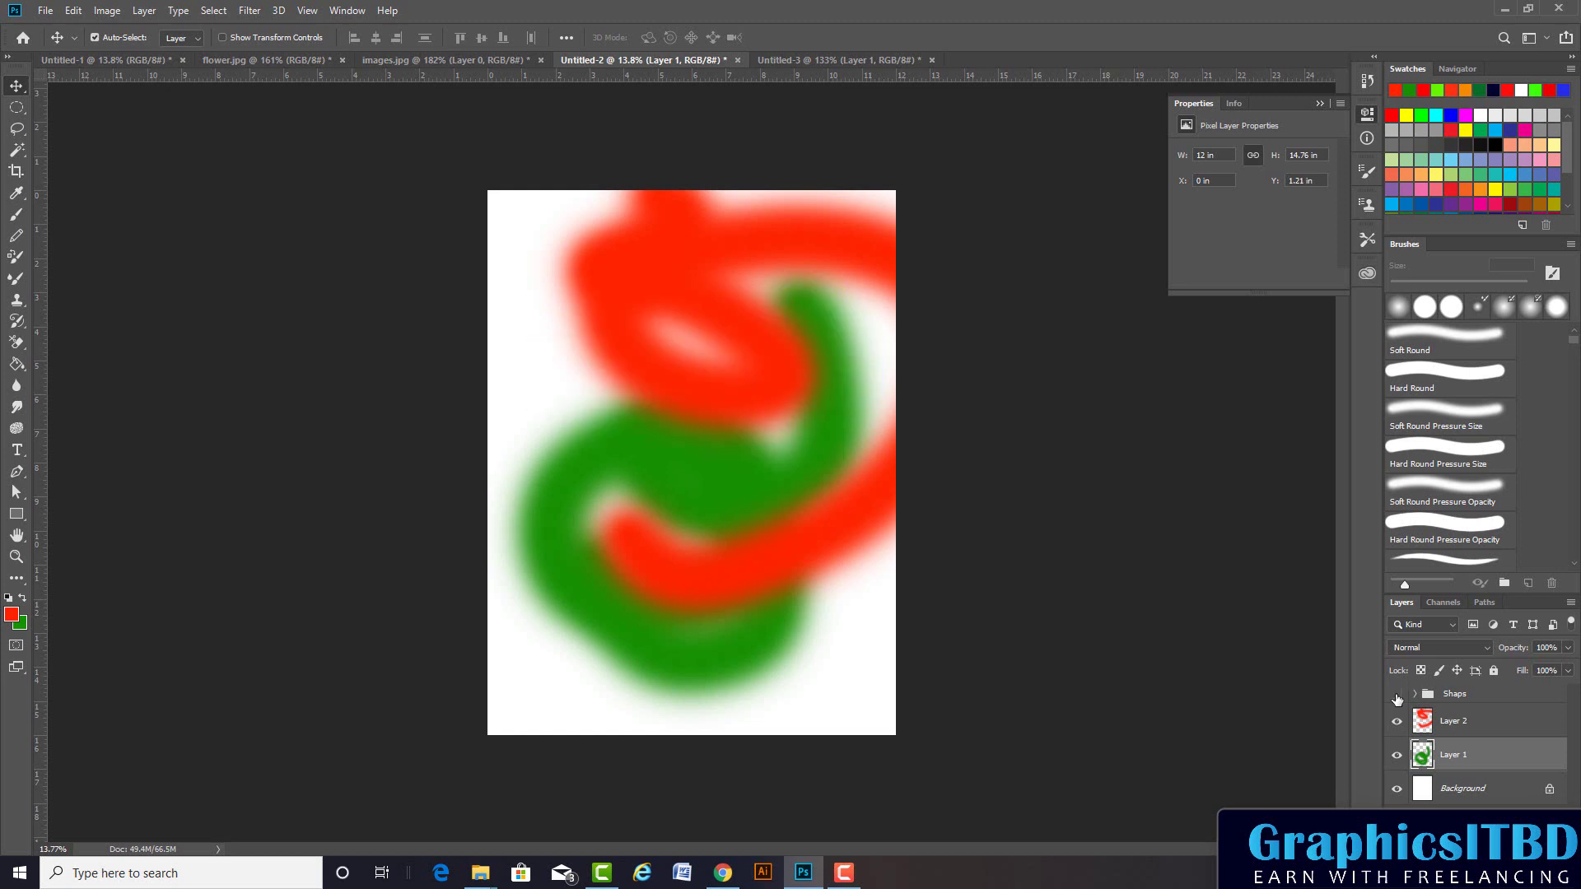
ctrl+click(1451, 724)
key(ctrl+g)
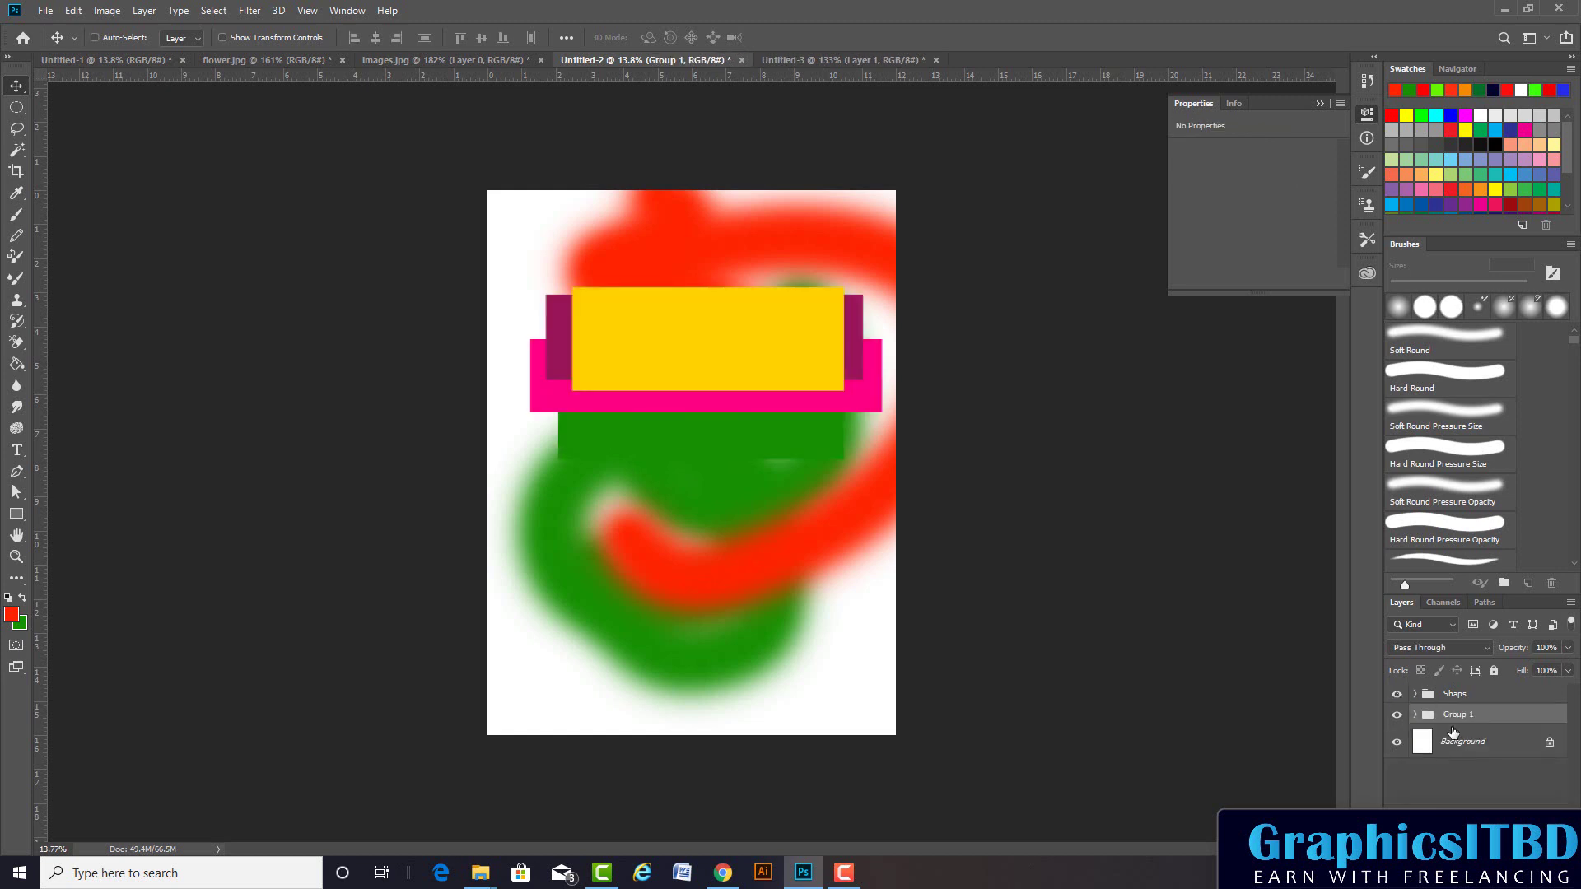
double_click(1454, 715)
text(brush)
key(Return)
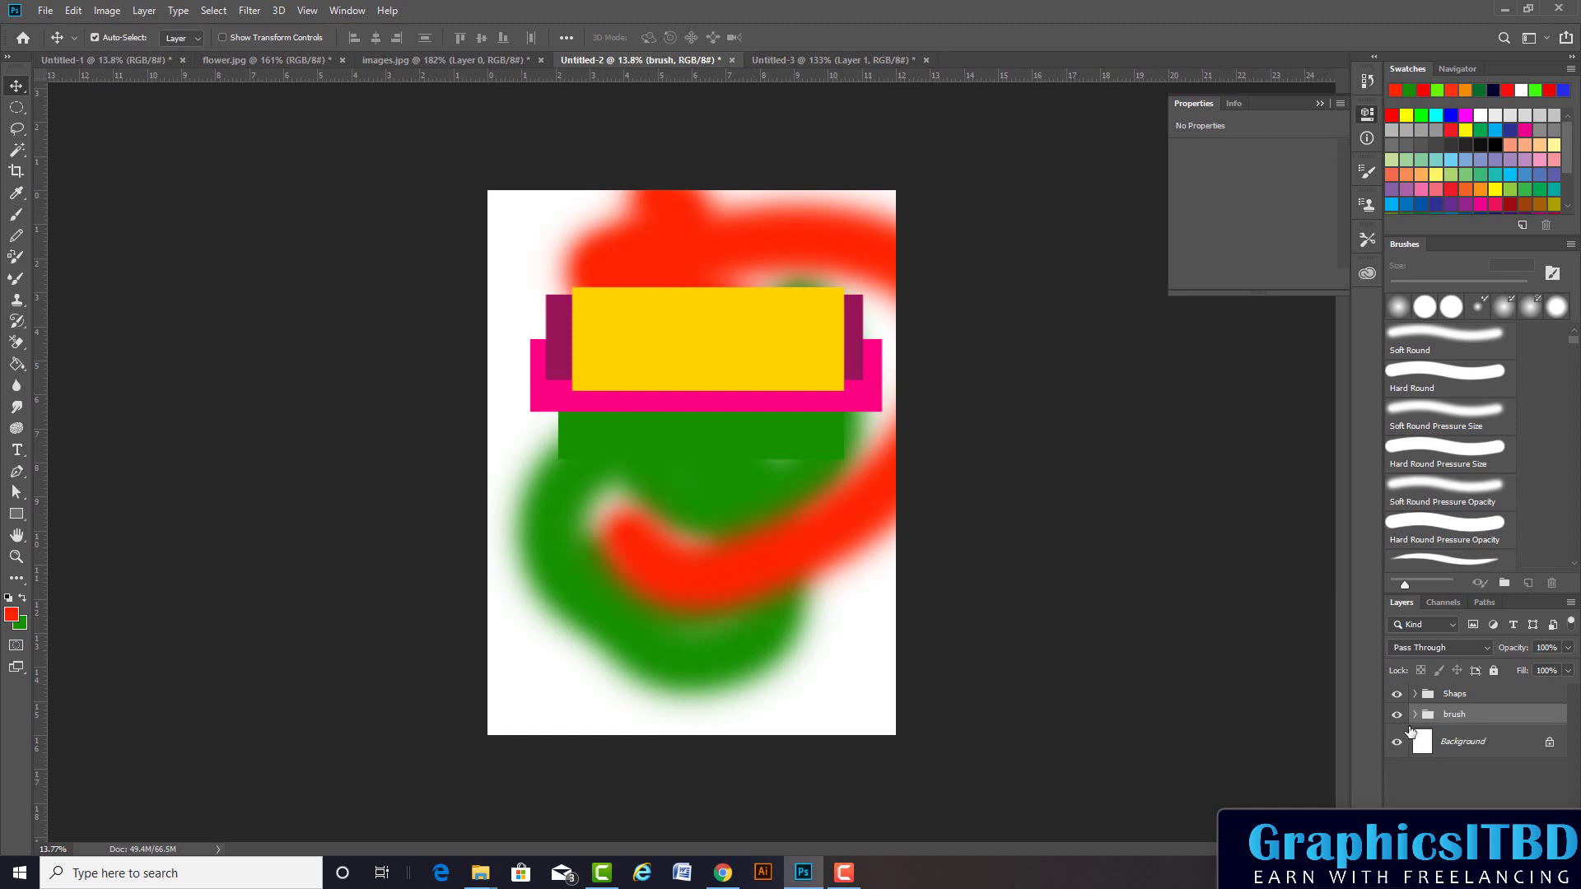
Ungroup the brush group via Ungroup Layers and select Layer 1 and Layer 2
right_click(1441, 717)
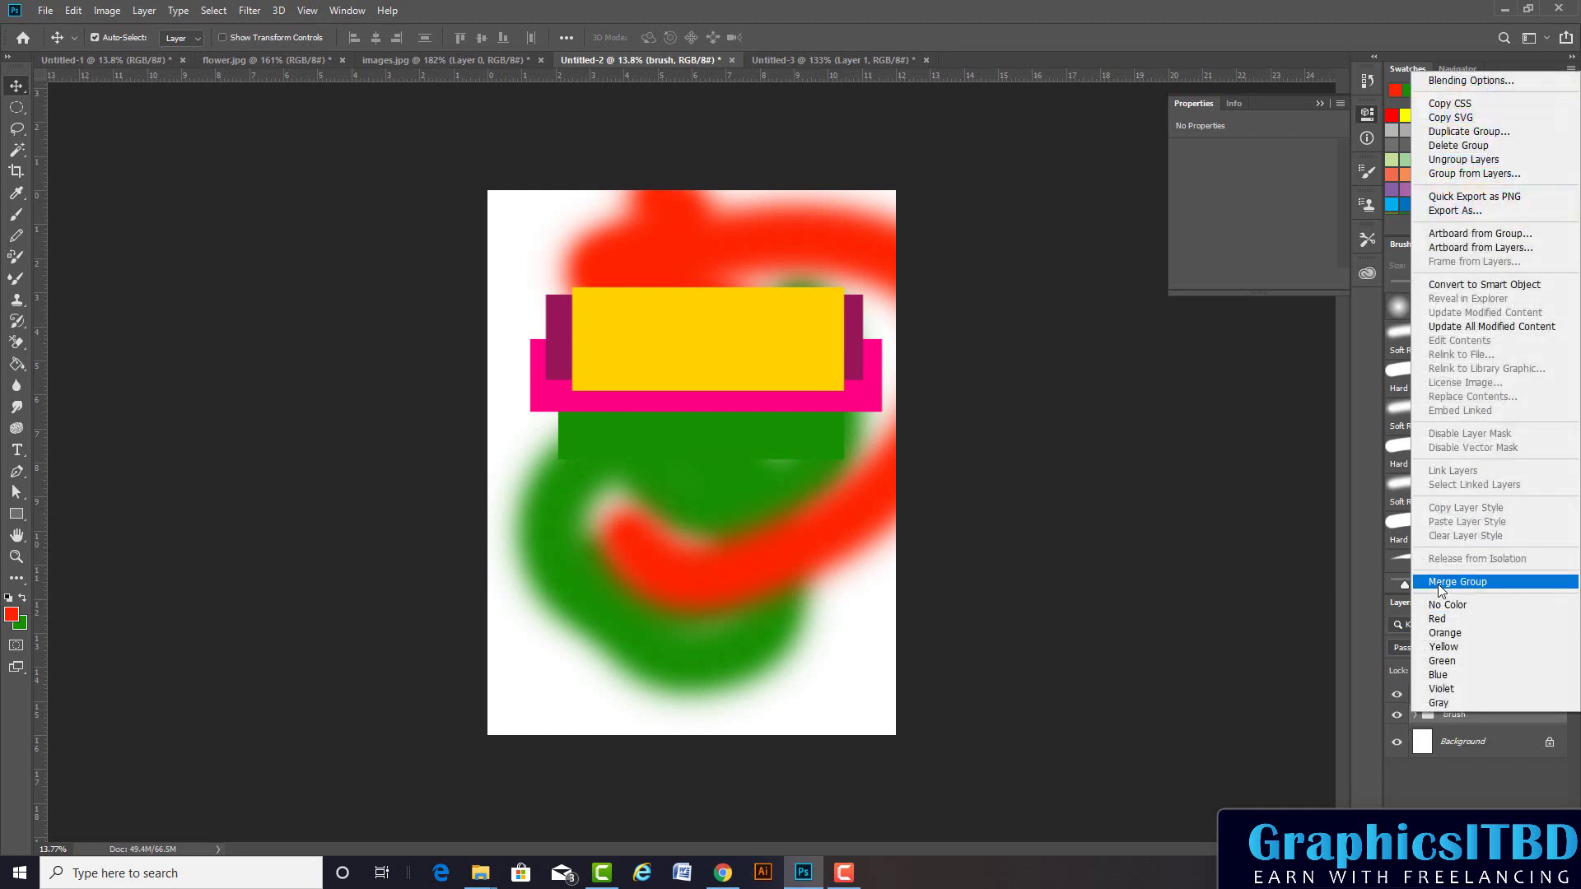
click(1463, 160)
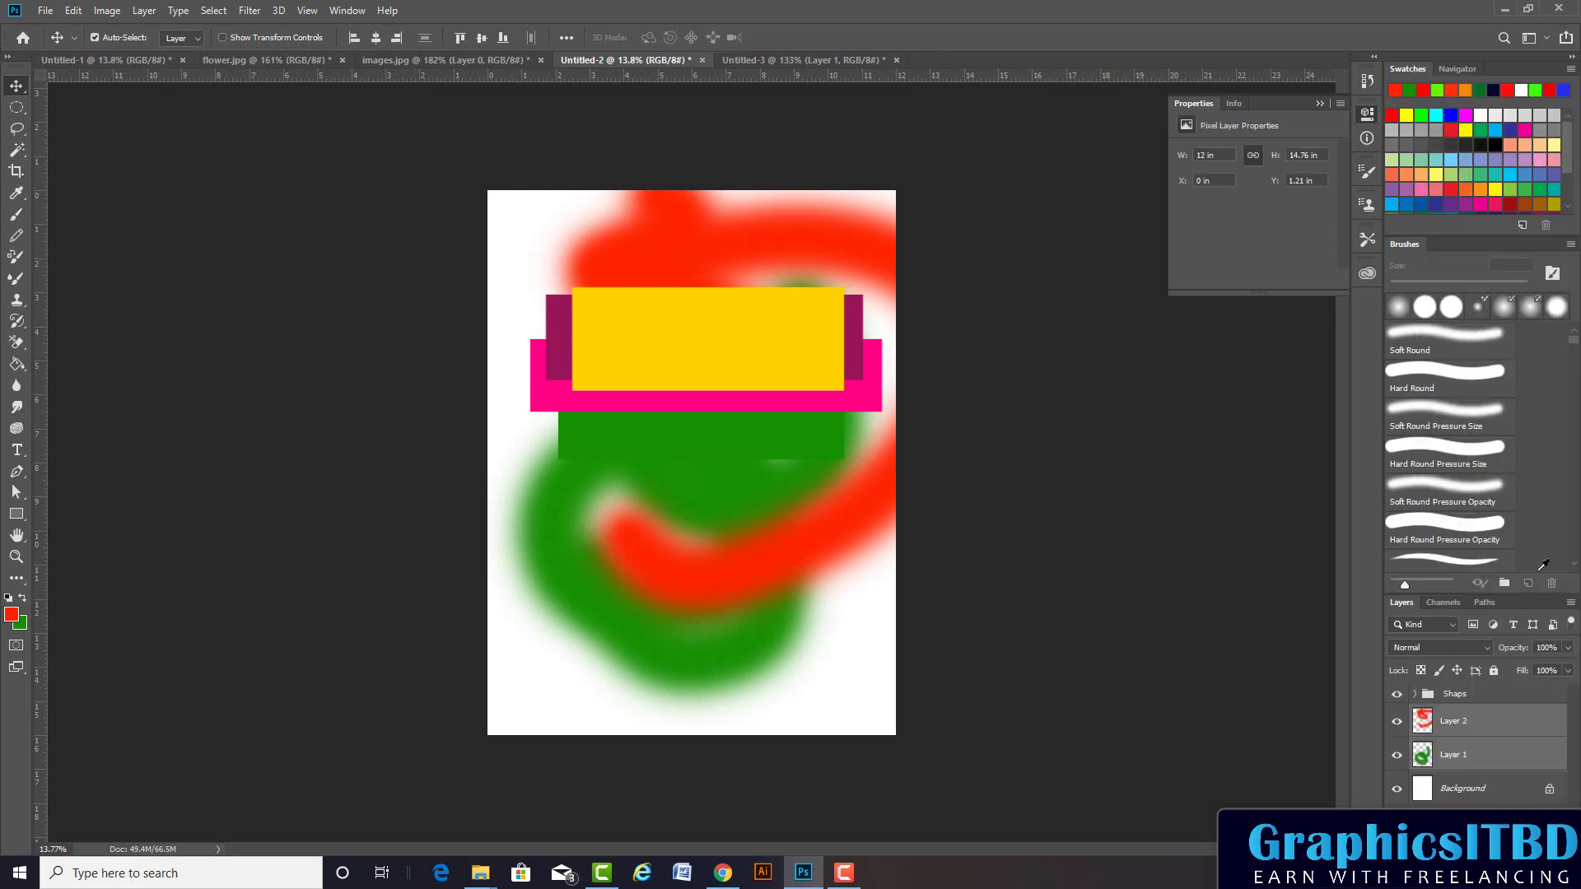
click(1451, 759)
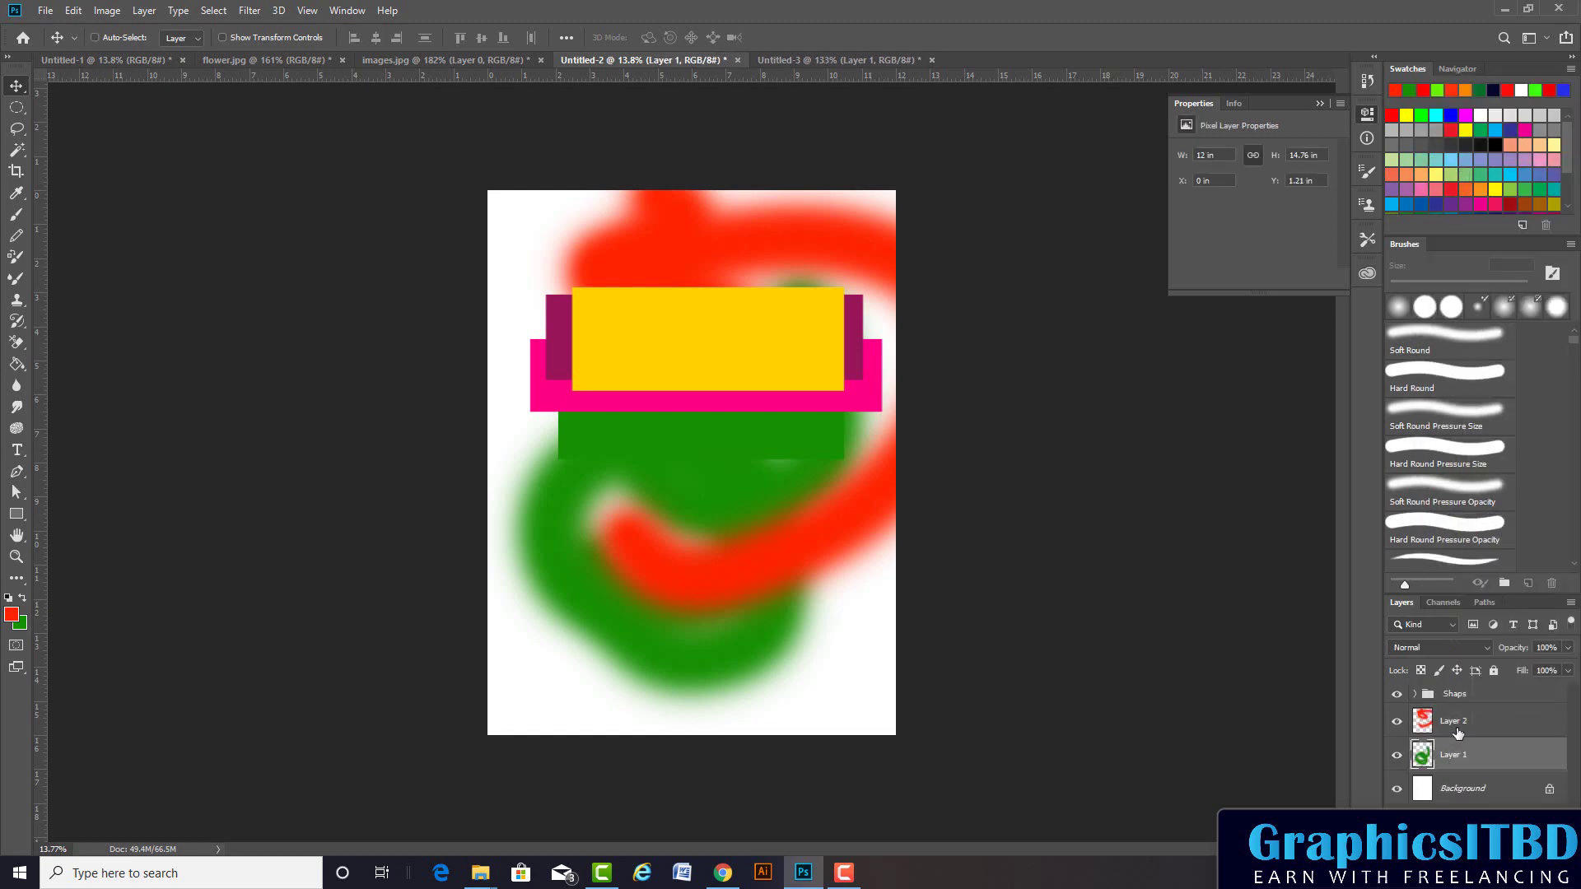
shift+click(1454, 729)
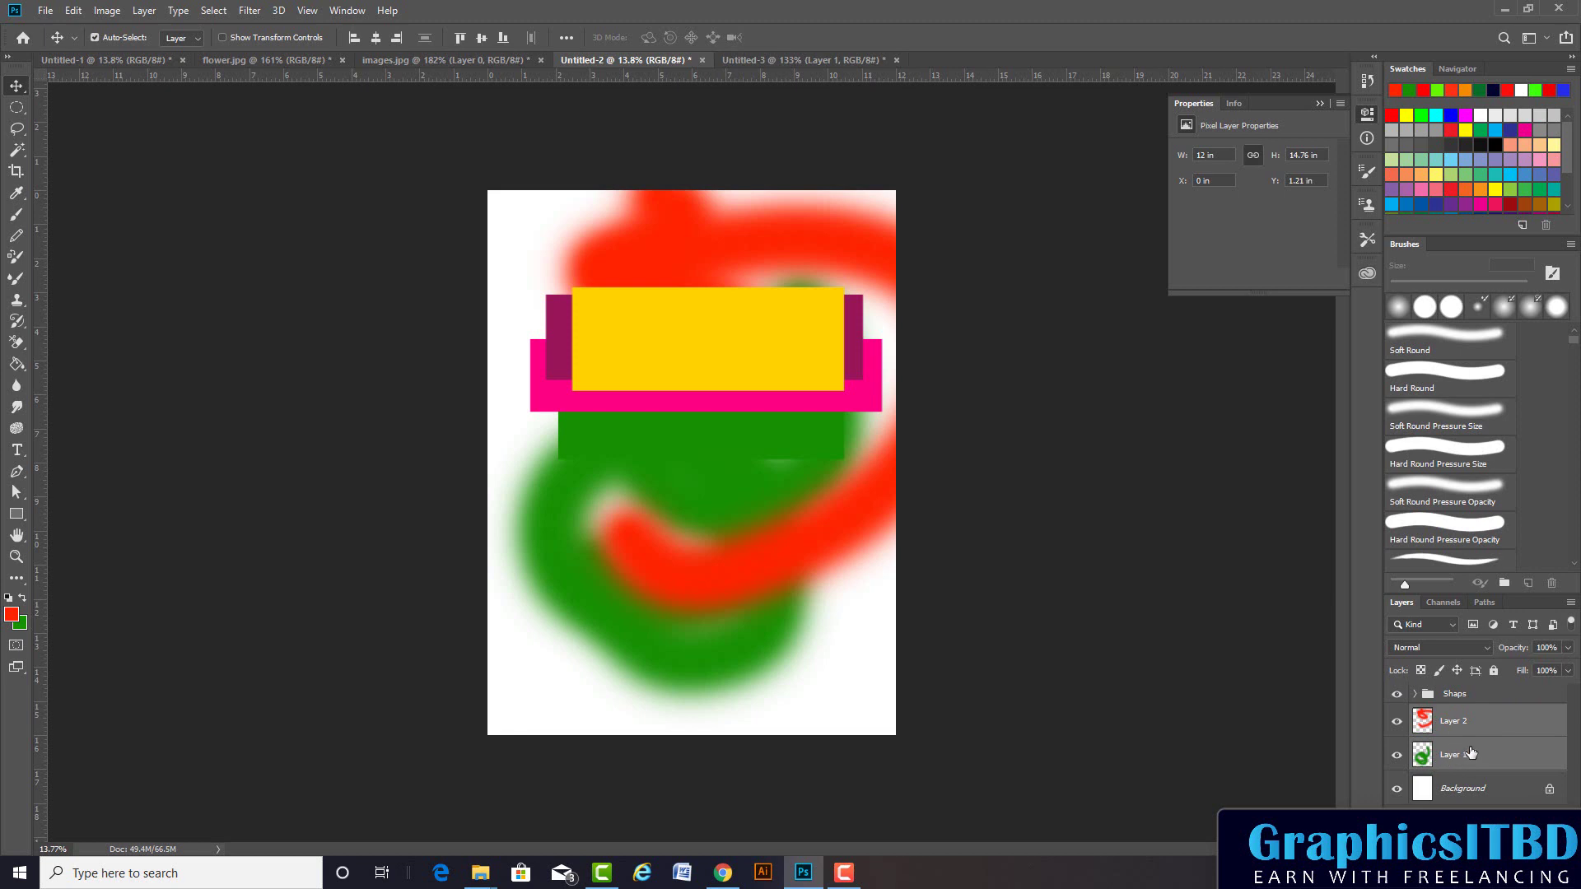
Regroup the two stroke layers with Ctrl+G, then ungroup them again with Ctrl+Shift+G
key(ctrl)
key(ctrl+g)
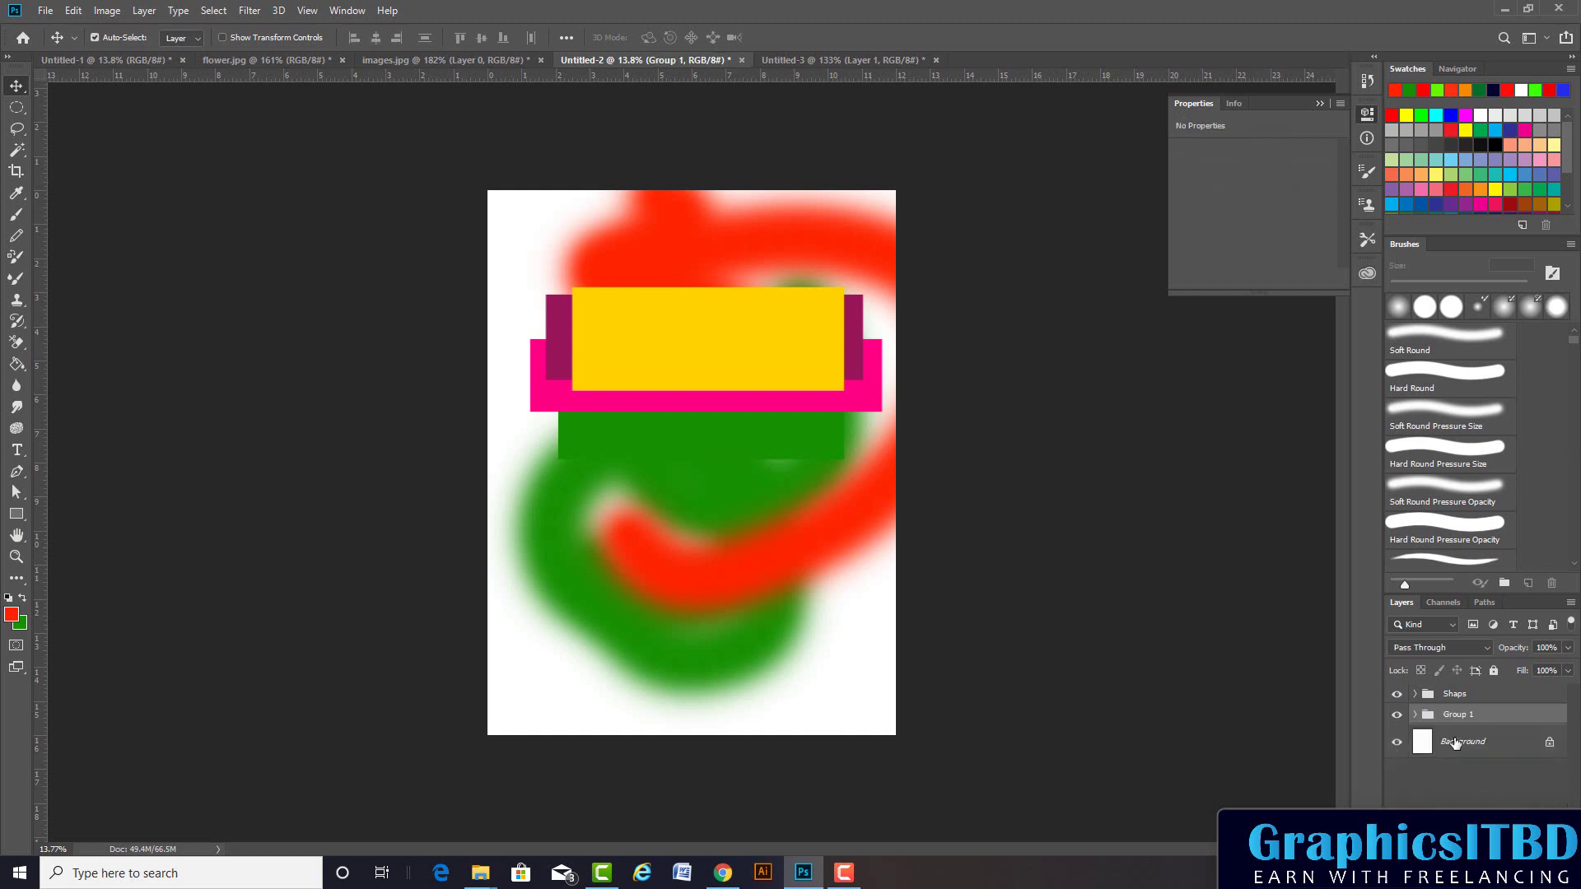
key(ctrl)
key(ctrl+shift+g)
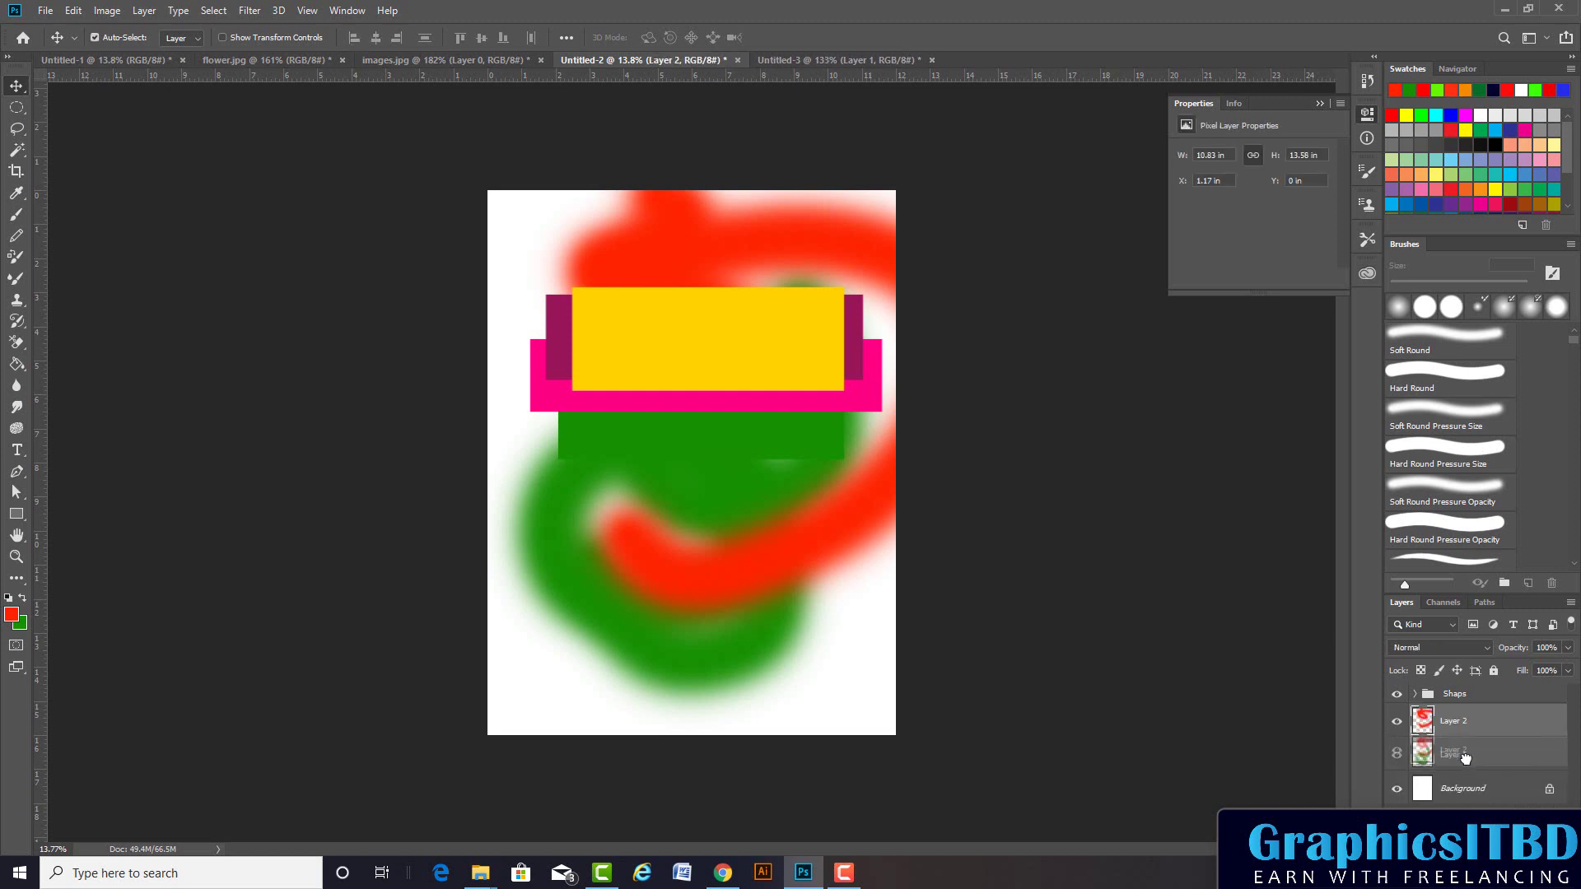
key(ctrl+j)
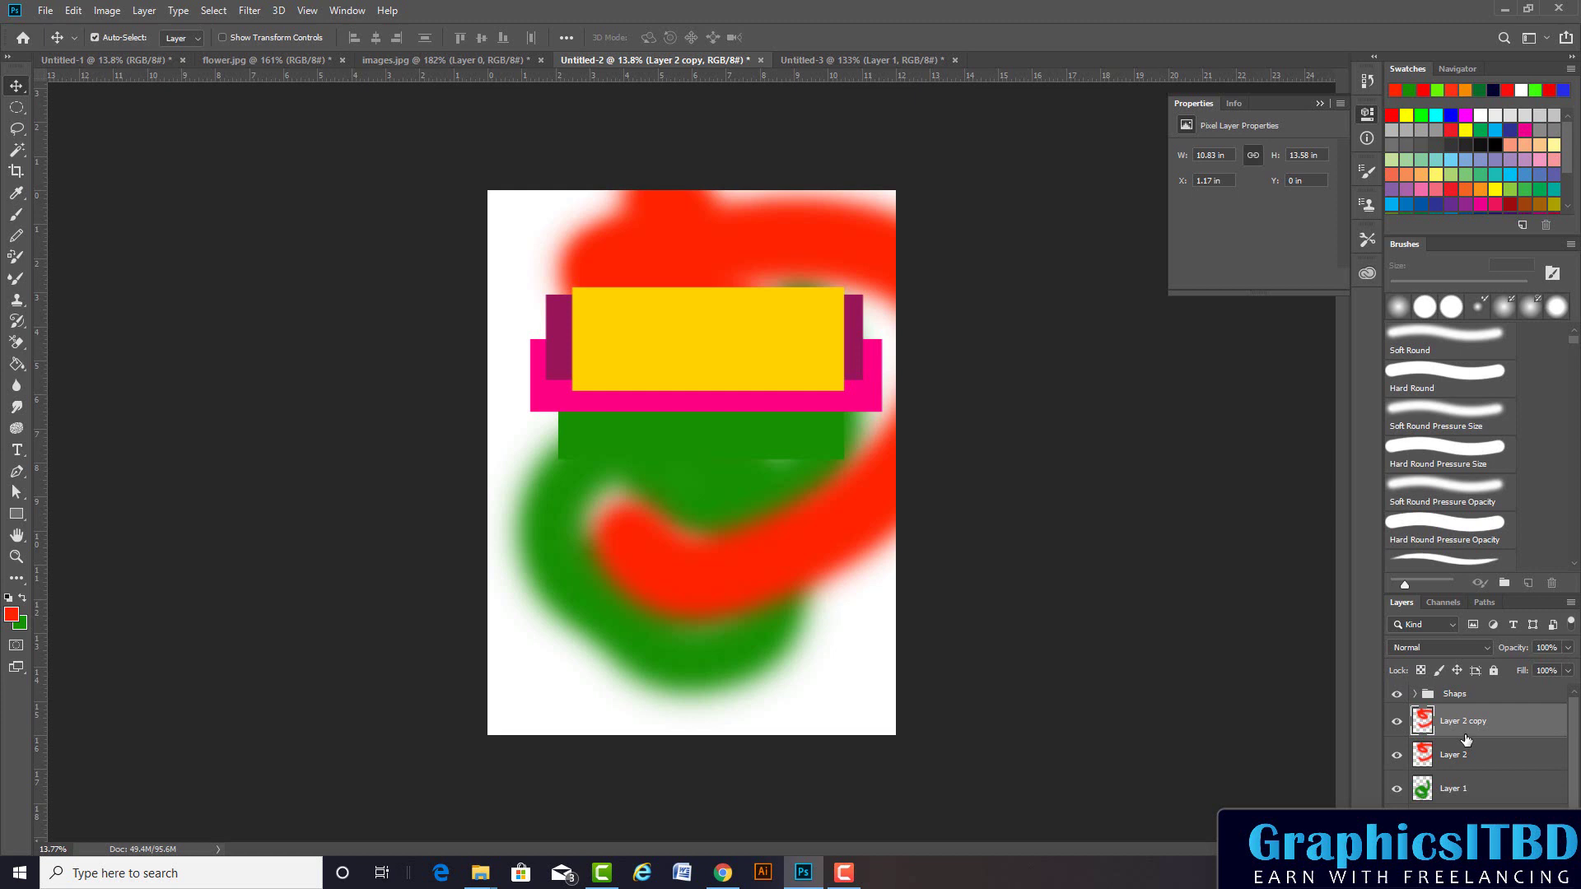
key(Delete)
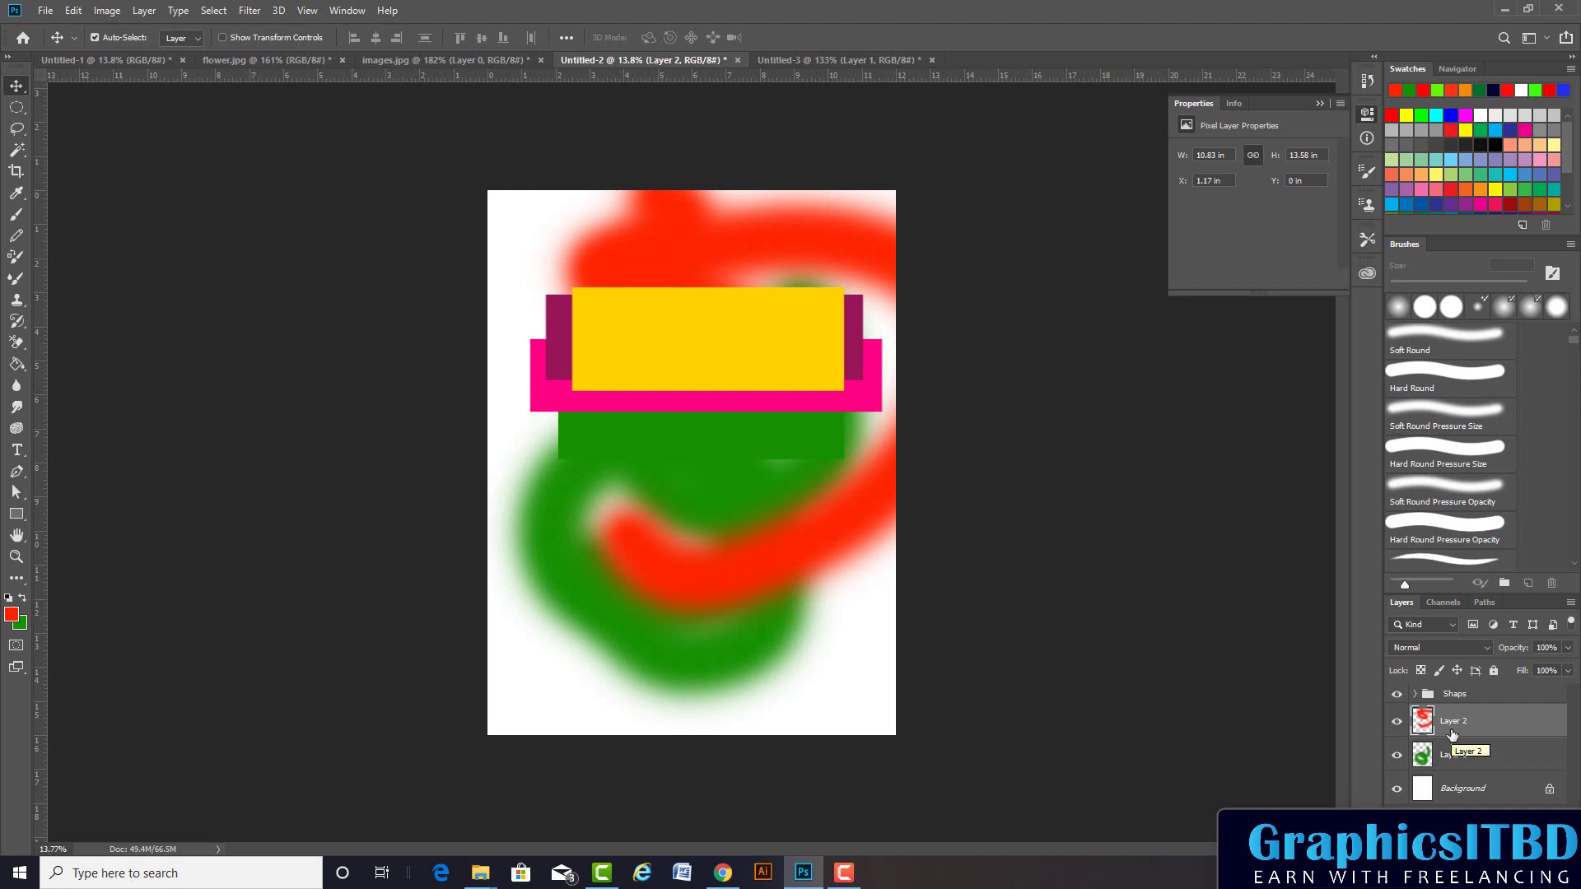
key(ctrl)
key(ctrl+j)
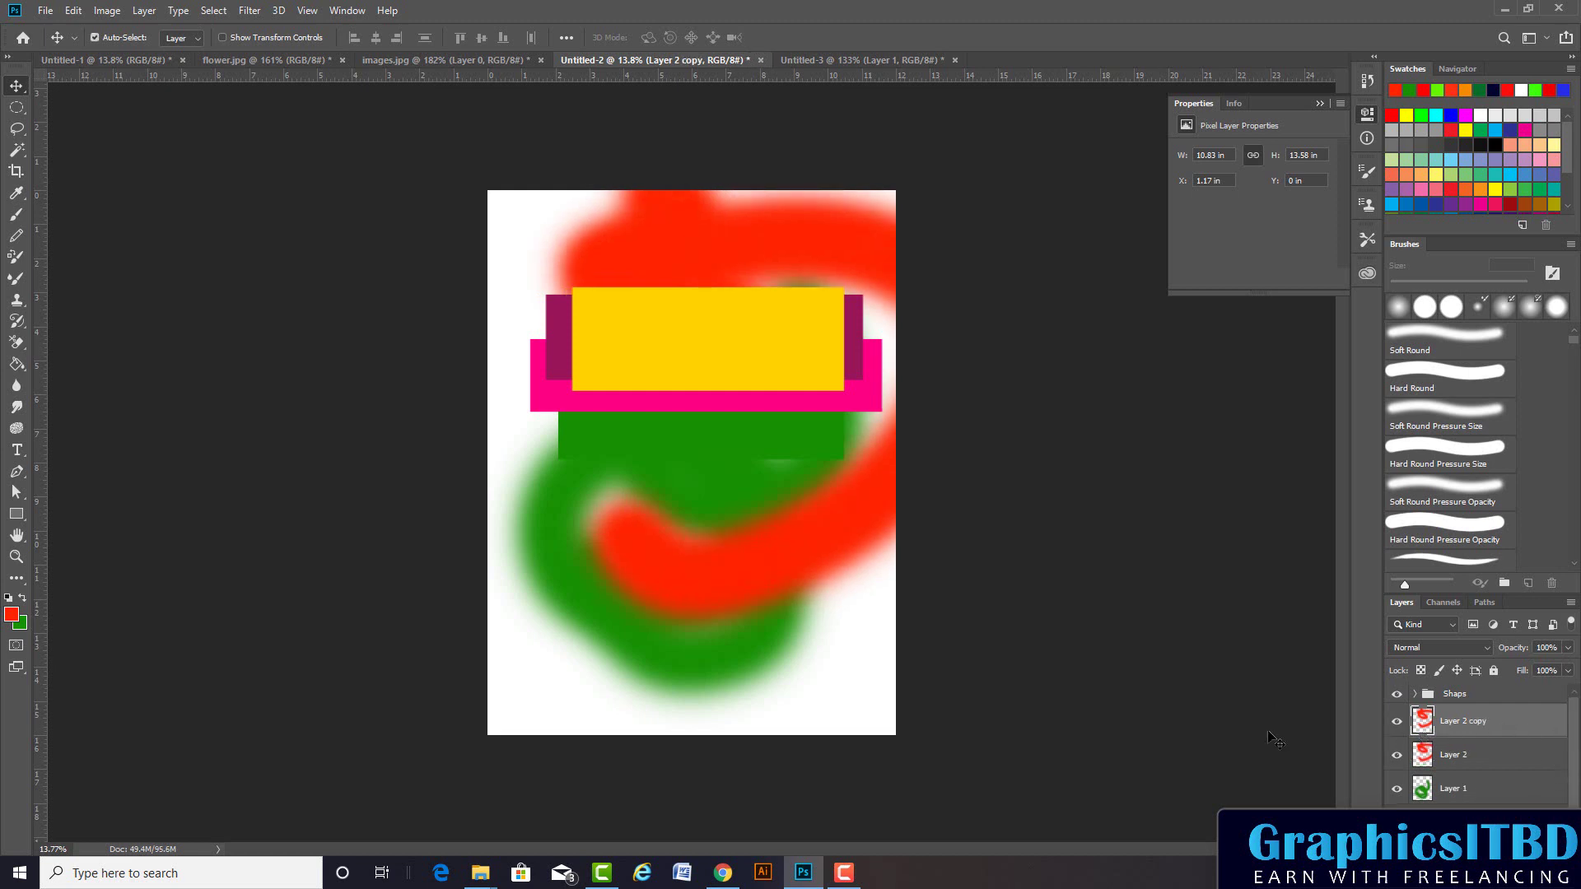
drag(851, 579, 849, 605)
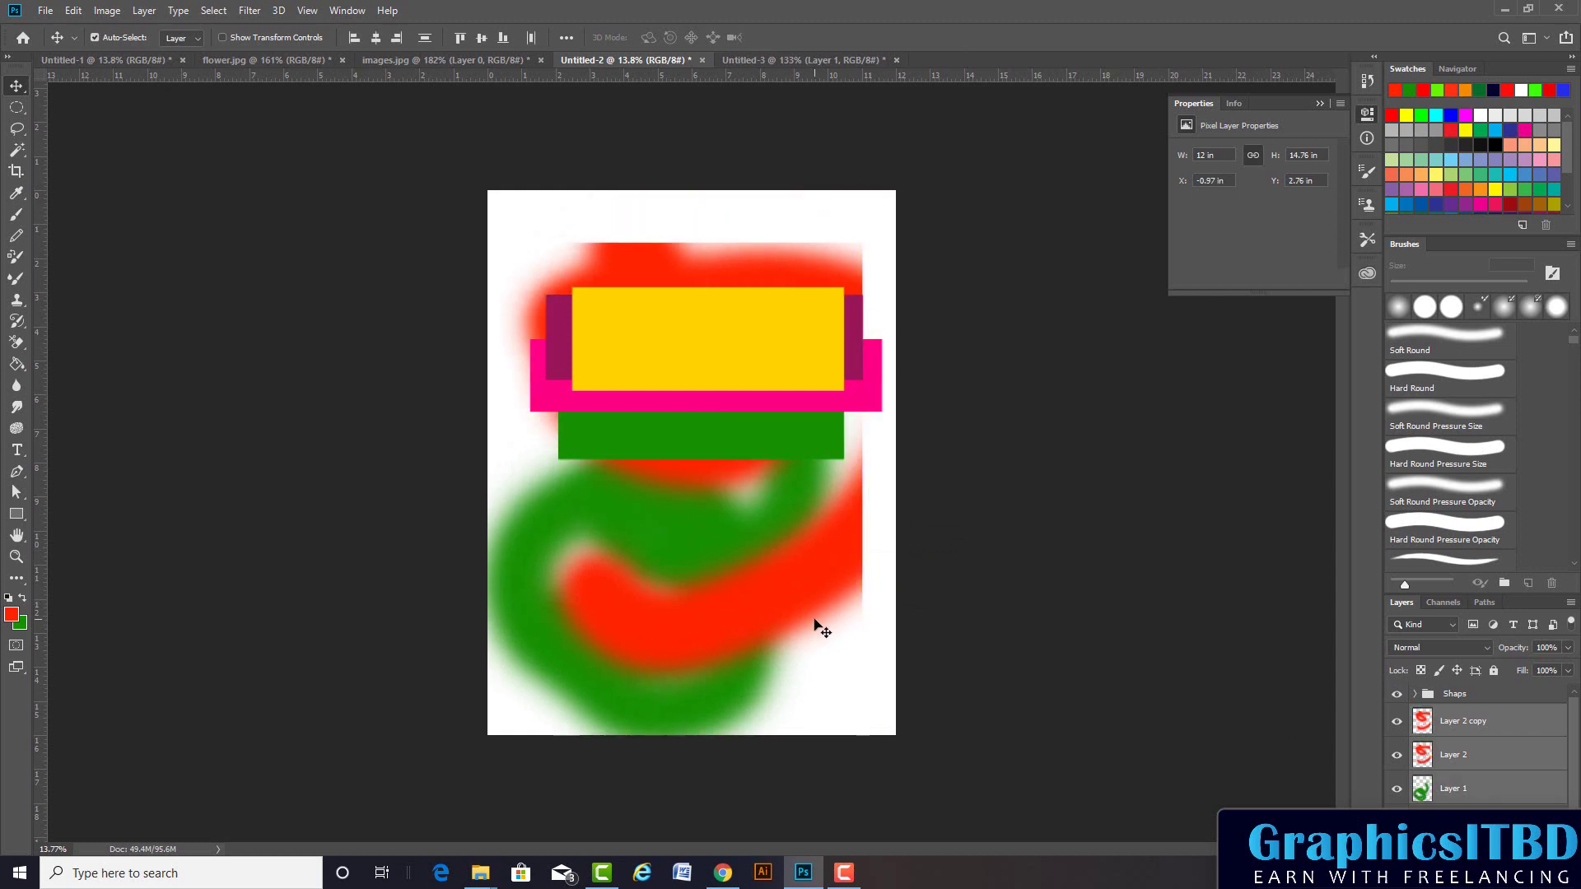
key(ctrl+z)
click(1478, 731)
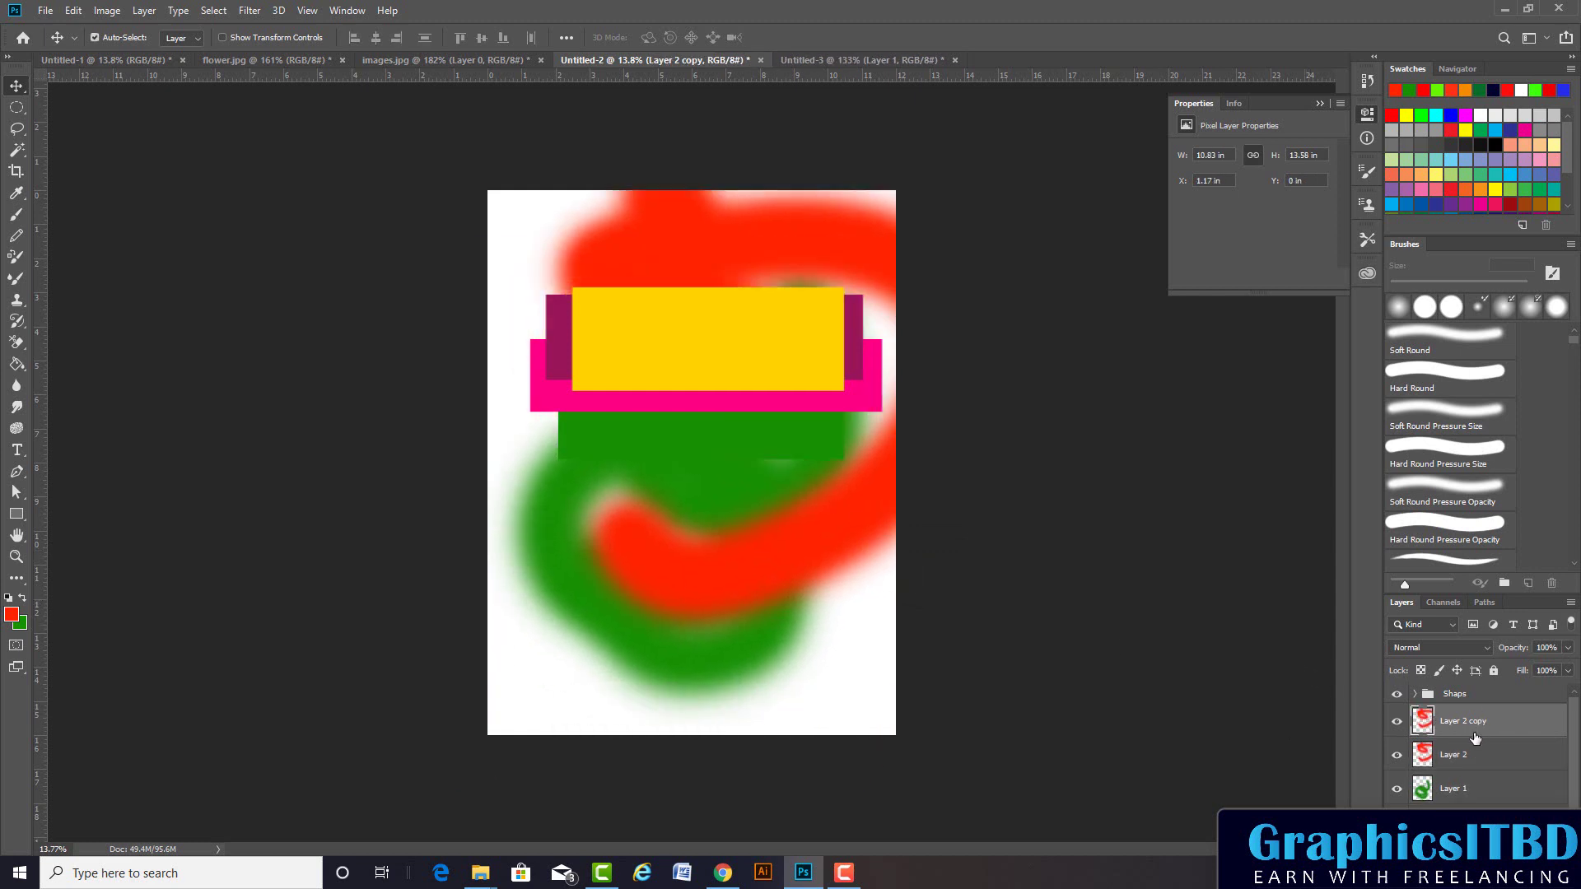
key(Delete)
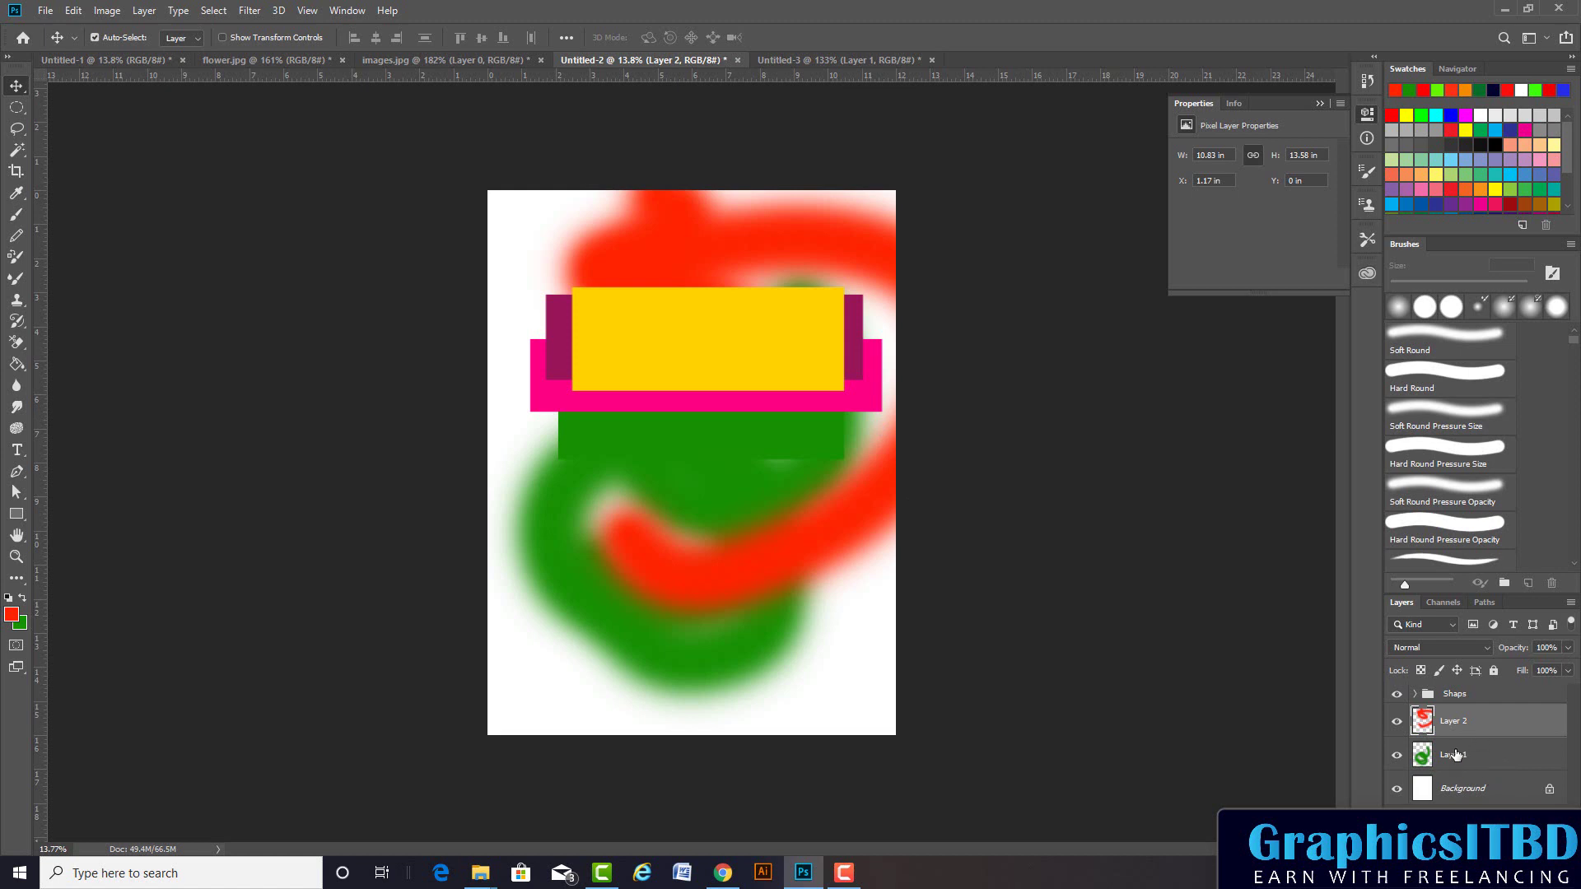
click(1456, 755)
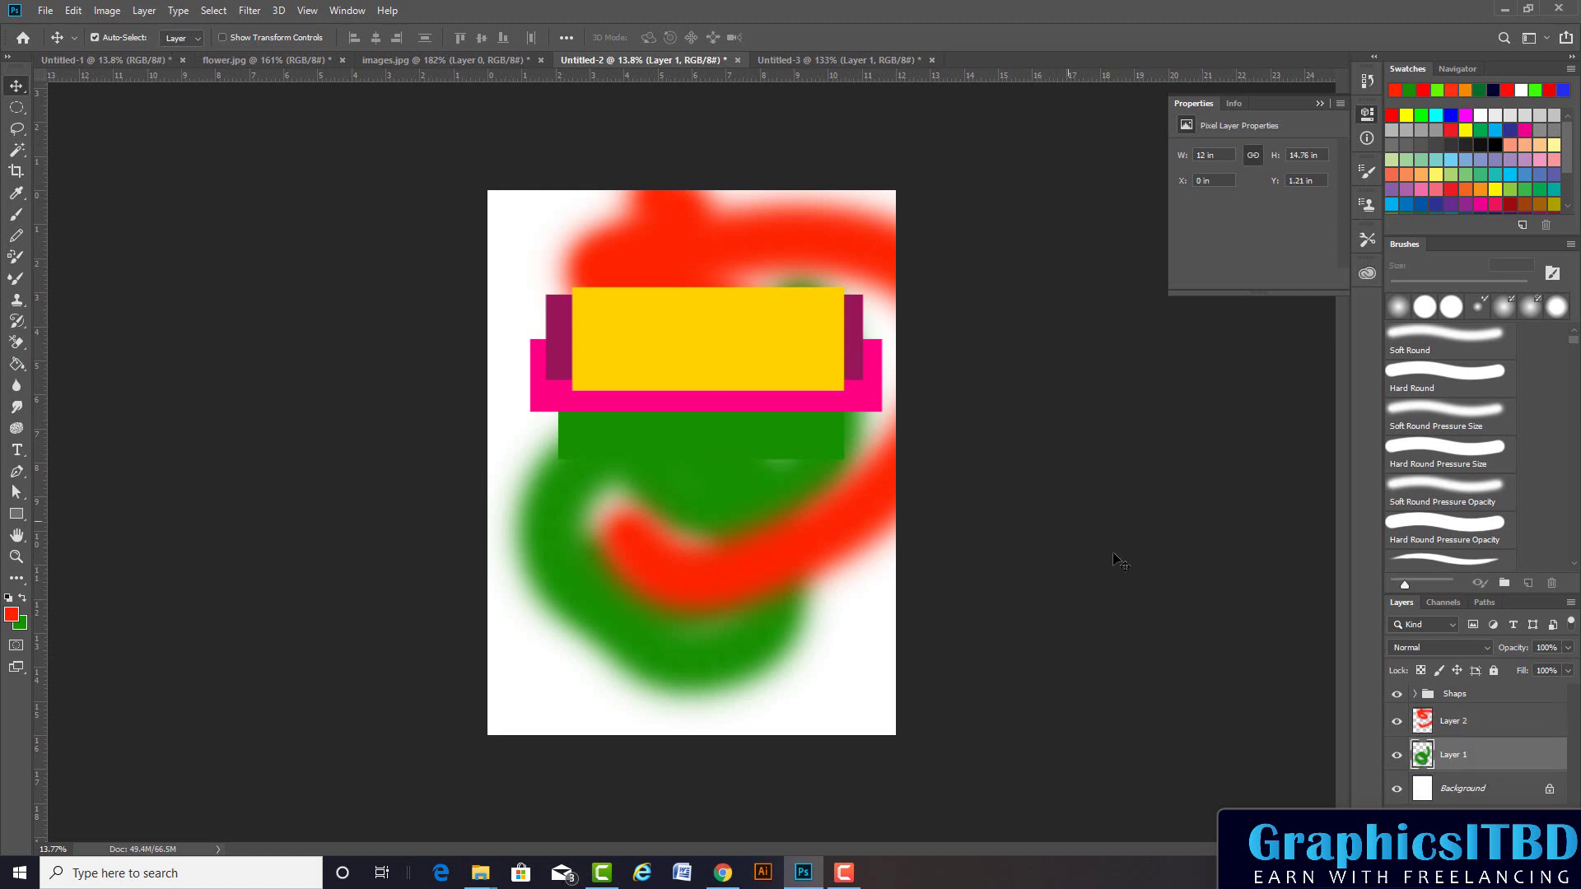
Ungroup the Shaps group into separate rectangle layers, then select Rectangle 4 alone
click(1432, 700)
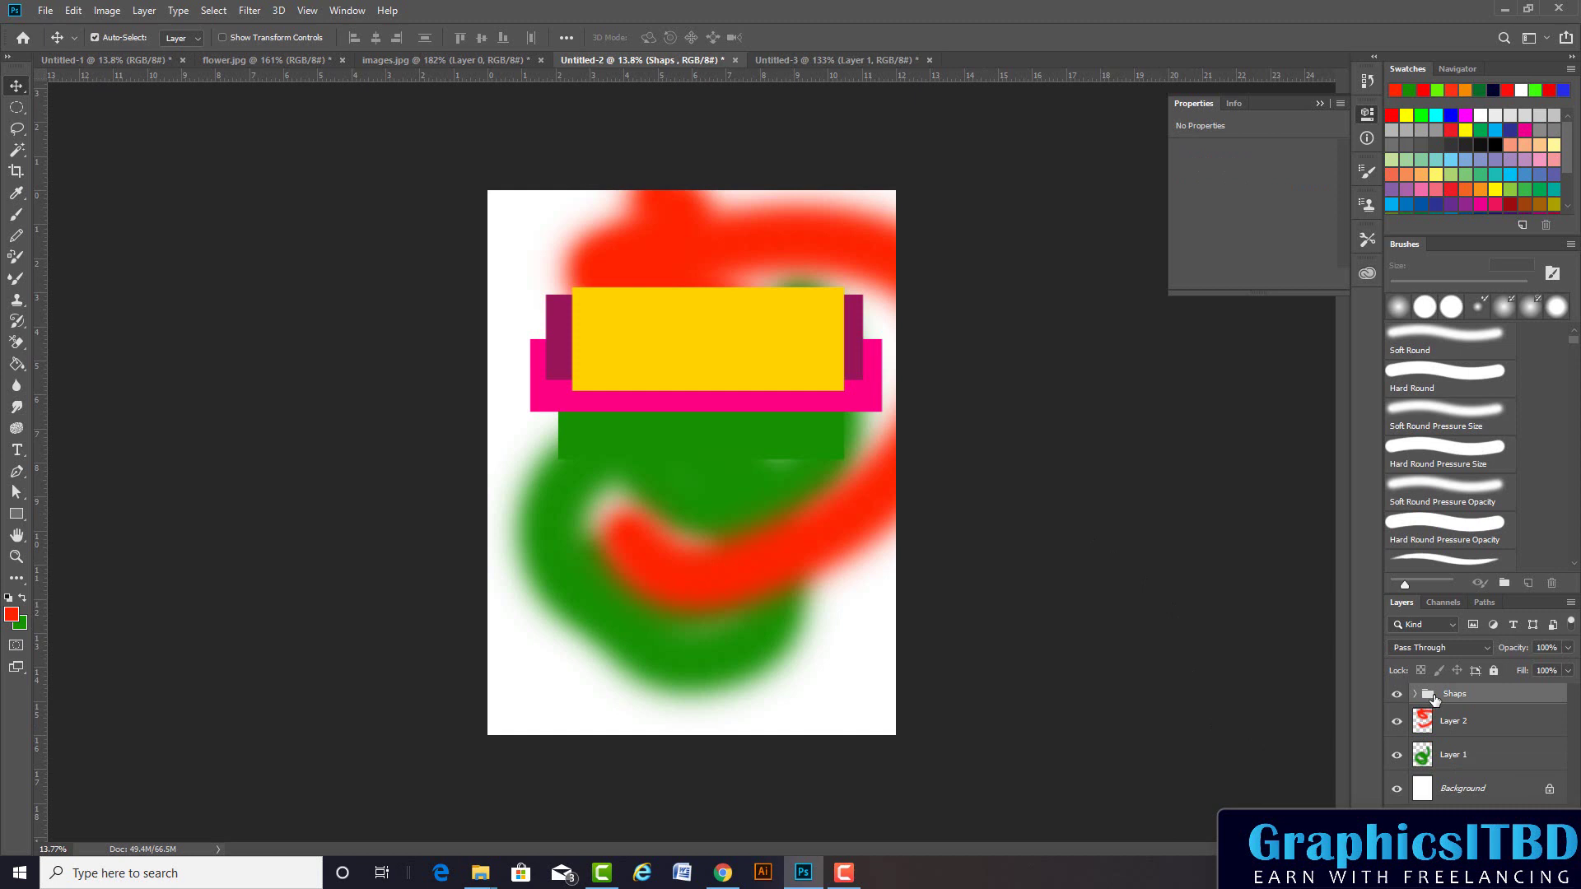
right_click(1434, 699)
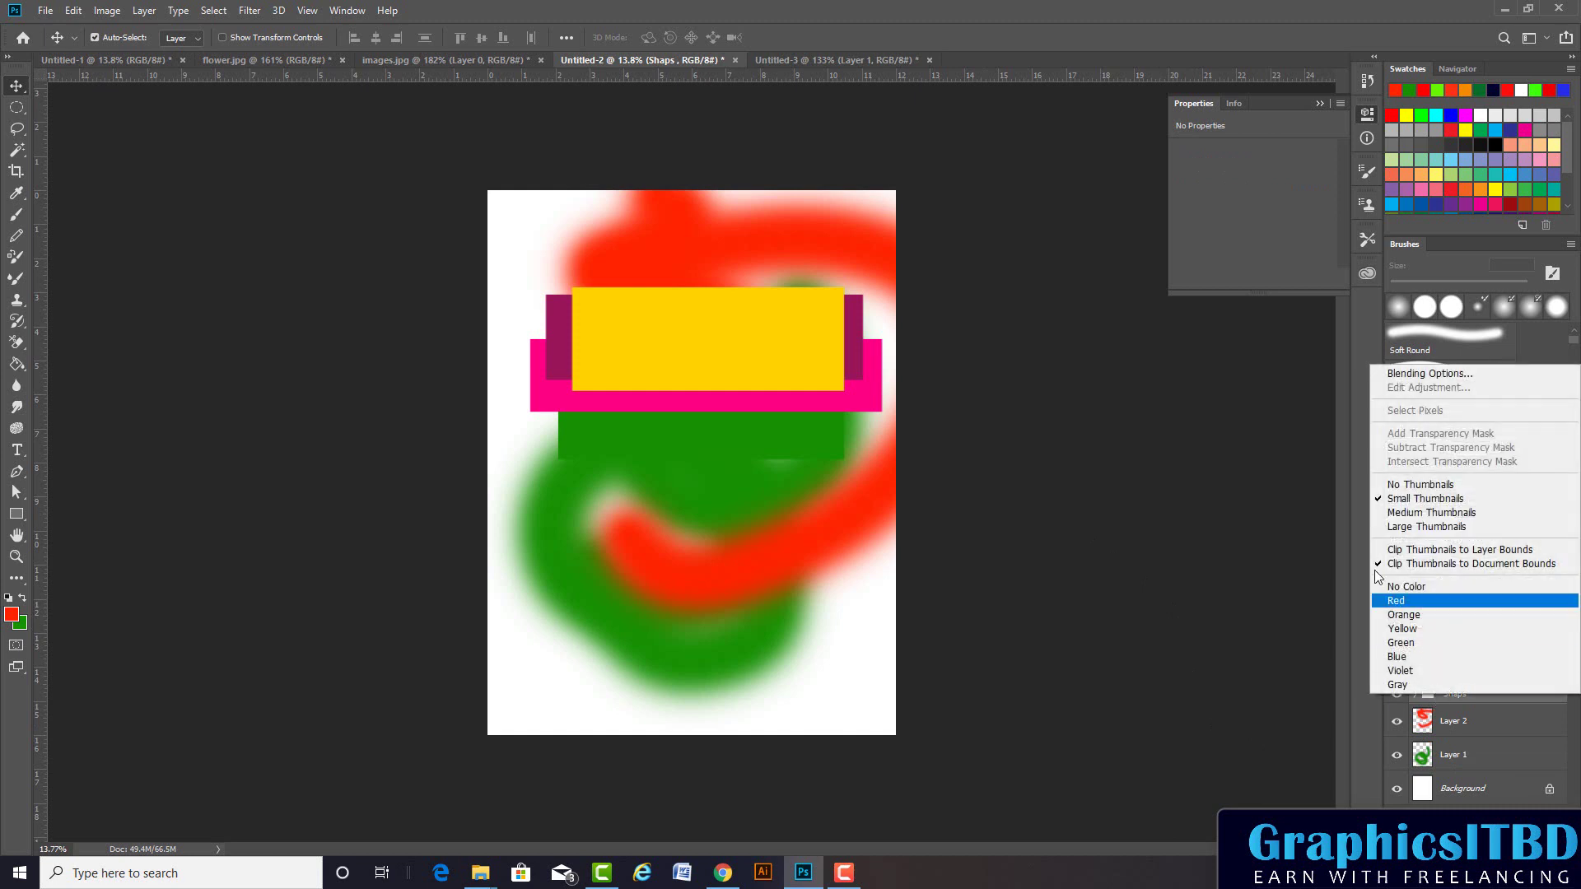
click(1510, 722)
right_click(1425, 699)
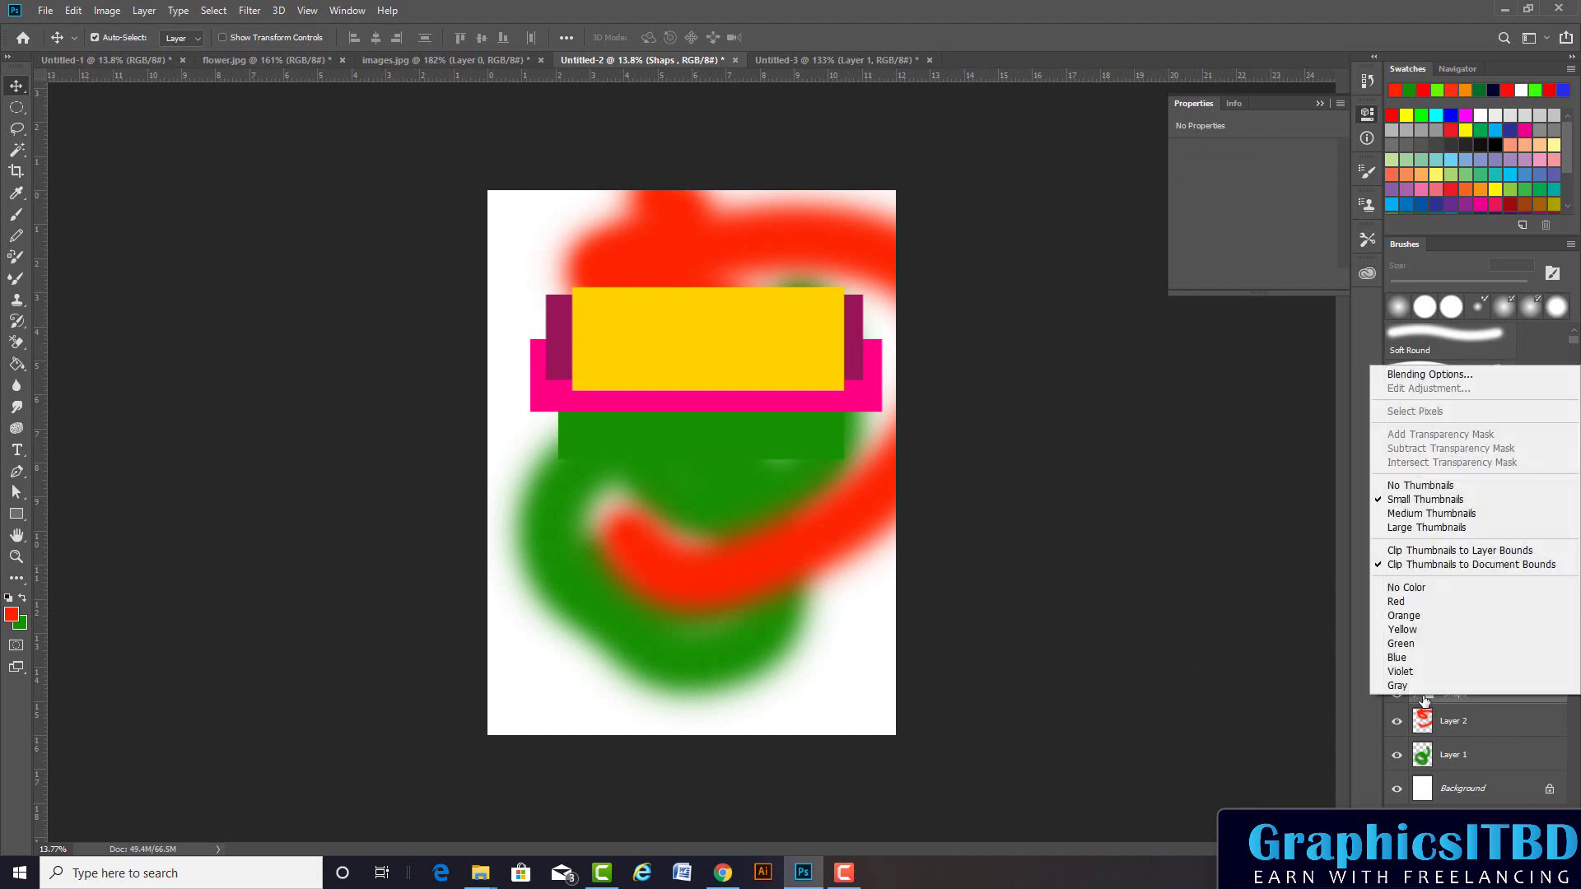
click(1466, 707)
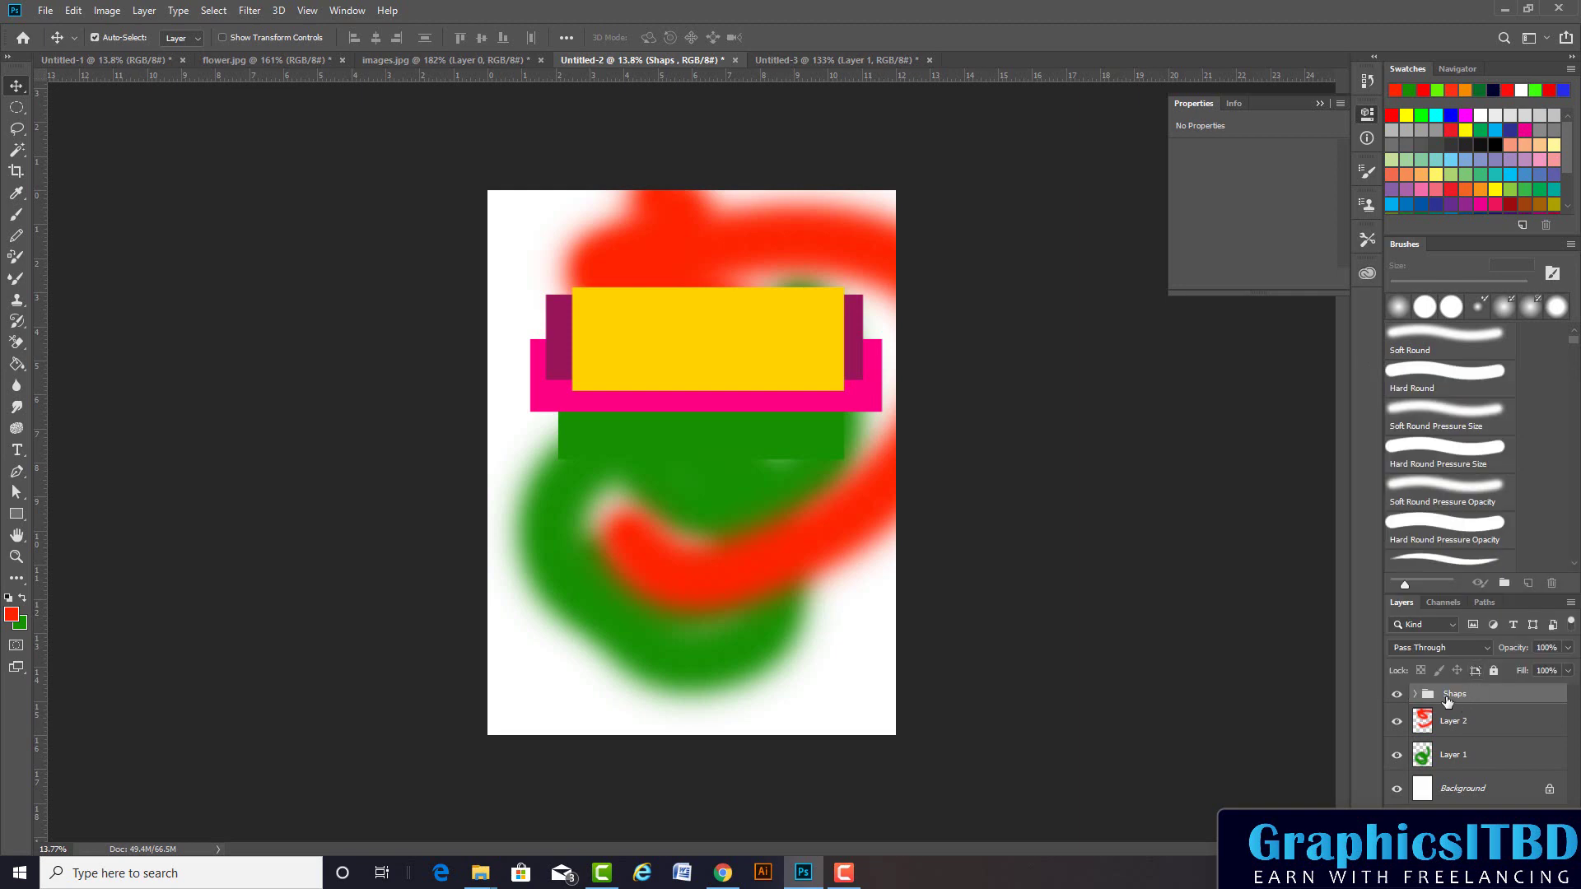
right_click(1451, 698)
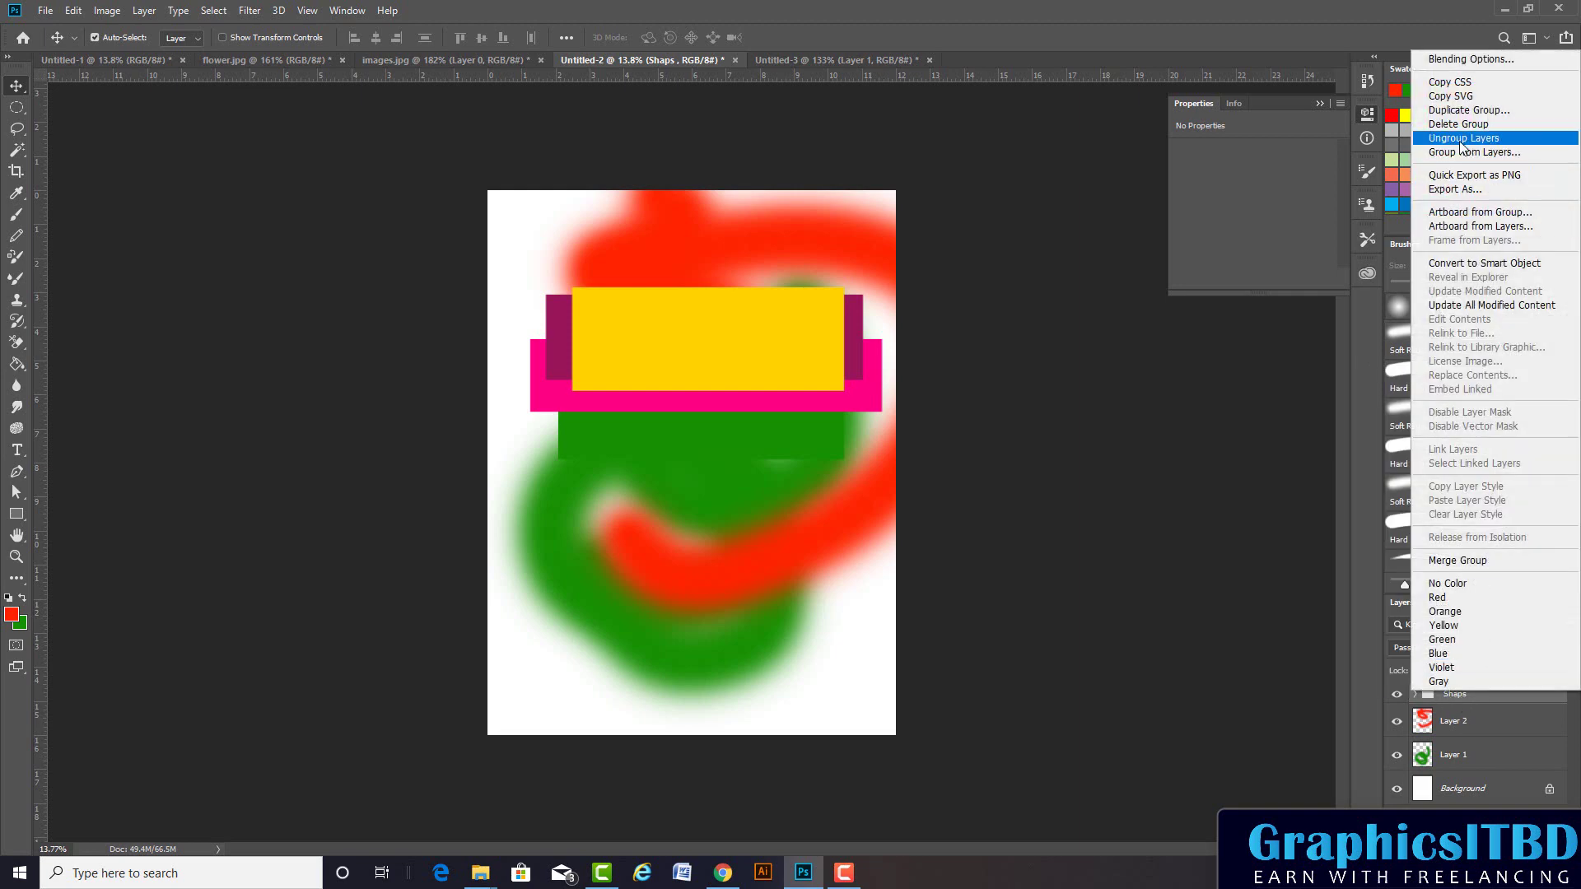
click(1463, 138)
click(1495, 702)
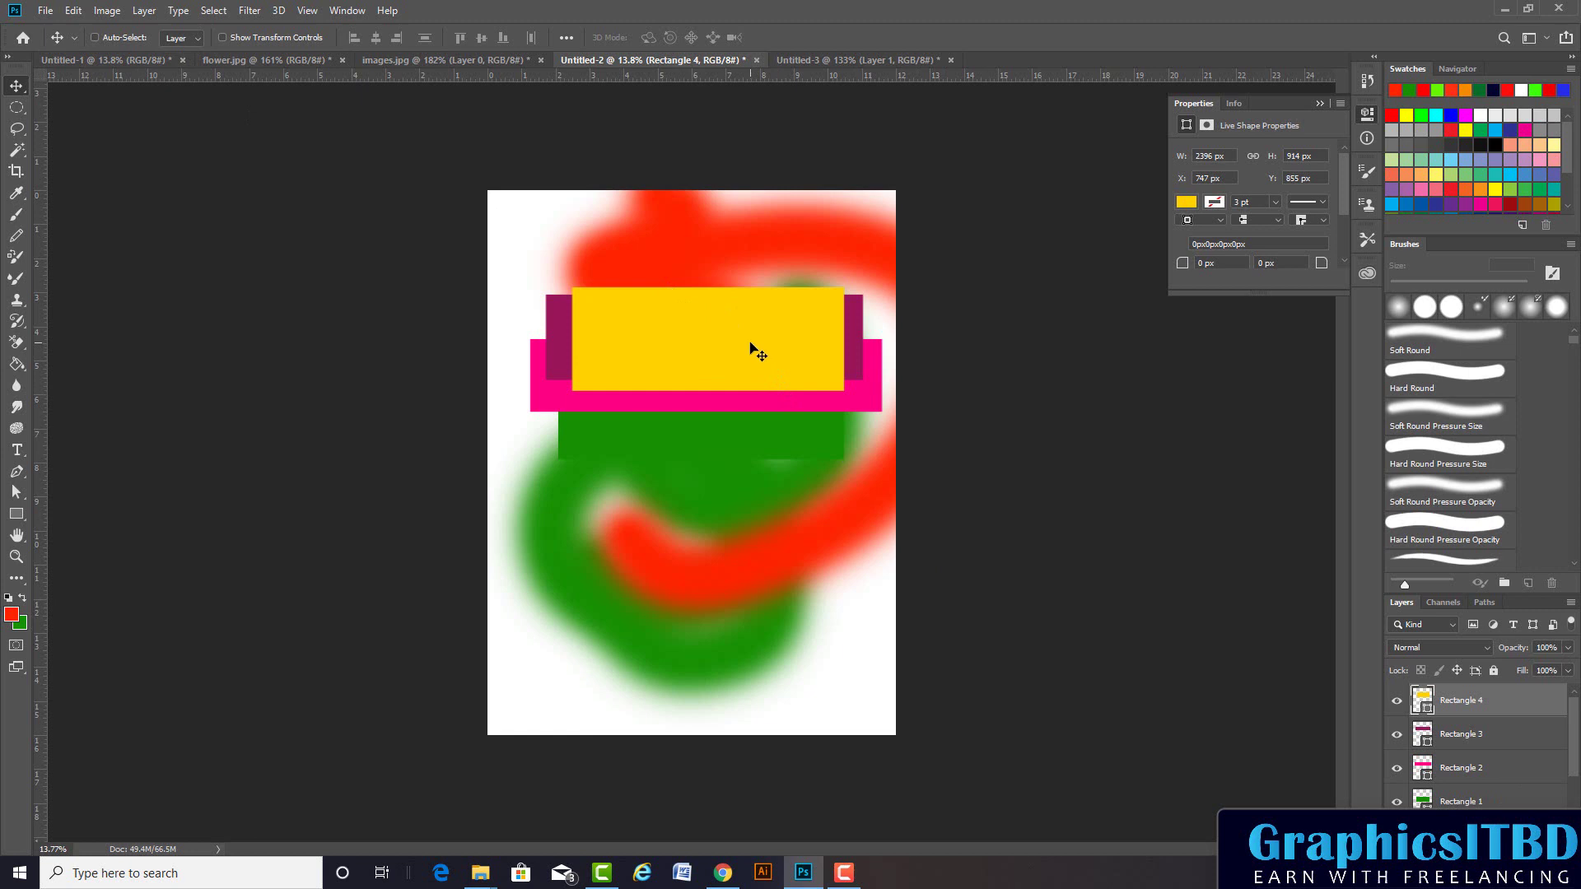
Reposition the yellow rectangle lower over the green brush stroke
drag(751, 347, 748, 451)
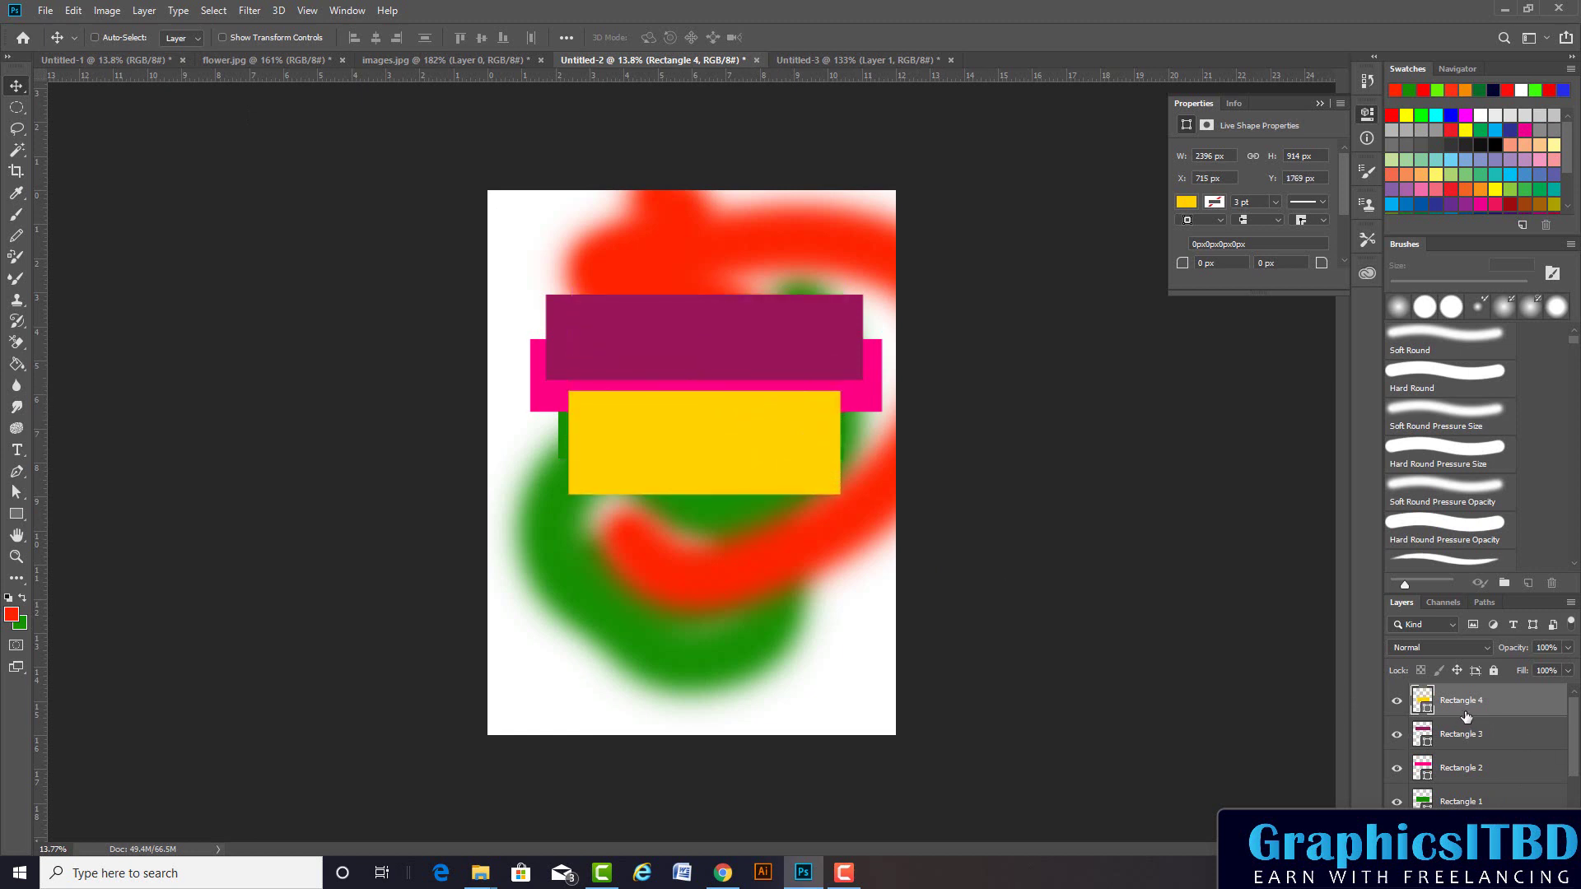
mouse_move(567, 417)
mouse_down()
mouse_move(669, 412)
mouse_move(609, 428)
mouse_up()
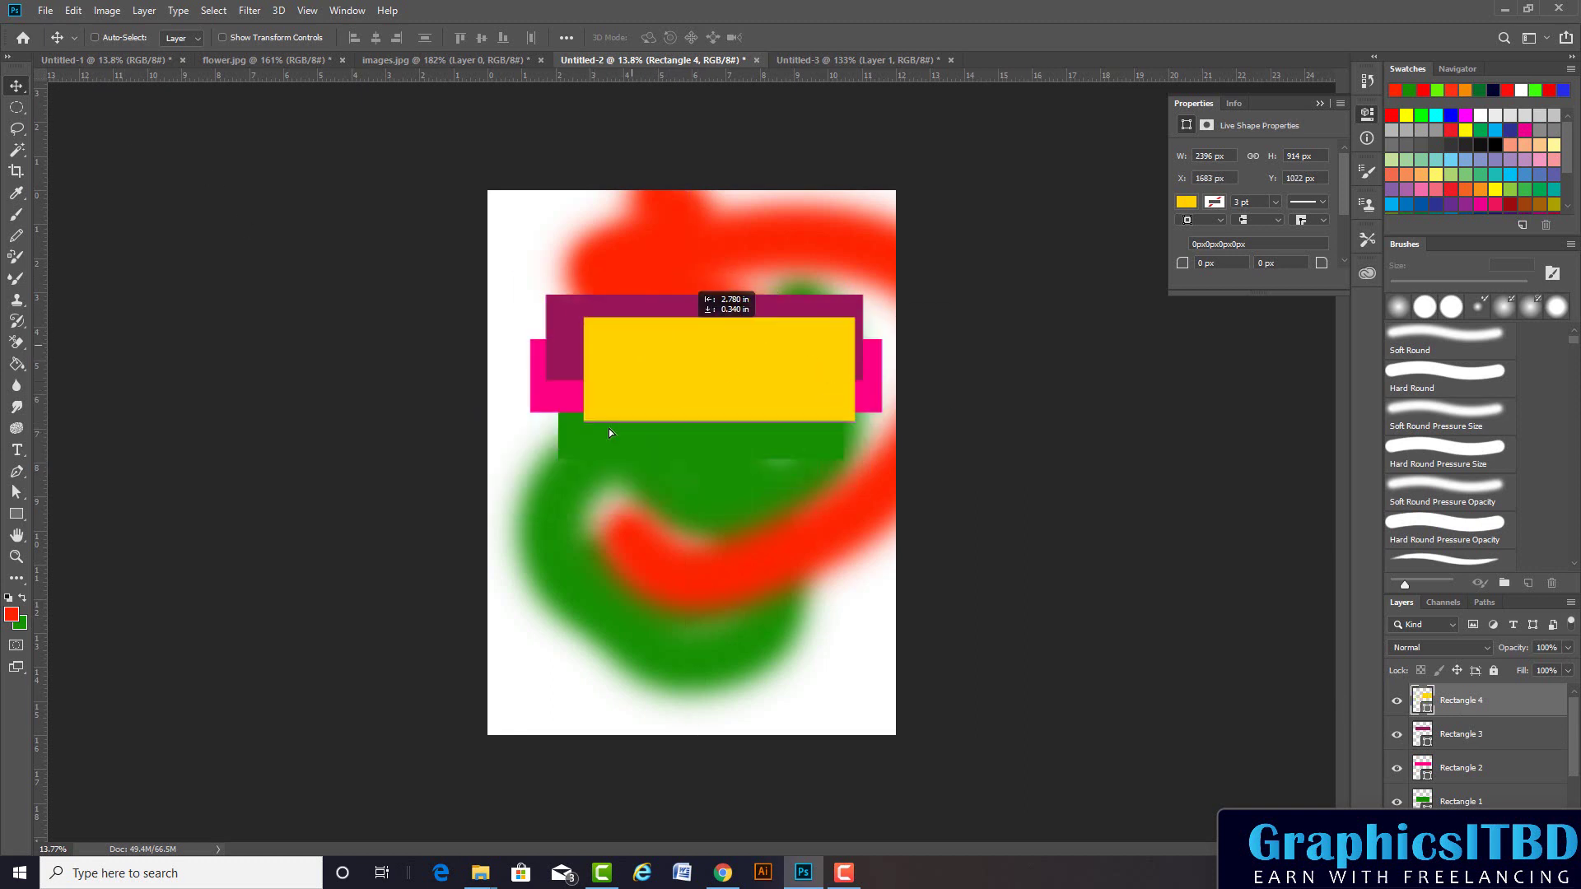
drag(609, 428, 617, 428)
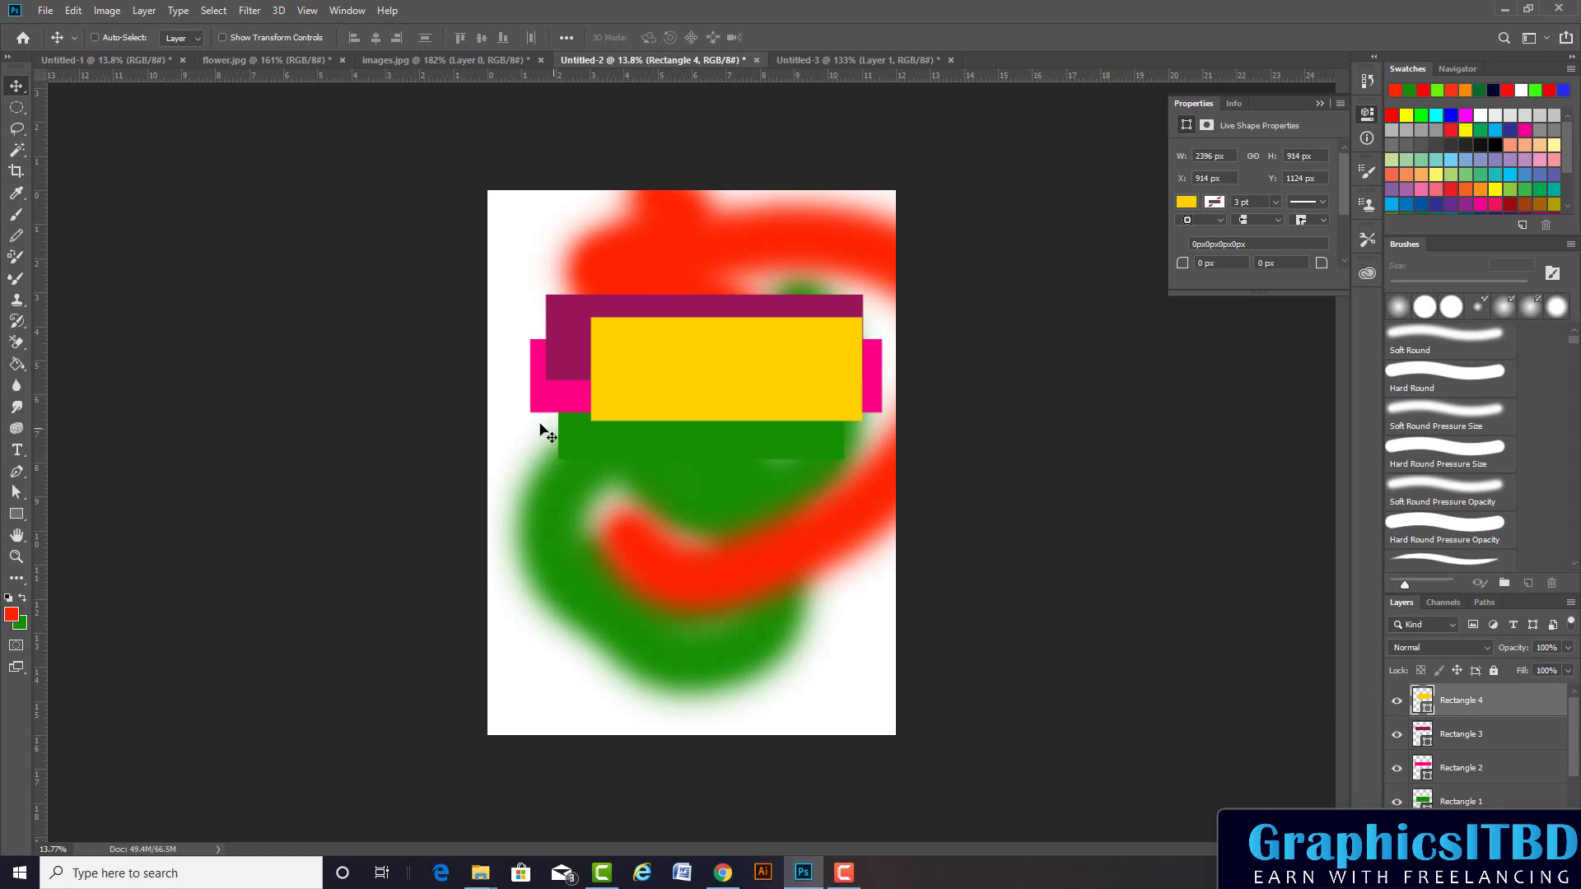
mouse_move(538, 408)
mouse_down()
mouse_move(546, 460)
mouse_move(620, 595)
mouse_move(619, 398)
mouse_up()
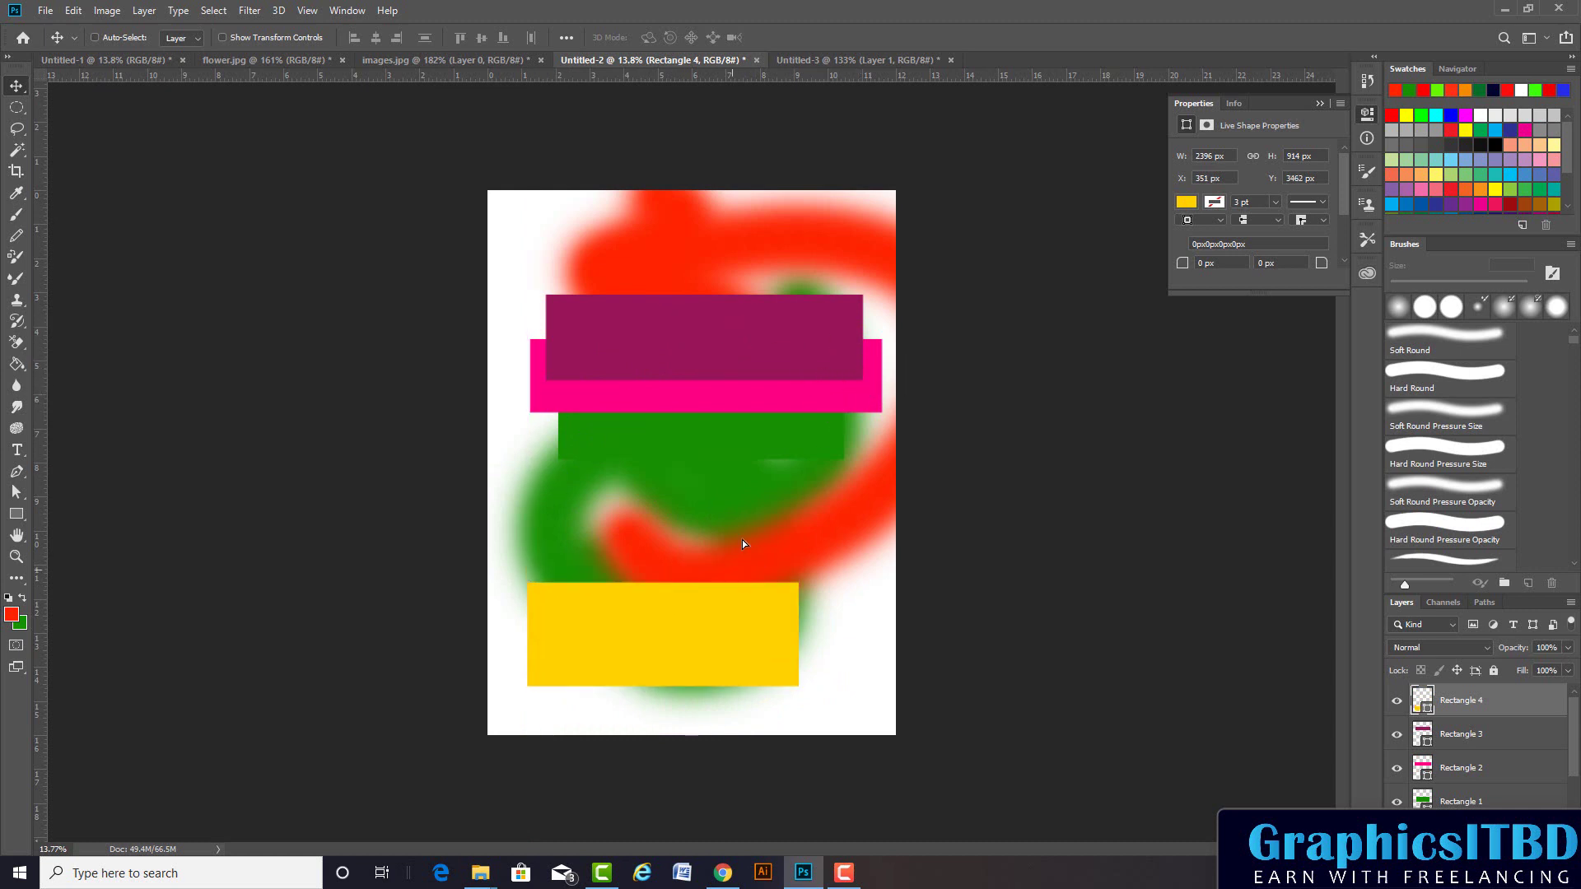
drag(743, 541, 774, 490)
drag(635, 439, 668, 430)
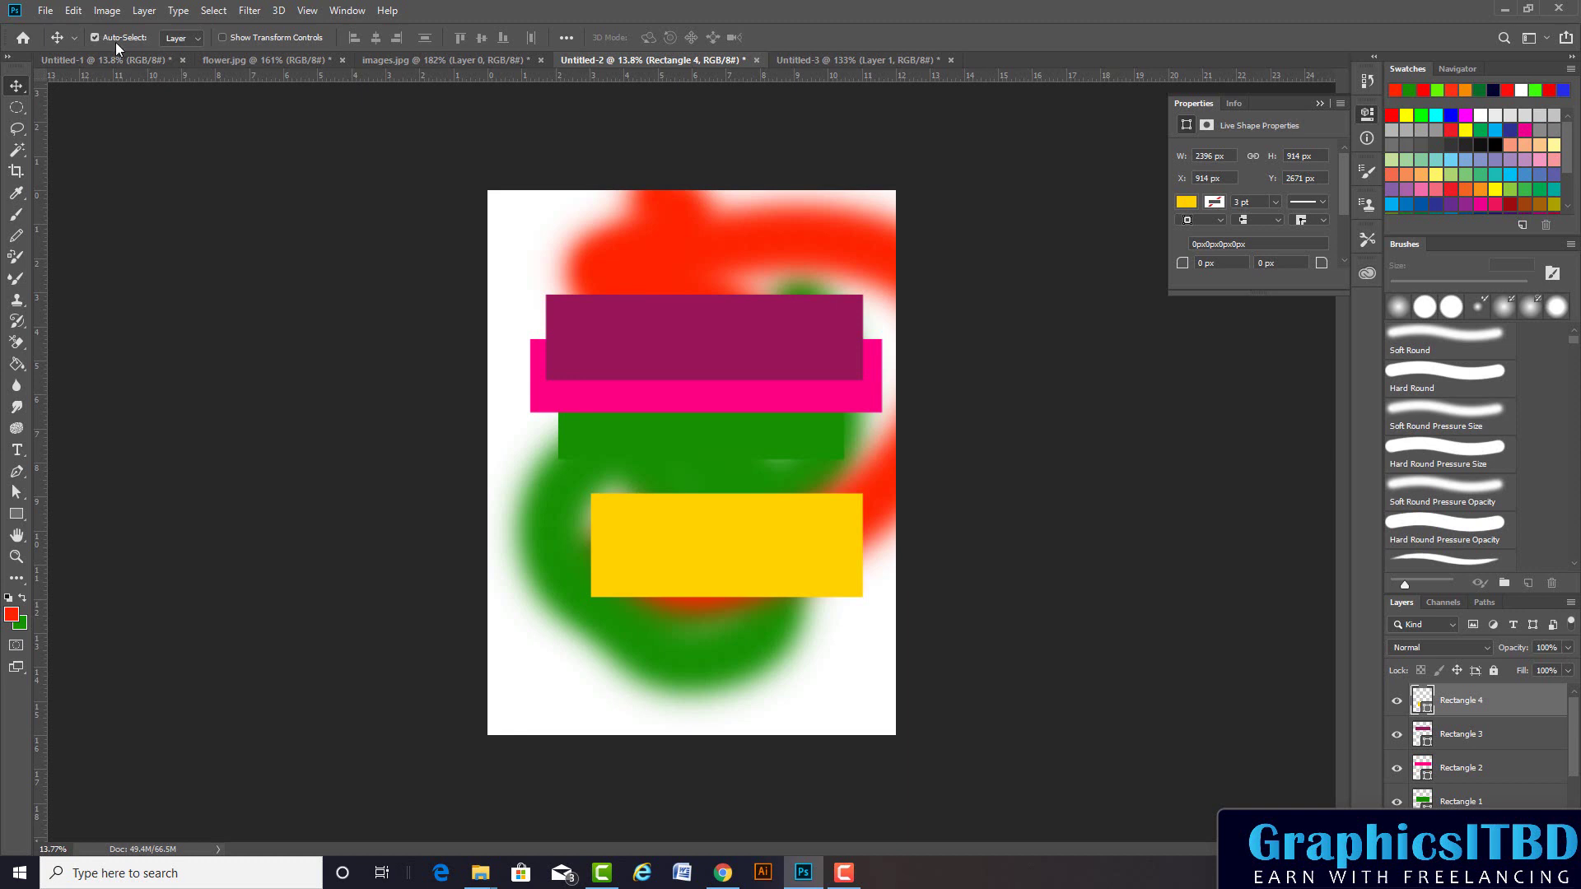
Raise the purple rectangle slightly and move the pink rectangle below the green bar
drag(739, 345, 730, 333)
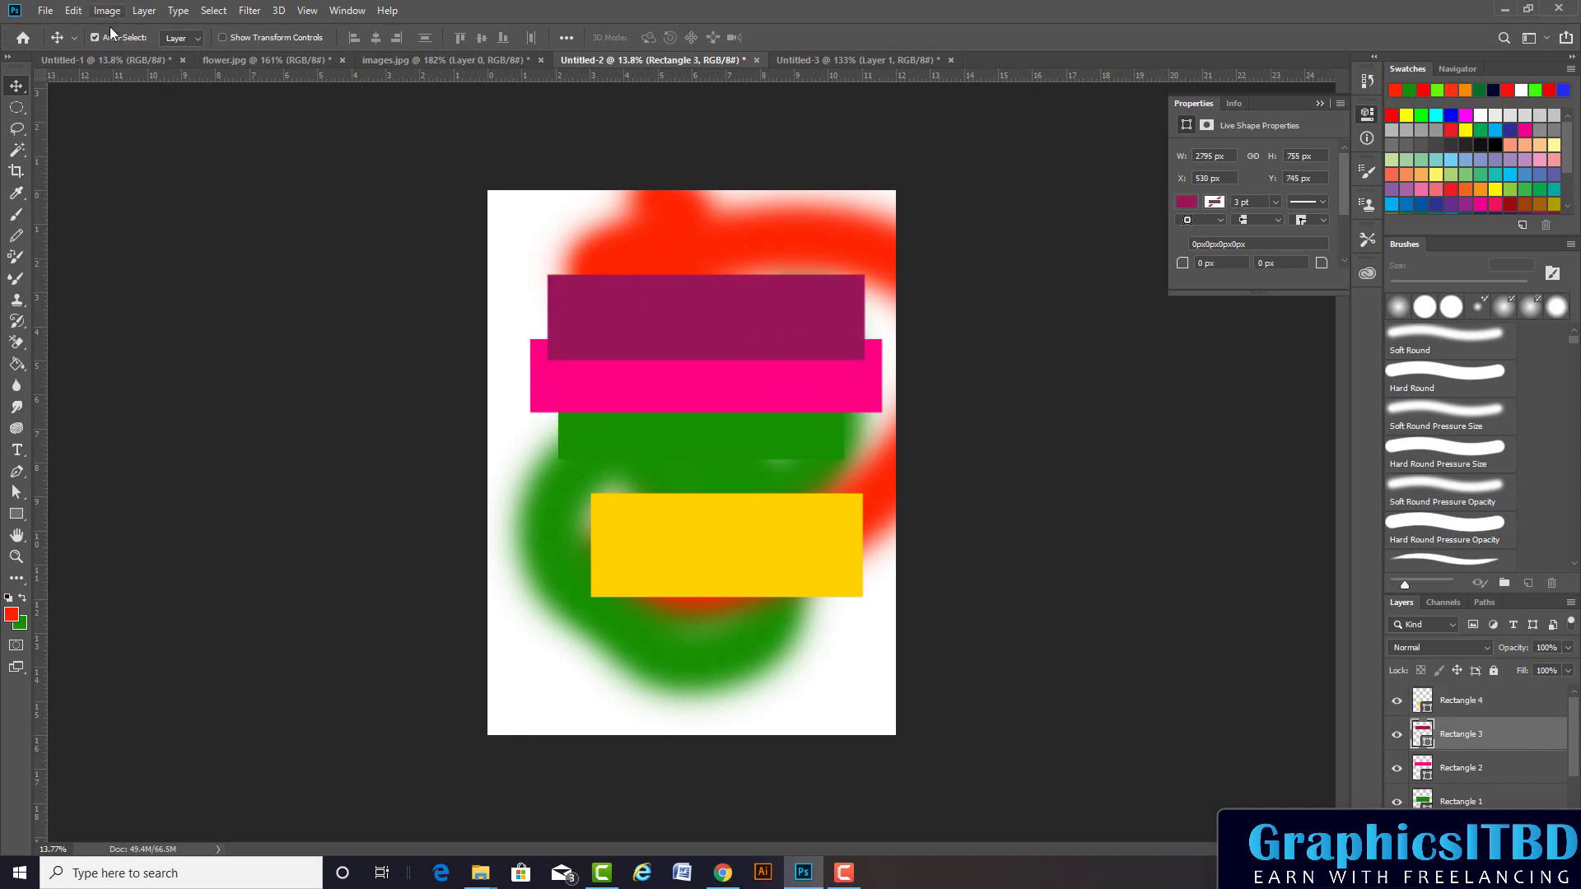
click(190, 38)
click(758, 394)
drag(758, 394, 769, 470)
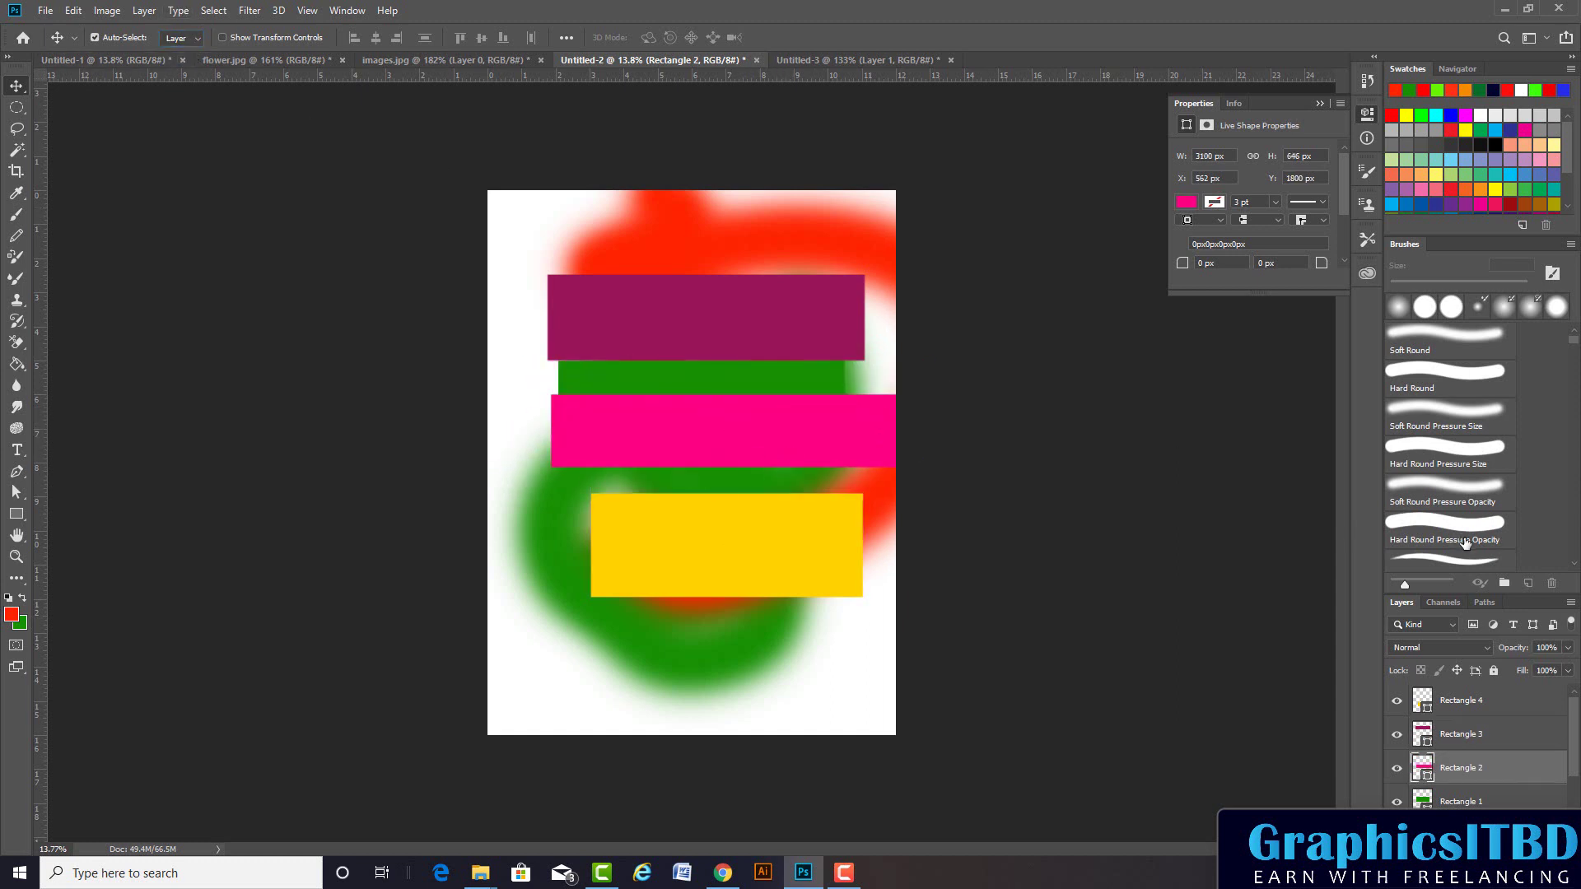
click(1466, 700)
Group Rectangles 4, 3 and 2 into Group 1 and shift the whole group slightly
ctrl+click(1454, 737)
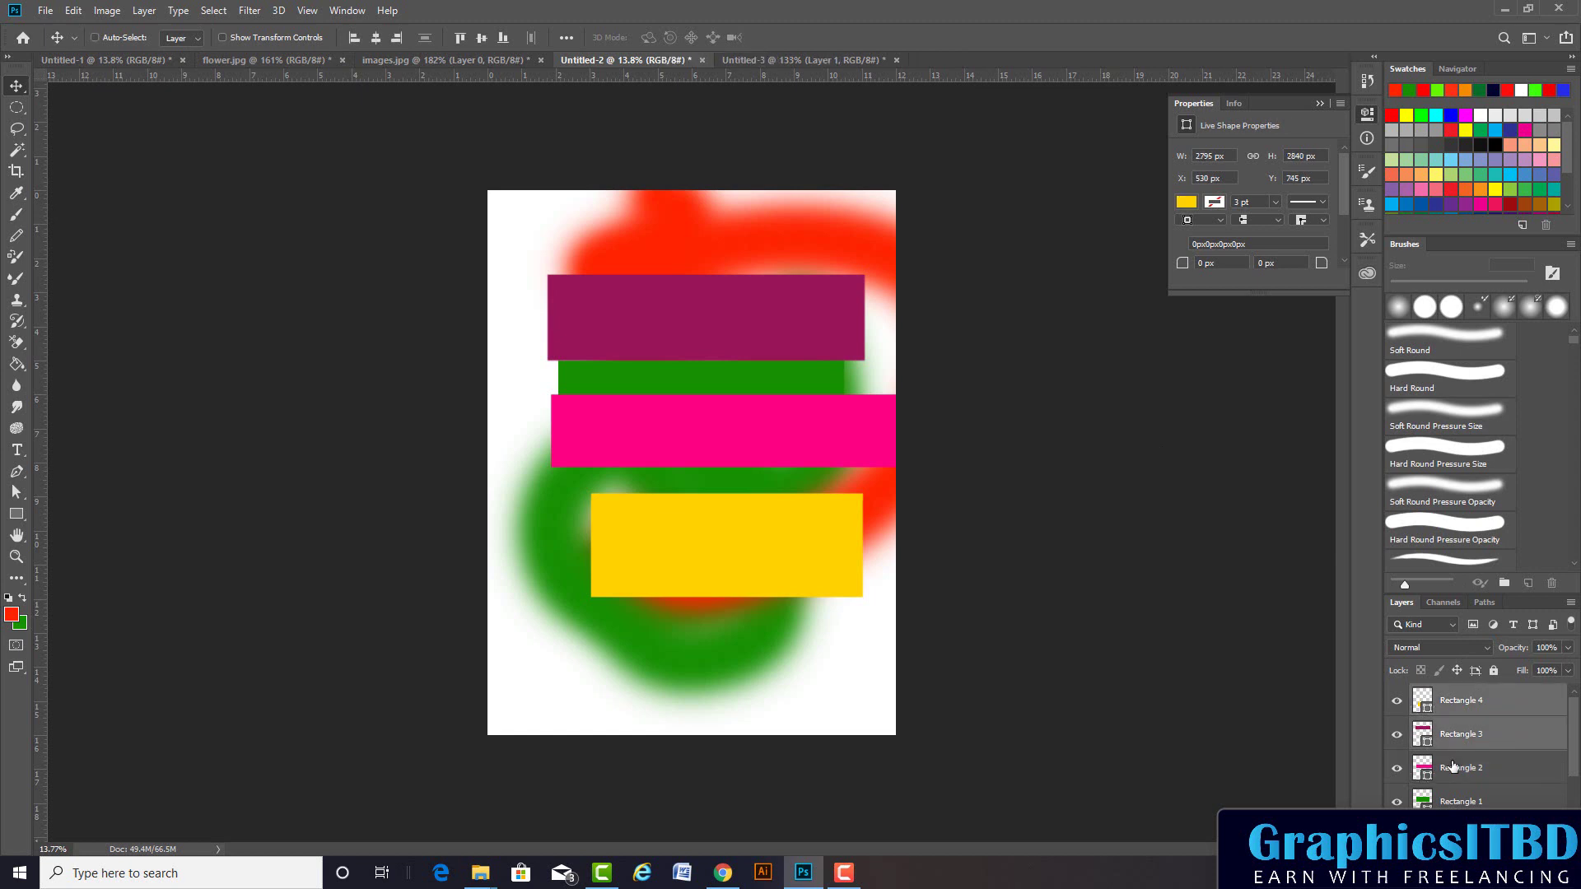
ctrl+click(1455, 768)
key(ctrl+g)
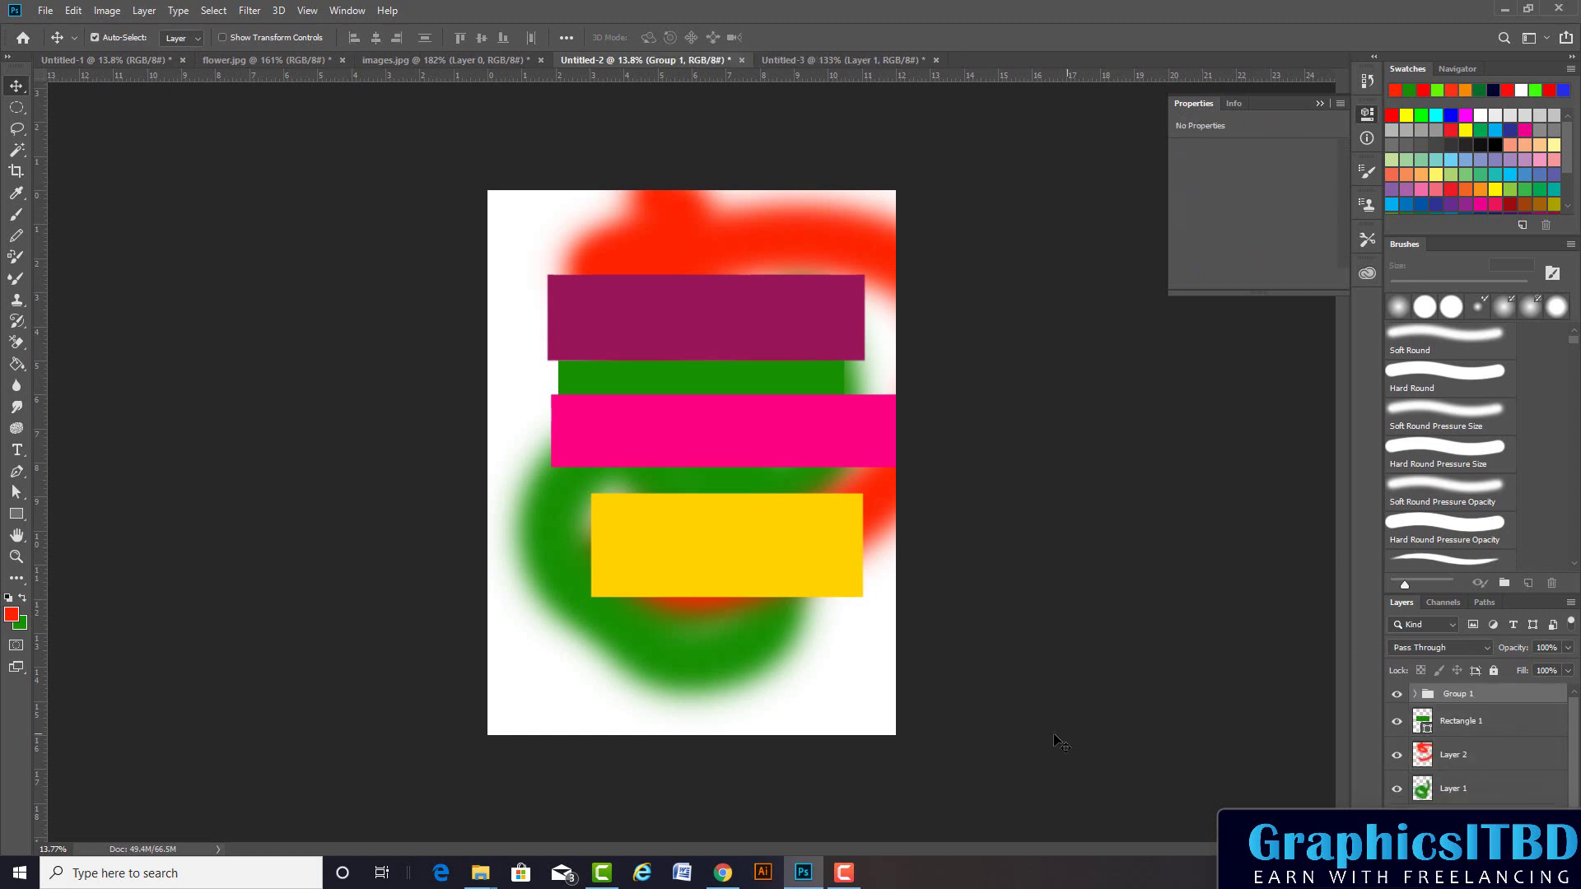
click(182, 38)
drag(711, 315, 702, 307)
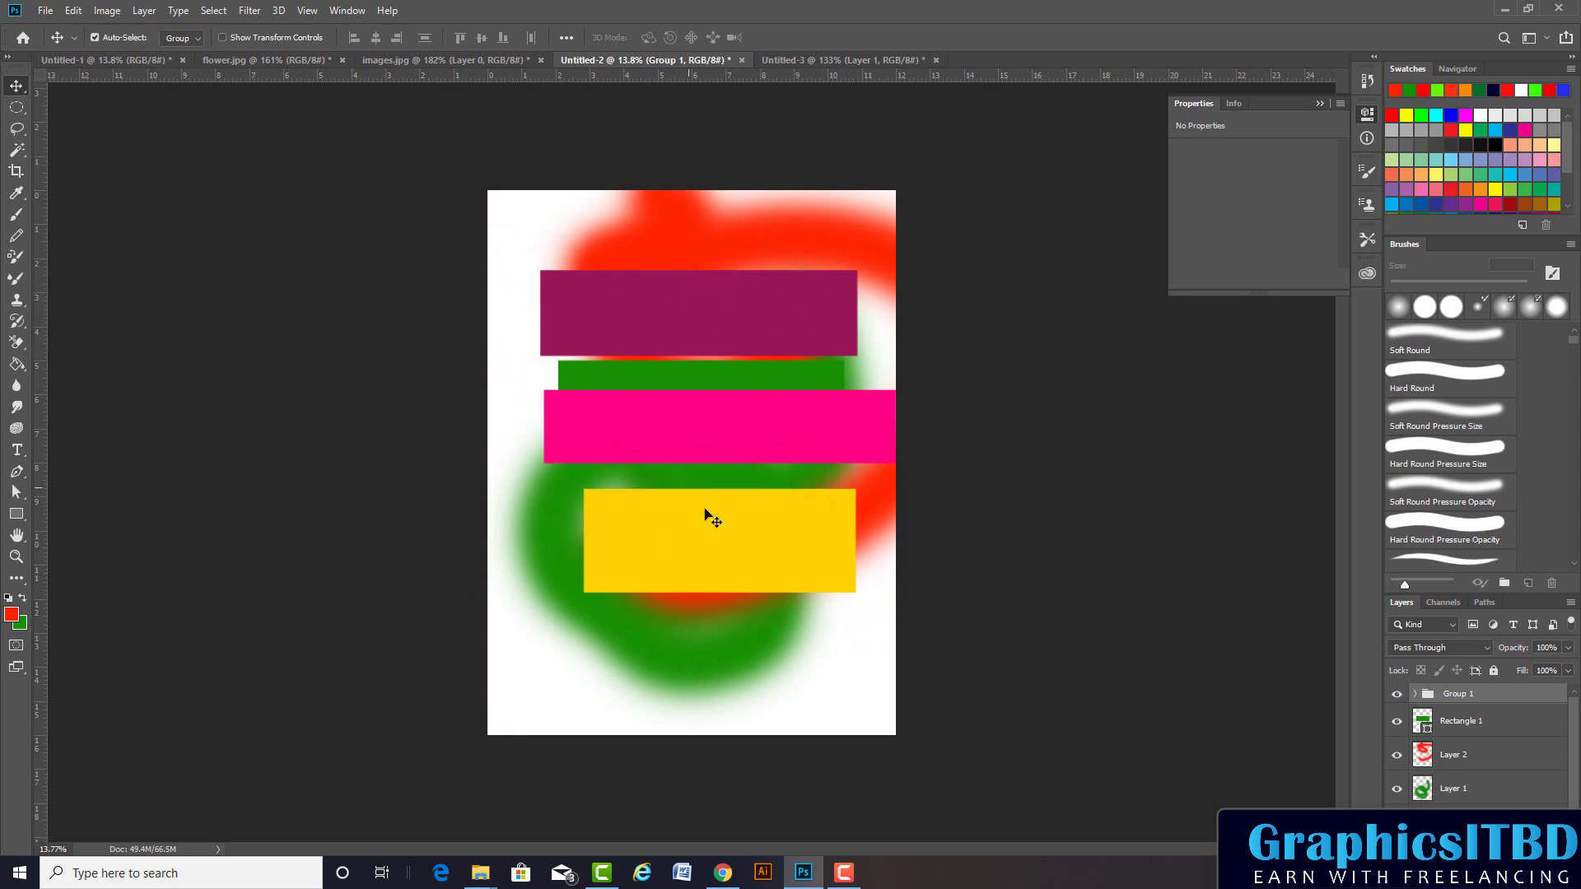
drag(702, 543, 688, 500)
key(ctrl+z)
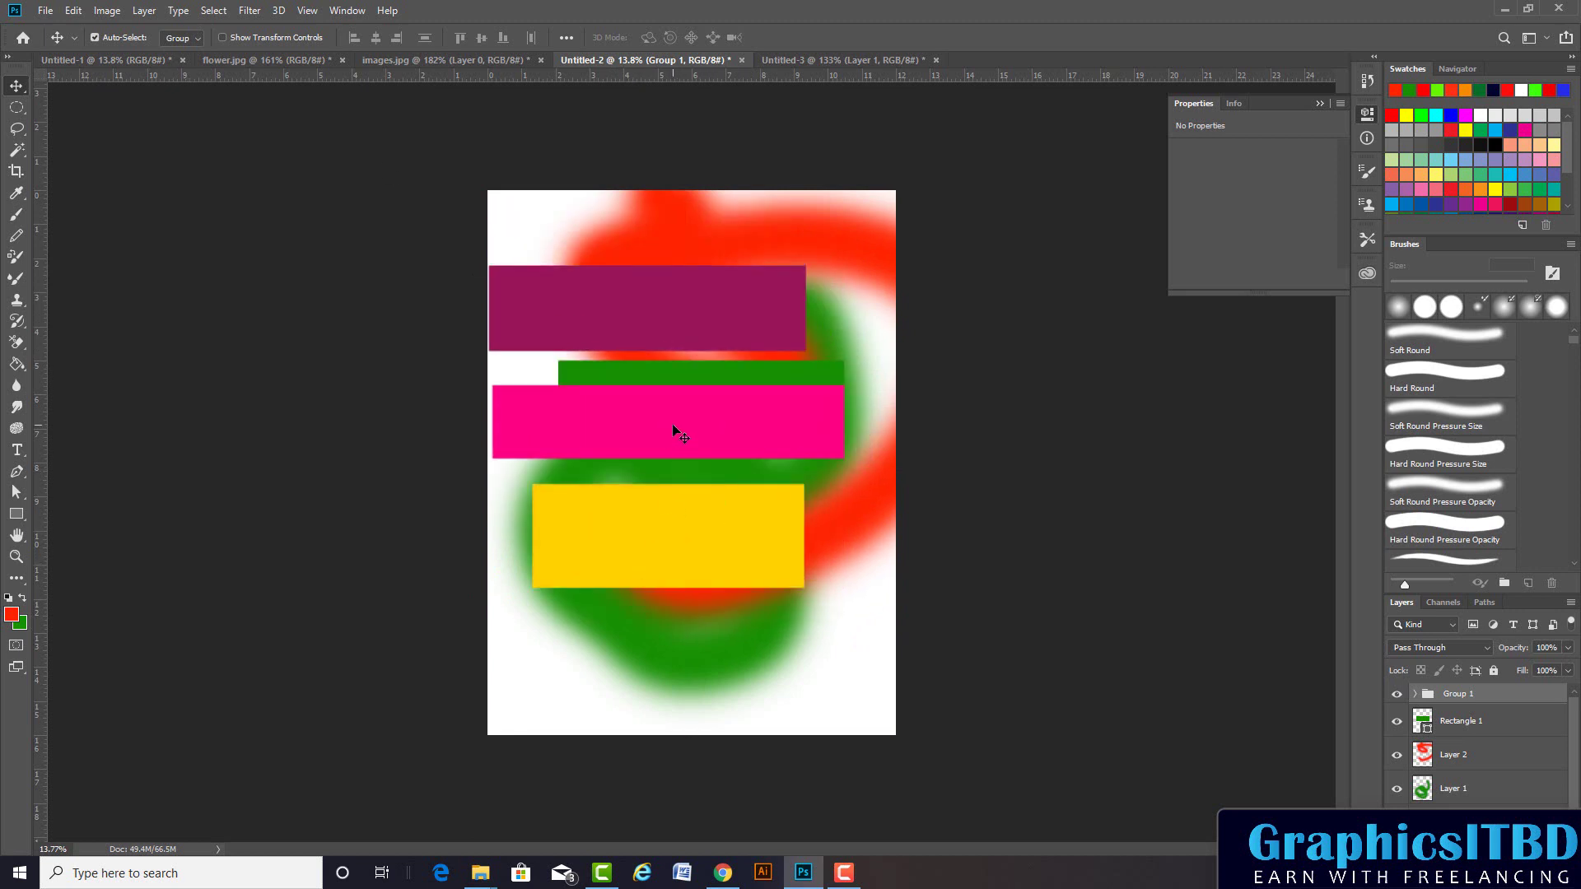
drag(693, 432, 705, 433)
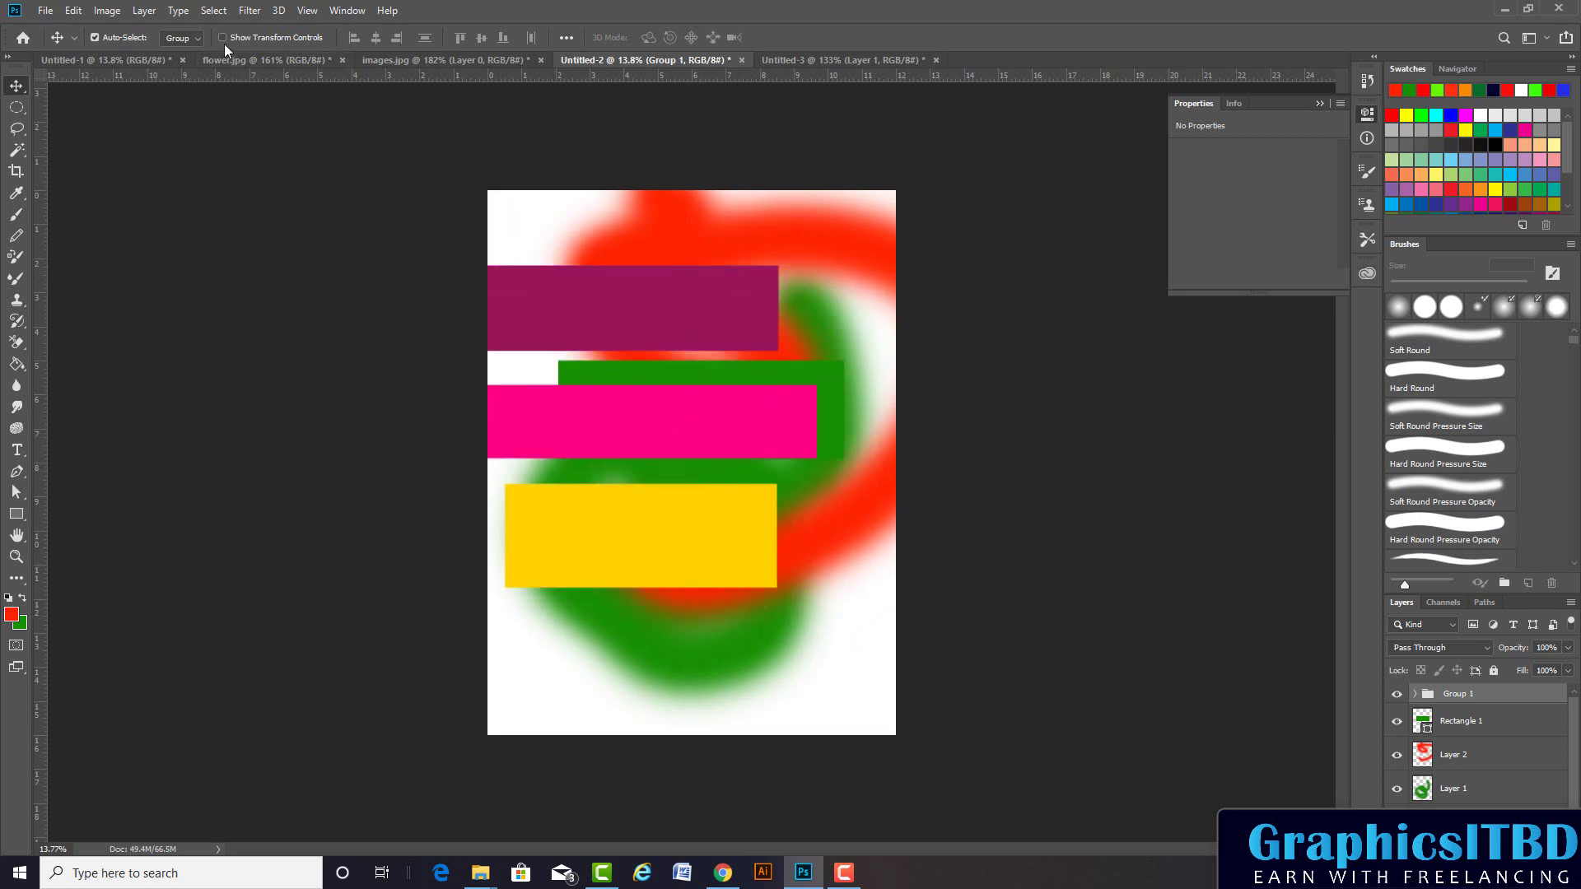
Realign the pink, purple and yellow rectangles individually into a centred stack
click(172, 61)
drag(605, 406, 707, 409)
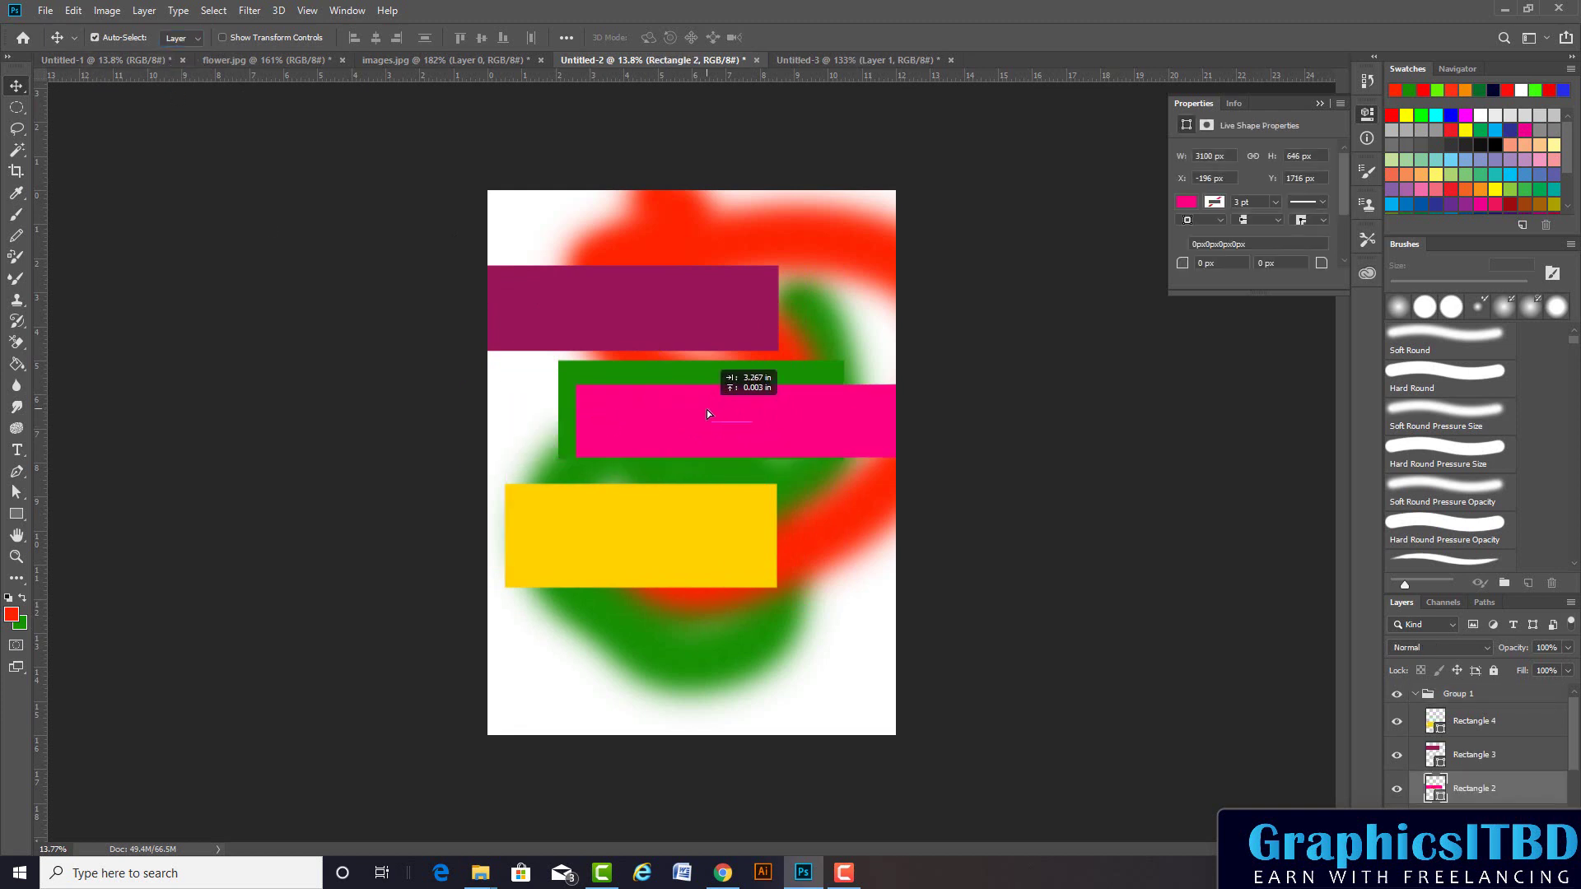
drag(659, 291, 731, 303)
drag(645, 516, 765, 515)
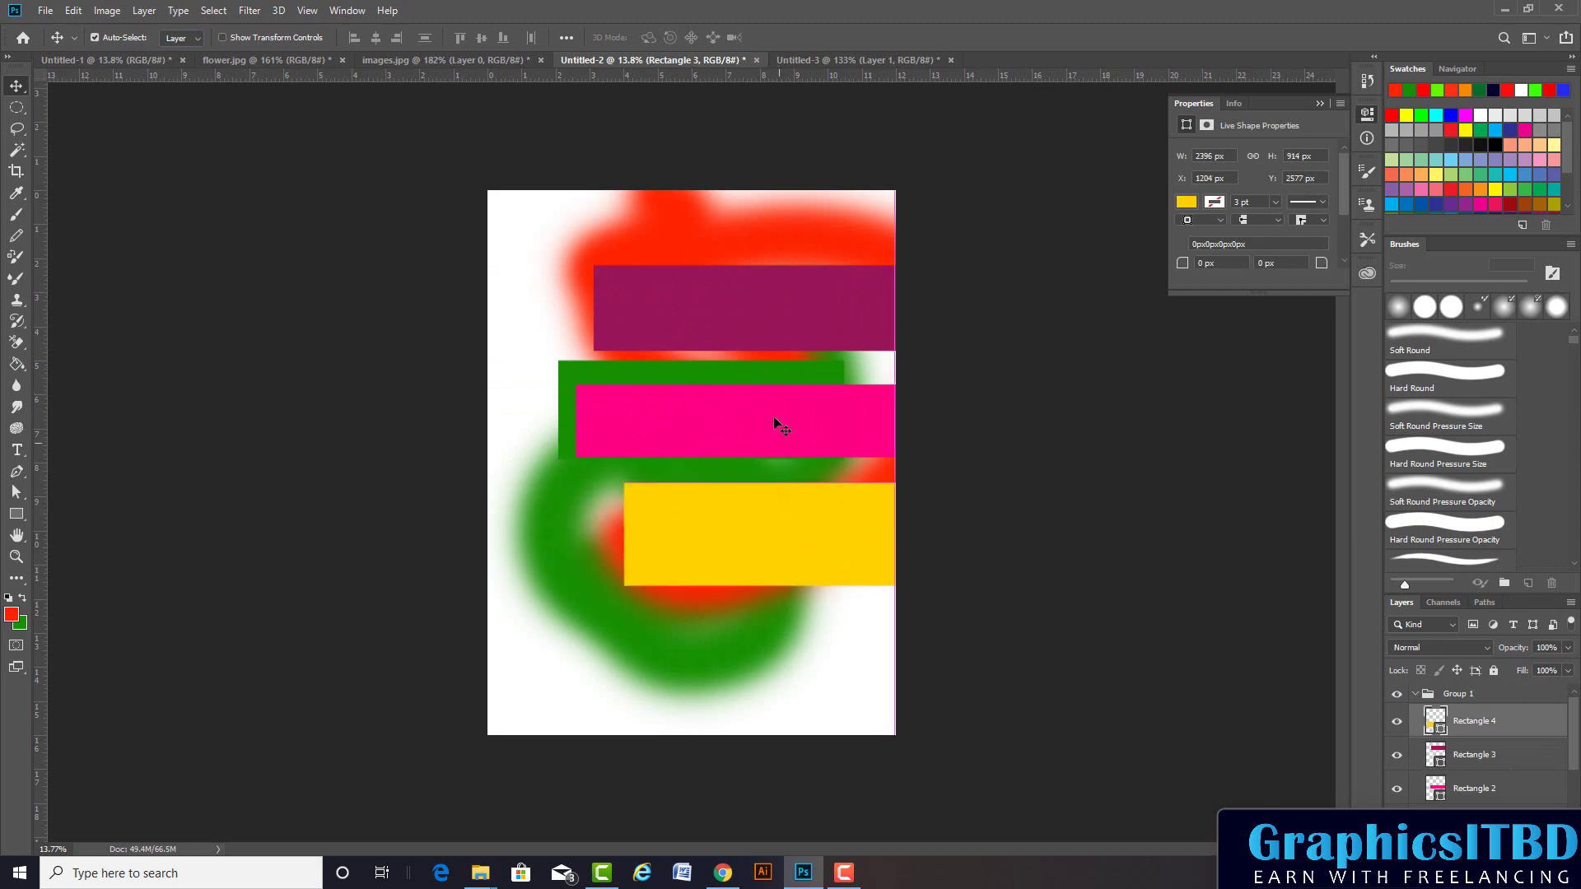
drag(773, 417, 723, 389)
drag(765, 304, 714, 314)
drag(780, 515, 718, 519)
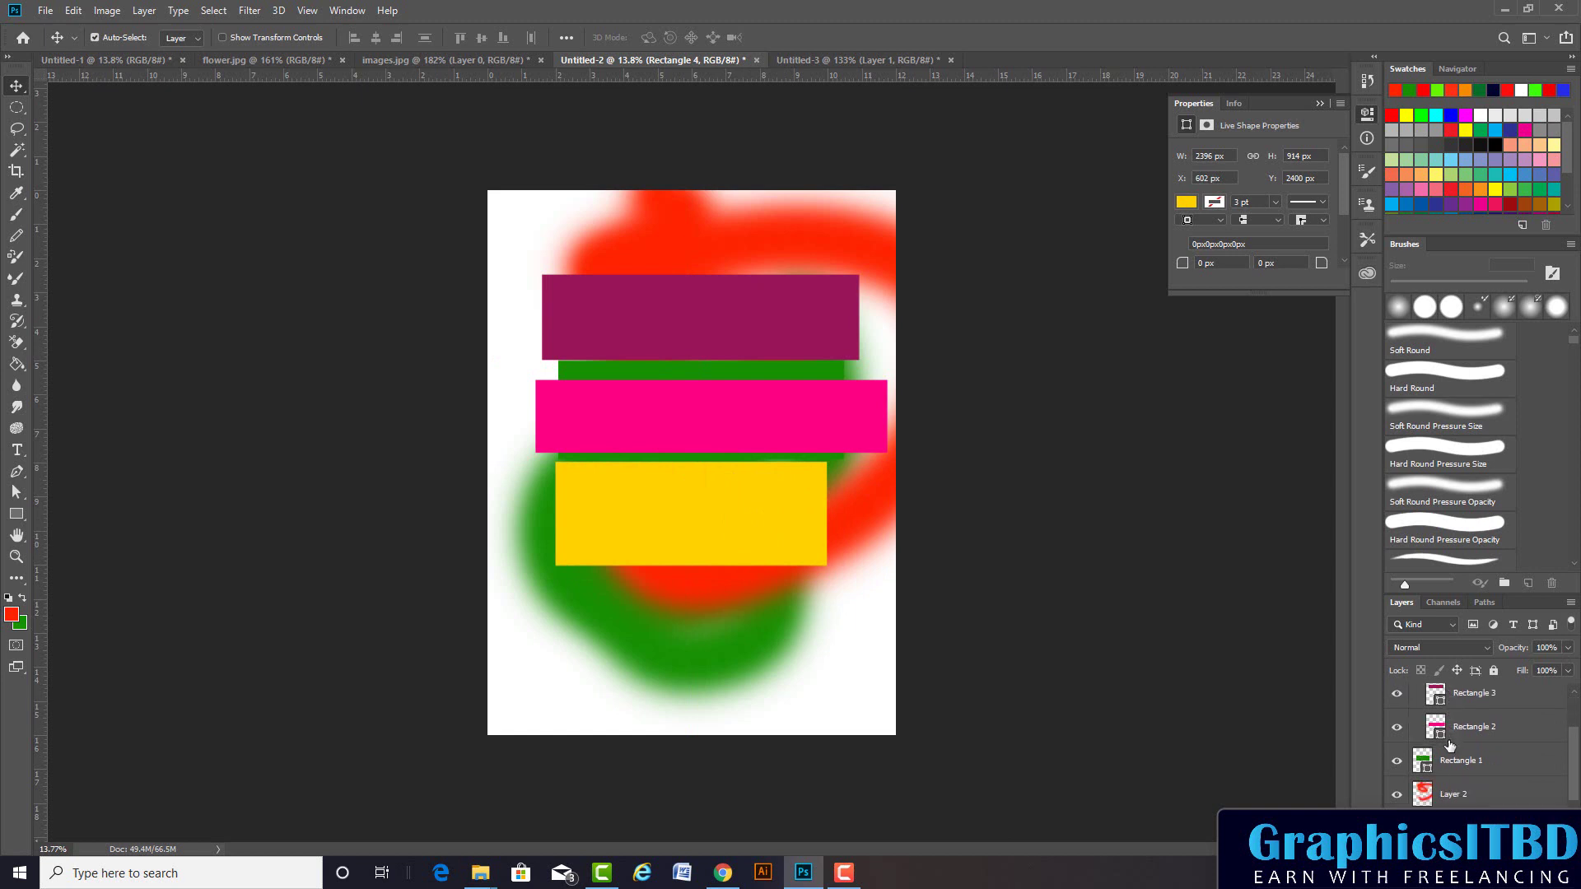
Inspect Group 1's rectangles in the Layers panel and select the collapsed group
click(1415, 694)
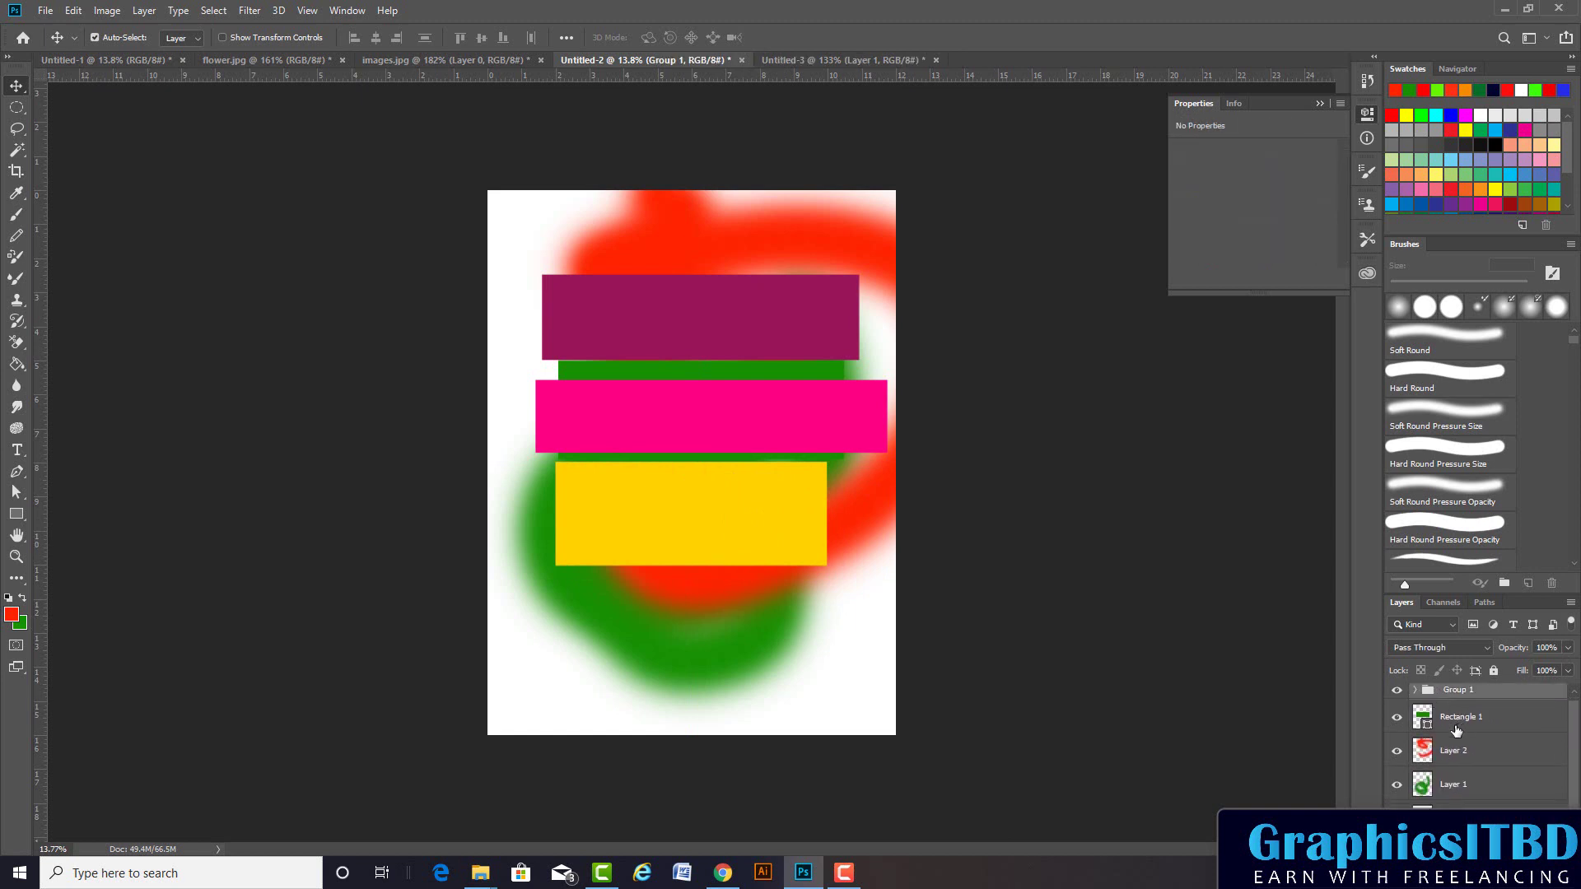
scroll(1454, 749, down, 1)
click(1458, 754)
scroll(1455, 720, up, 1)
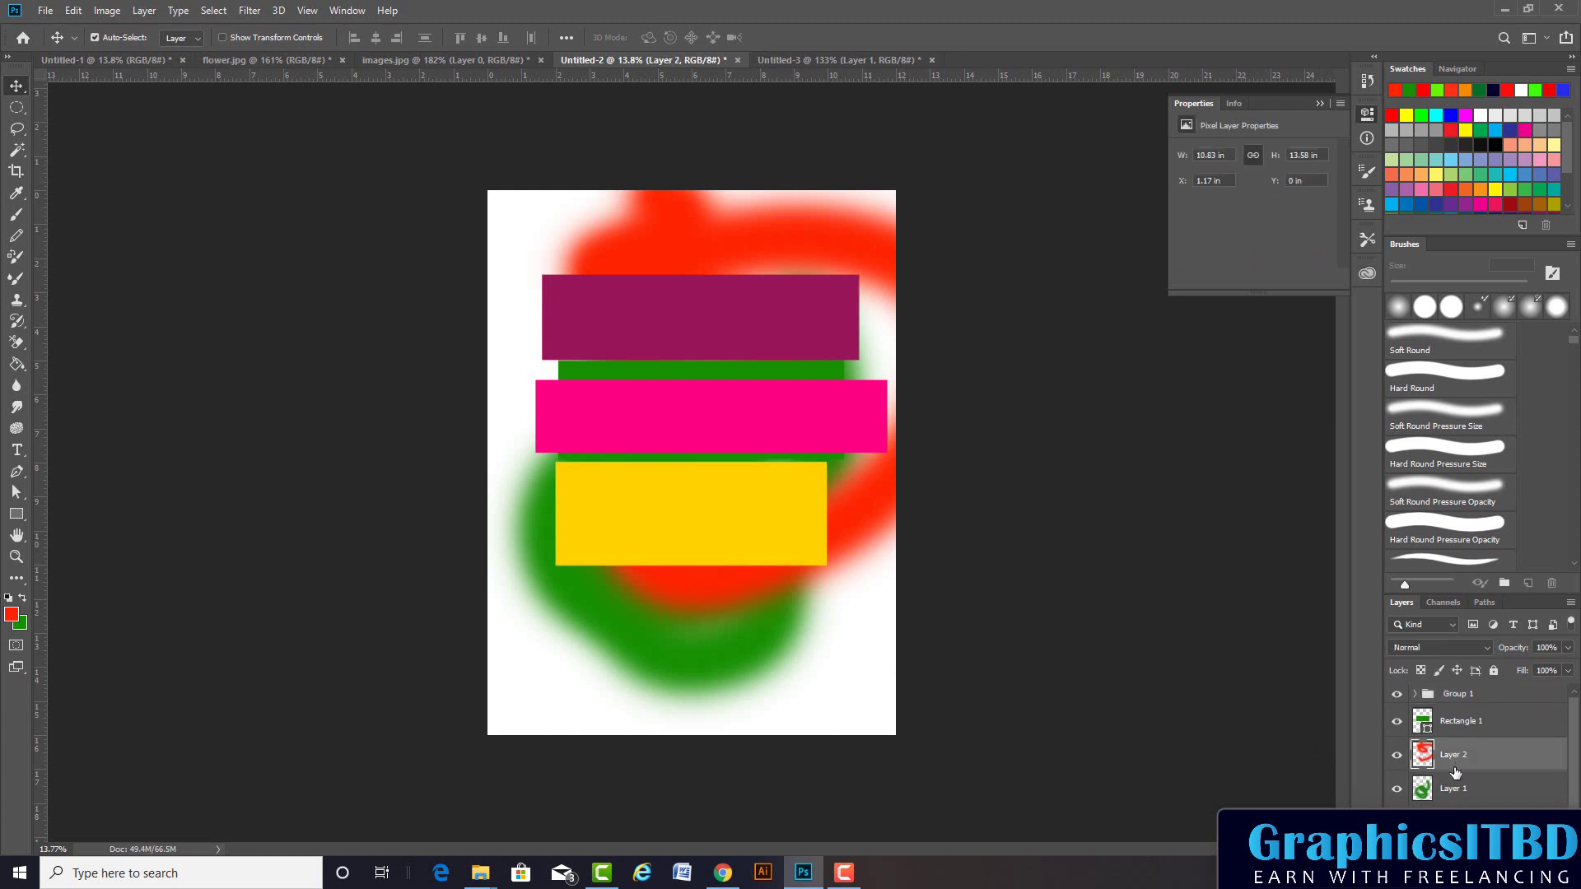
click(1415, 694)
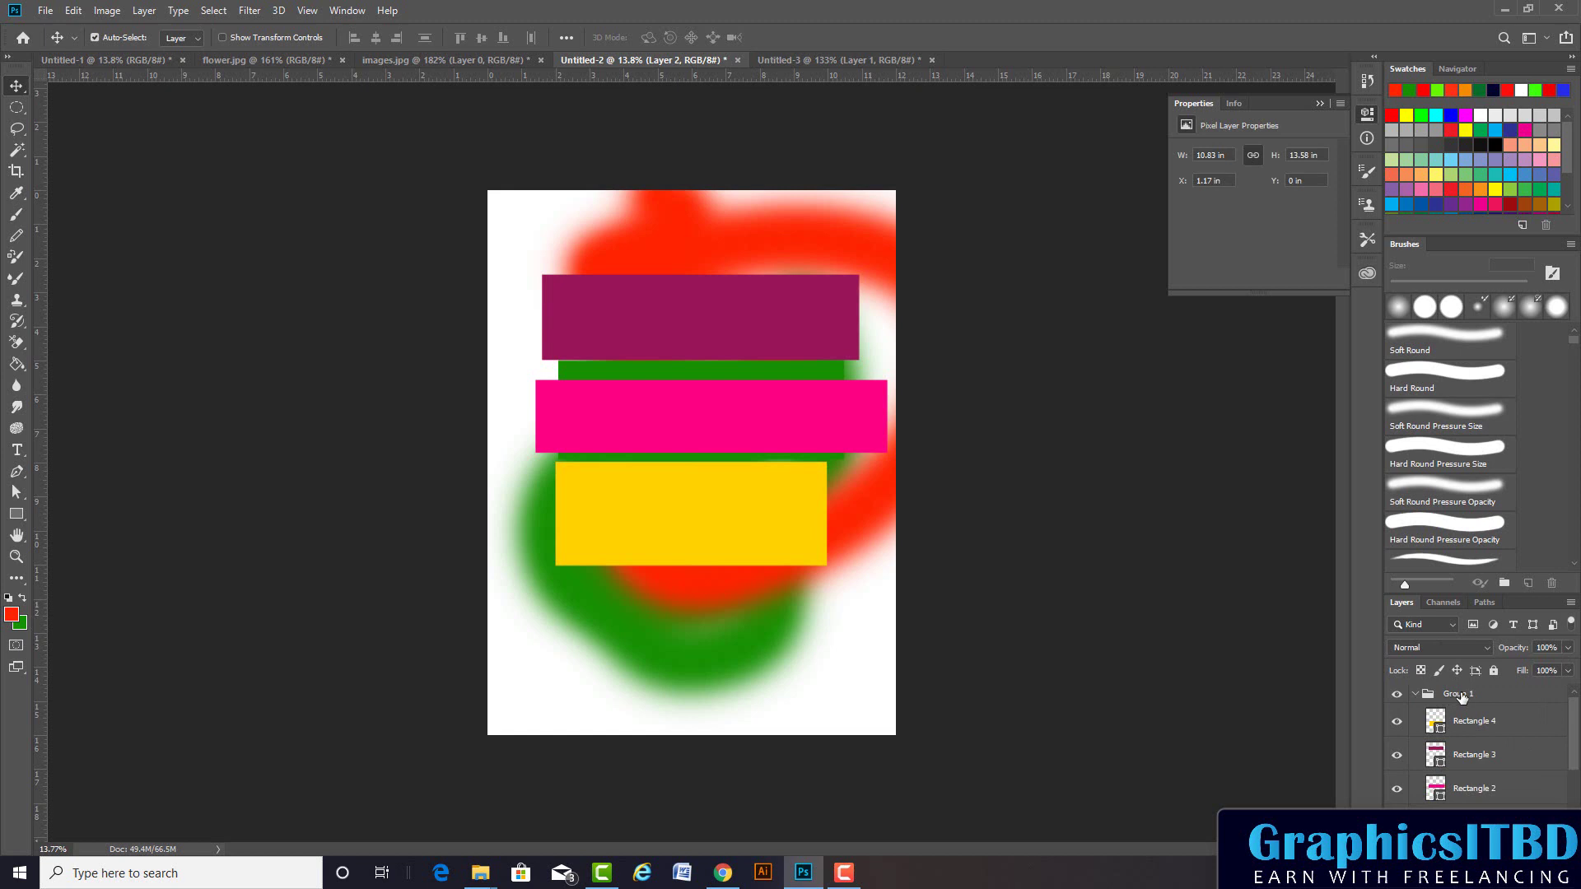
click(1461, 696)
click(1416, 695)
Ungroup Group 1 after cancelling Delete Group, then select Rectangle 2
right_click(1449, 695)
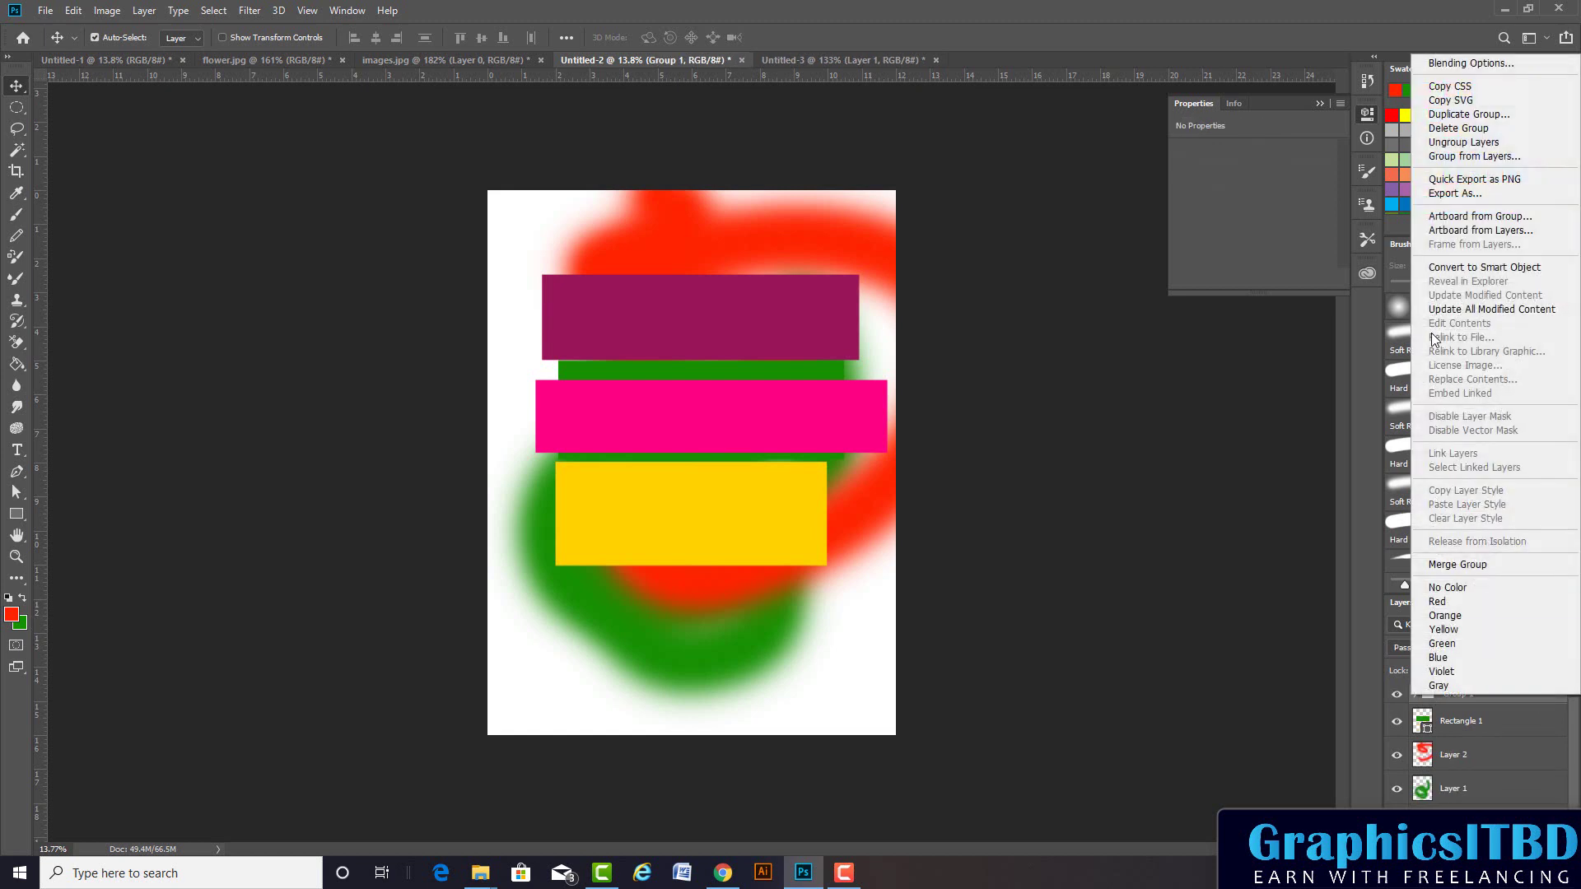
click(1469, 131)
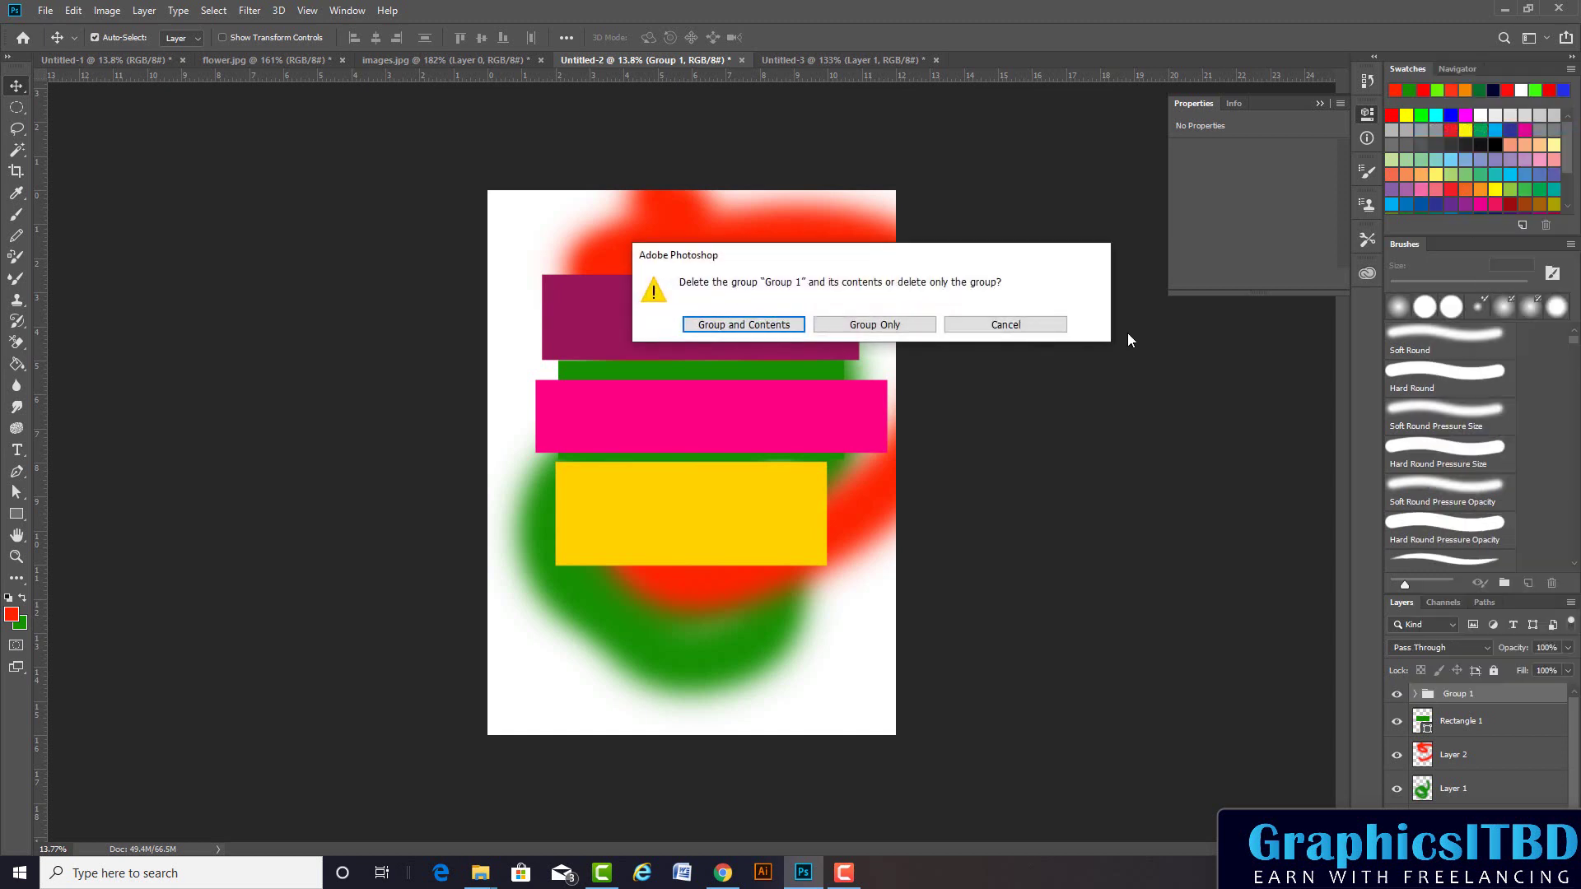
click(998, 324)
right_click(1466, 698)
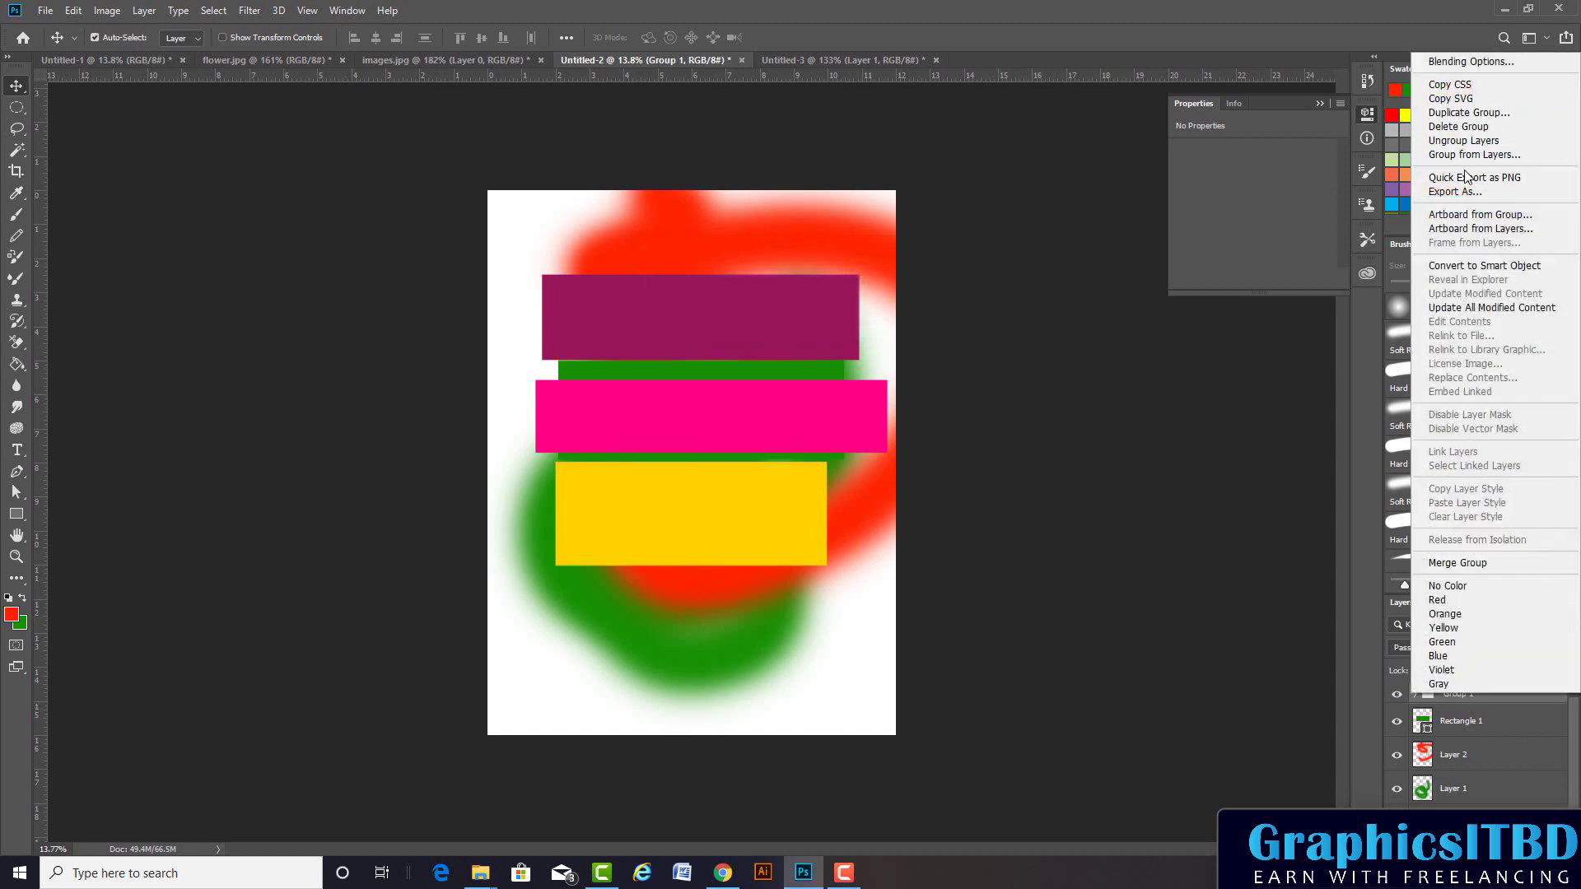
click(1464, 141)
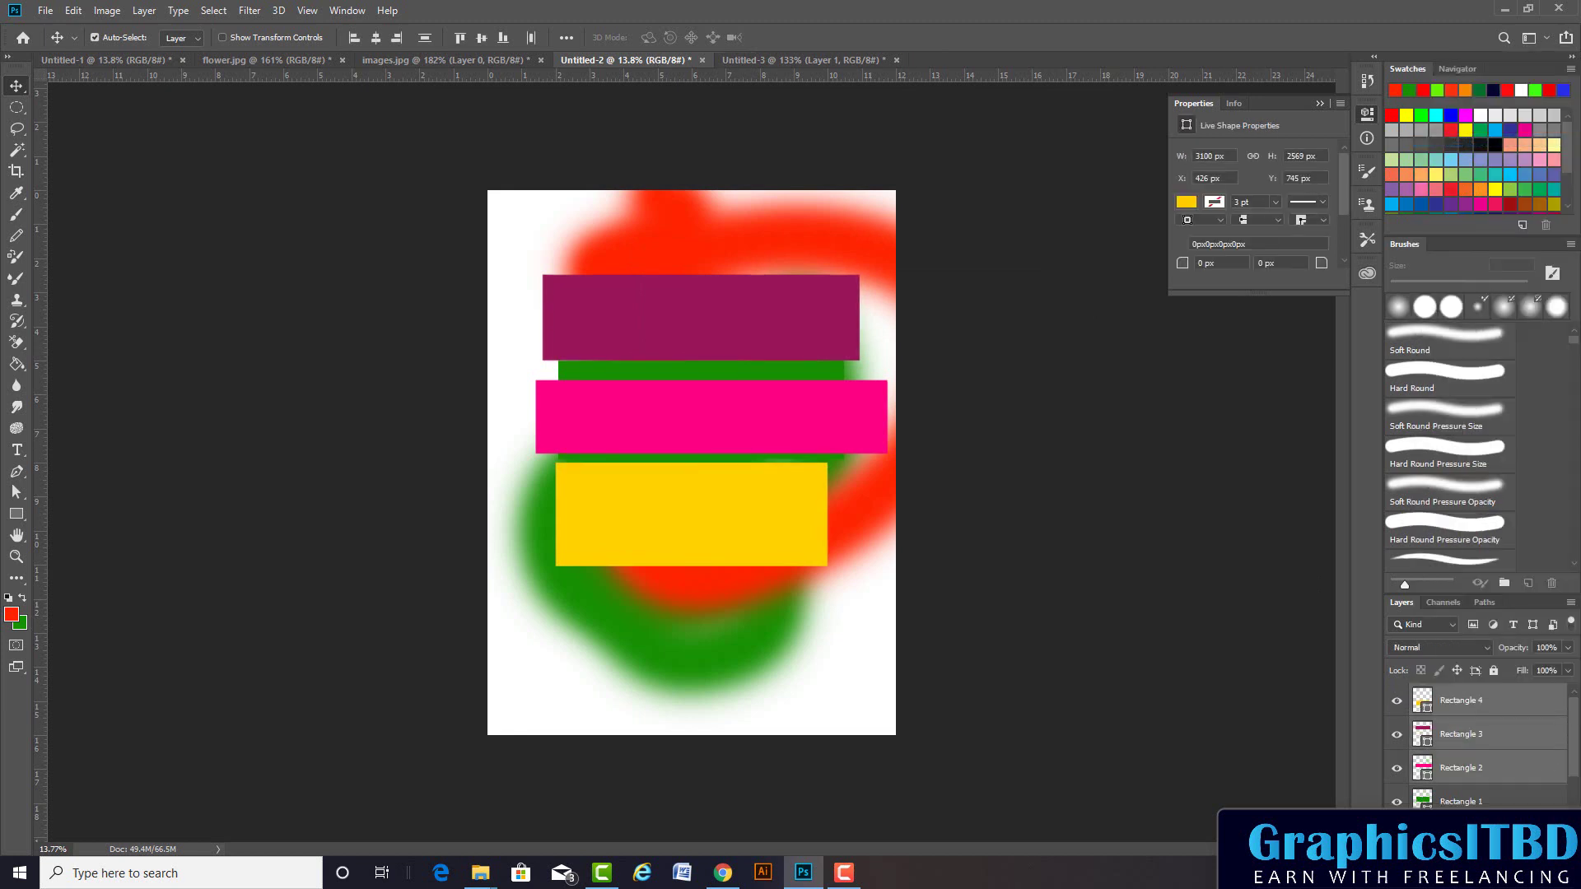
click(1474, 768)
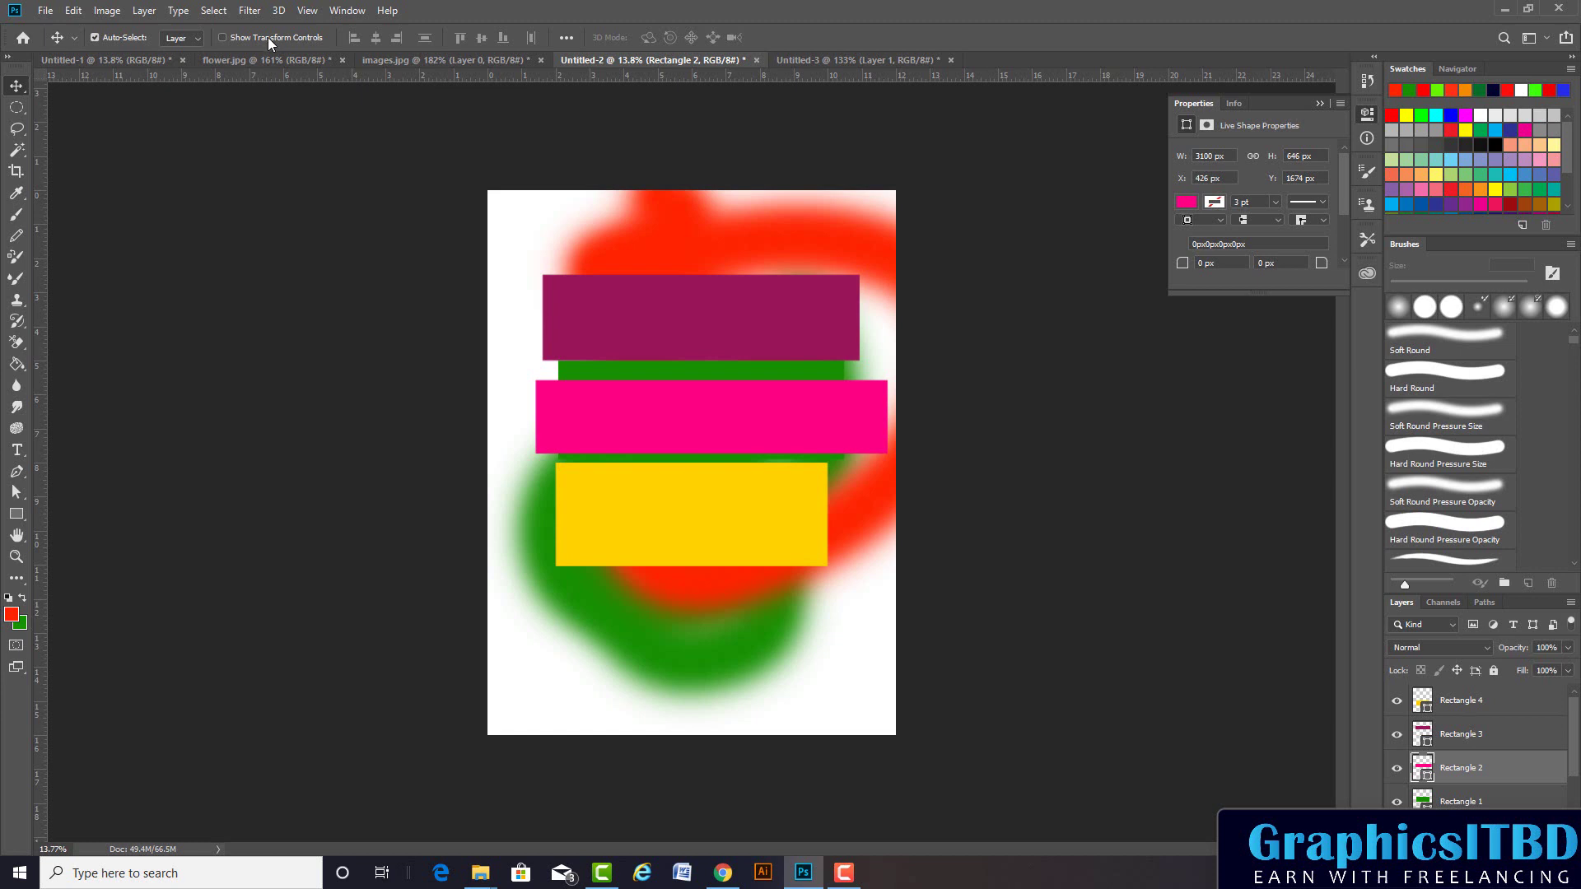
Lower the yellow Rectangle 4 slightly and scale it to an upright 2869 × 1069 px bar
click(1449, 736)
mouse_move(679, 528)
mouse_down()
mouse_move(680, 556)
mouse_move(719, 592)
mouse_move(733, 558)
mouse_up()
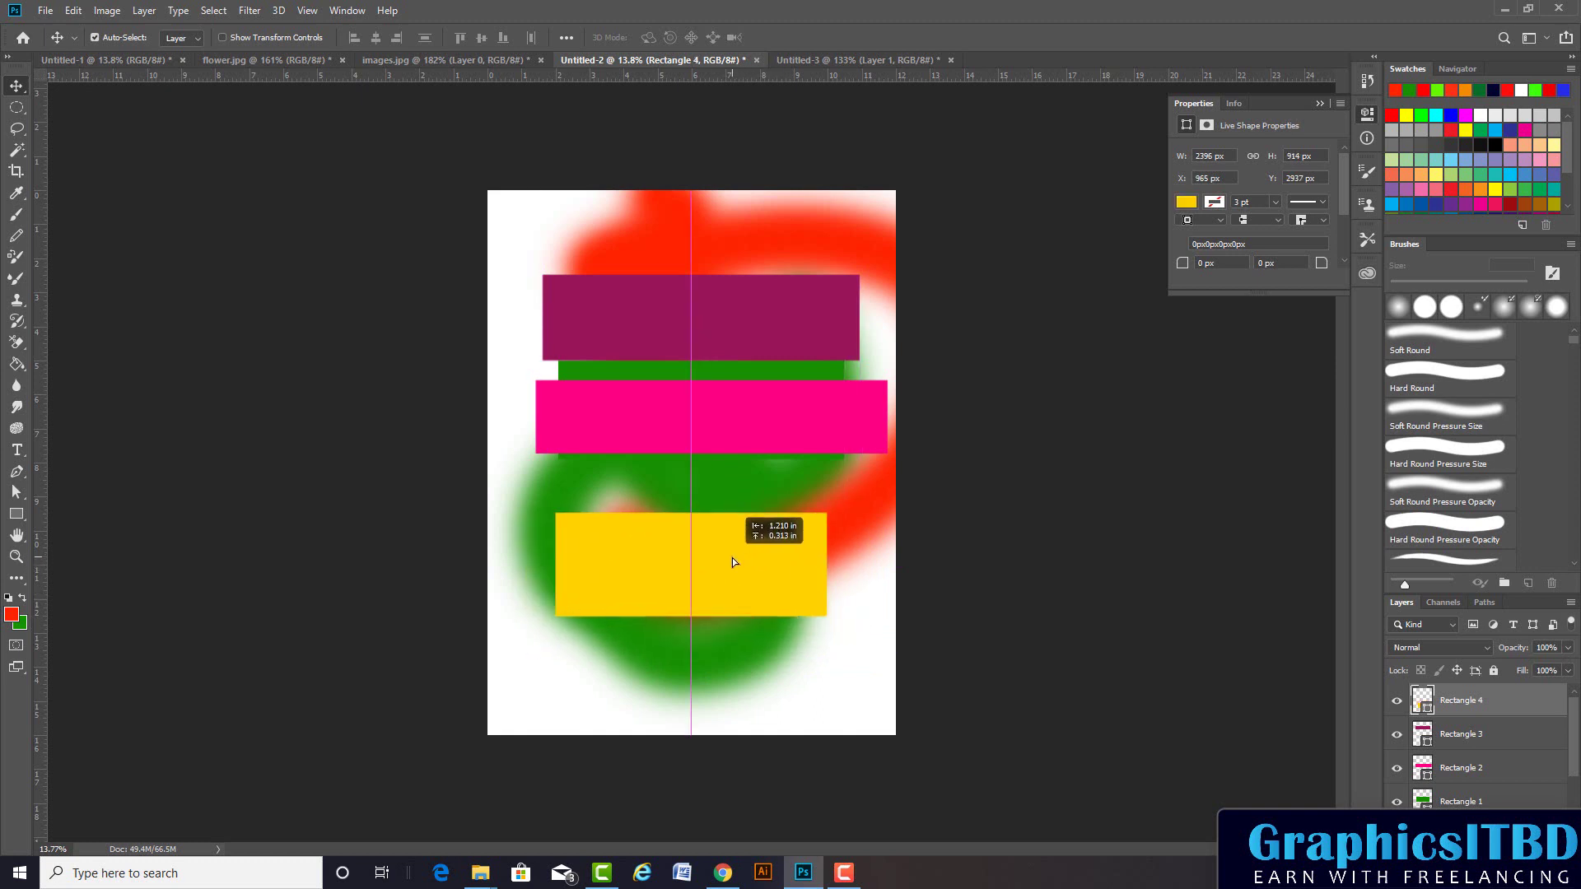
drag(733, 556, 730, 563)
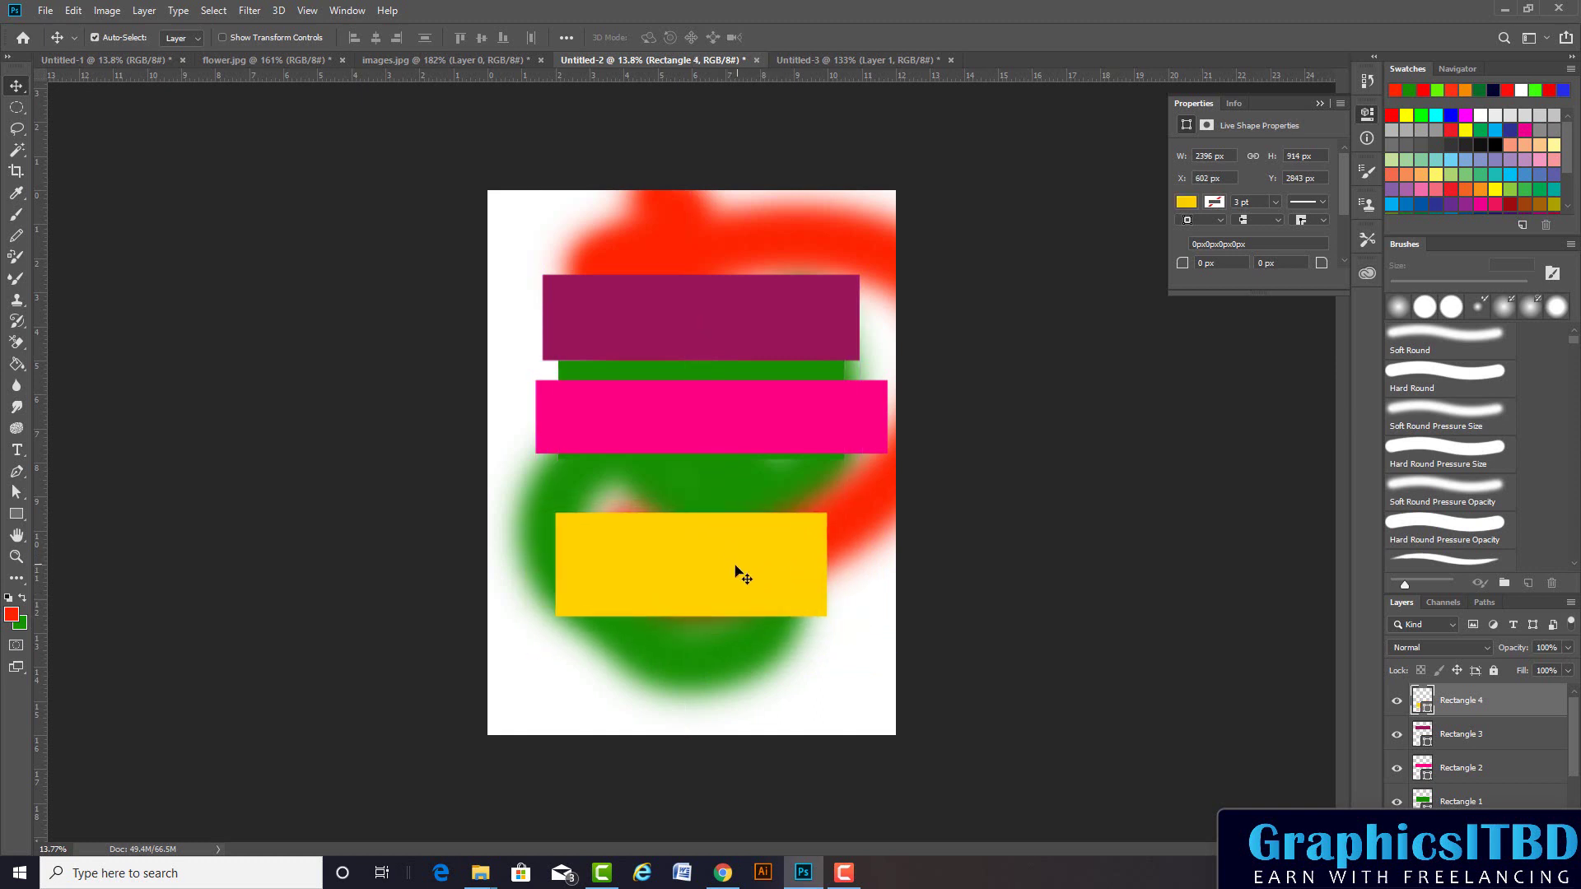
key(ctrl+t)
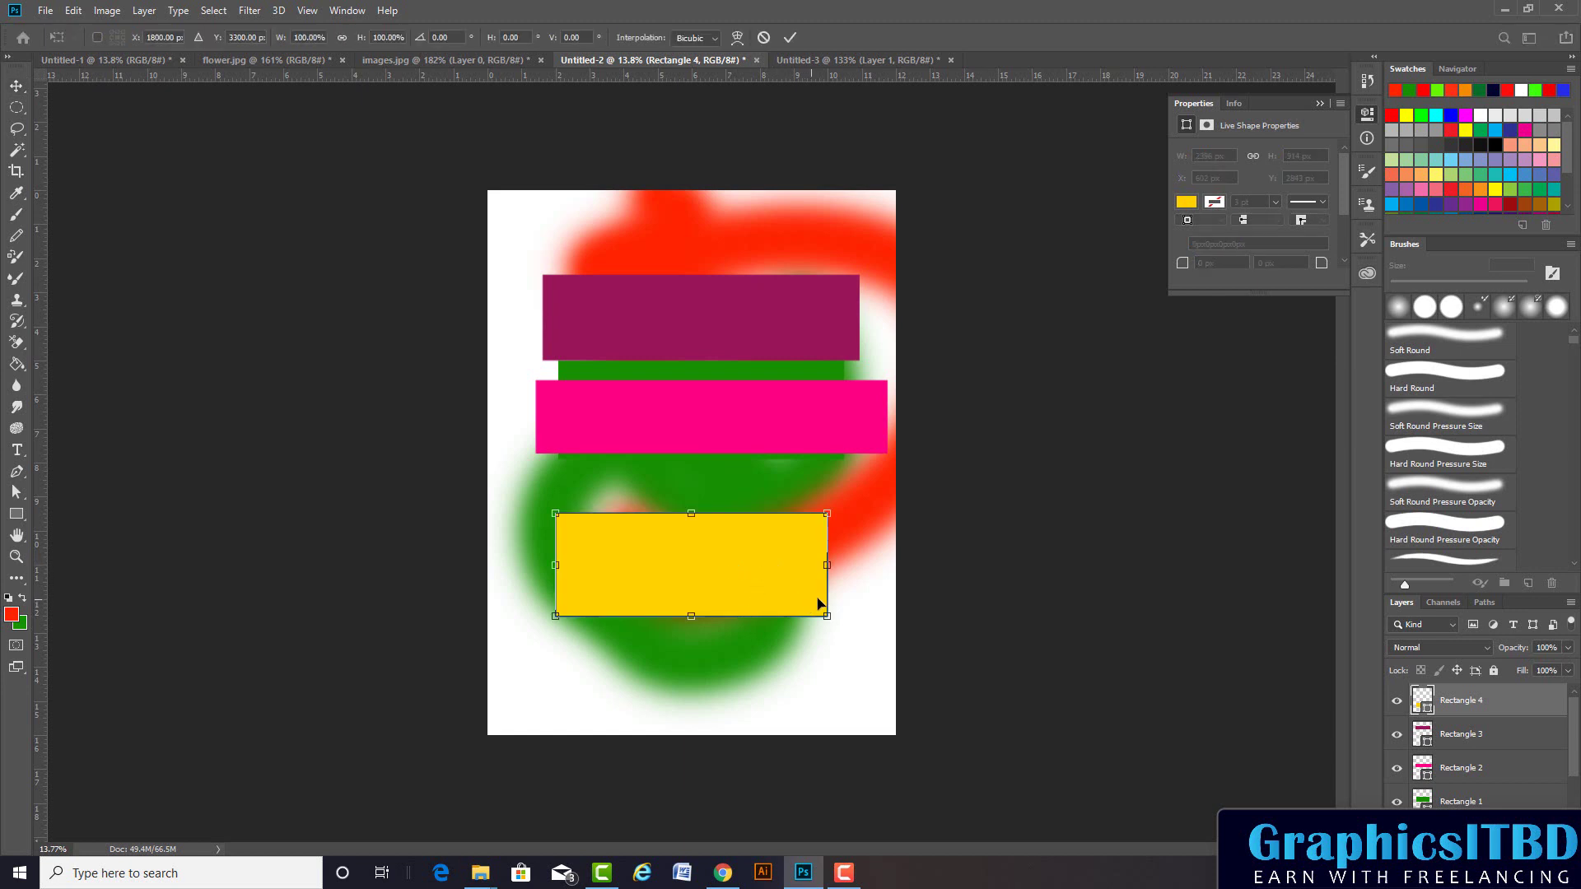
mouse_move(828, 616)
mouse_down()
mouse_move(789, 541)
mouse_move(784, 622)
mouse_move(829, 639)
mouse_move(750, 580)
mouse_move(868, 635)
mouse_move(762, 602)
mouse_move(976, 680)
mouse_move(750, 593)
mouse_move(836, 617)
mouse_move(819, 607)
mouse_move(875, 657)
mouse_move(823, 618)
mouse_move(919, 649)
mouse_move(806, 606)
mouse_move(914, 576)
mouse_move(783, 651)
mouse_move(914, 507)
mouse_move(831, 630)
mouse_move(837, 613)
mouse_move(671, 621)
mouse_move(723, 635)
mouse_move(803, 555)
mouse_up()
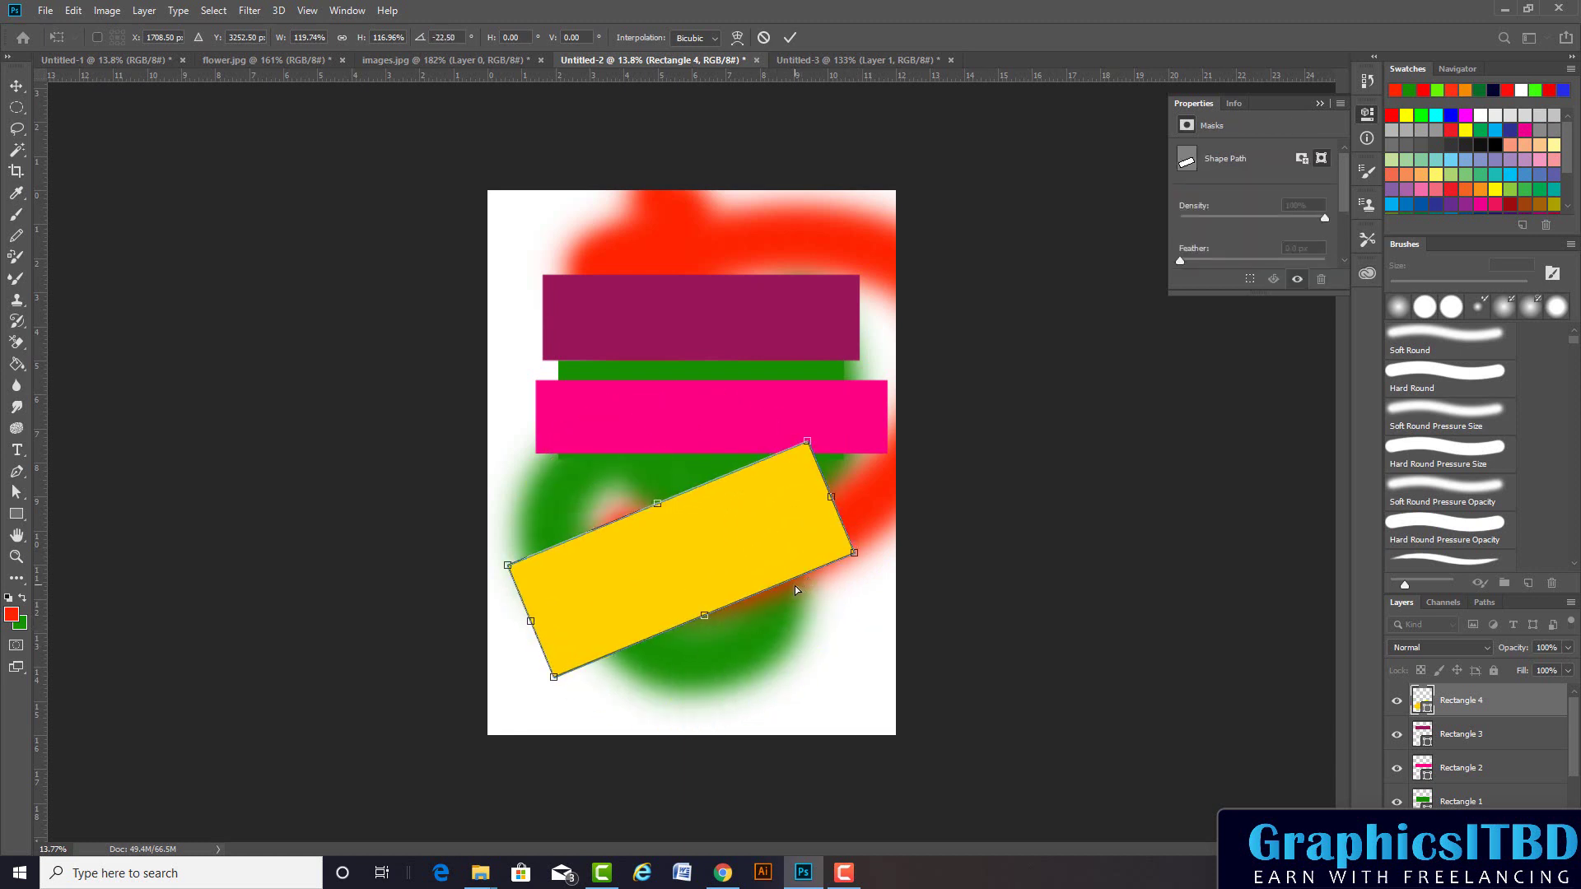
key(ctrl+z)
key(Return)
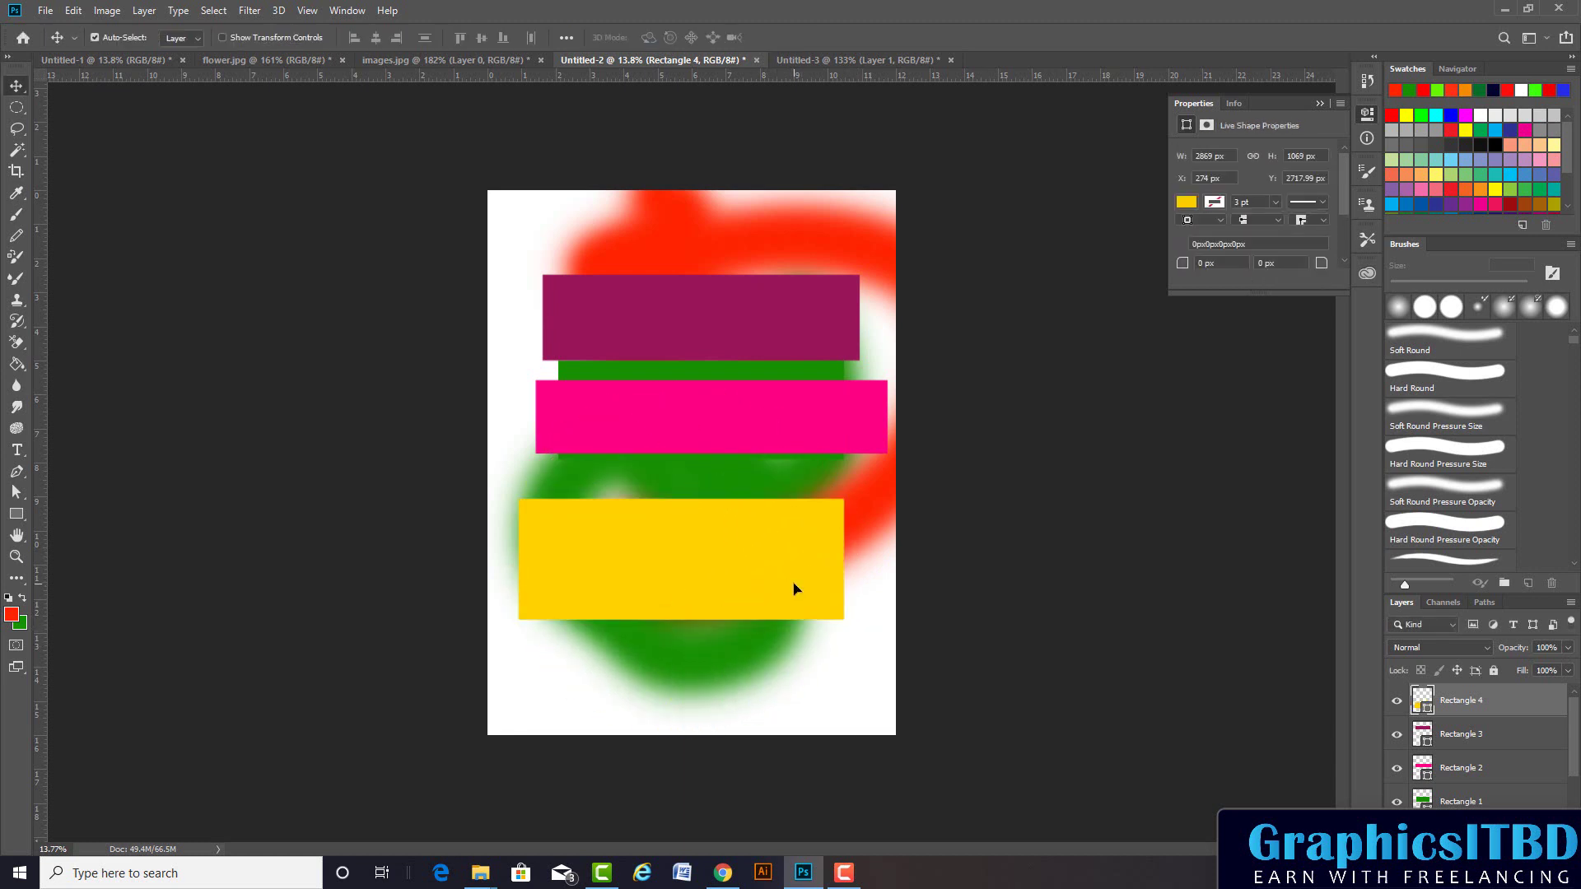
Nudge the pink Rectangle 2 left using transform handles, then disable Show Transform Controls
click(702, 422)
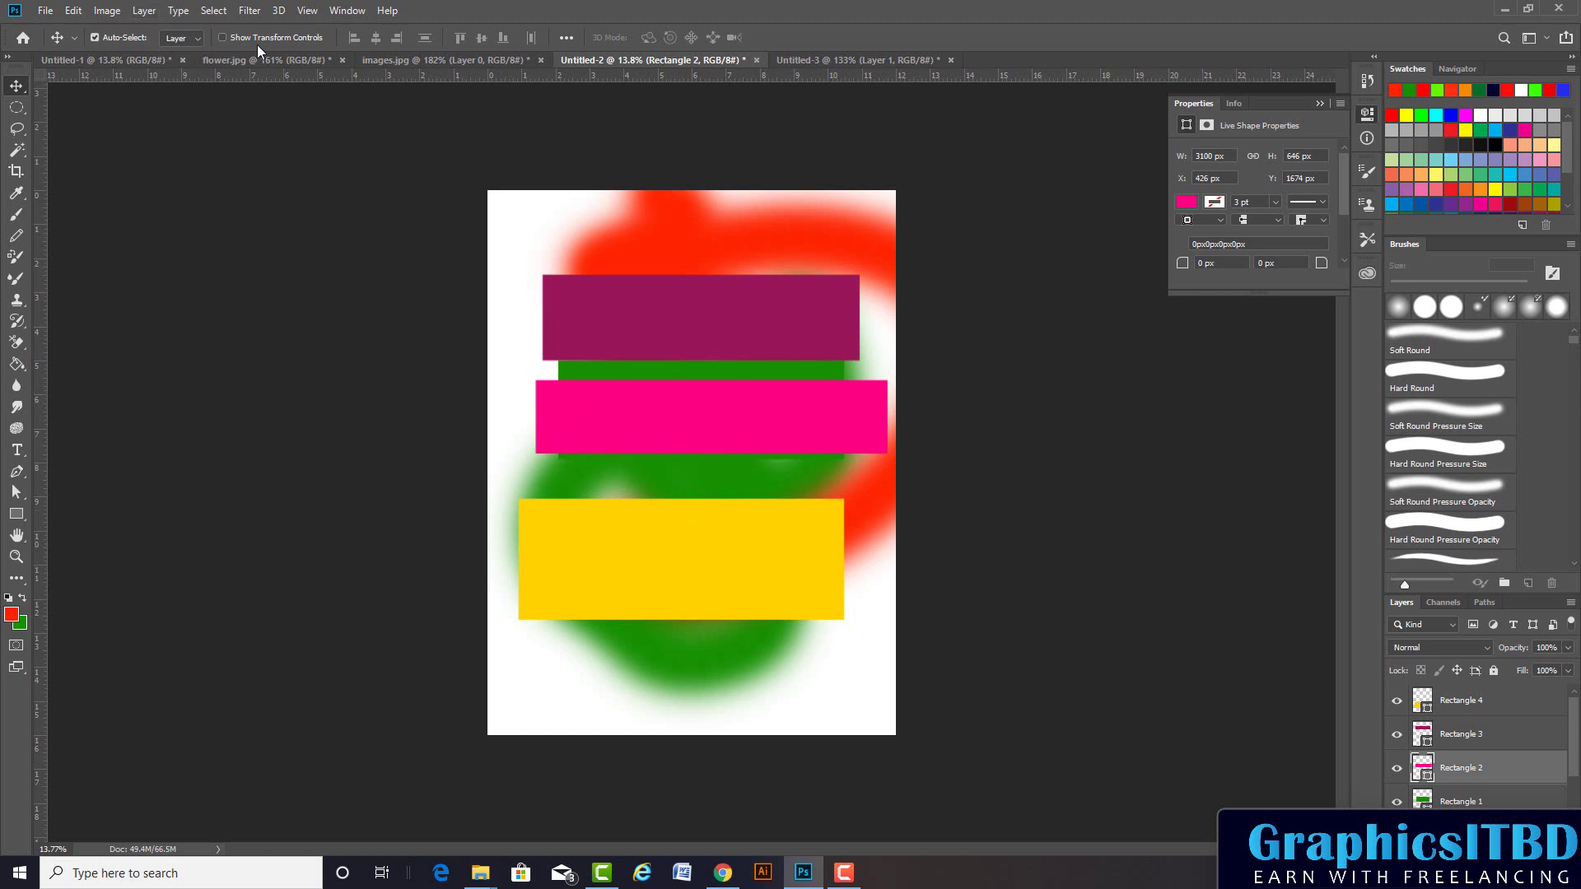
click(234, 38)
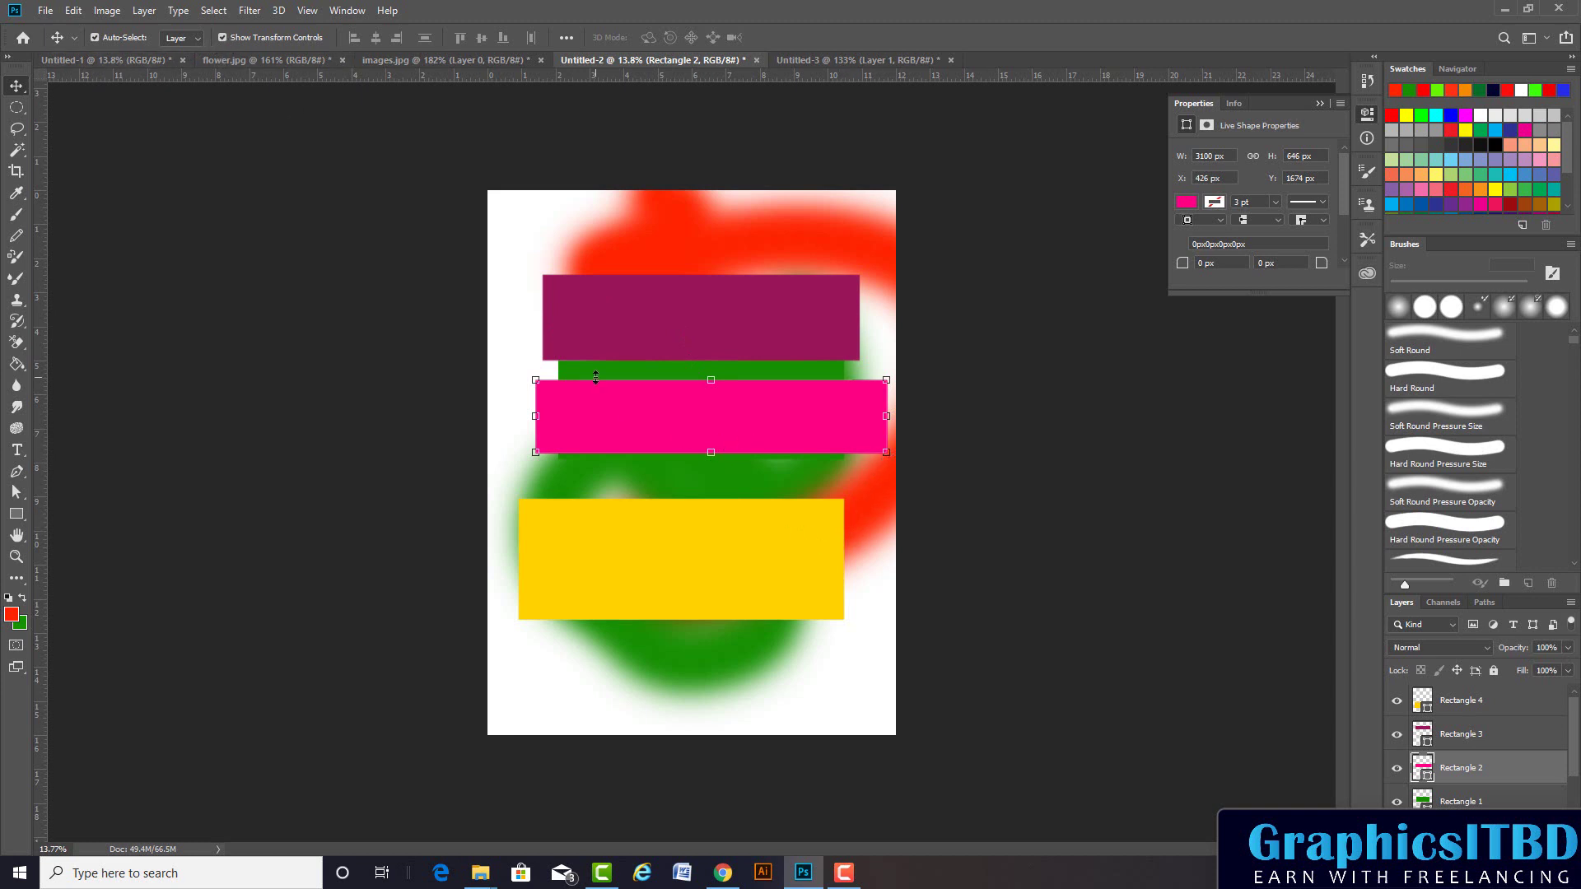
drag(690, 427, 703, 383)
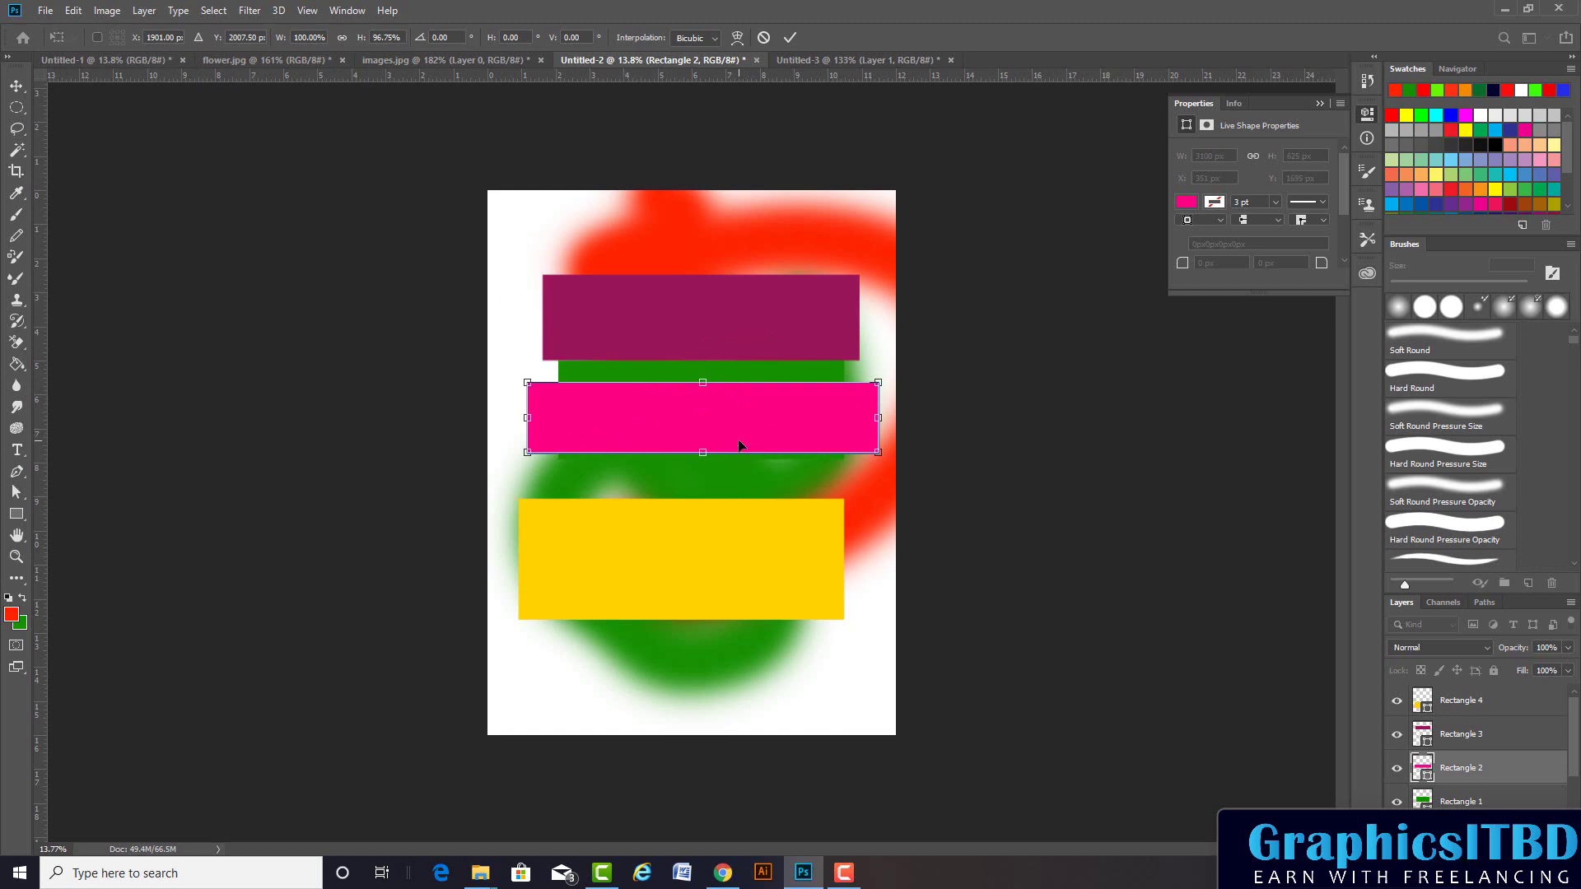
text(190)
key(Return)
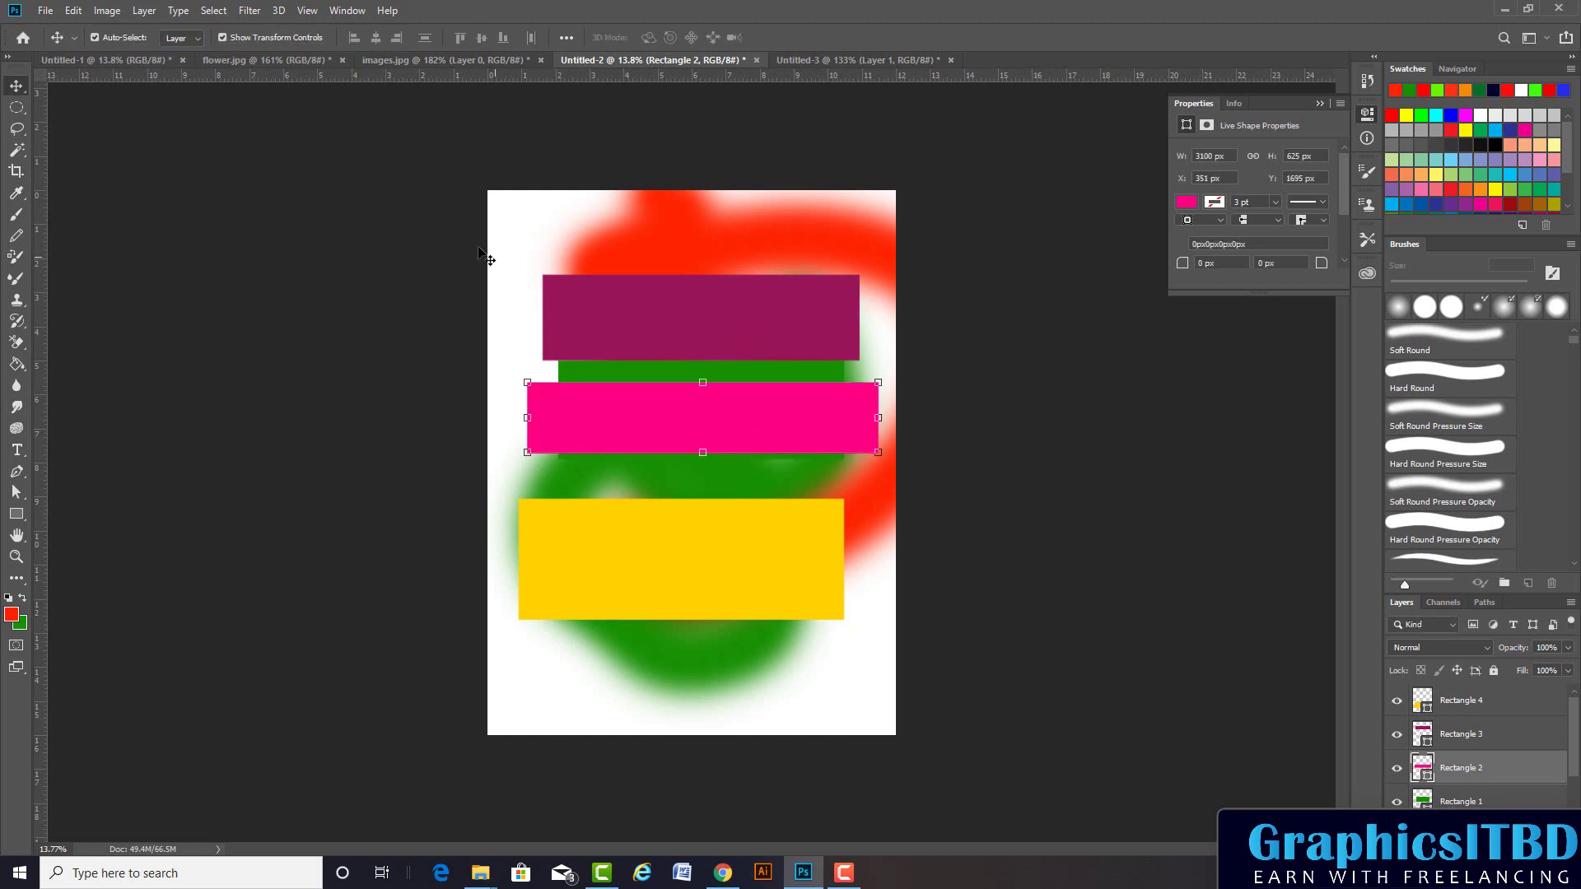
click(240, 38)
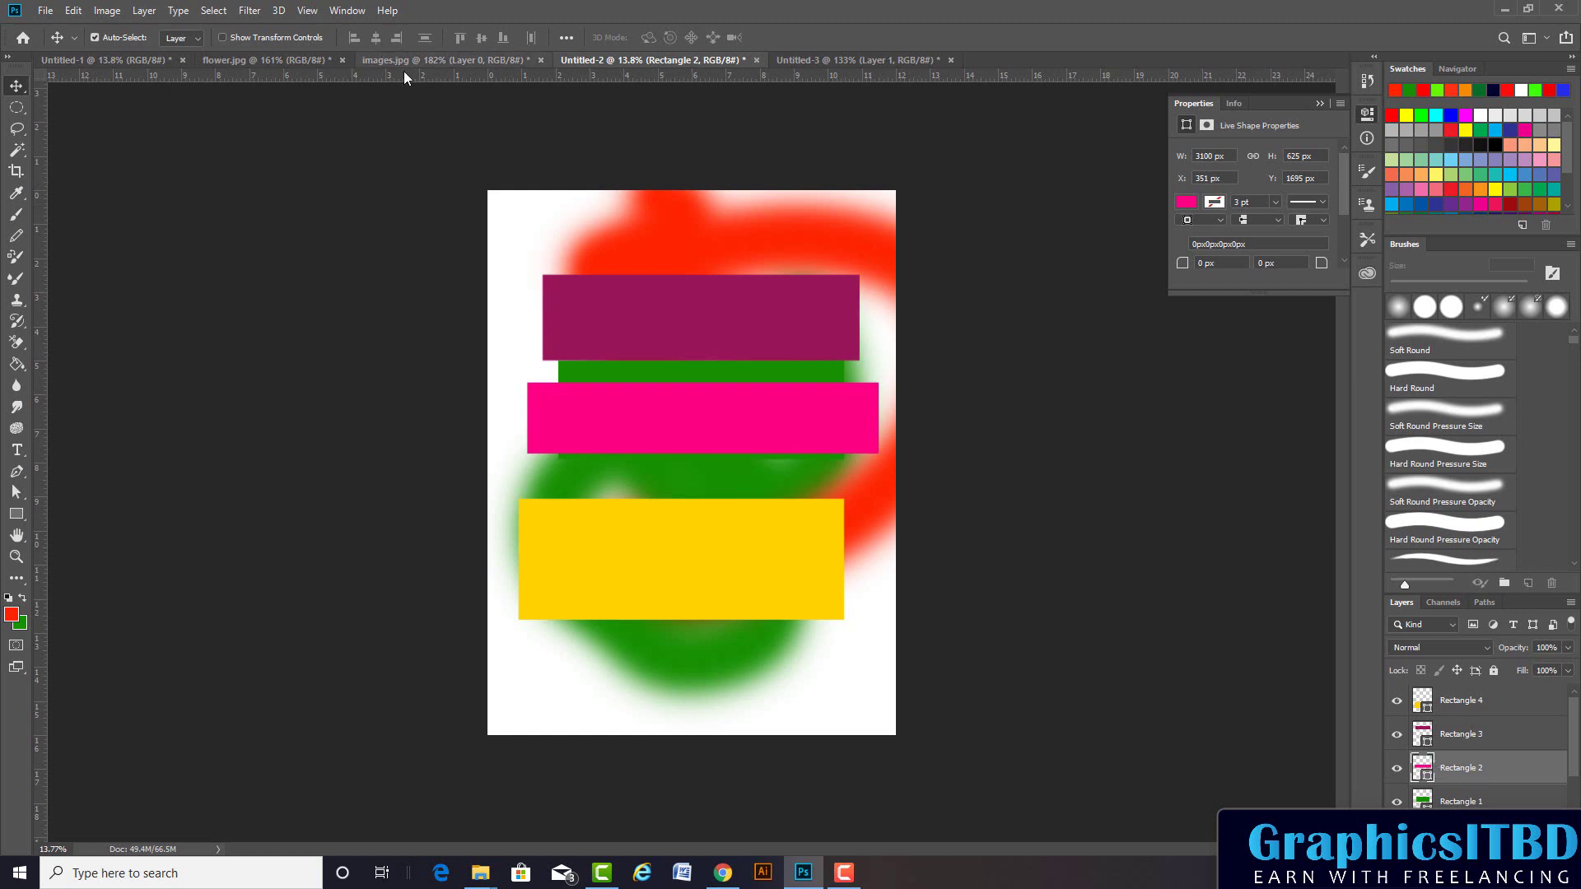
Hide the red Layer 2, green Layer 1 and green Rectangle 1 layers
scroll(1462, 785, down, 1)
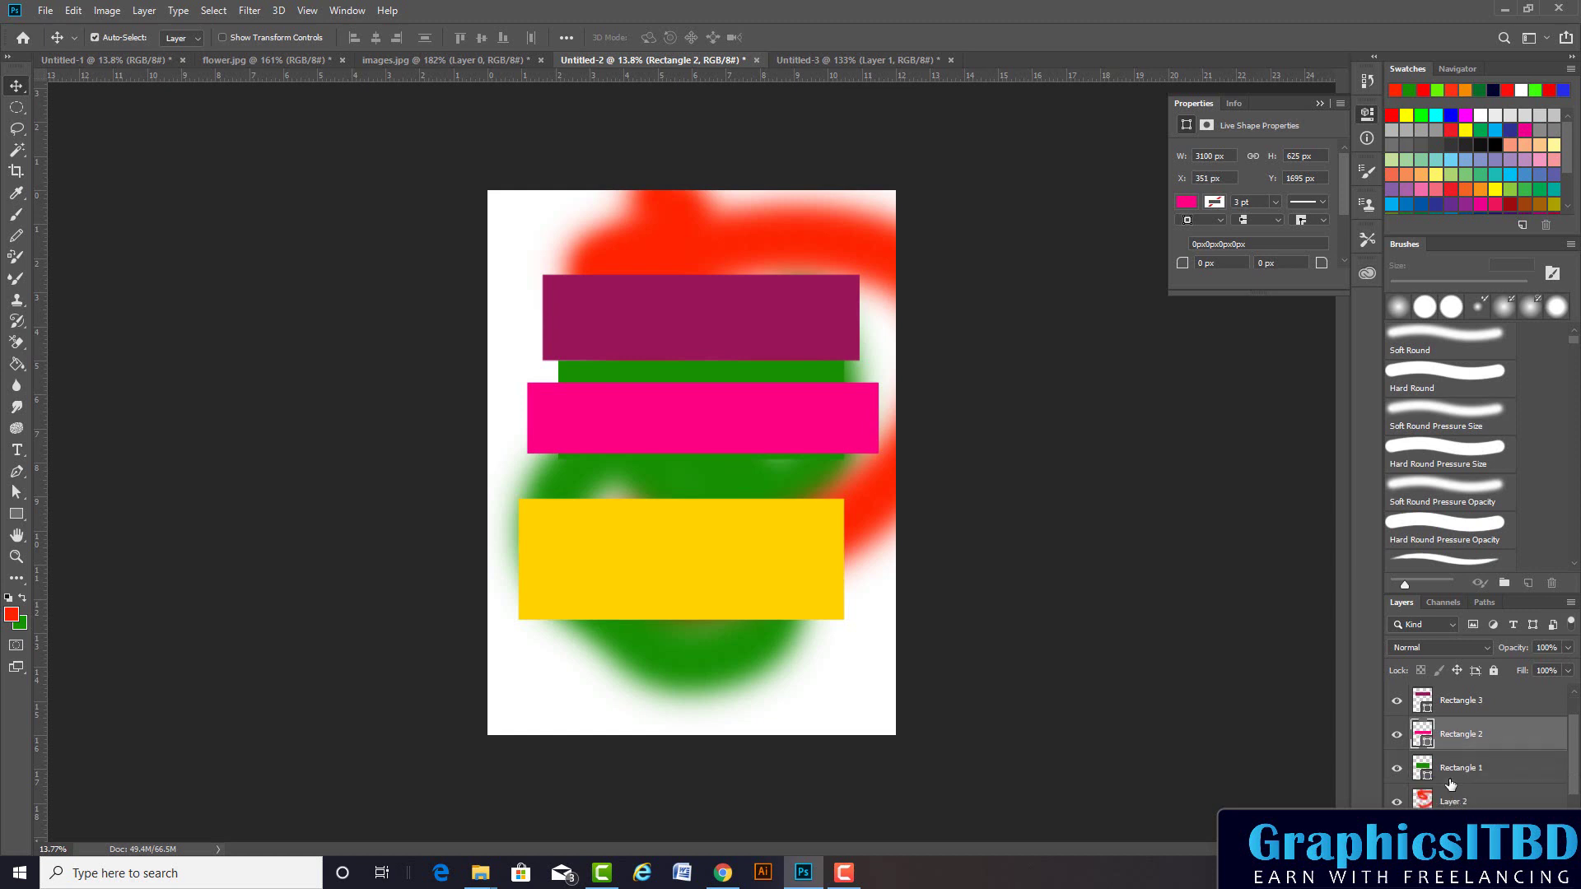
click(1479, 710)
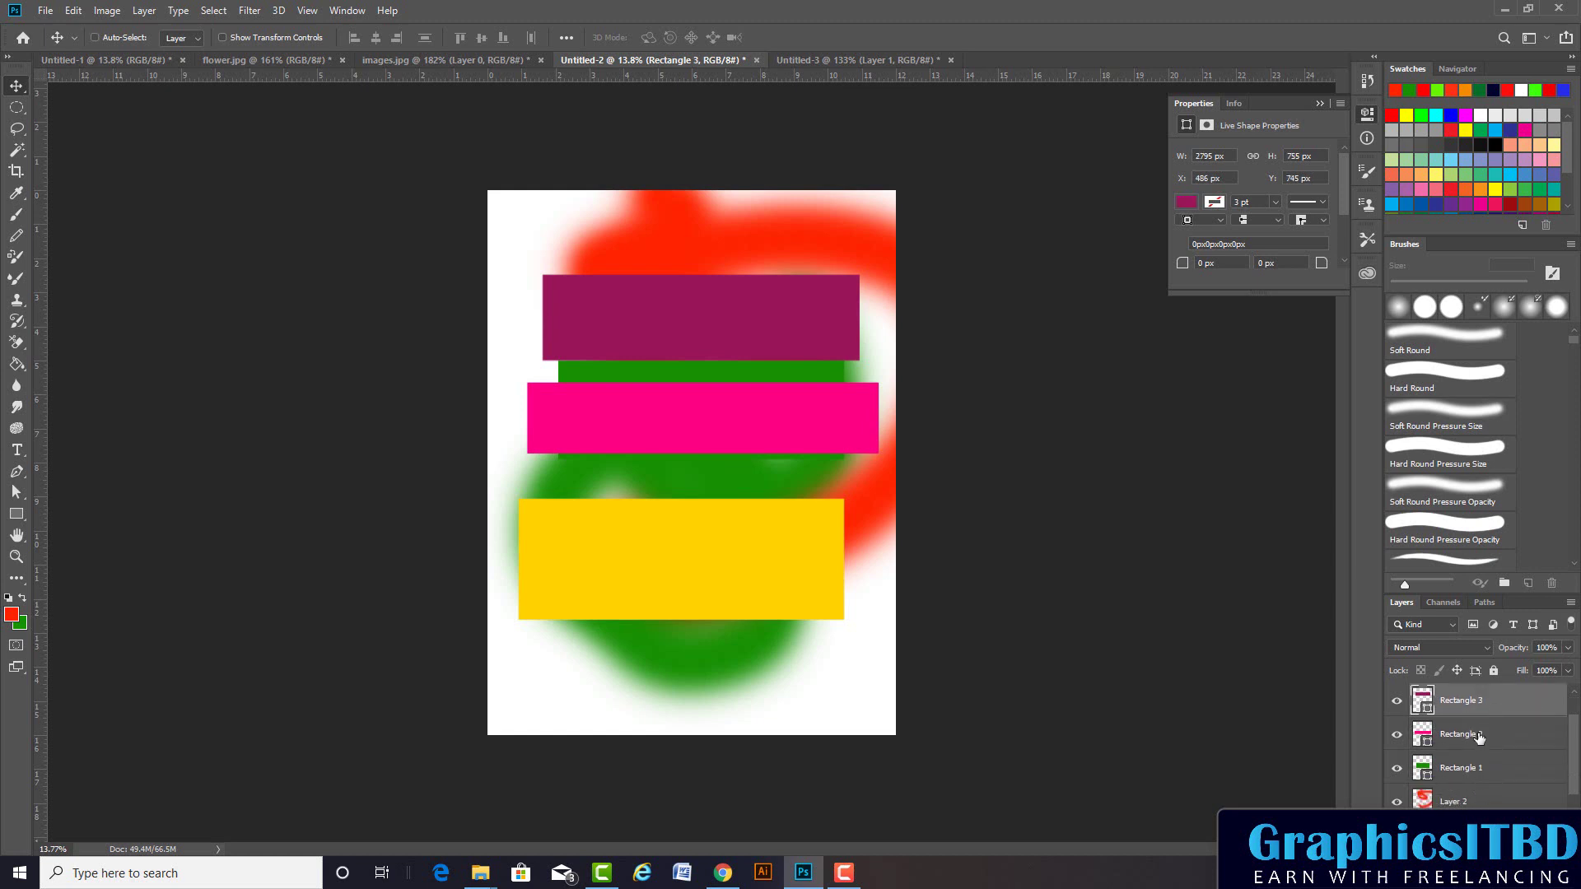
scroll(1469, 791, down, 1)
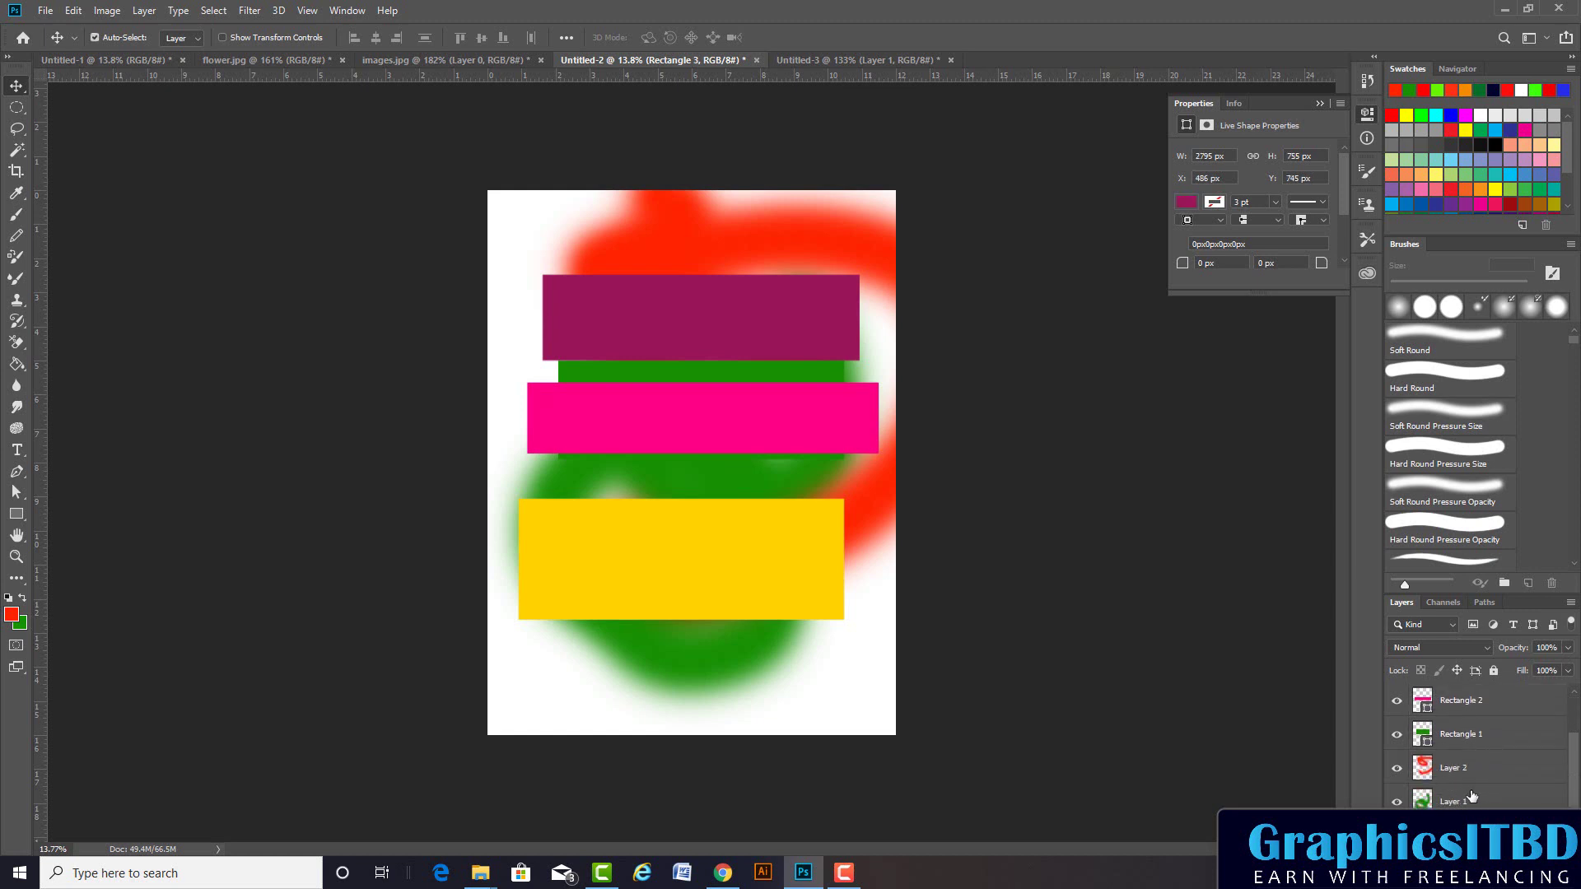
click(1397, 750)
click(1397, 784)
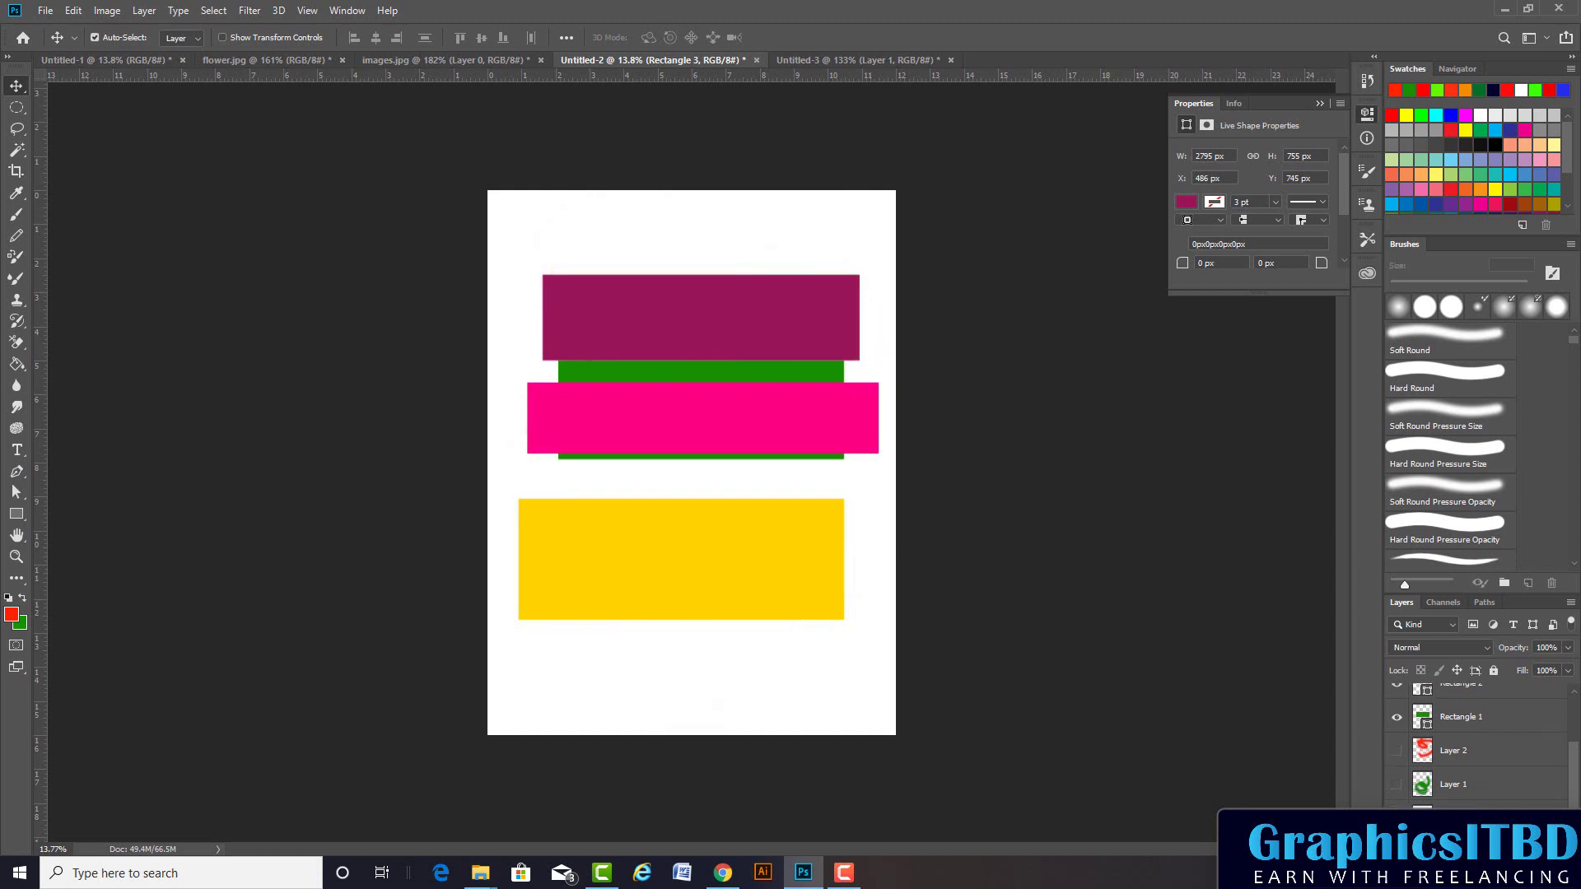
scroll(1474, 745, up, 2)
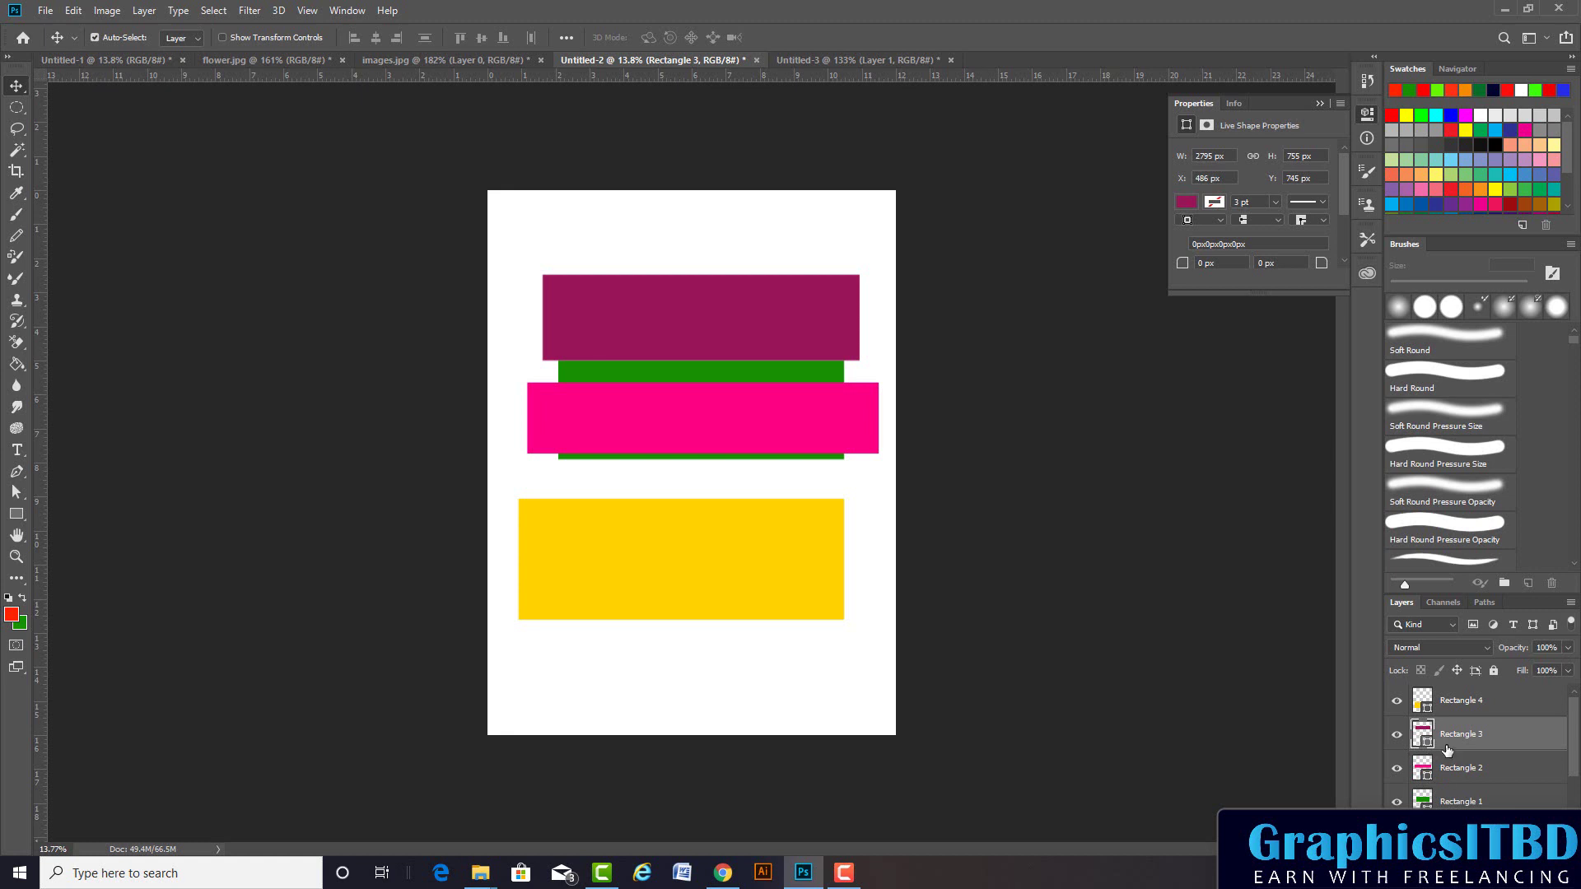
scroll(1444, 762, down, 2)
scroll(1445, 765, up, 2)
click(1397, 801)
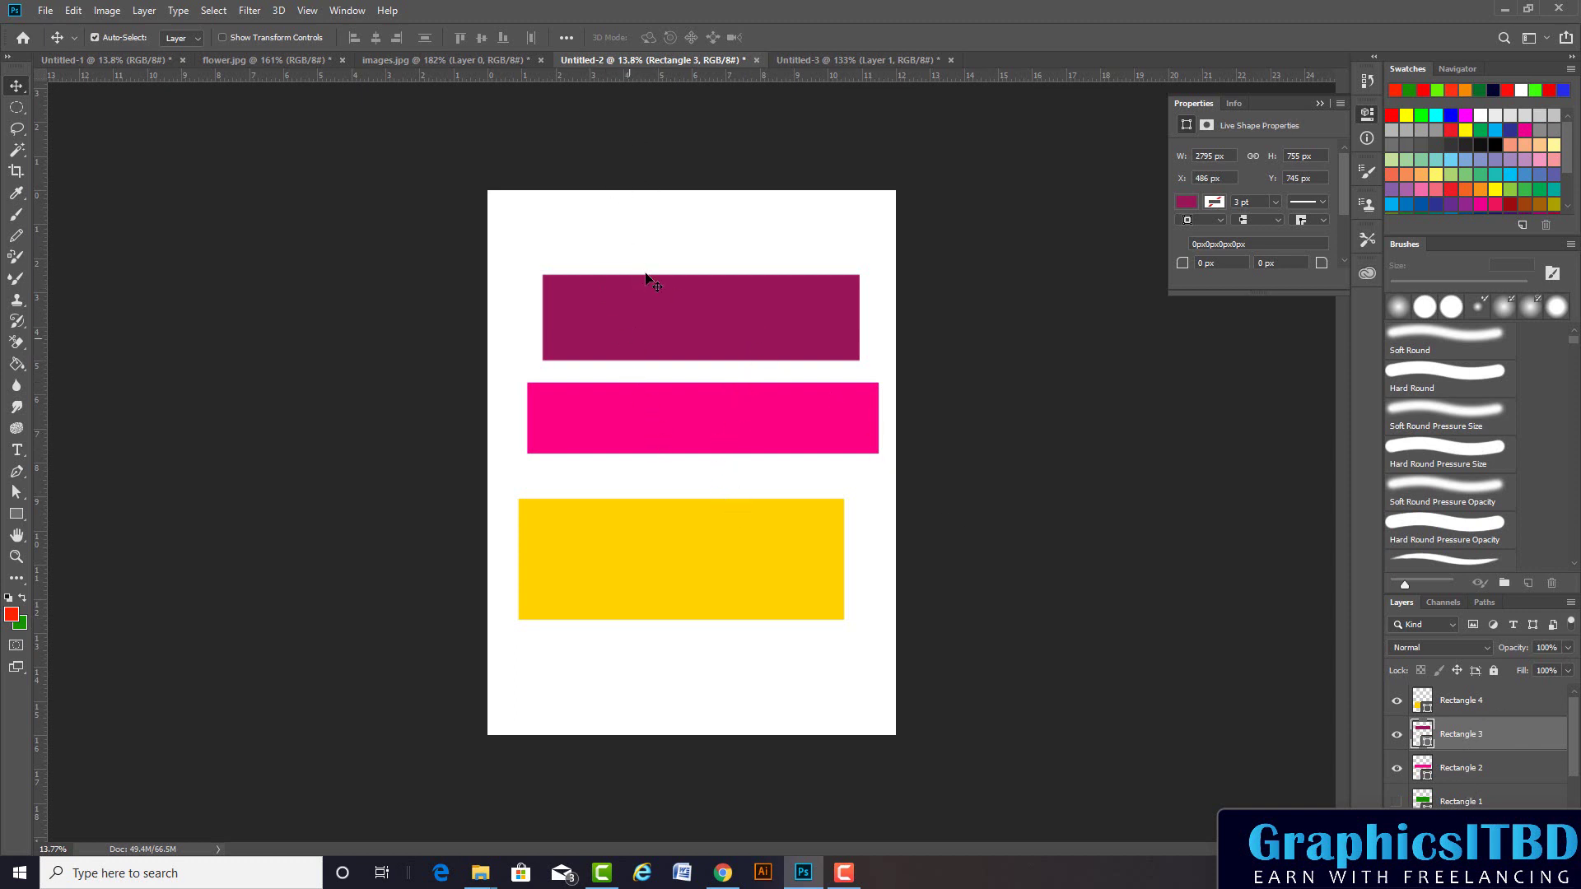
Select Rectangles 4, 3 and 2 and align their right edges, after trying left and centre
click(1461, 706)
ctrl+click(1456, 735)
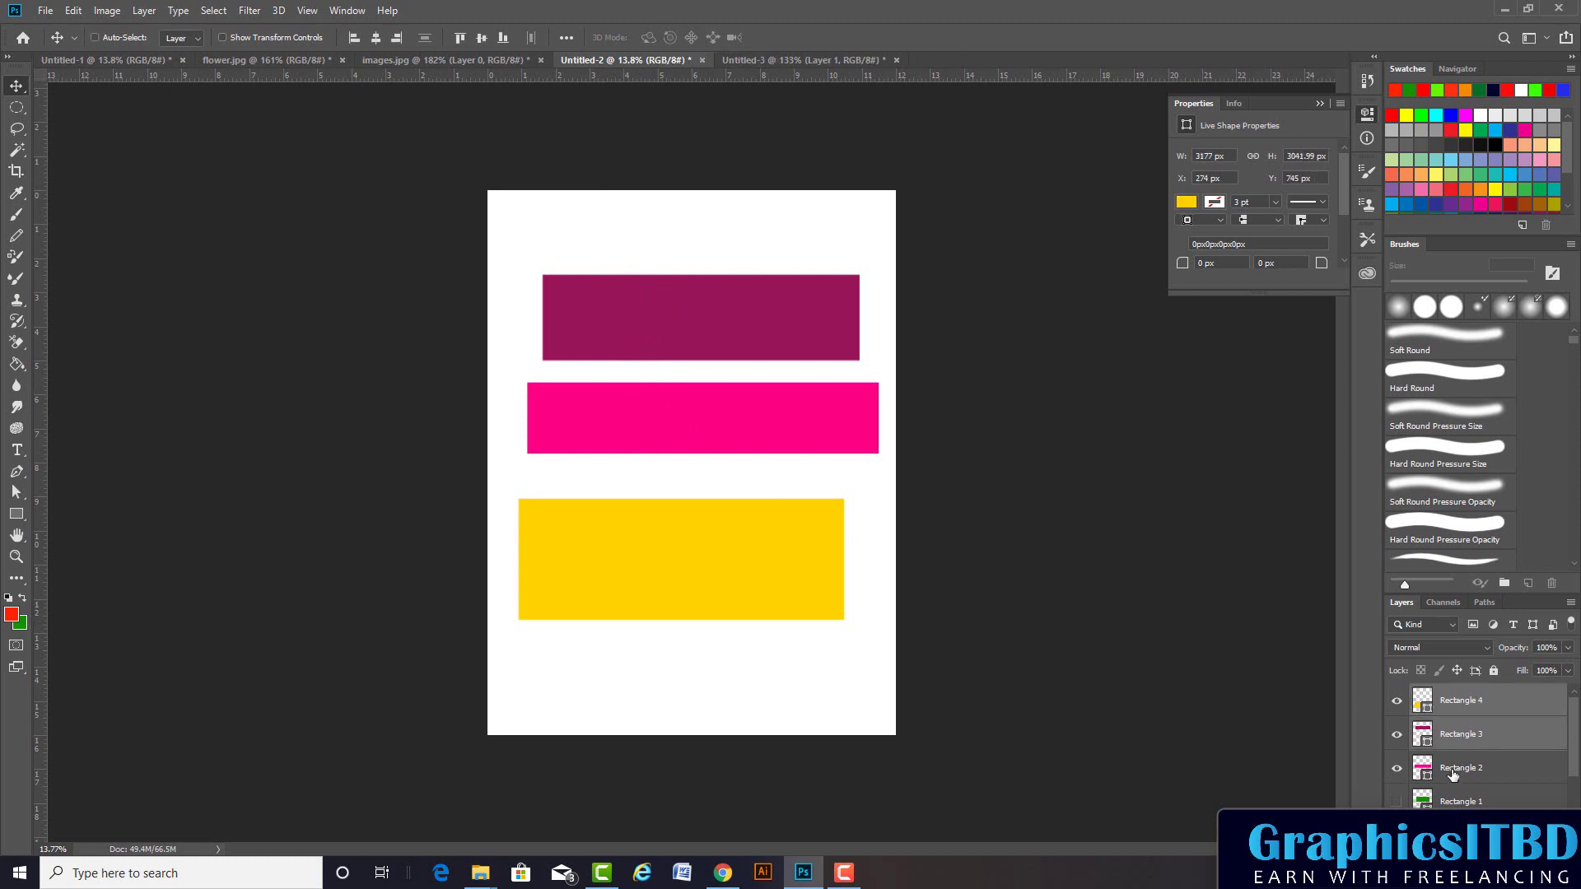
ctrl+click(1455, 773)
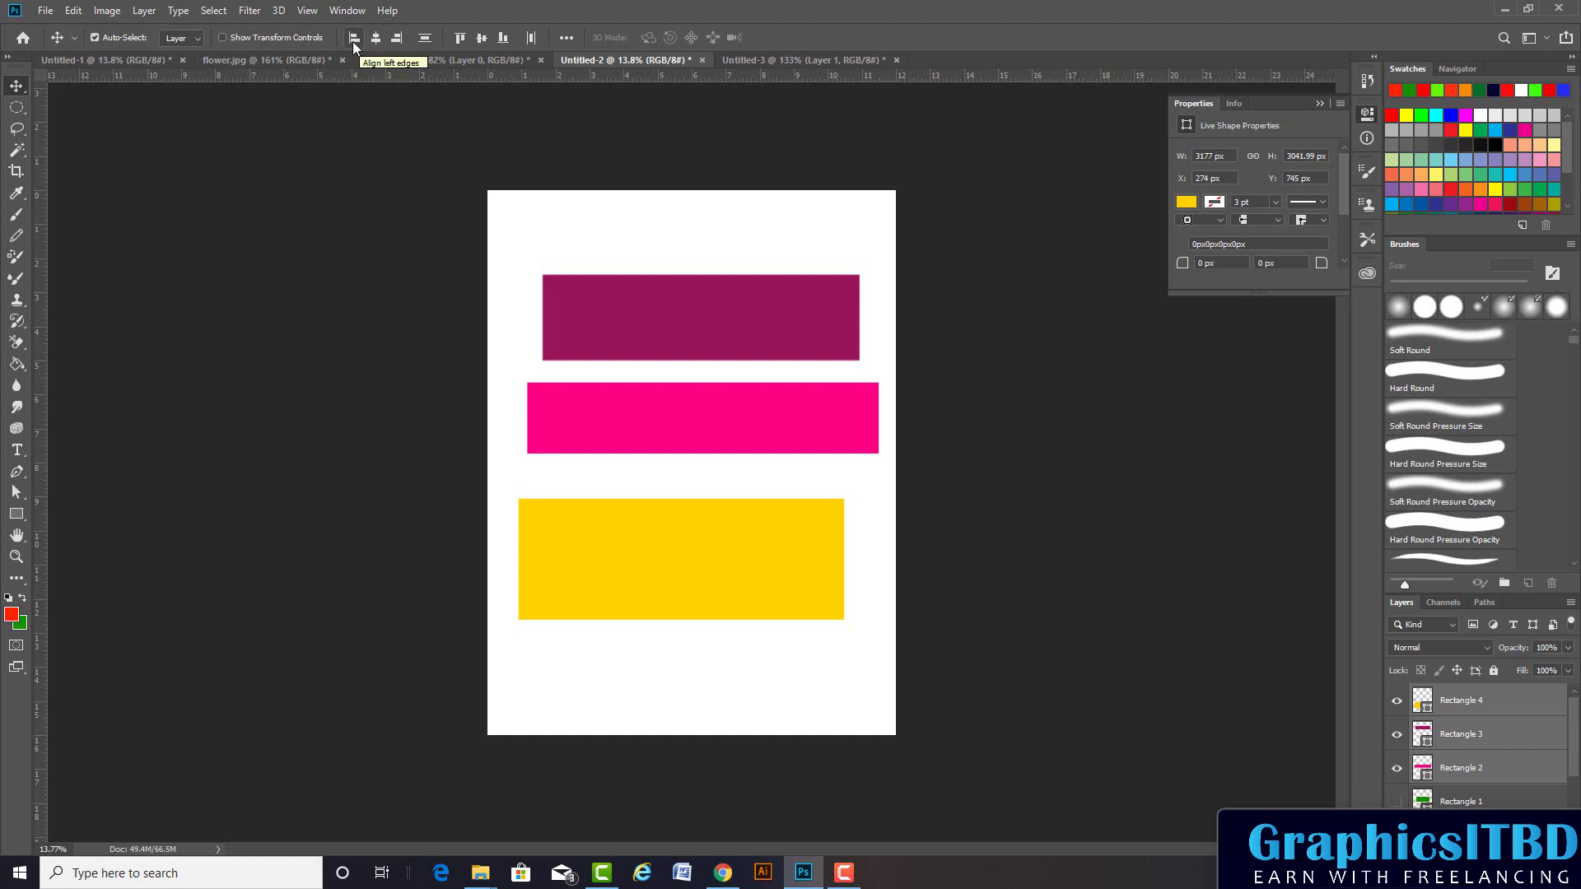
click(350, 38)
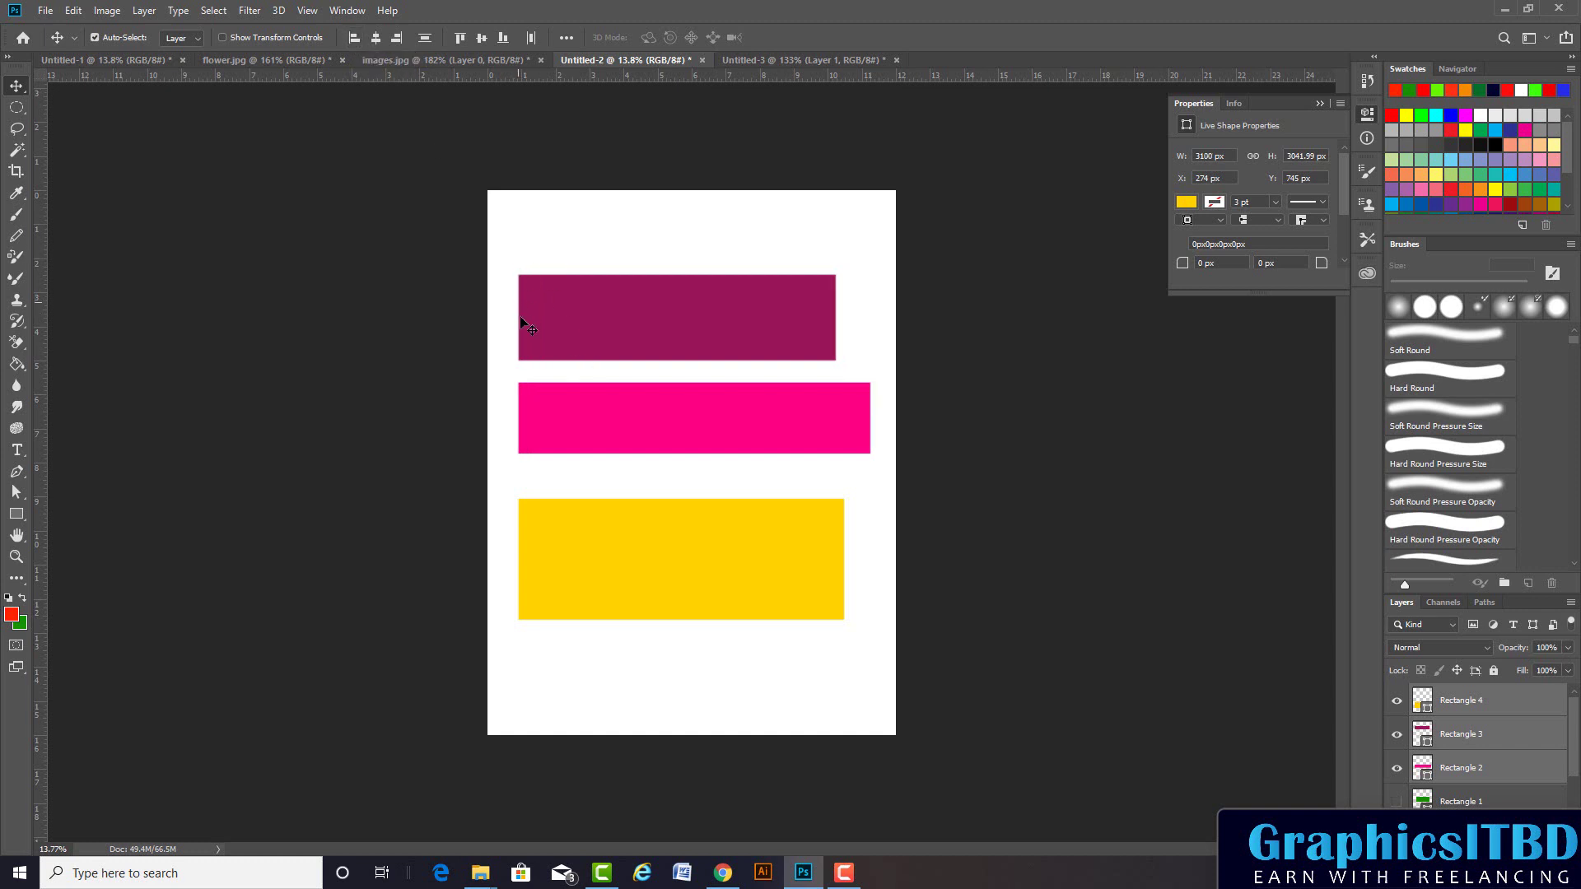
click(376, 38)
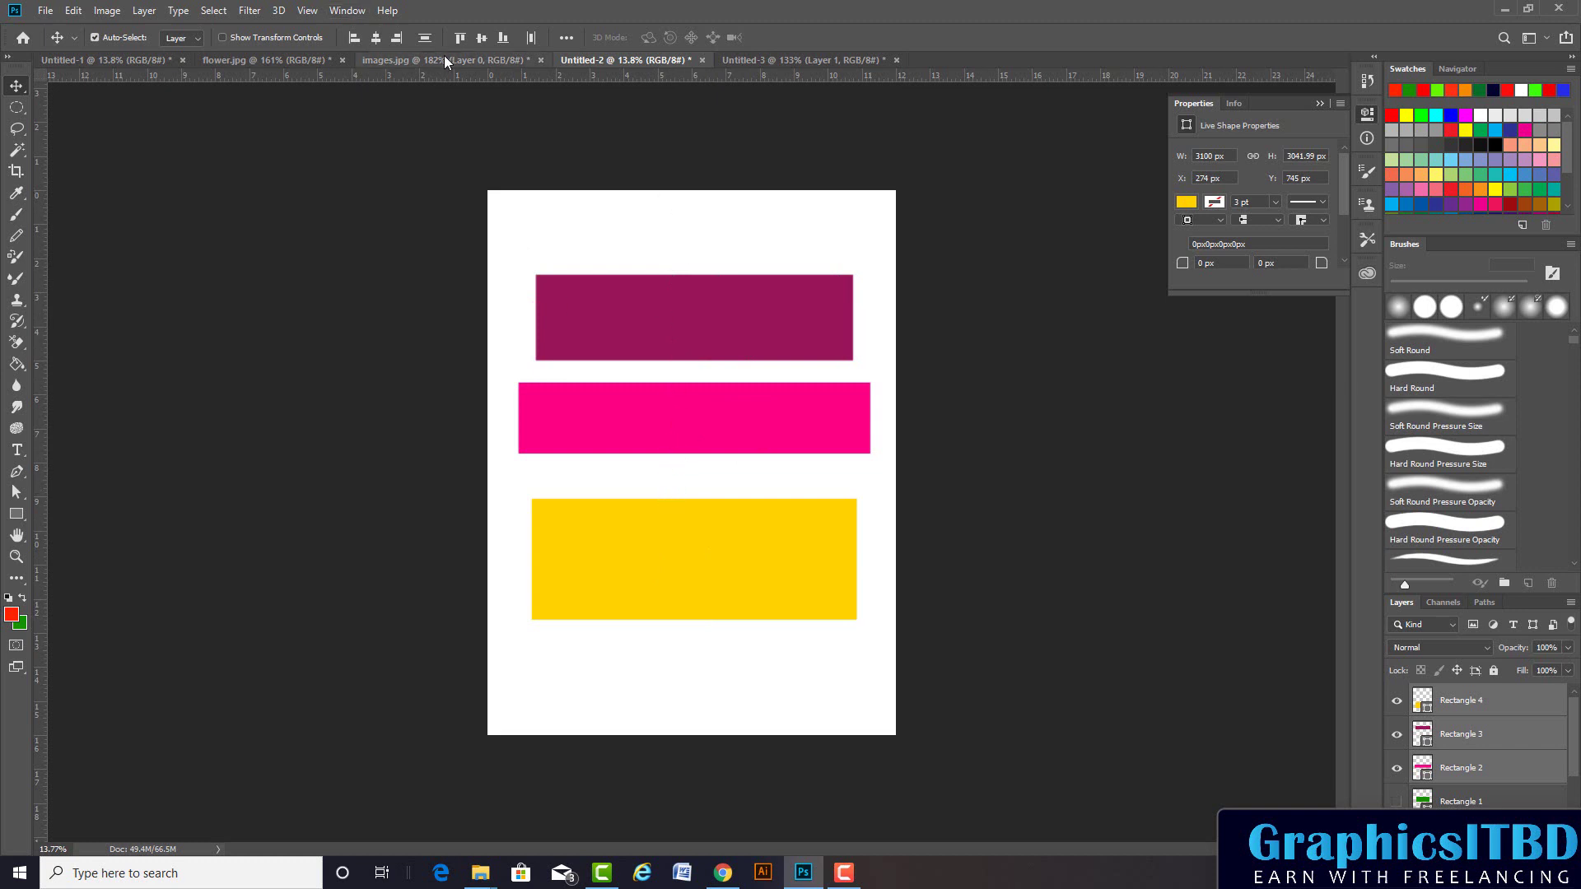
click(402, 41)
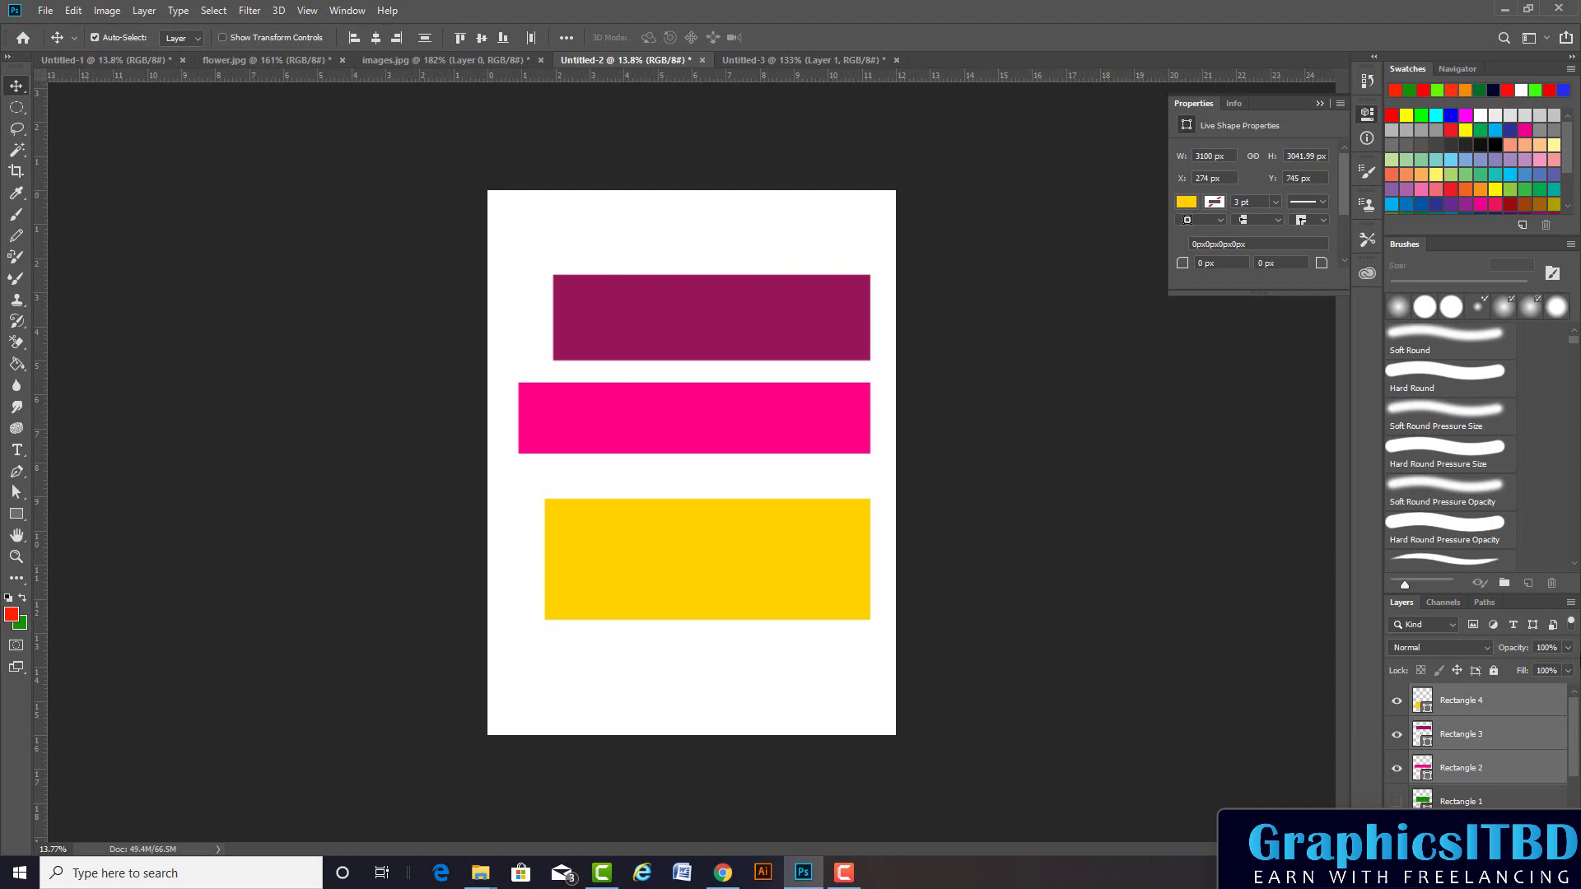
click(1463, 769)
Make Rectangle 1, Layer 2 and Layer 1 visible again
scroll(1463, 766, down, 2)
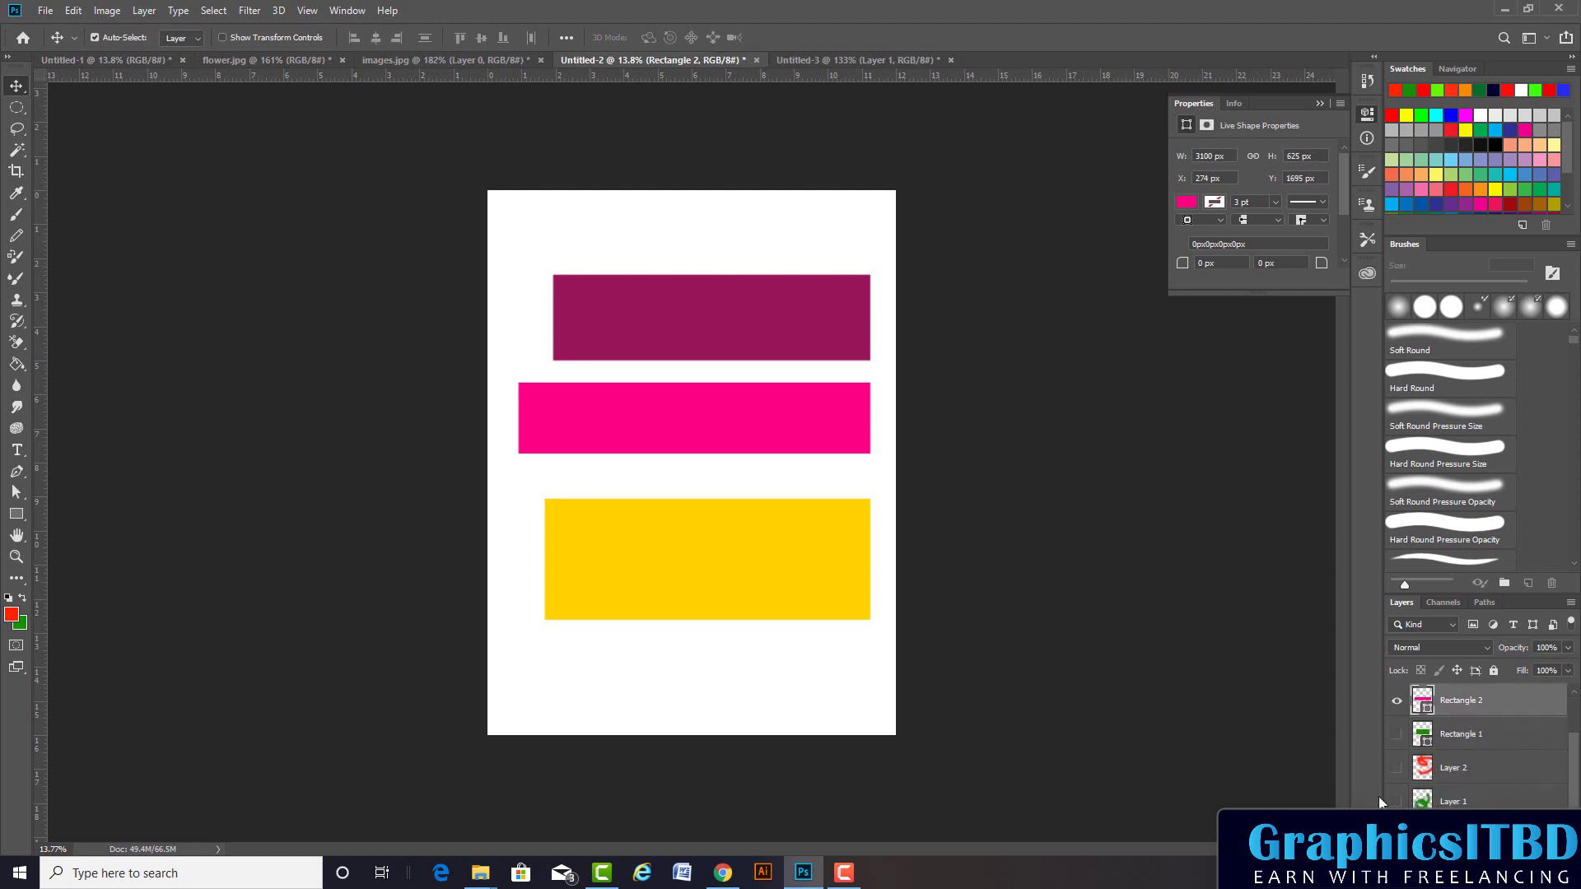
click(1396, 734)
click(1397, 767)
click(1397, 802)
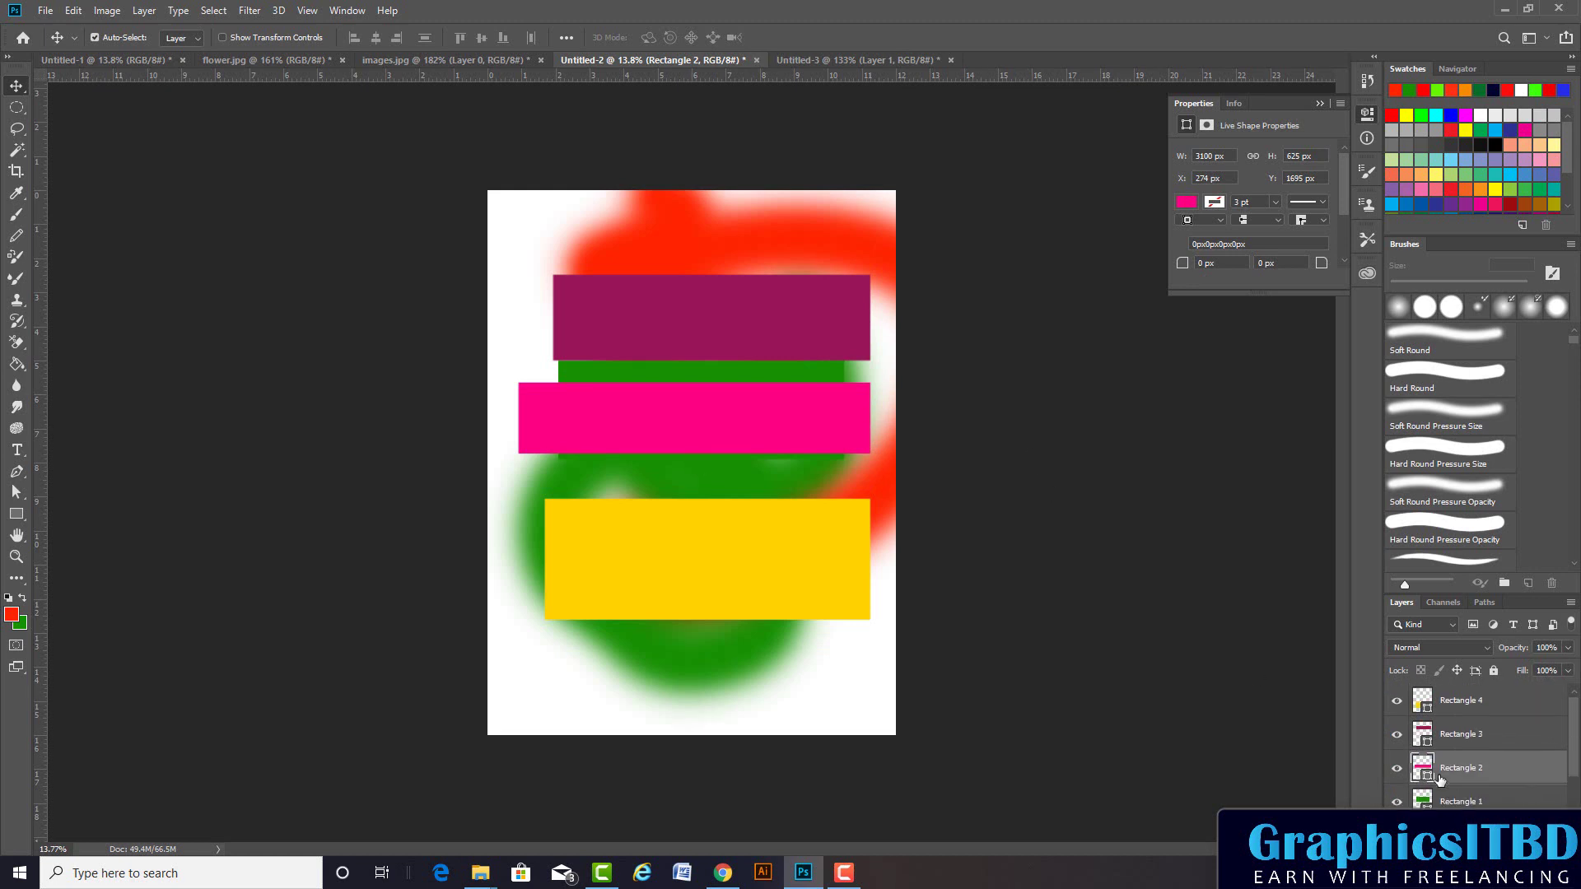
scroll(1537, 770, up, 2)
scroll(1537, 770, up, 1)
scroll(1512, 729, down, 3)
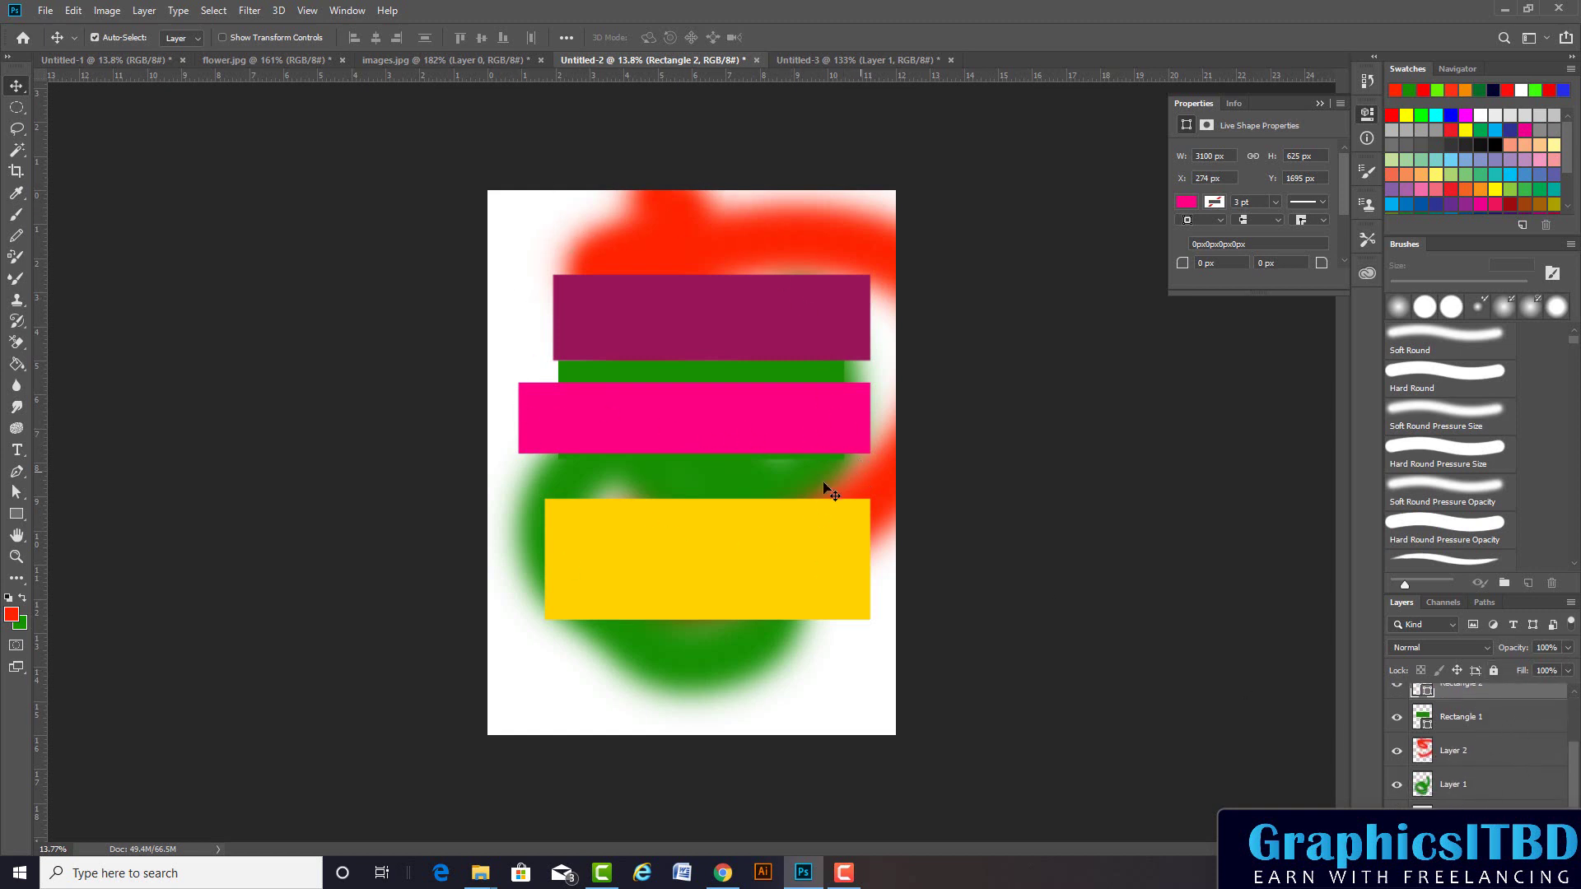
scroll(1467, 743, up, 1)
scroll(1466, 744, up, 1)
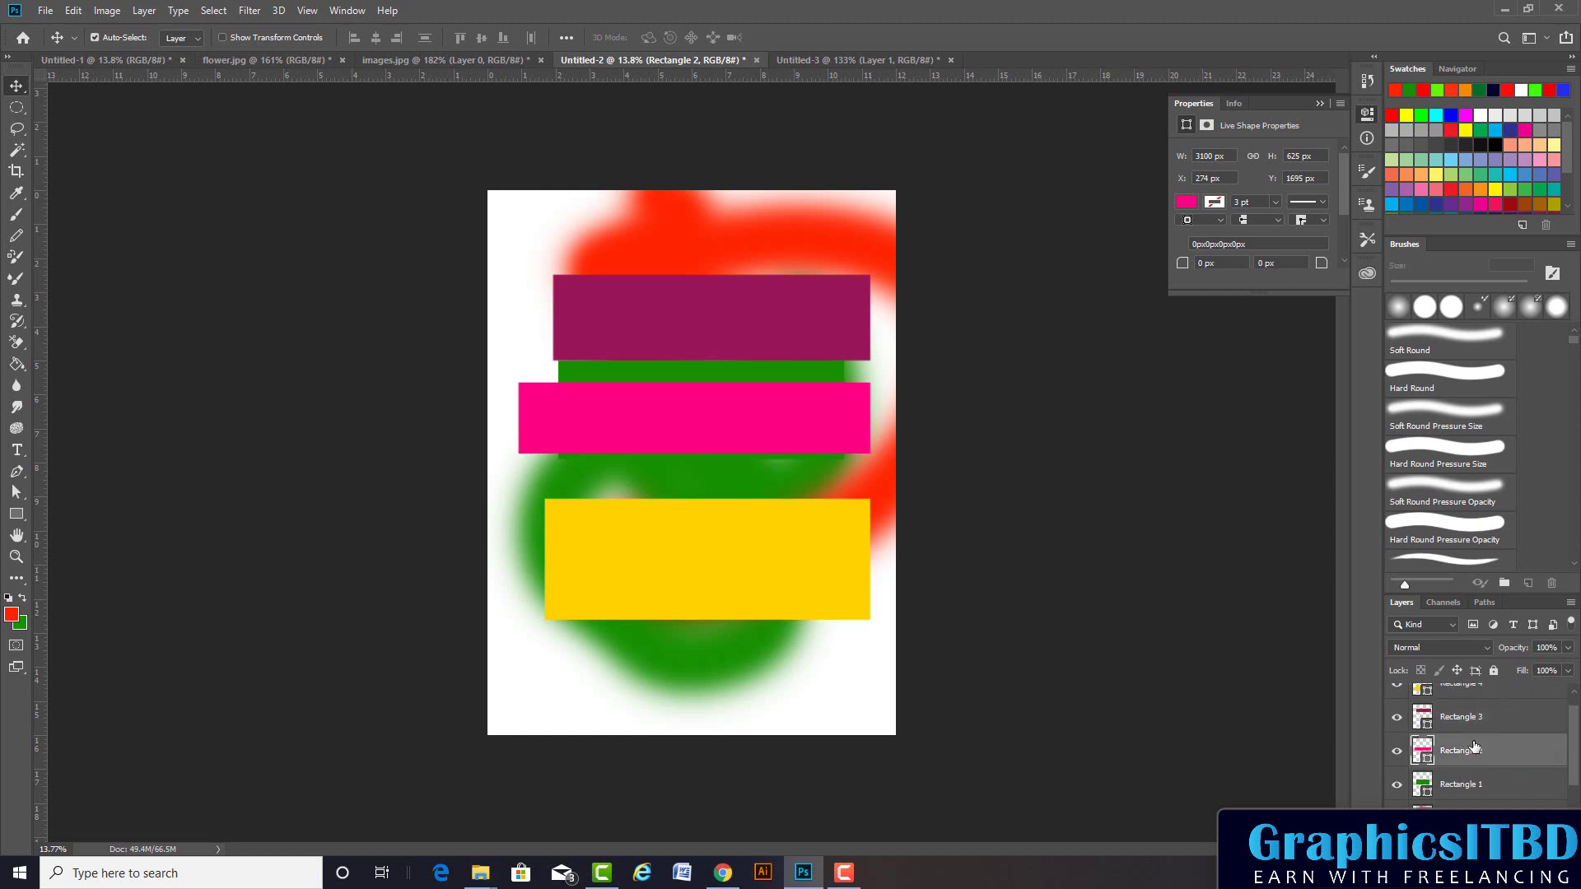
Merge the layers with Ctrl+Shift+E, then undo the merge to keep them separate
key(ctrl)
key(ctrl+shift+e)
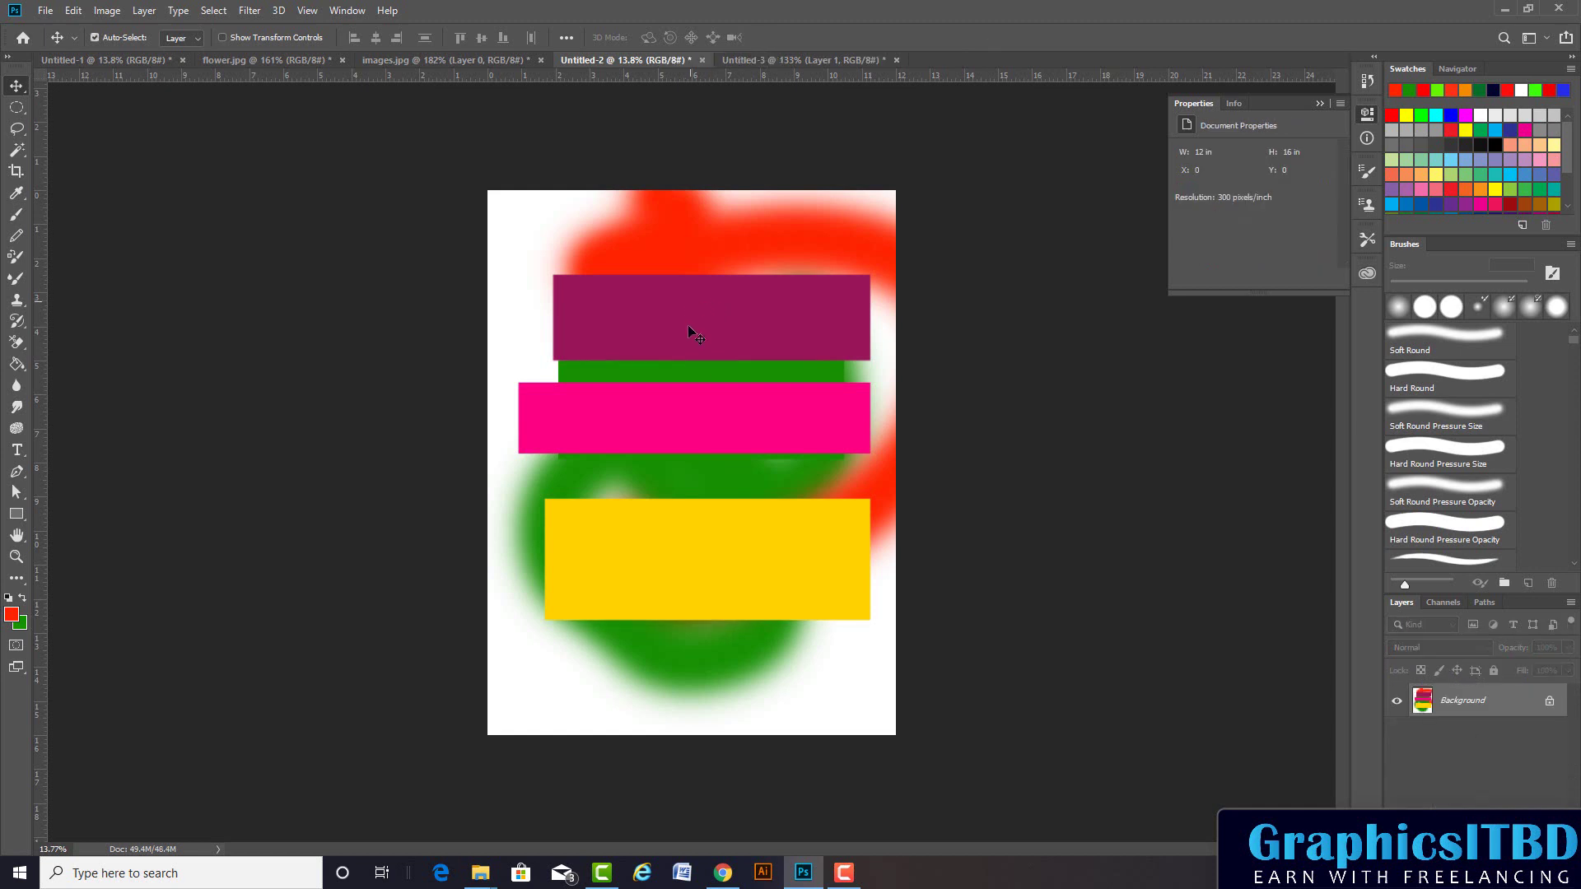
scroll(709, 404, up, 2)
scroll(708, 404, up, 3)
scroll(709, 403, down, 3)
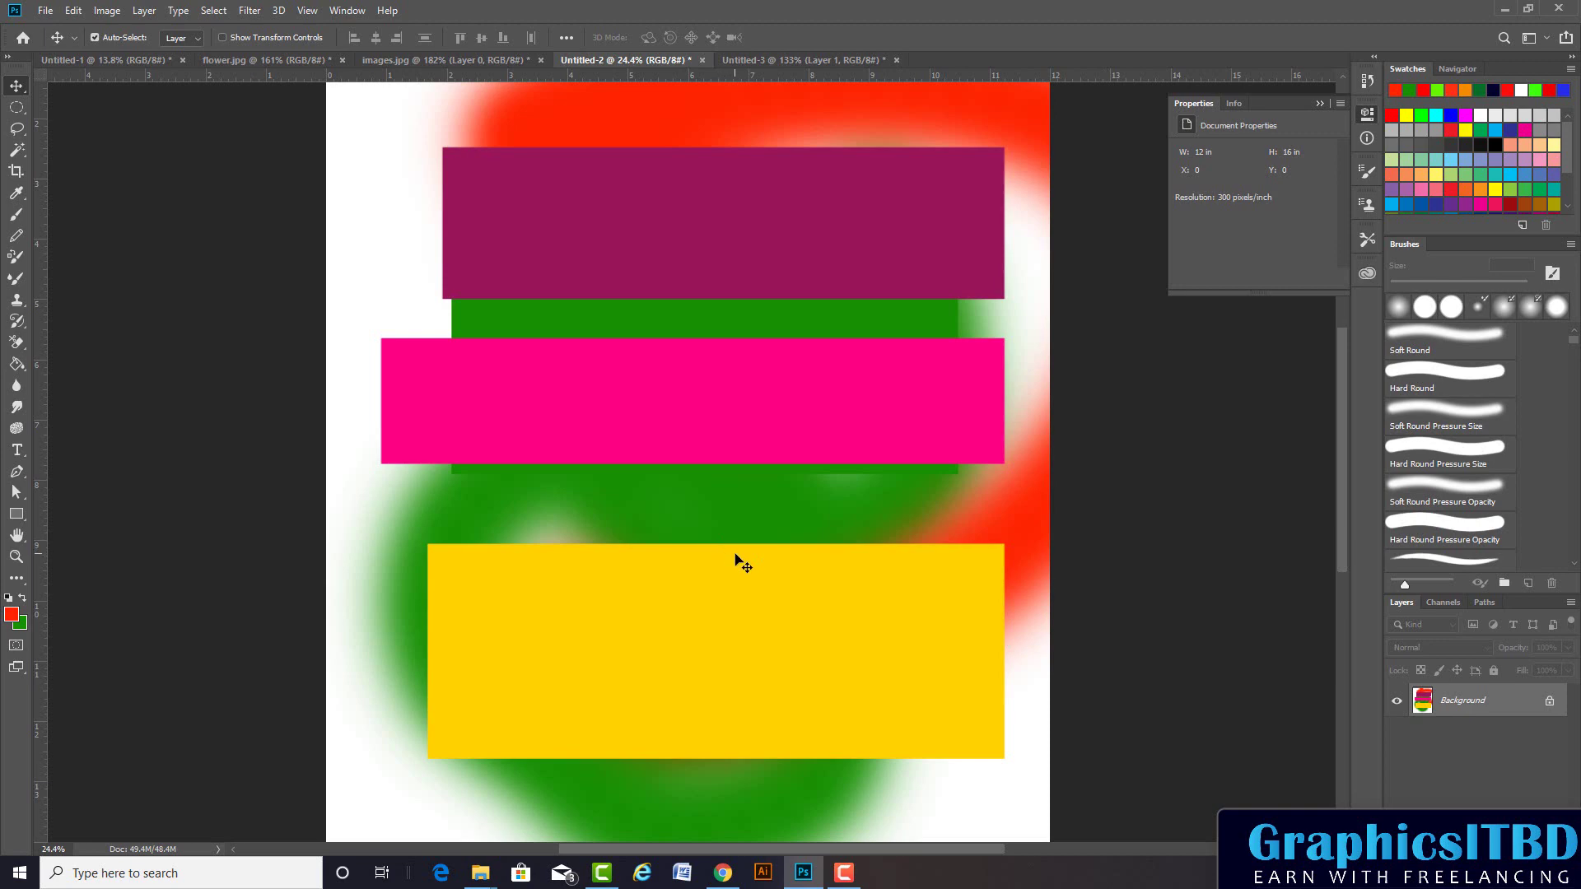
key(ctrl+z)
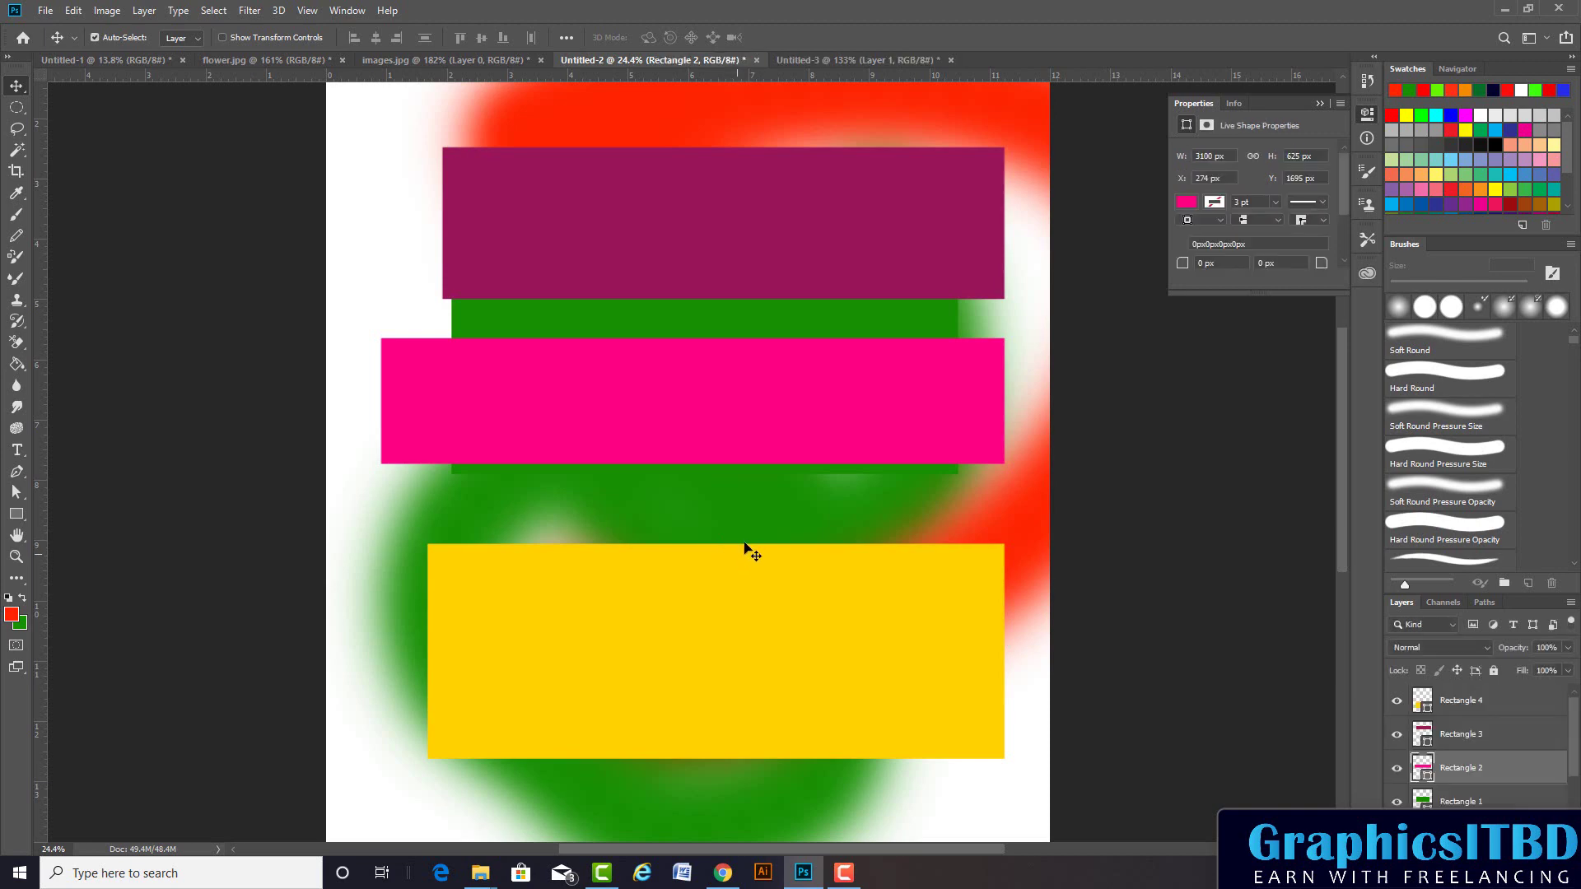
scroll(726, 488, down, 2)
scroll(726, 488, down, 1)
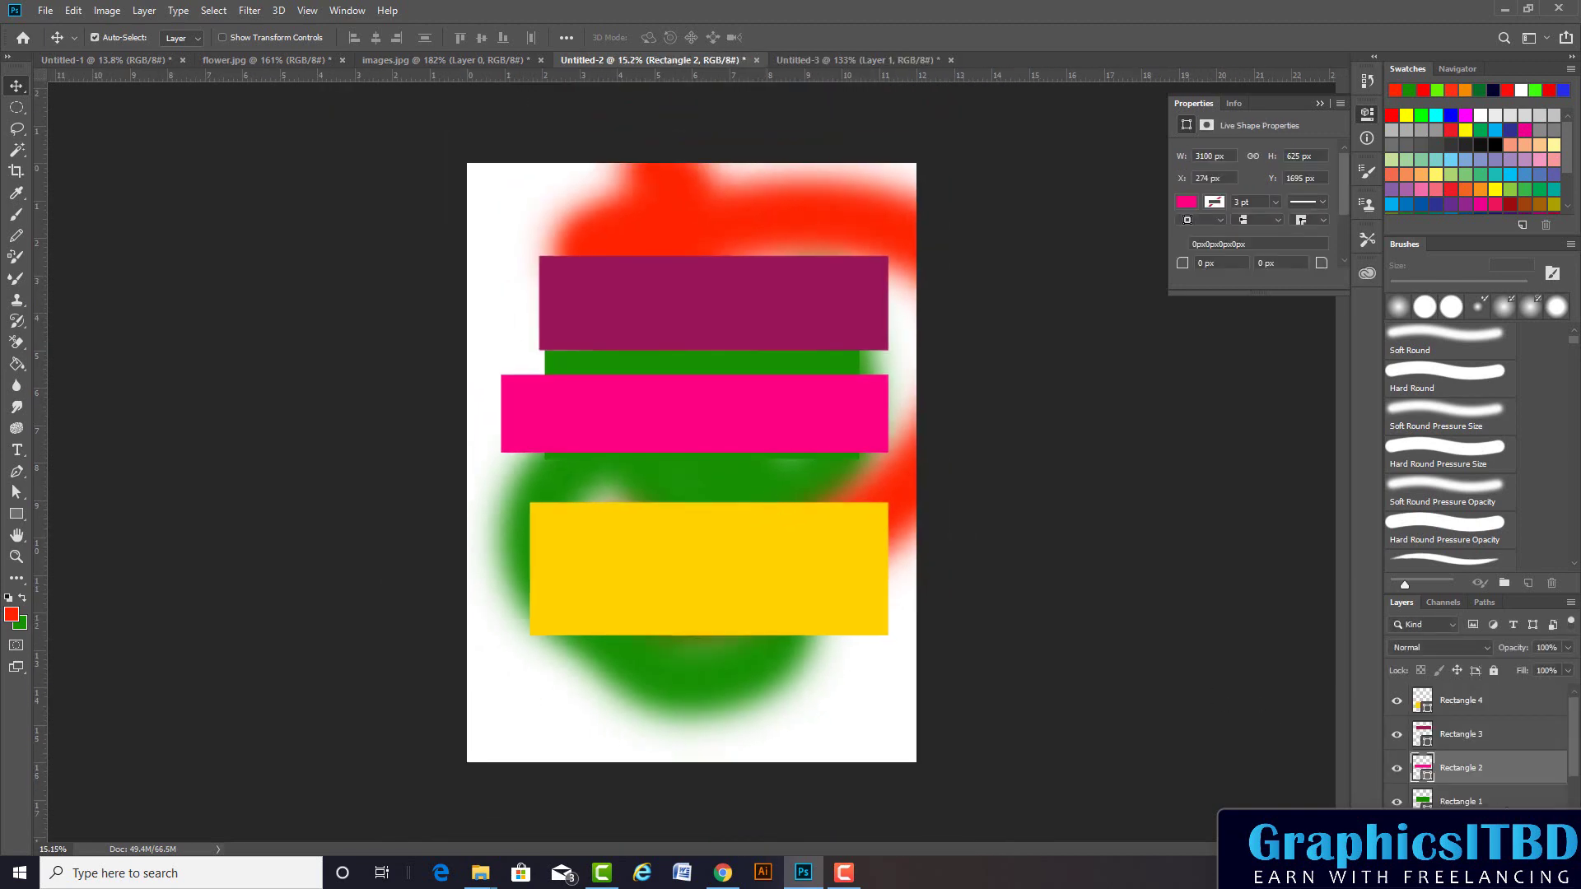
Move the purple rectangle up-left and the yellow rectangle down-left to X 250 px
scroll(1443, 718, down, 2)
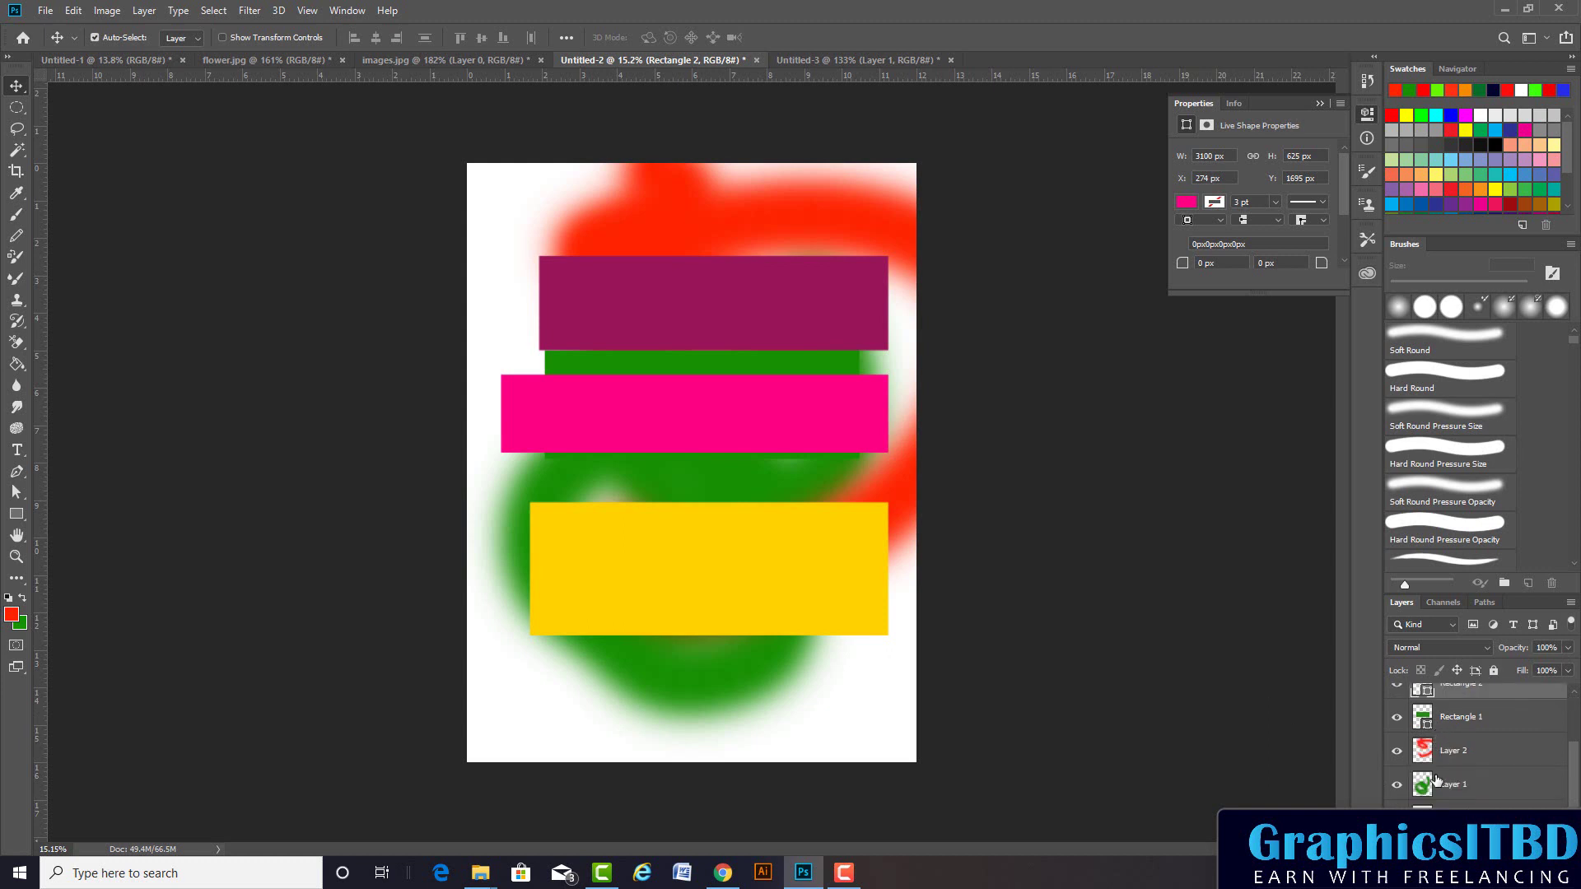
scroll(1452, 720, up, 2)
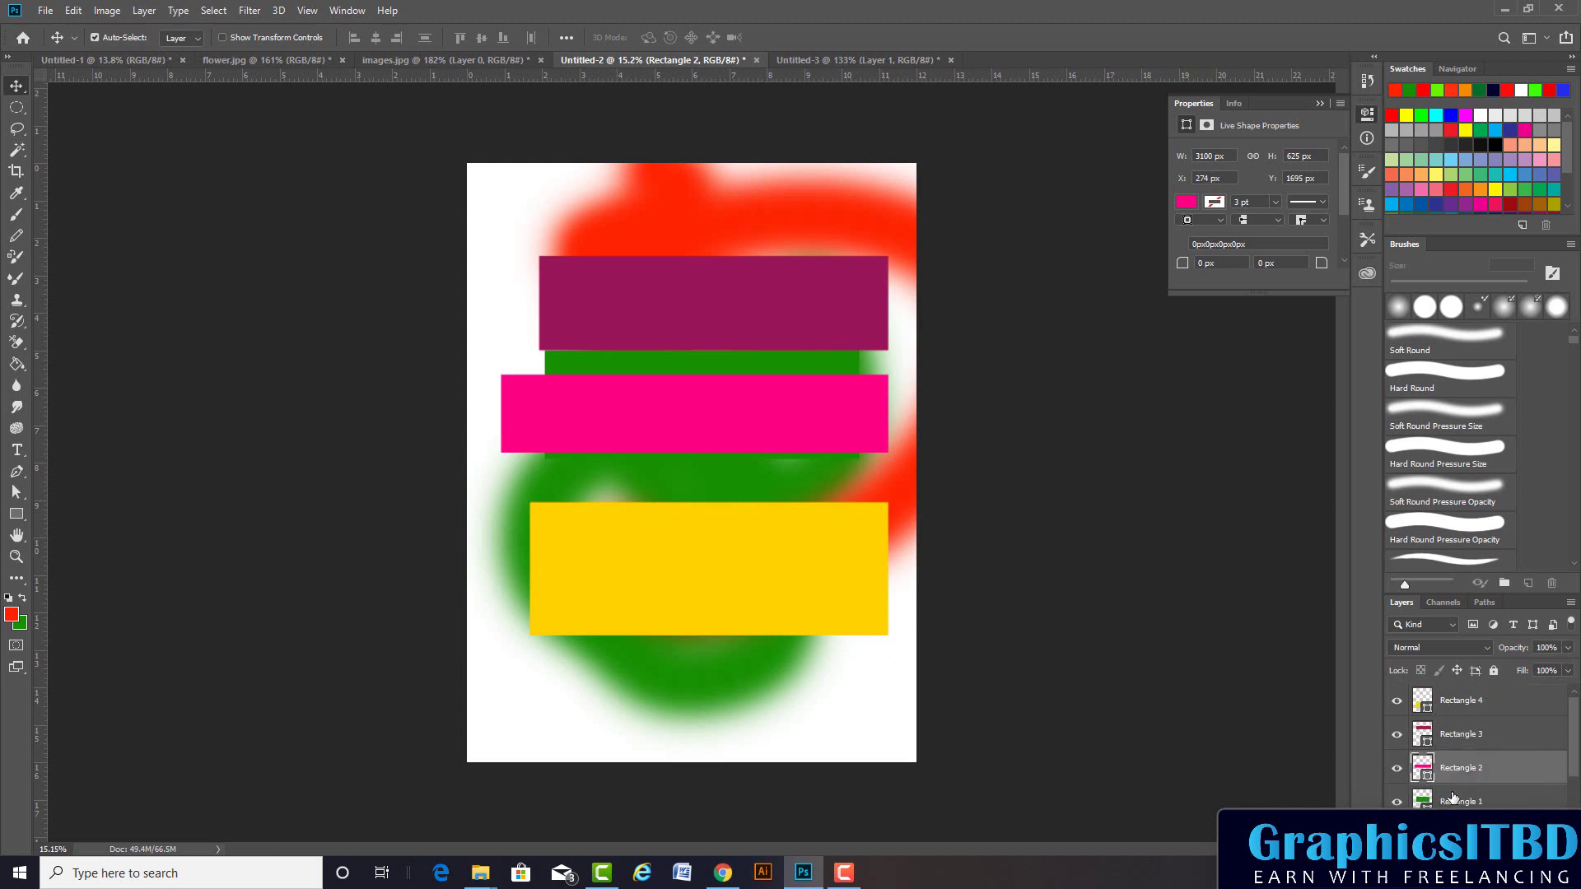
scroll(1441, 717, down, 2)
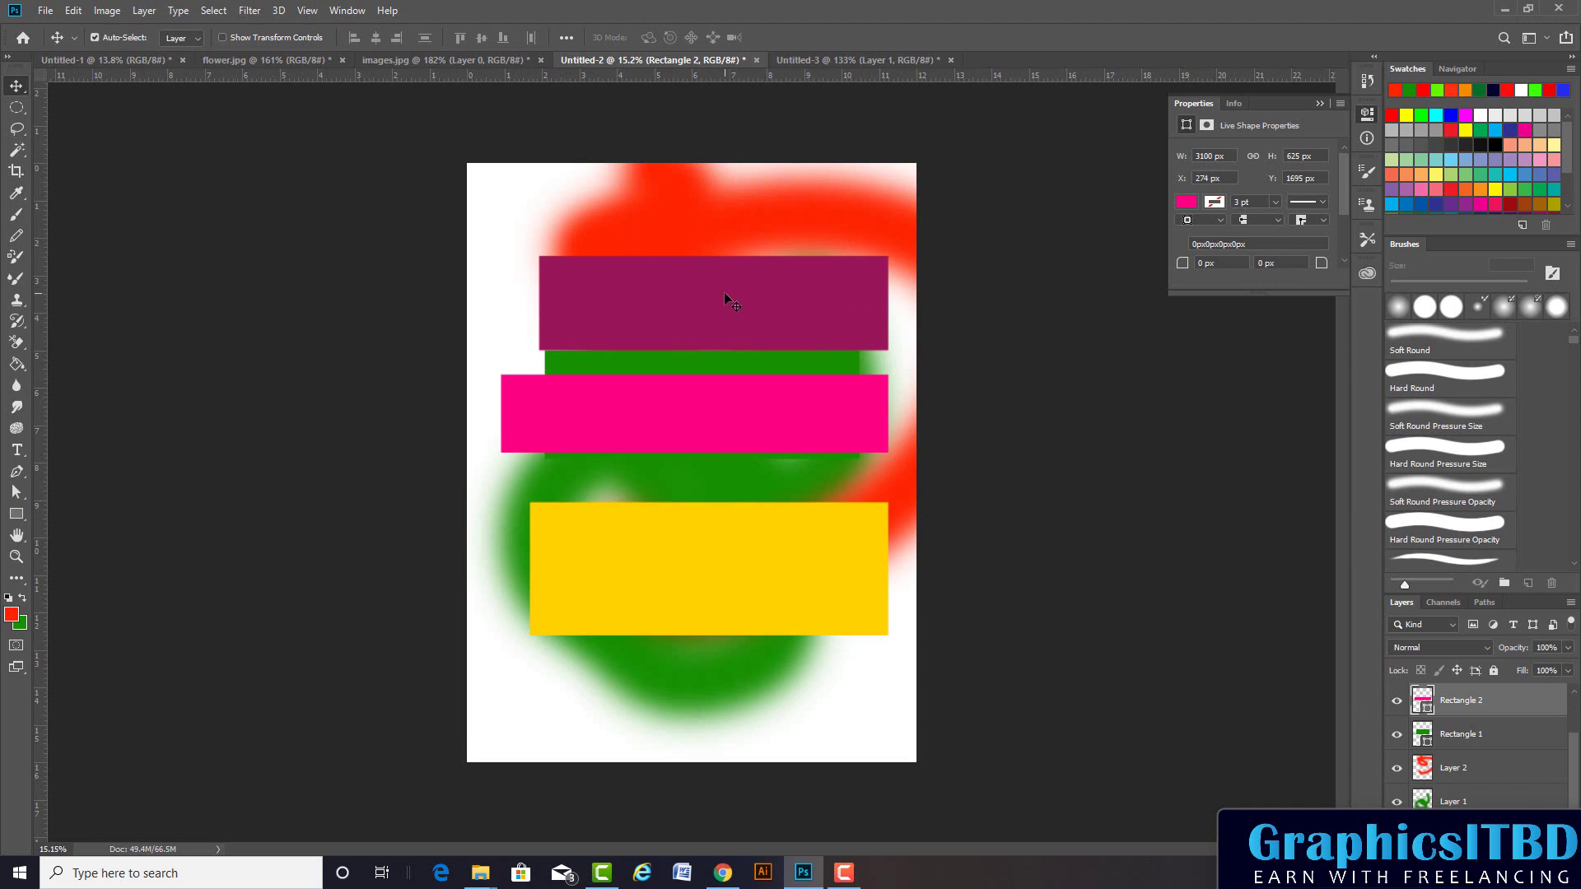
drag(724, 313, 705, 288)
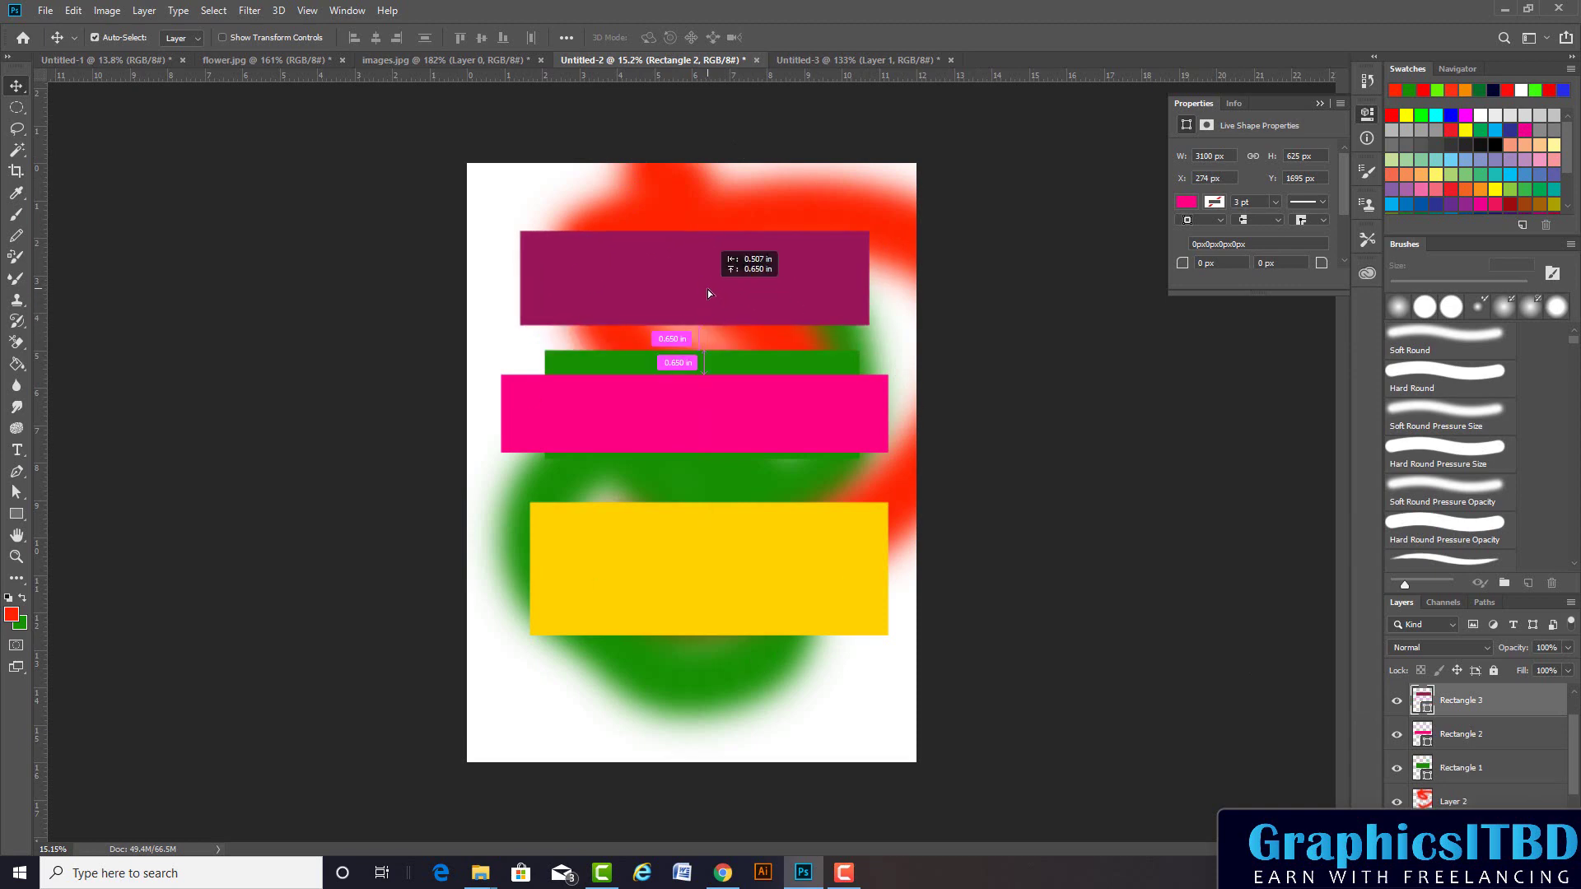
drag(725, 537, 693, 573)
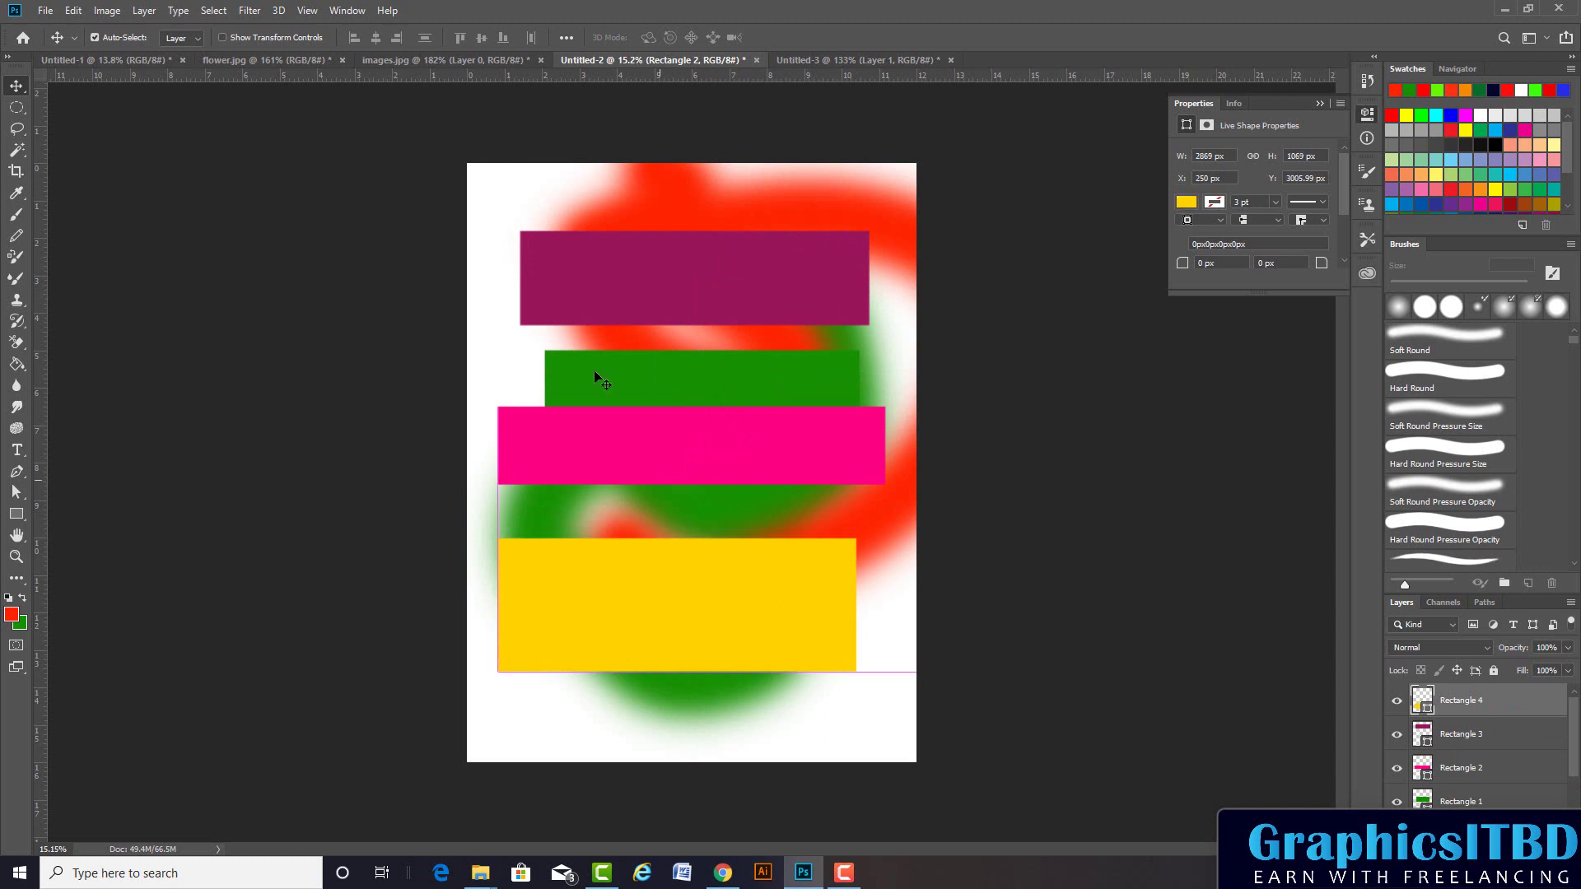
scroll(1446, 750, down, 1)
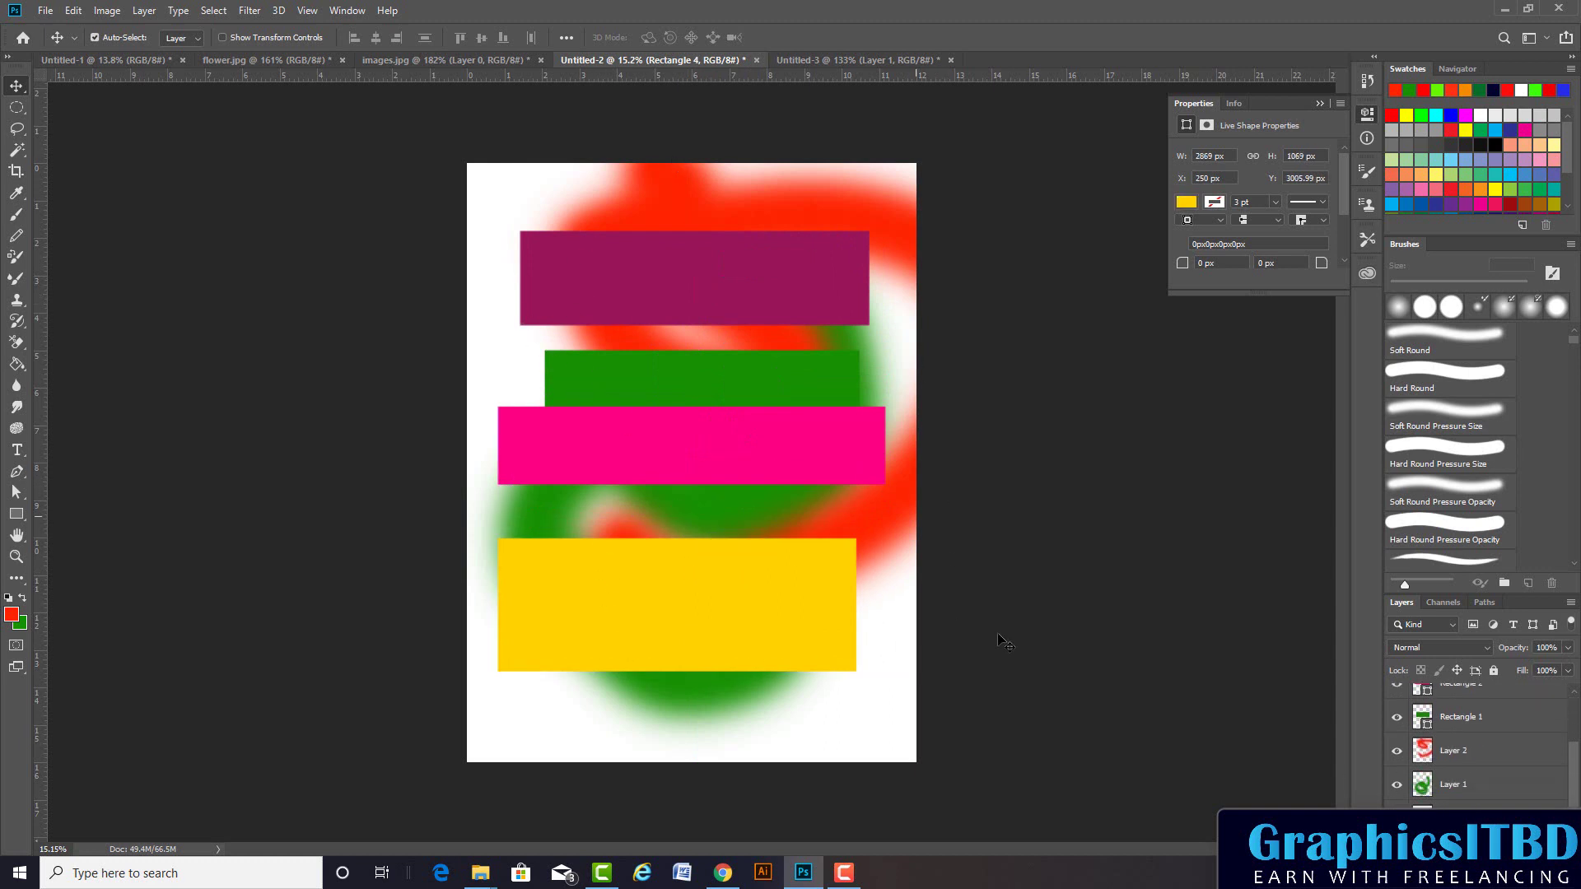
scroll(1511, 747, up, 1)
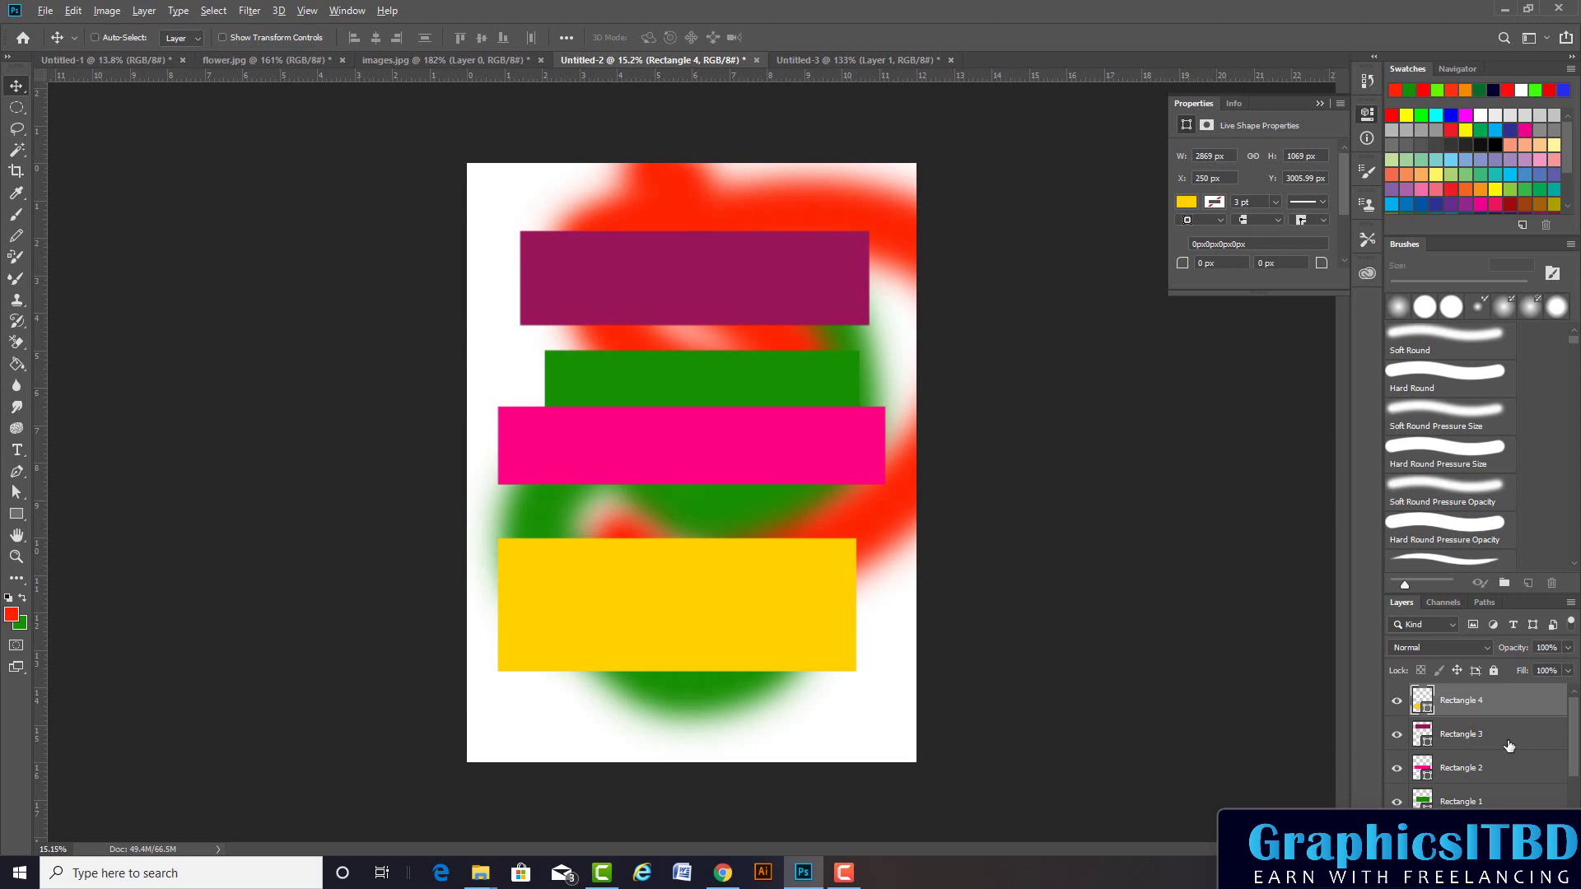
key(ctrl+shift+alt+e)
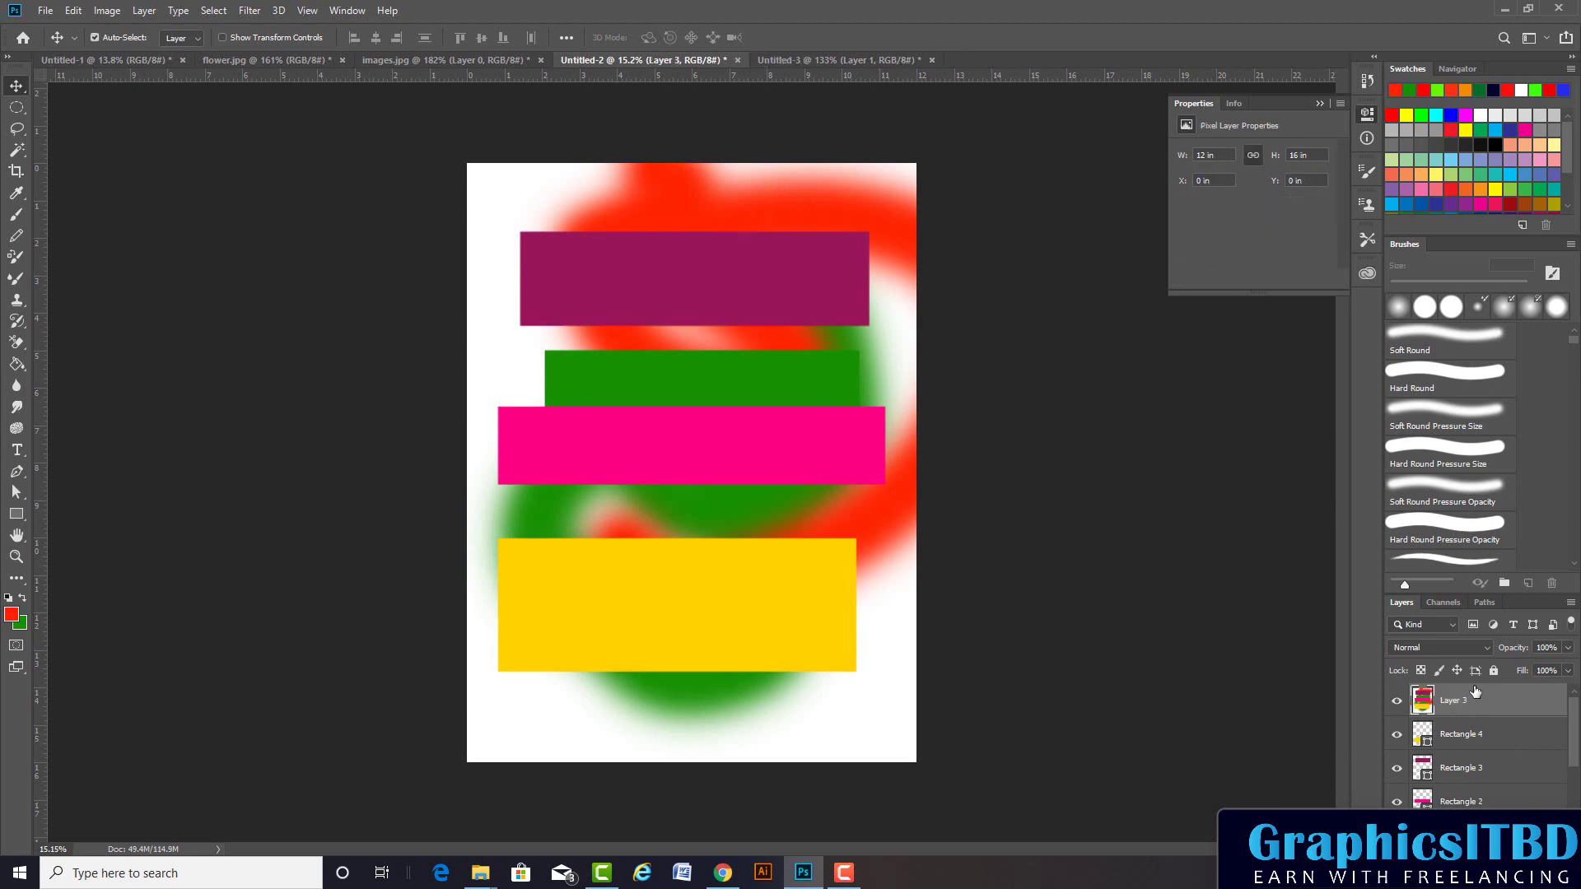
scroll(1463, 706, down, 1)
scroll(1463, 707, down, 1)
scroll(1413, 746, down, 1)
scroll(1413, 746, up, 1)
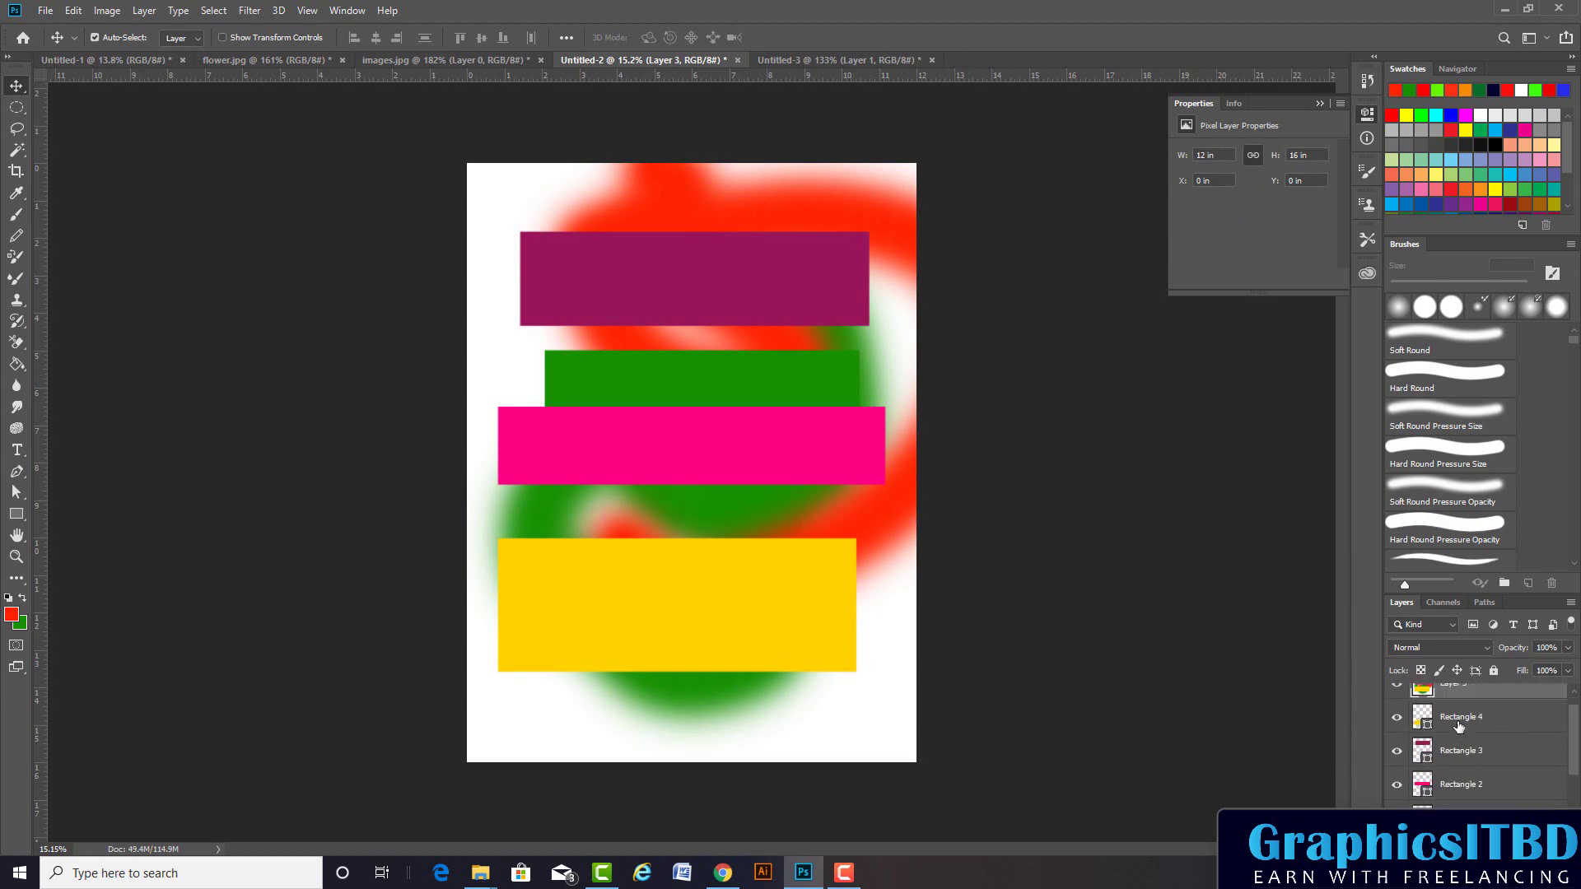
key(ctrl+z)
scroll(1451, 753, up, 2)
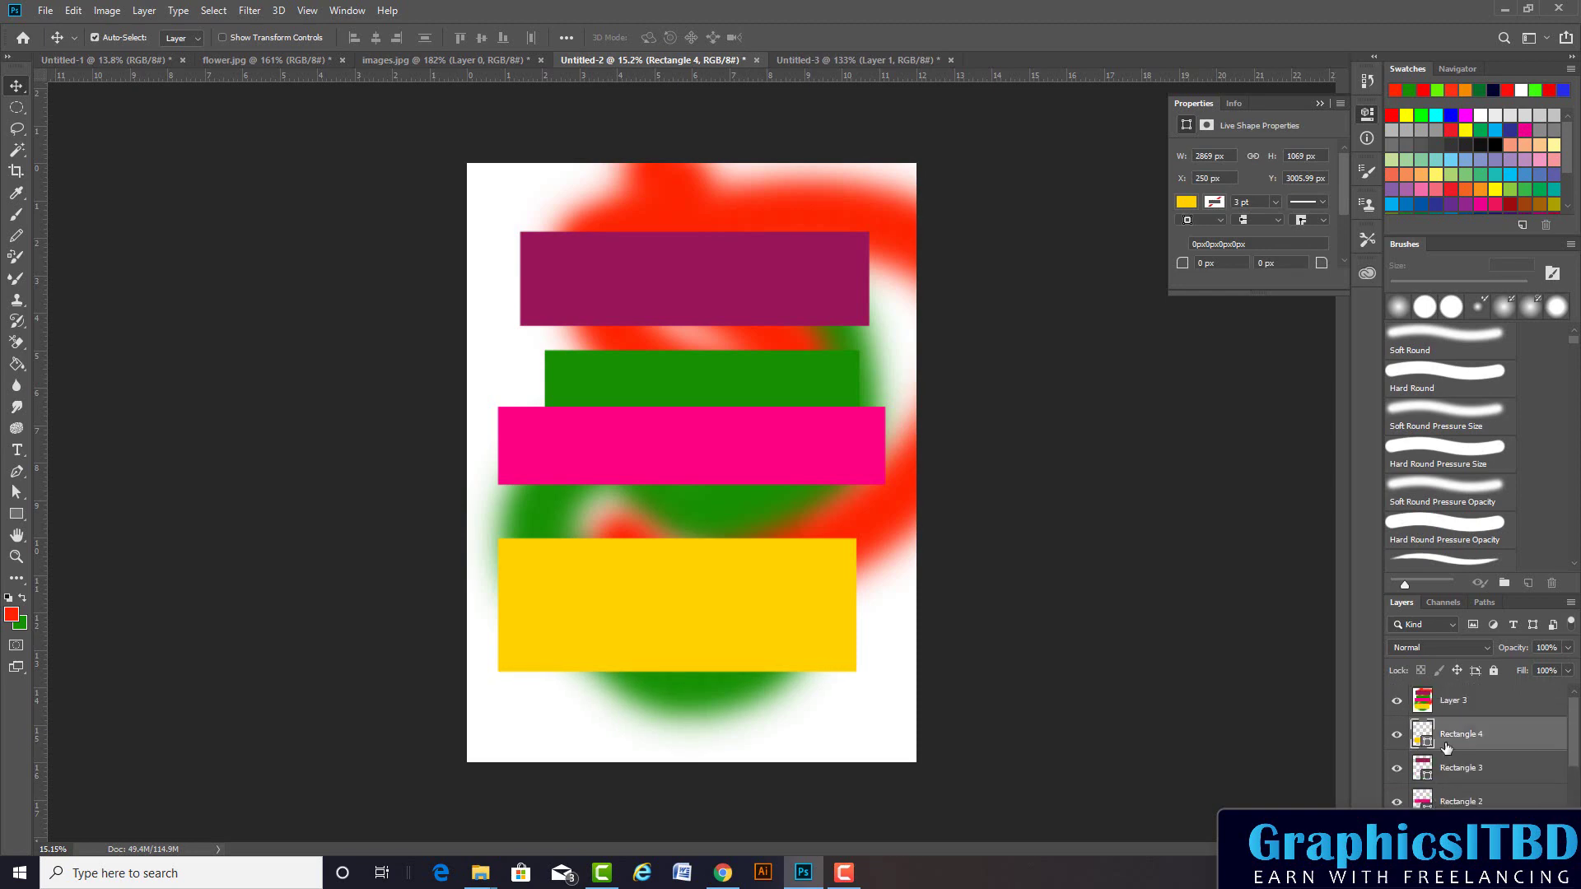
click(1457, 705)
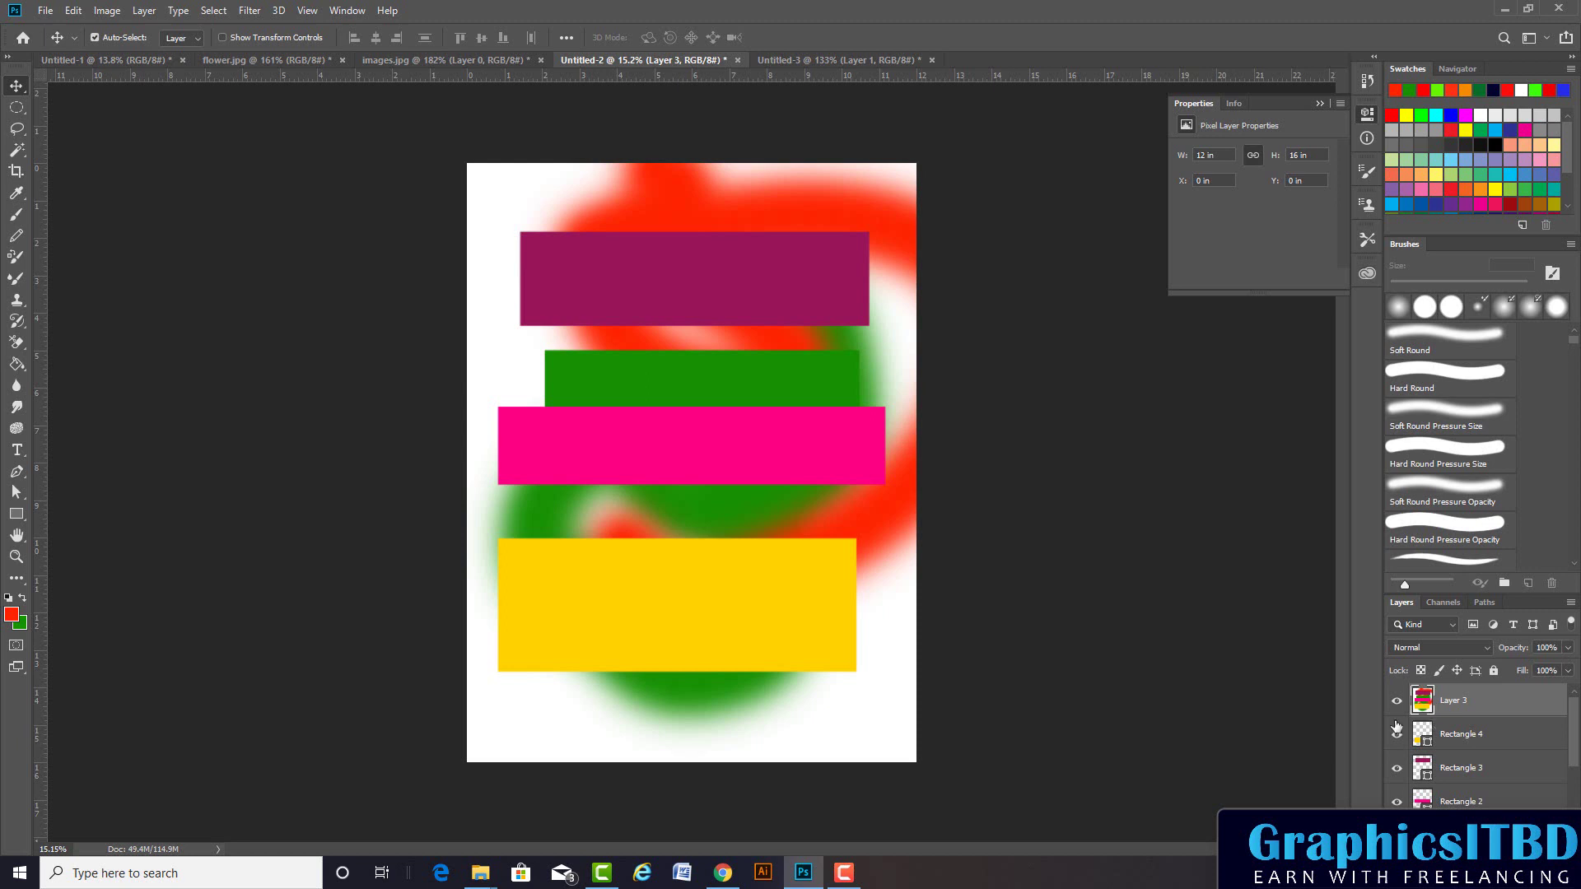
key(Delete)
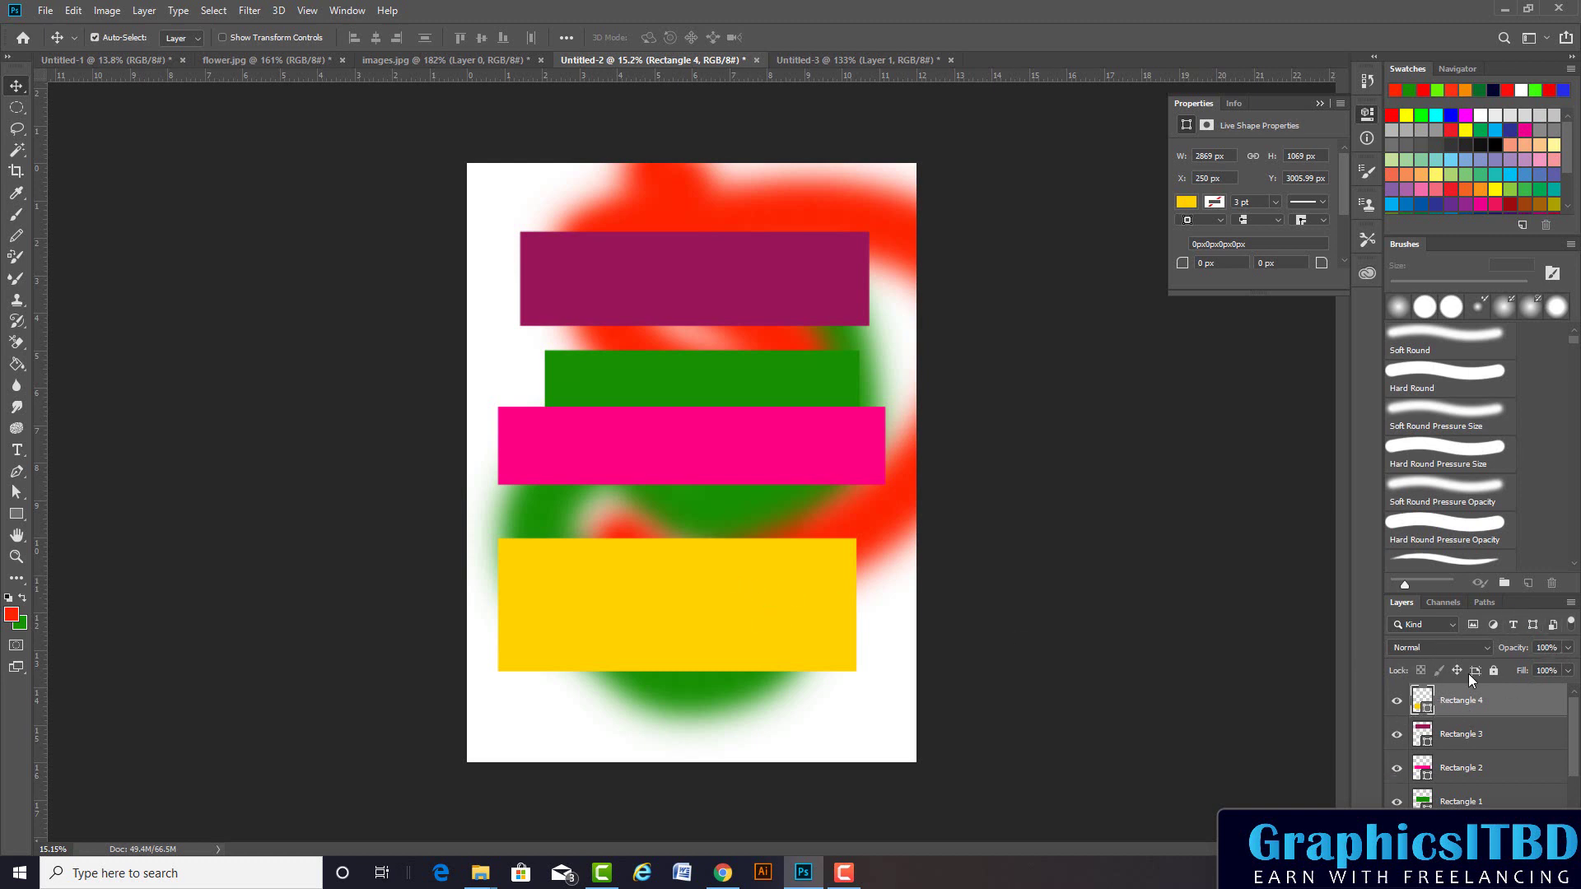
click(1433, 651)
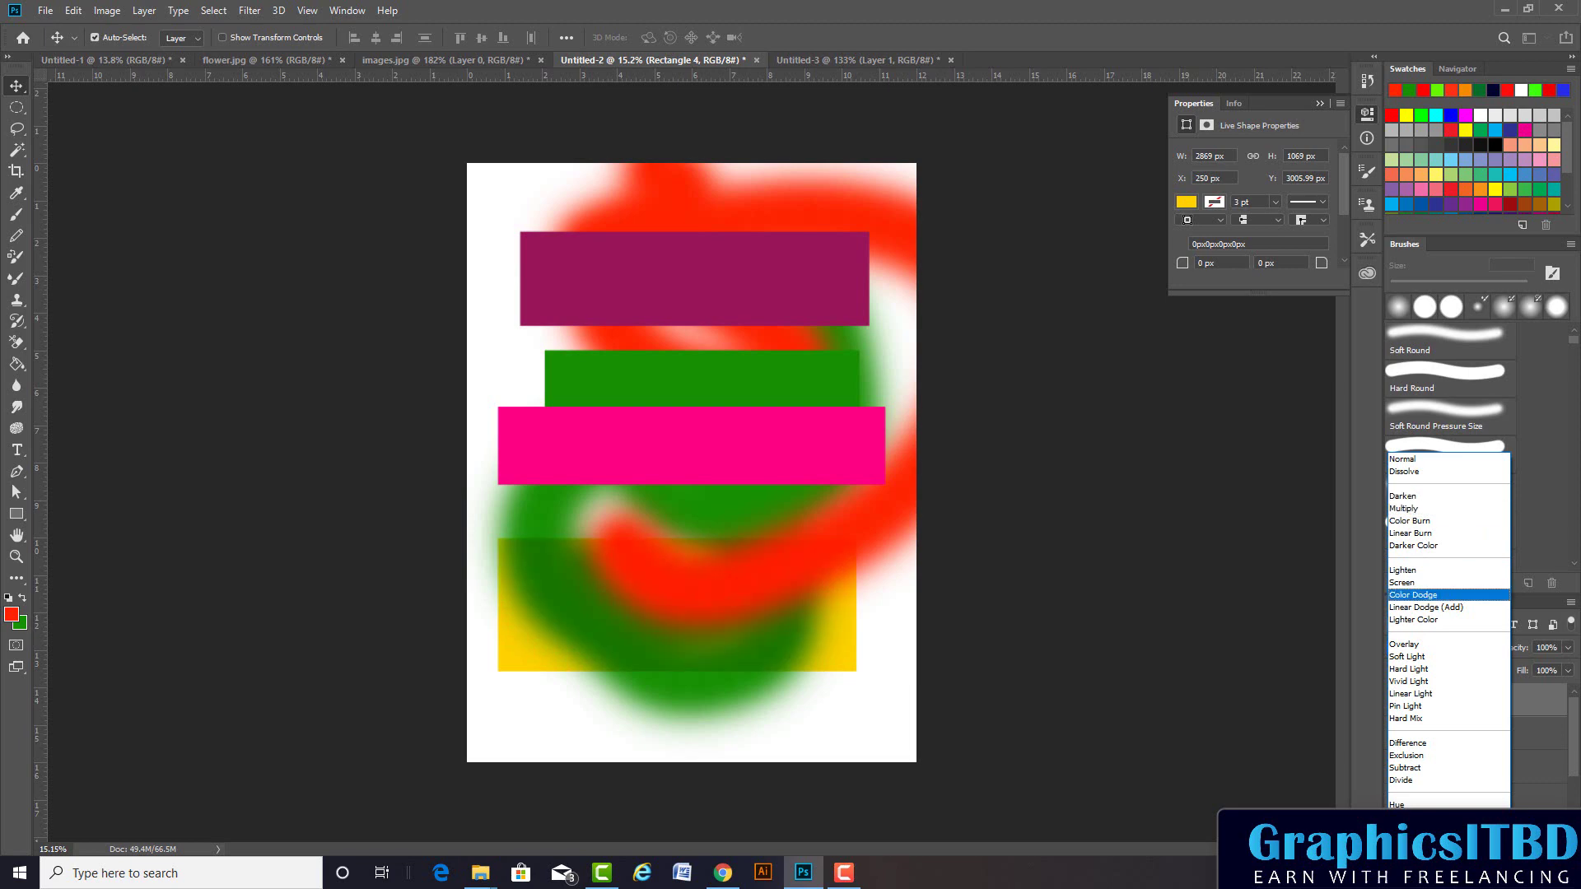
key(Escape)
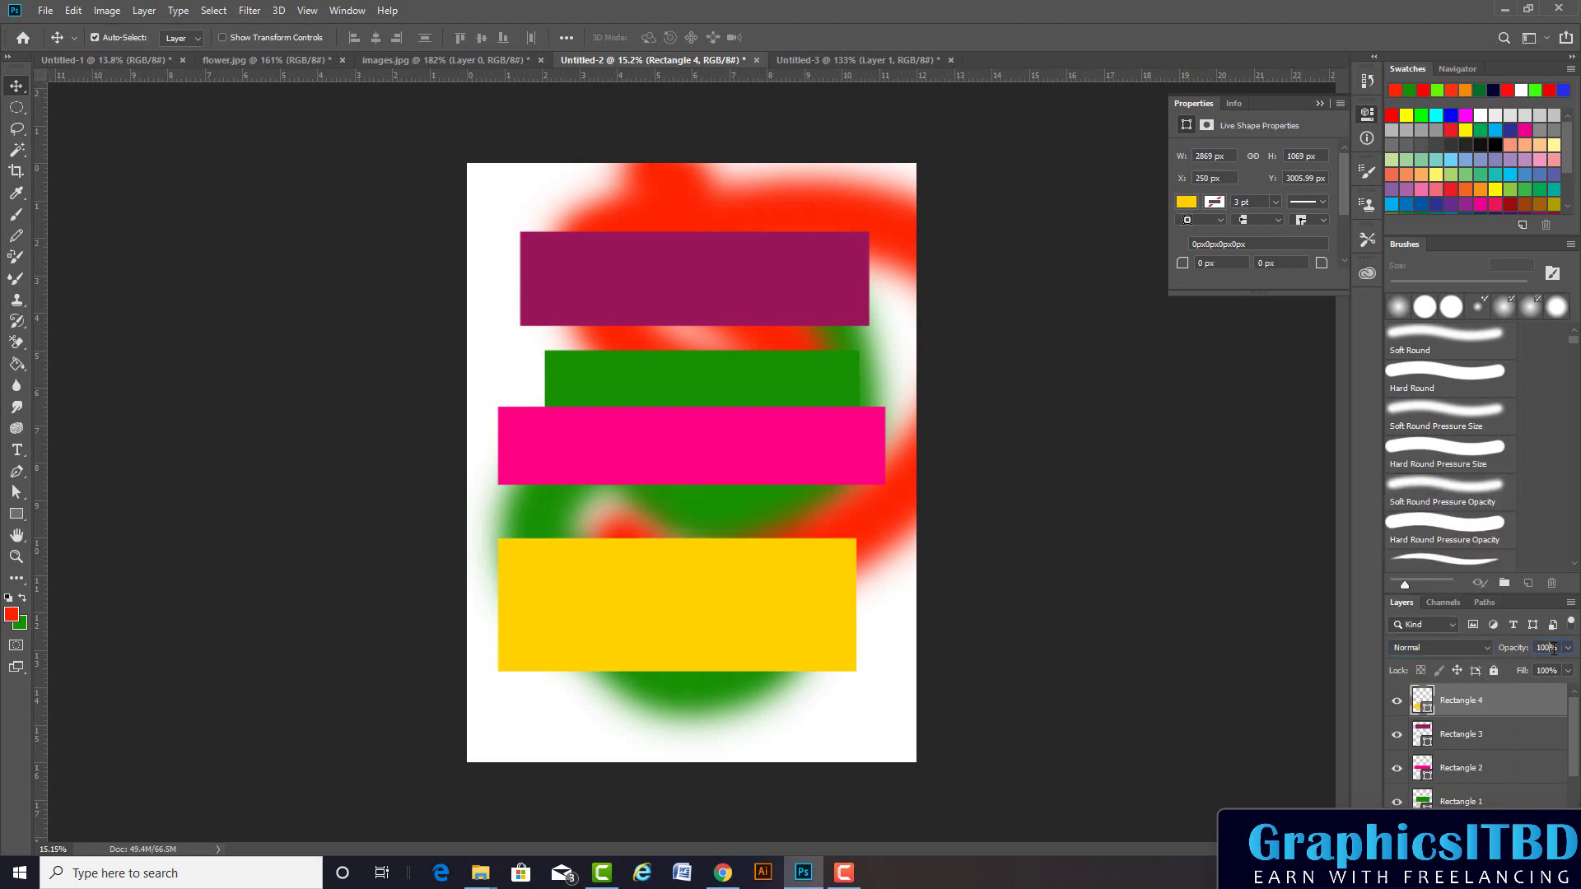
click(1556, 648)
key(Down)
key(Down)
key(Down)
key(Down)
key(Down)
key(Down)
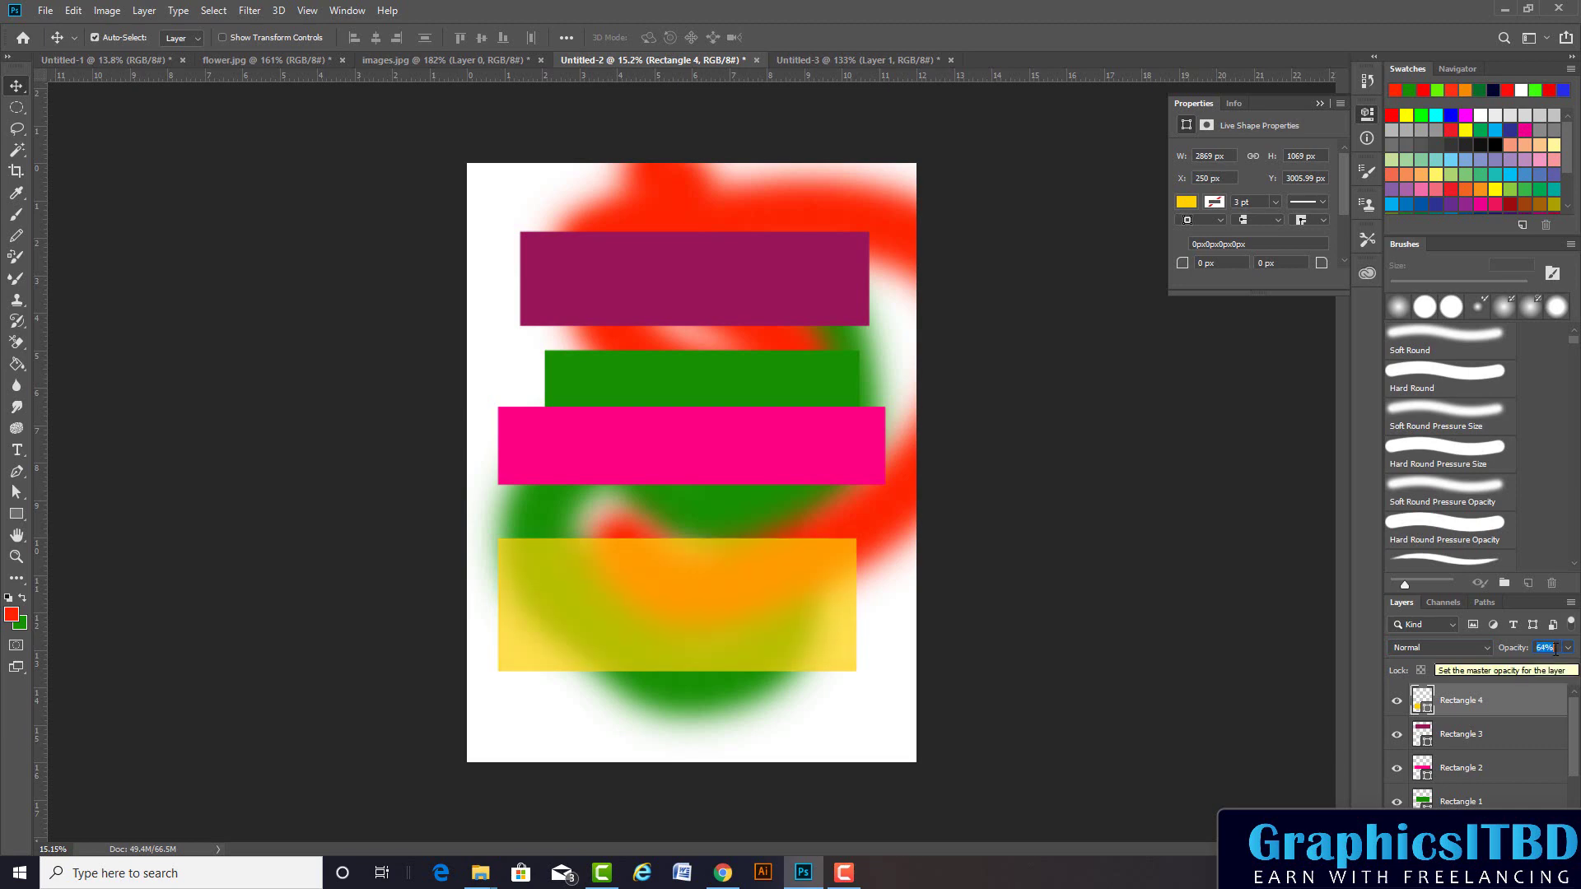
key(Down)
key(Down)
key(Down)
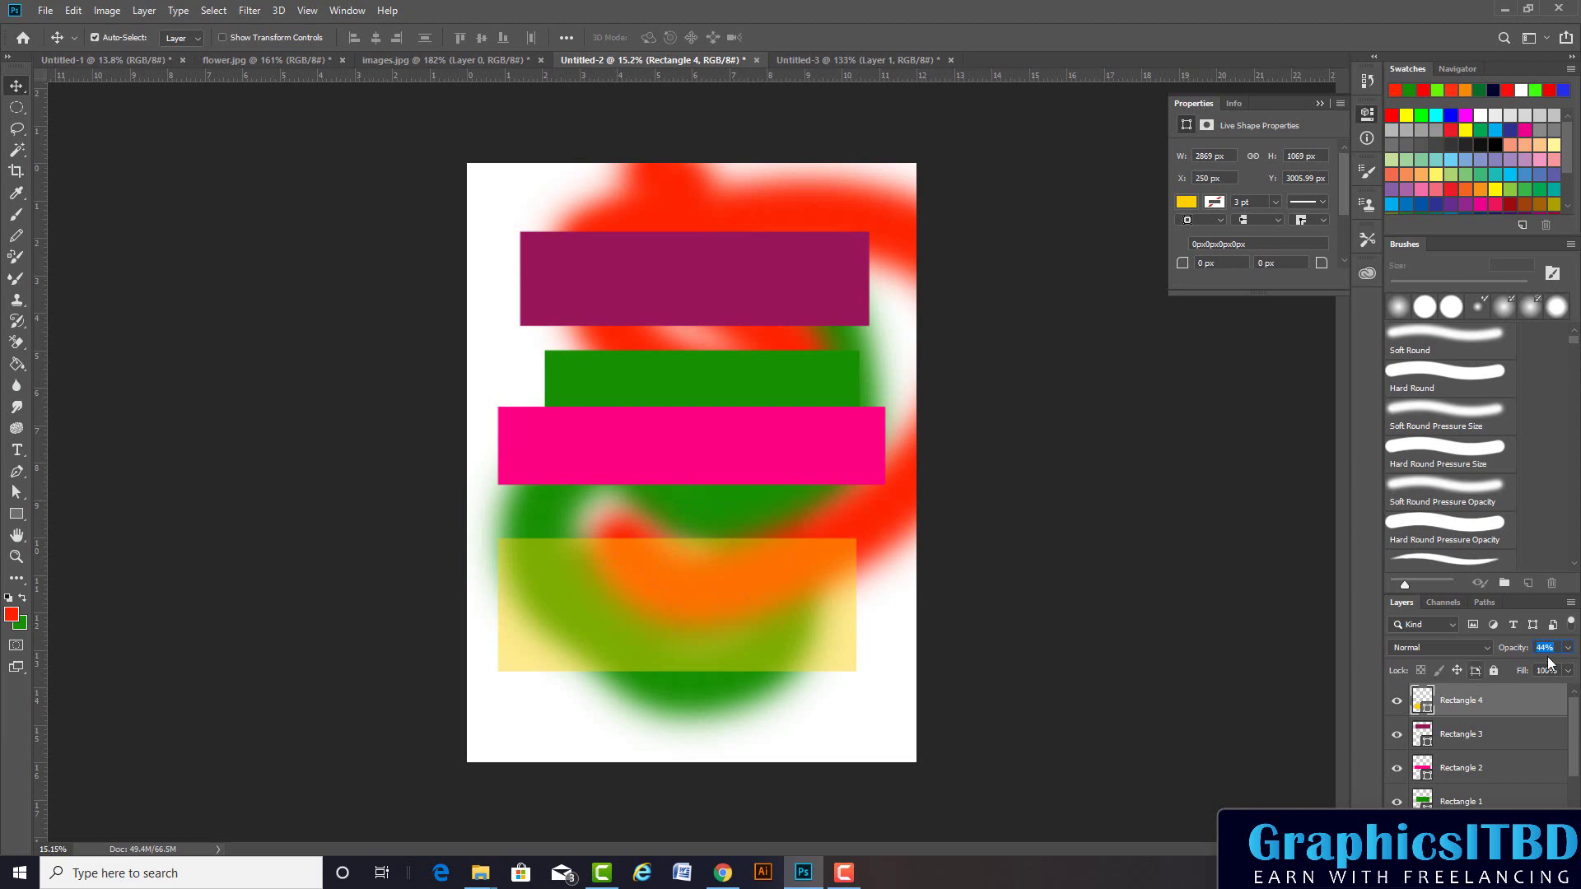
scroll(1560, 648, up, 4)
scroll(1559, 647, up, 10)
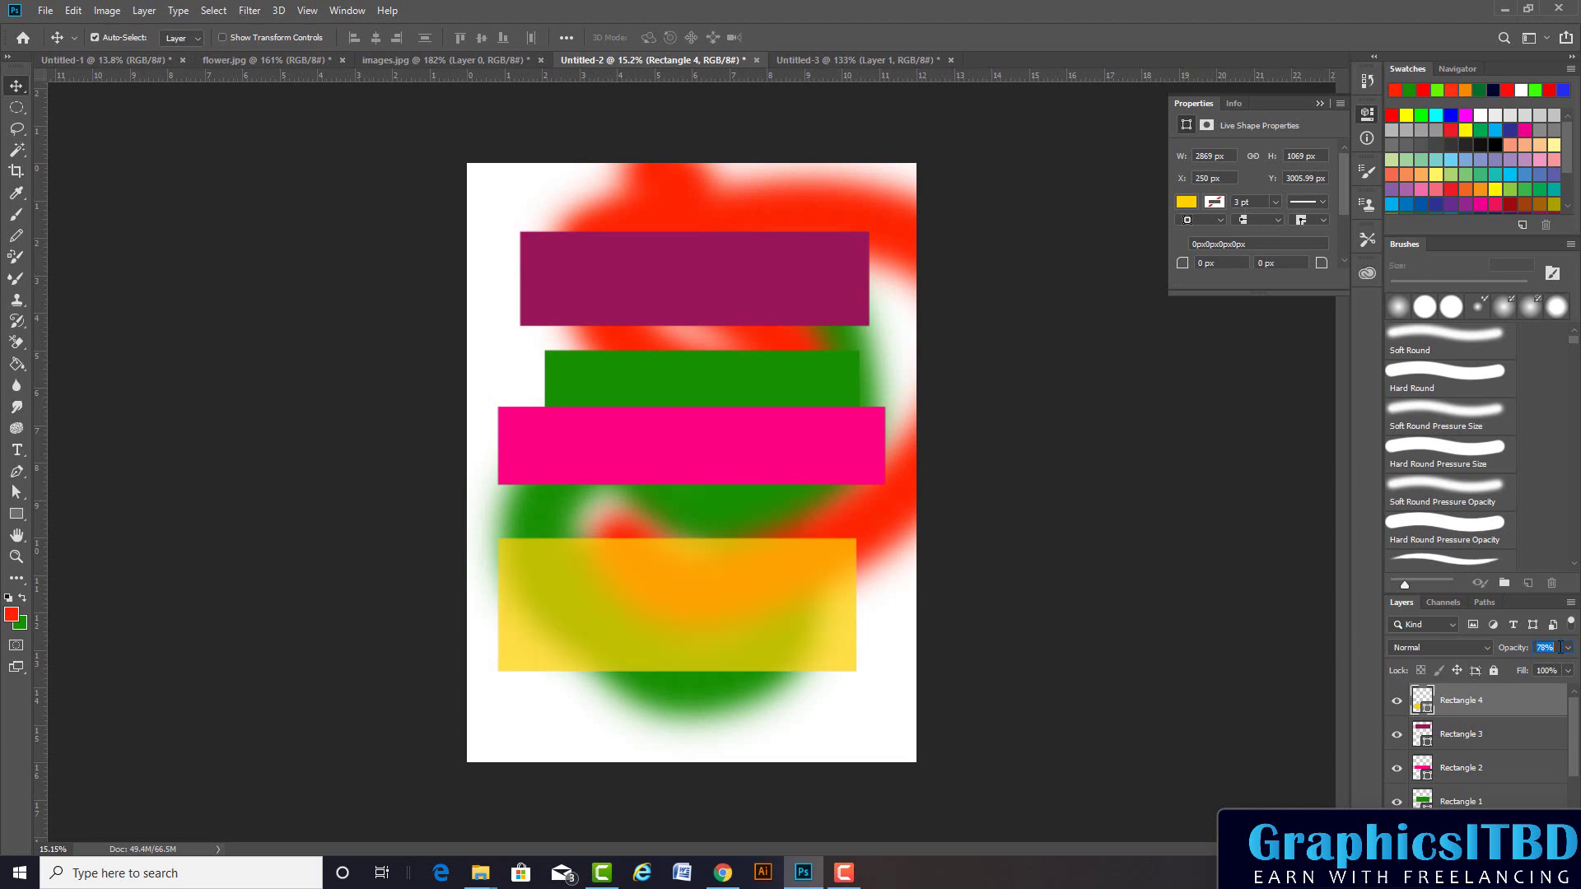
scroll(1560, 648, up, 13)
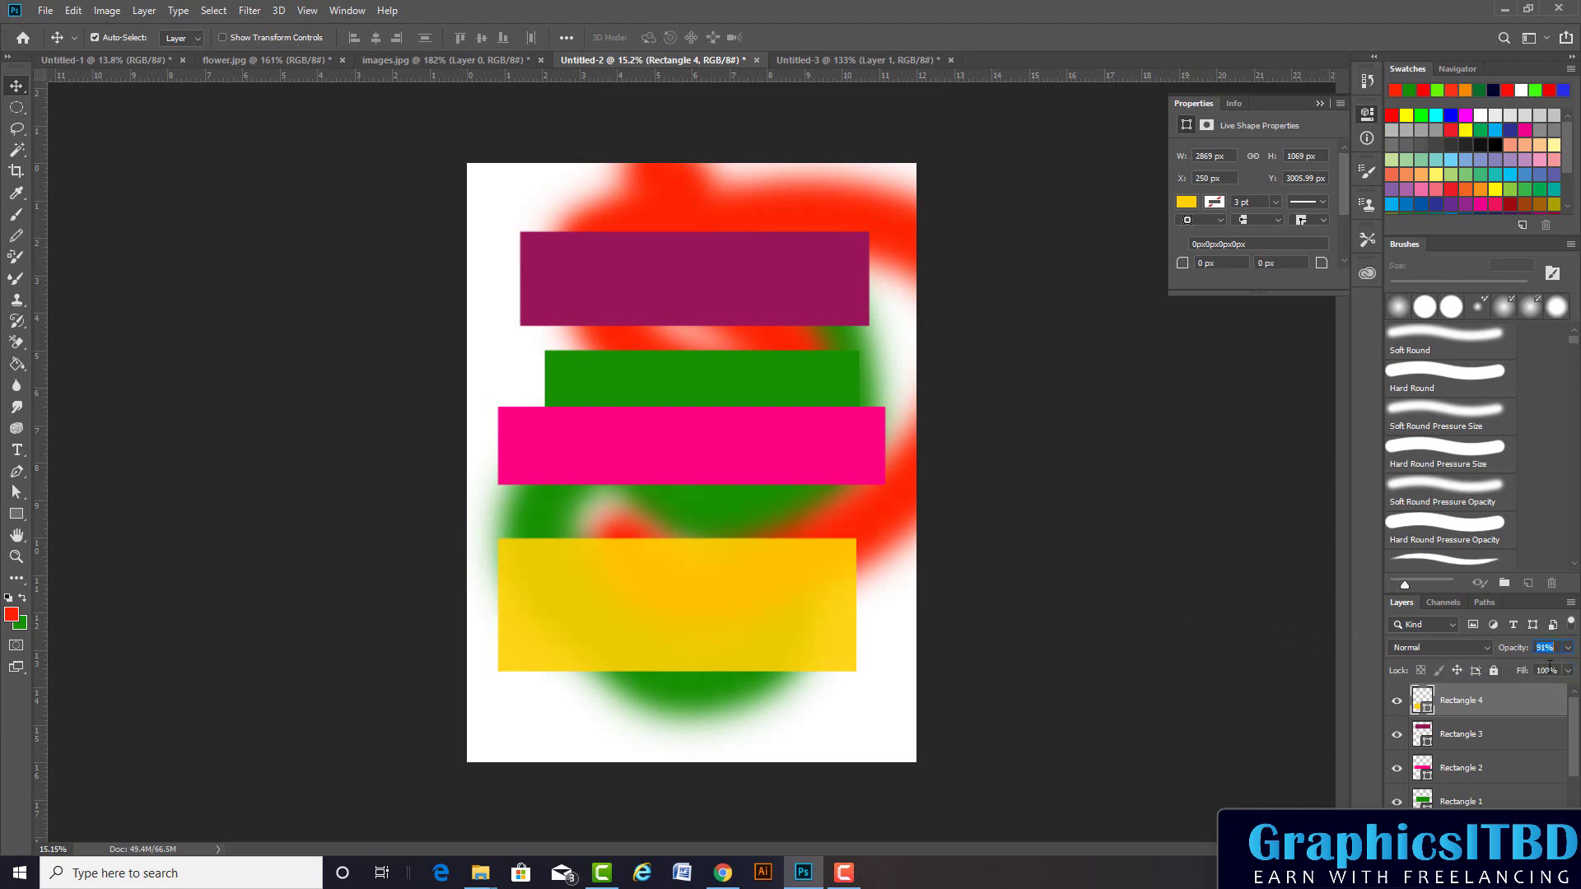
click(1550, 669)
scroll(1556, 649, up, 5)
scroll(1556, 649, up, 4)
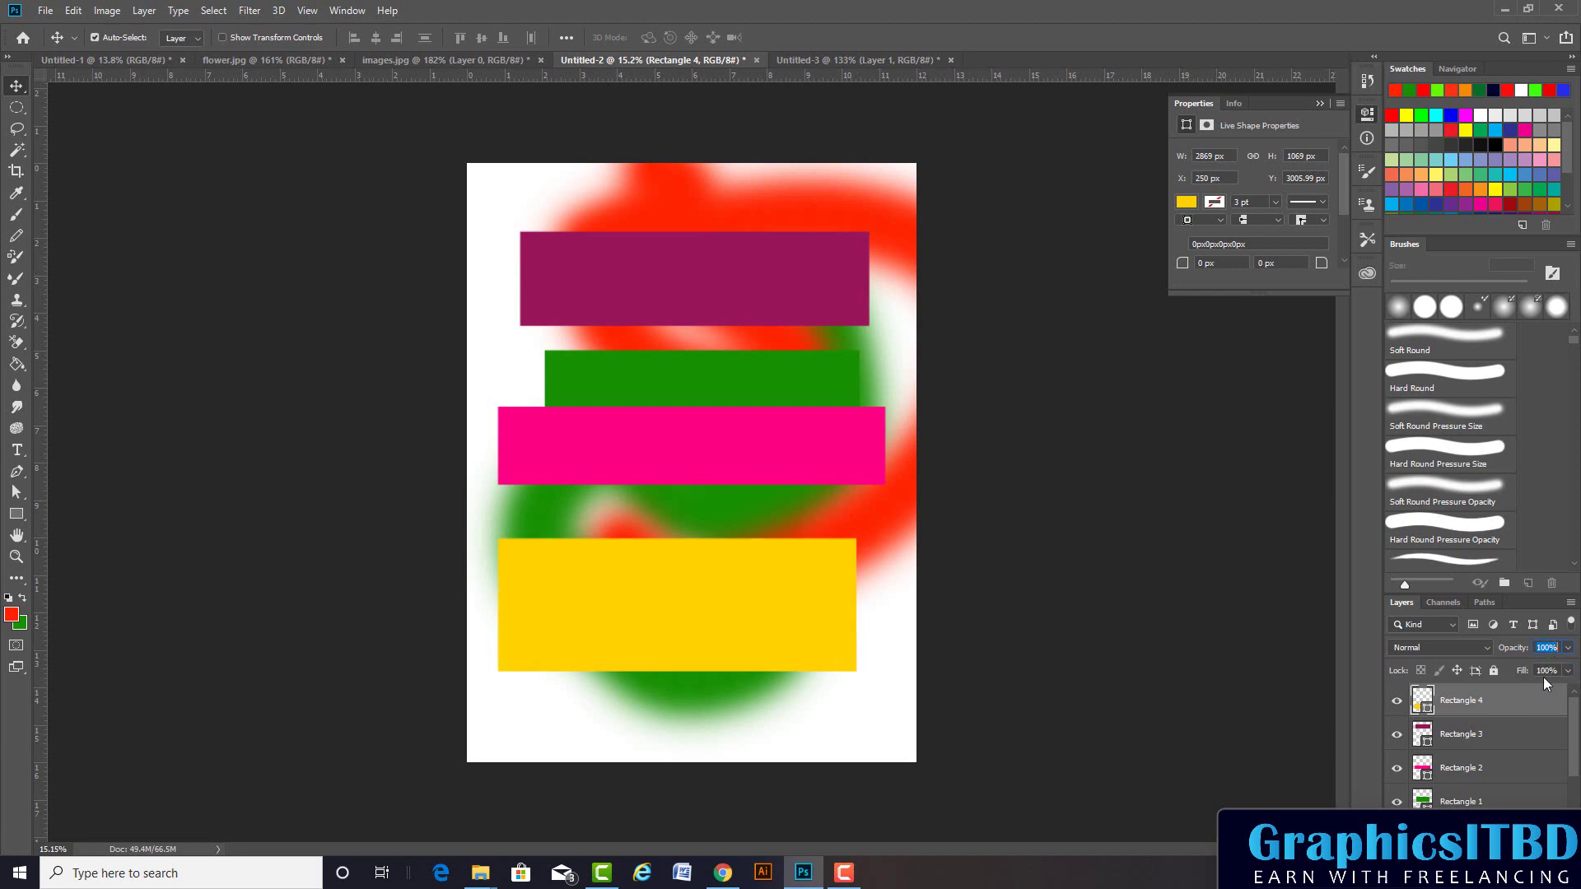
scroll(1547, 670, down, 8)
right_click(1546, 669)
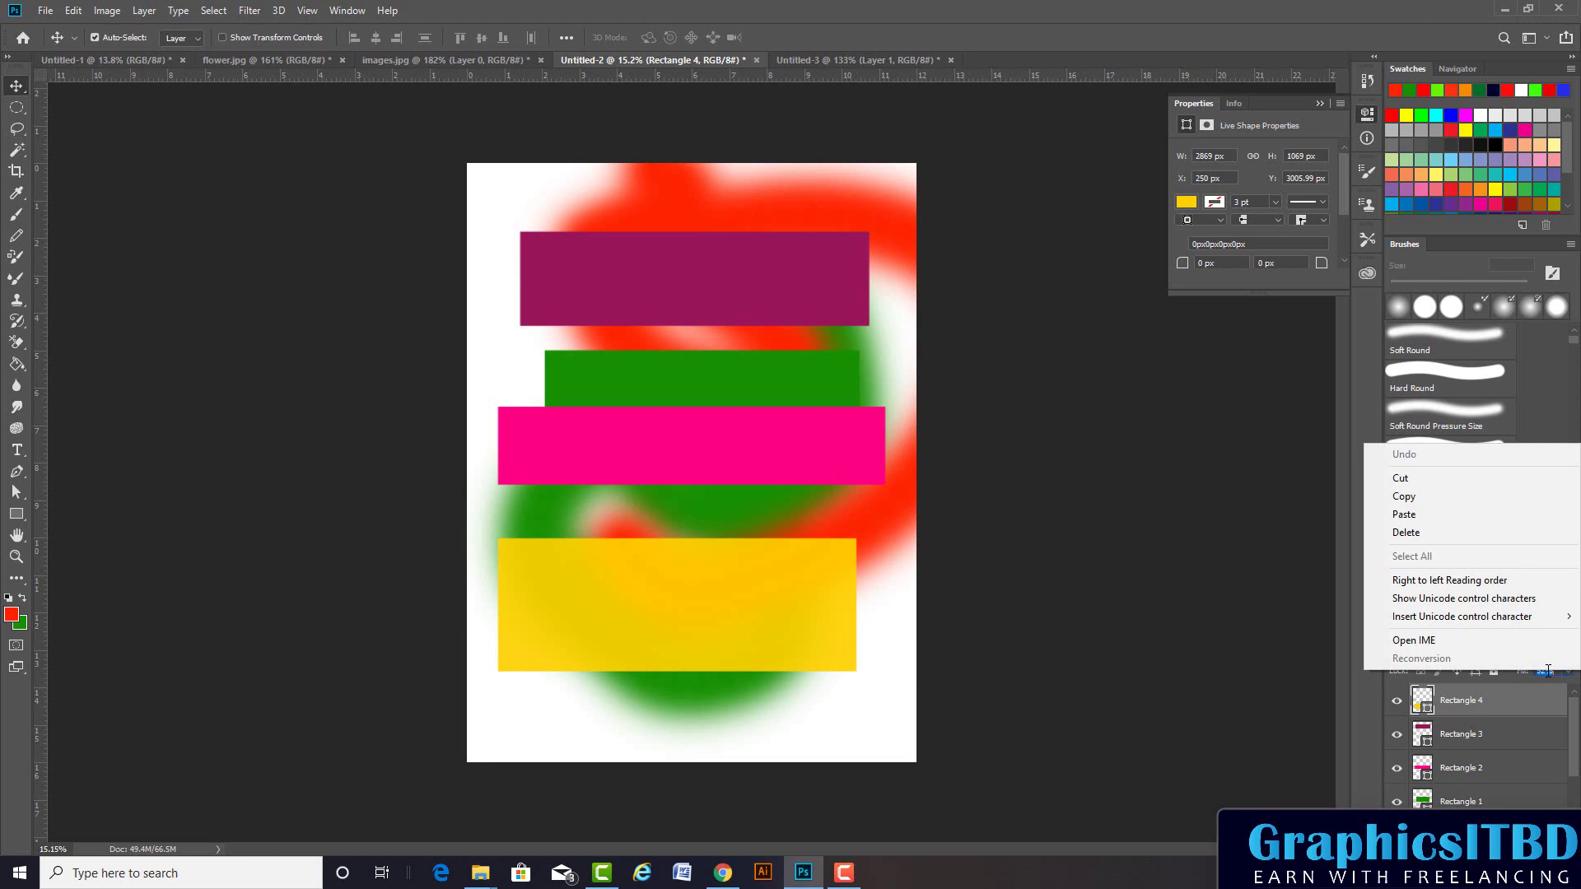
key(Escape)
scroll(1554, 671, down, 18)
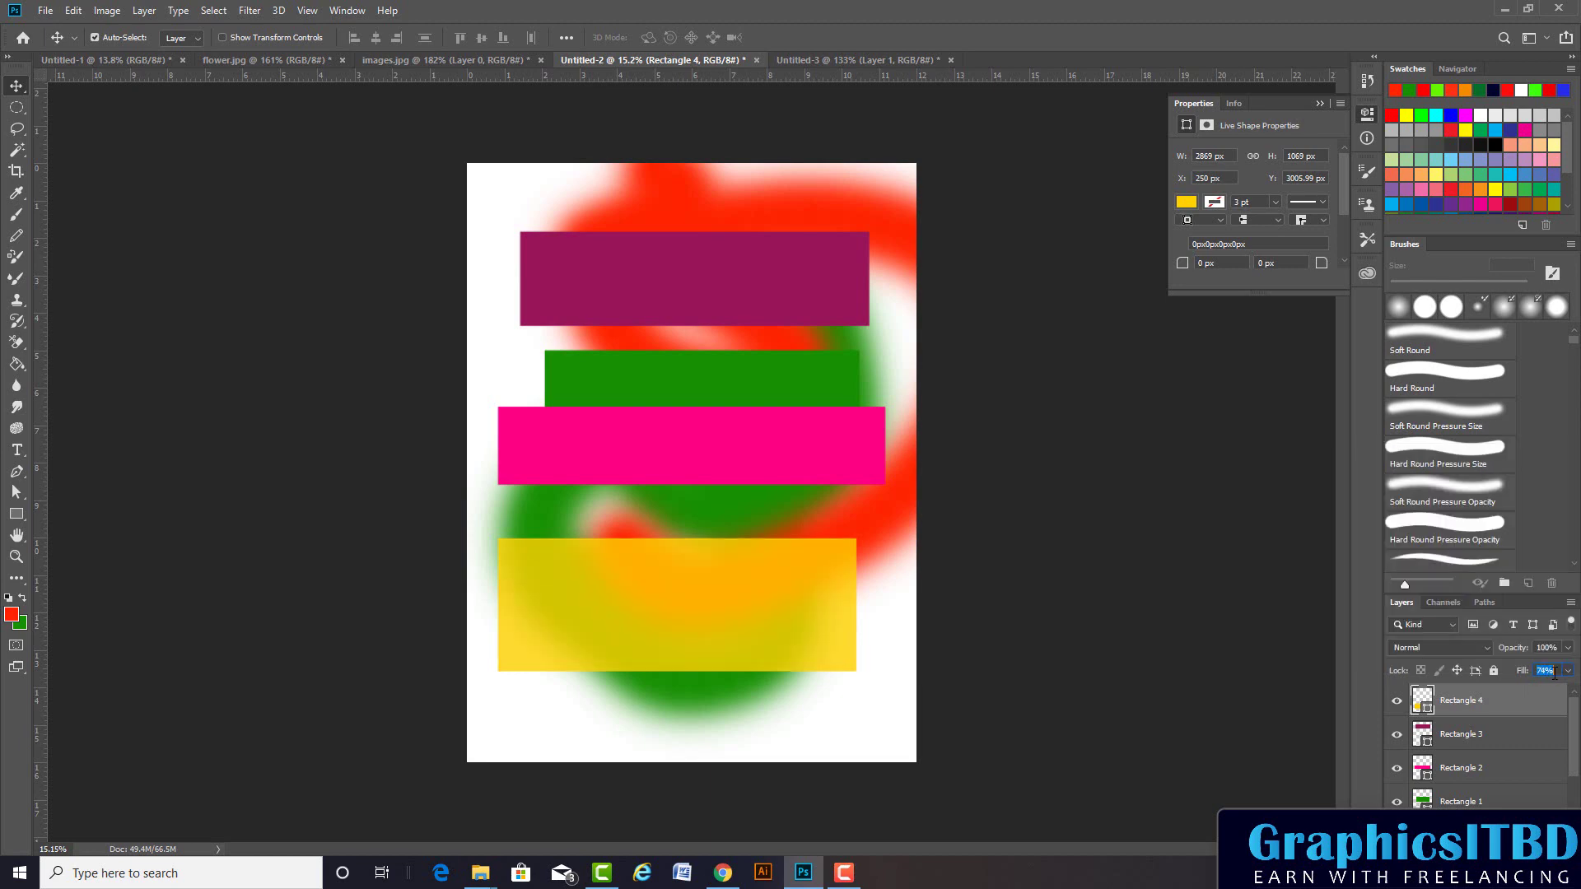
scroll(1554, 671, up, 10)
Lock Rectangle 4, then nudge the pink rectangle down-right and the green rectangle lower
scroll(1554, 671, up, 4)
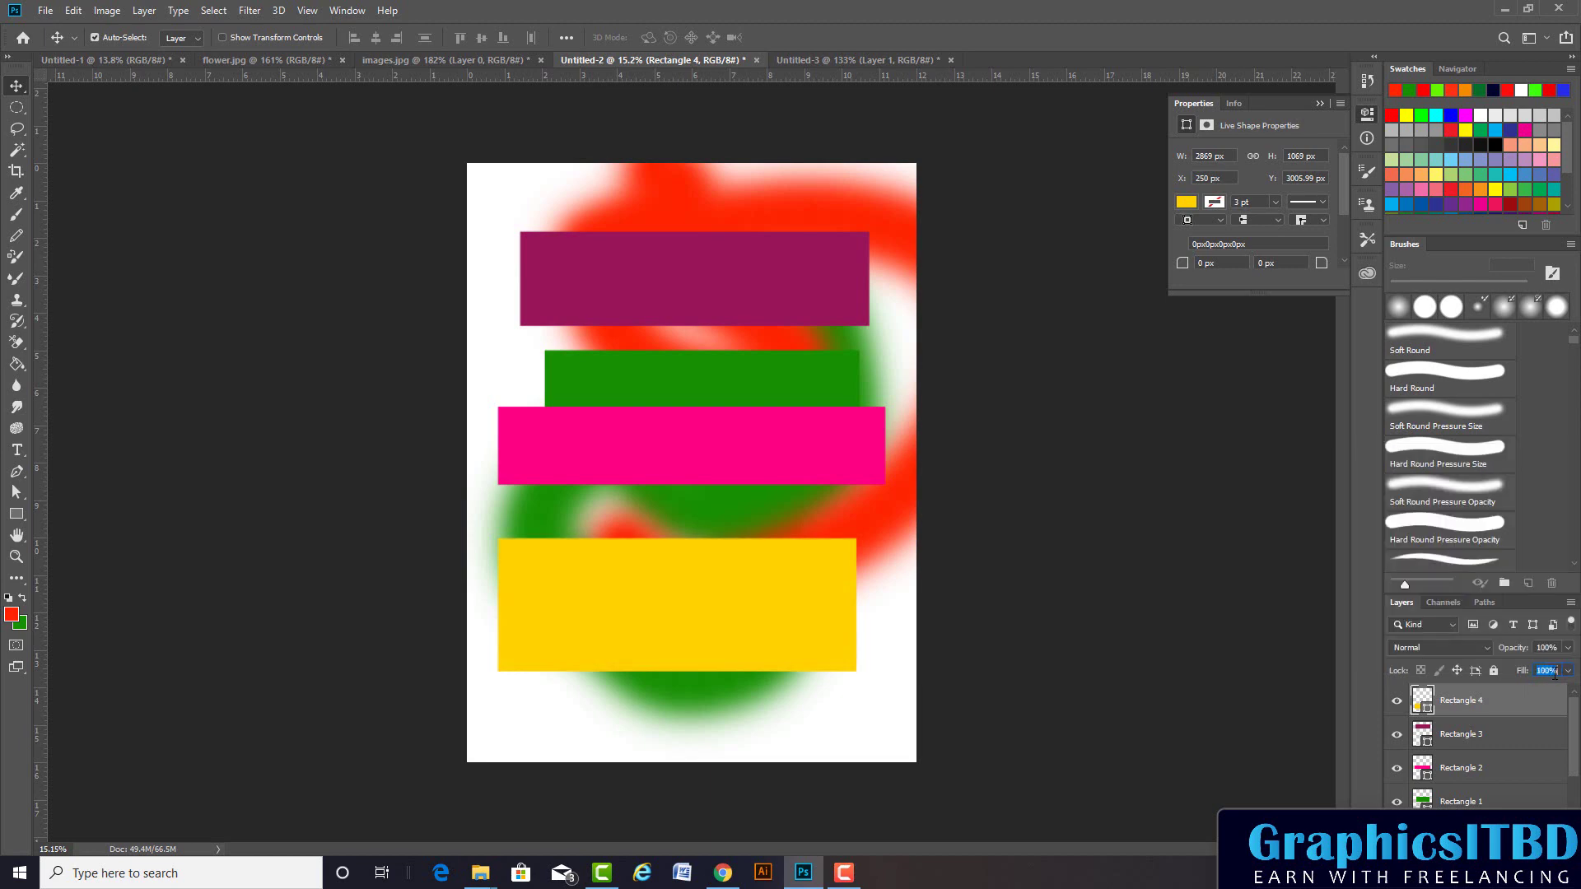
click(1496, 670)
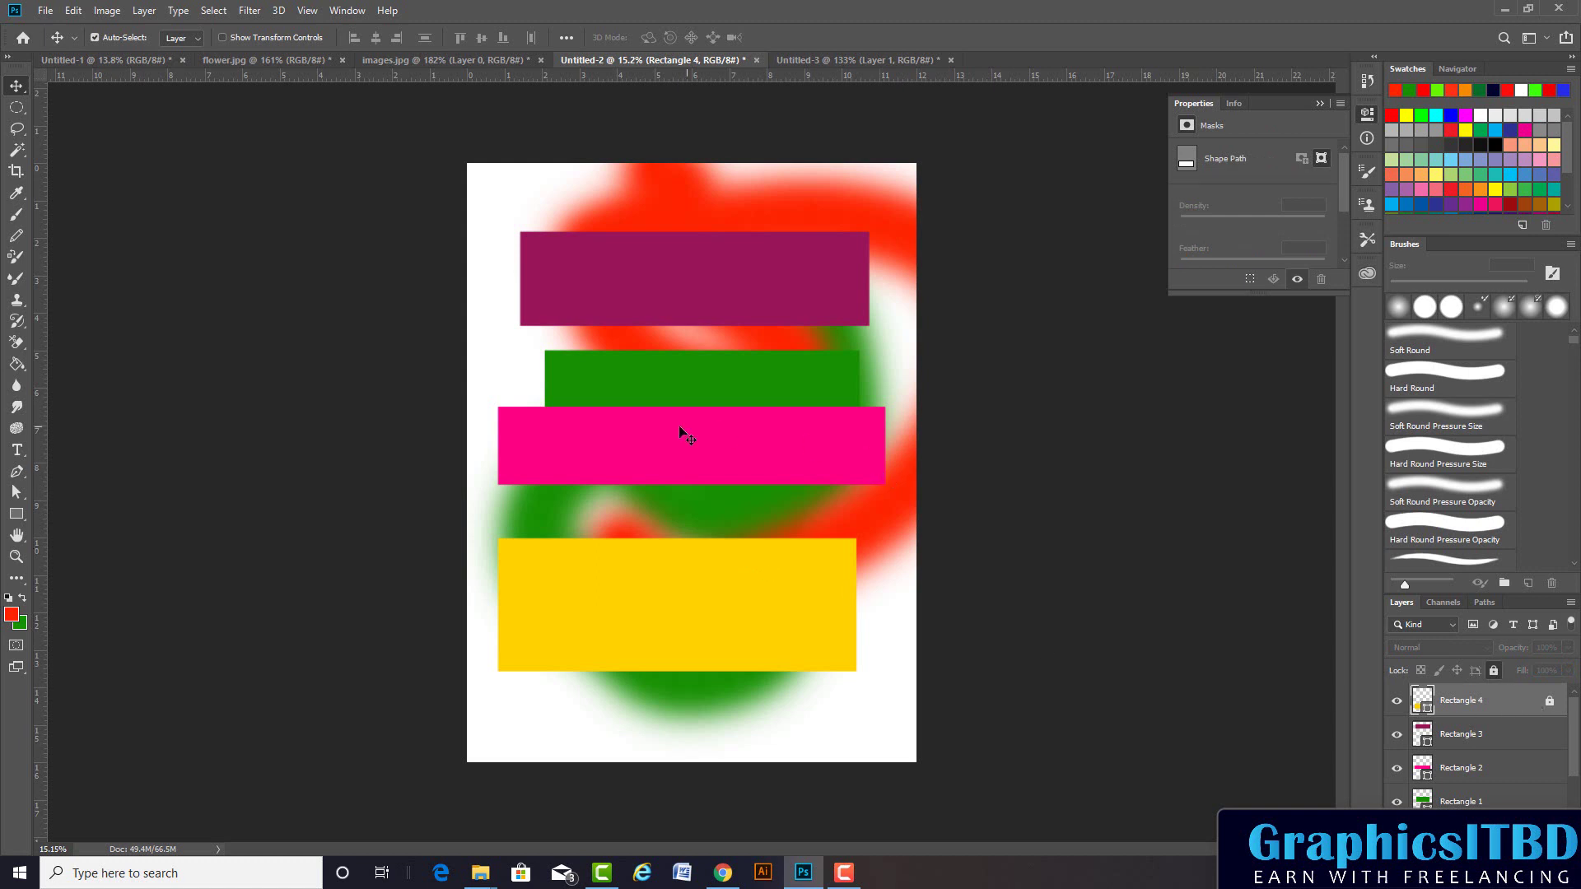
drag(678, 425, 692, 435)
drag(730, 379, 738, 387)
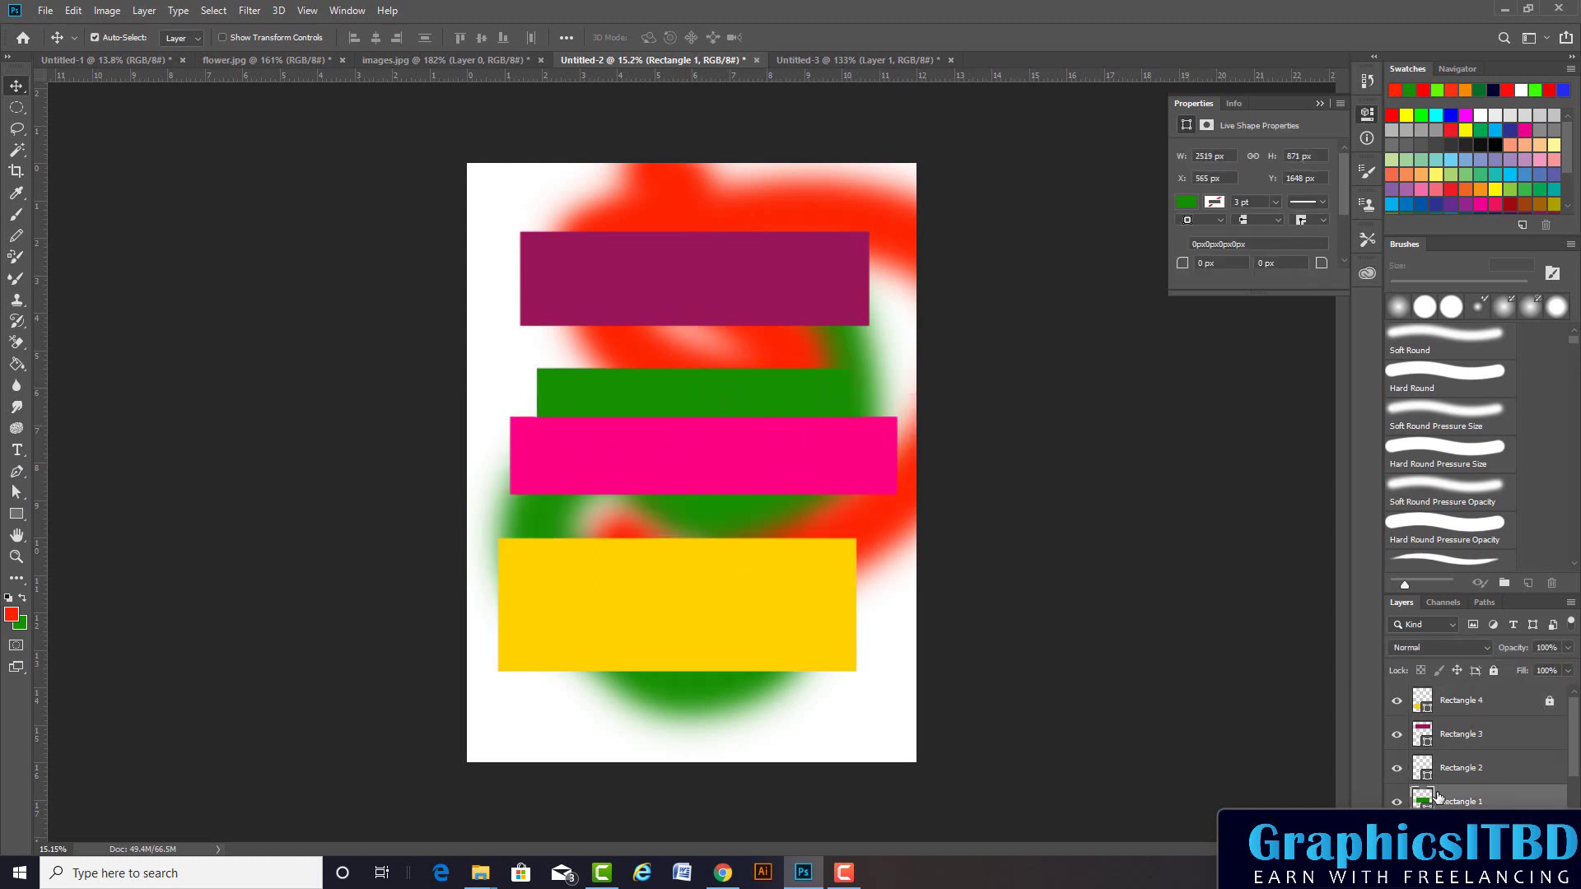
Reselect the yellow Rectangle 4 layer and unlock it
click(1494, 701)
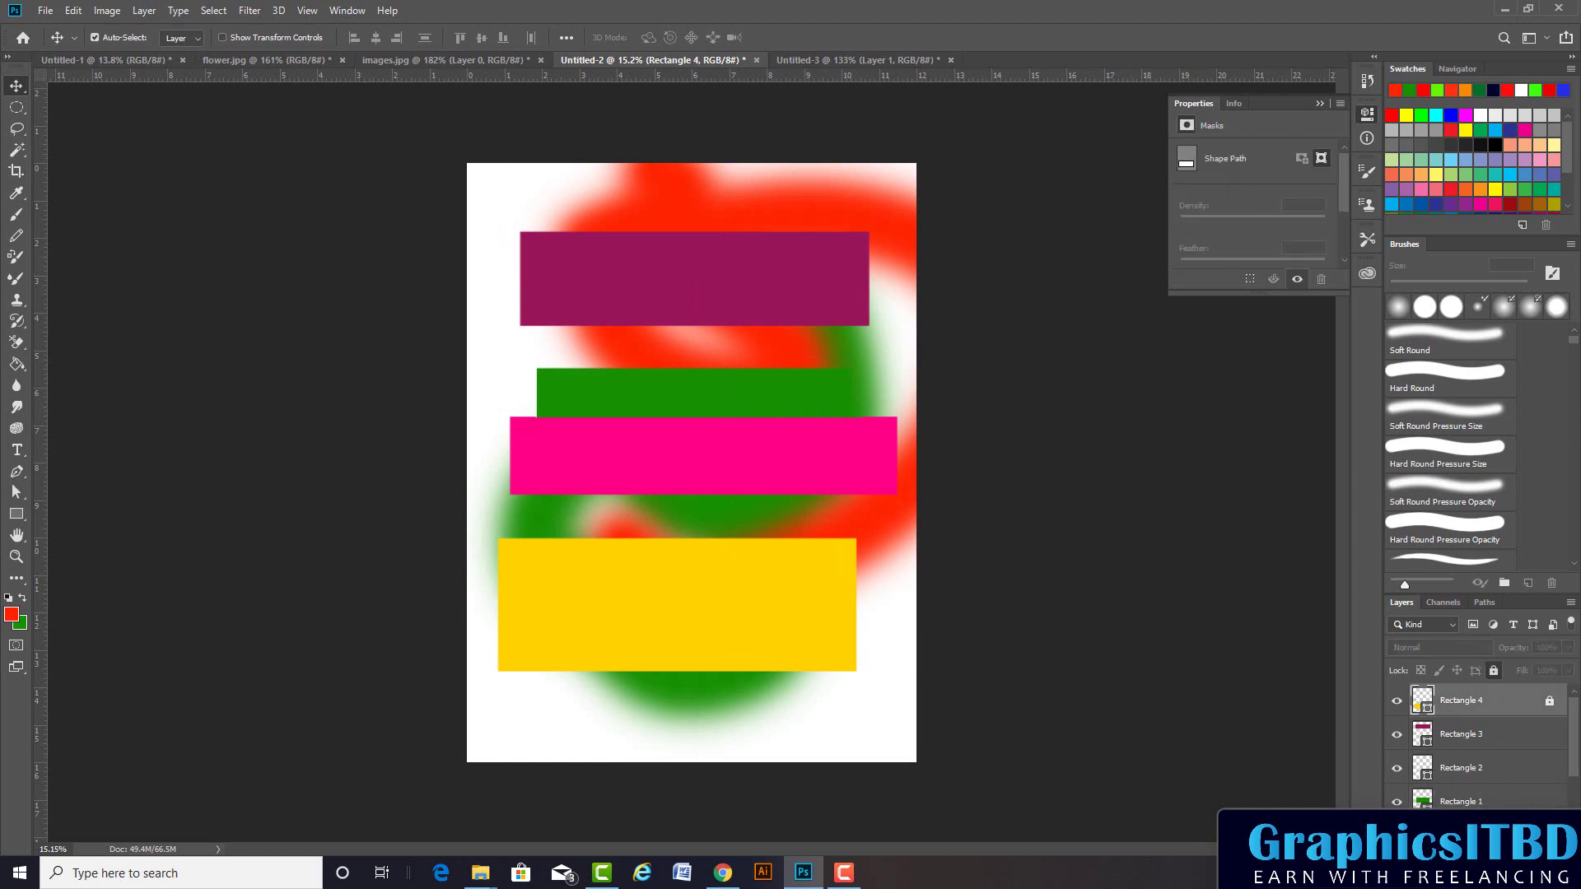
click(1551, 707)
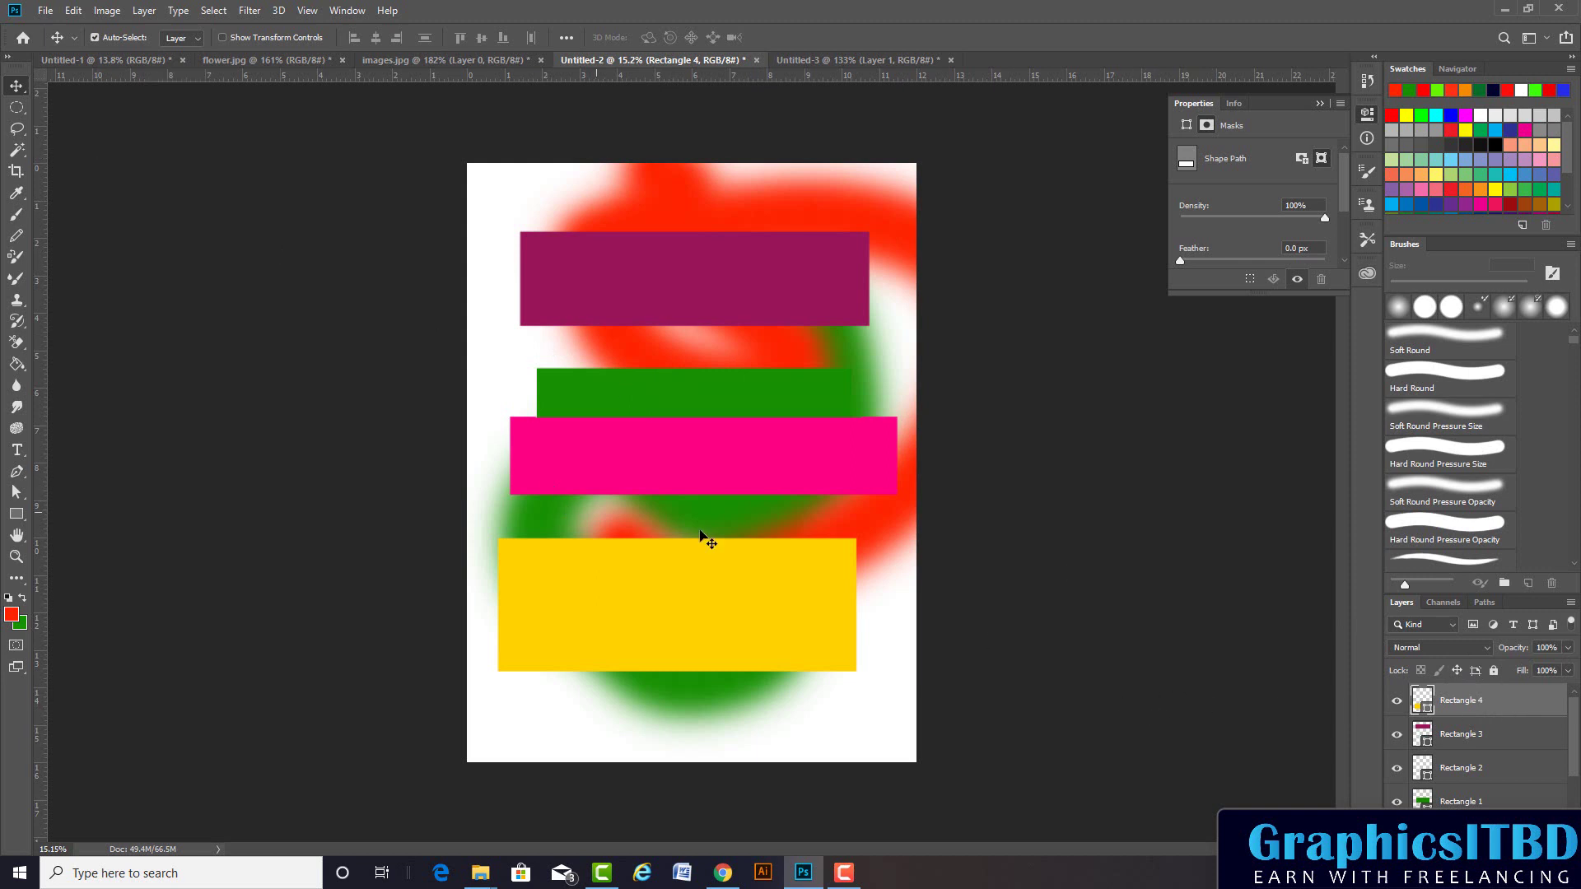
scroll(1474, 741, down, 2)
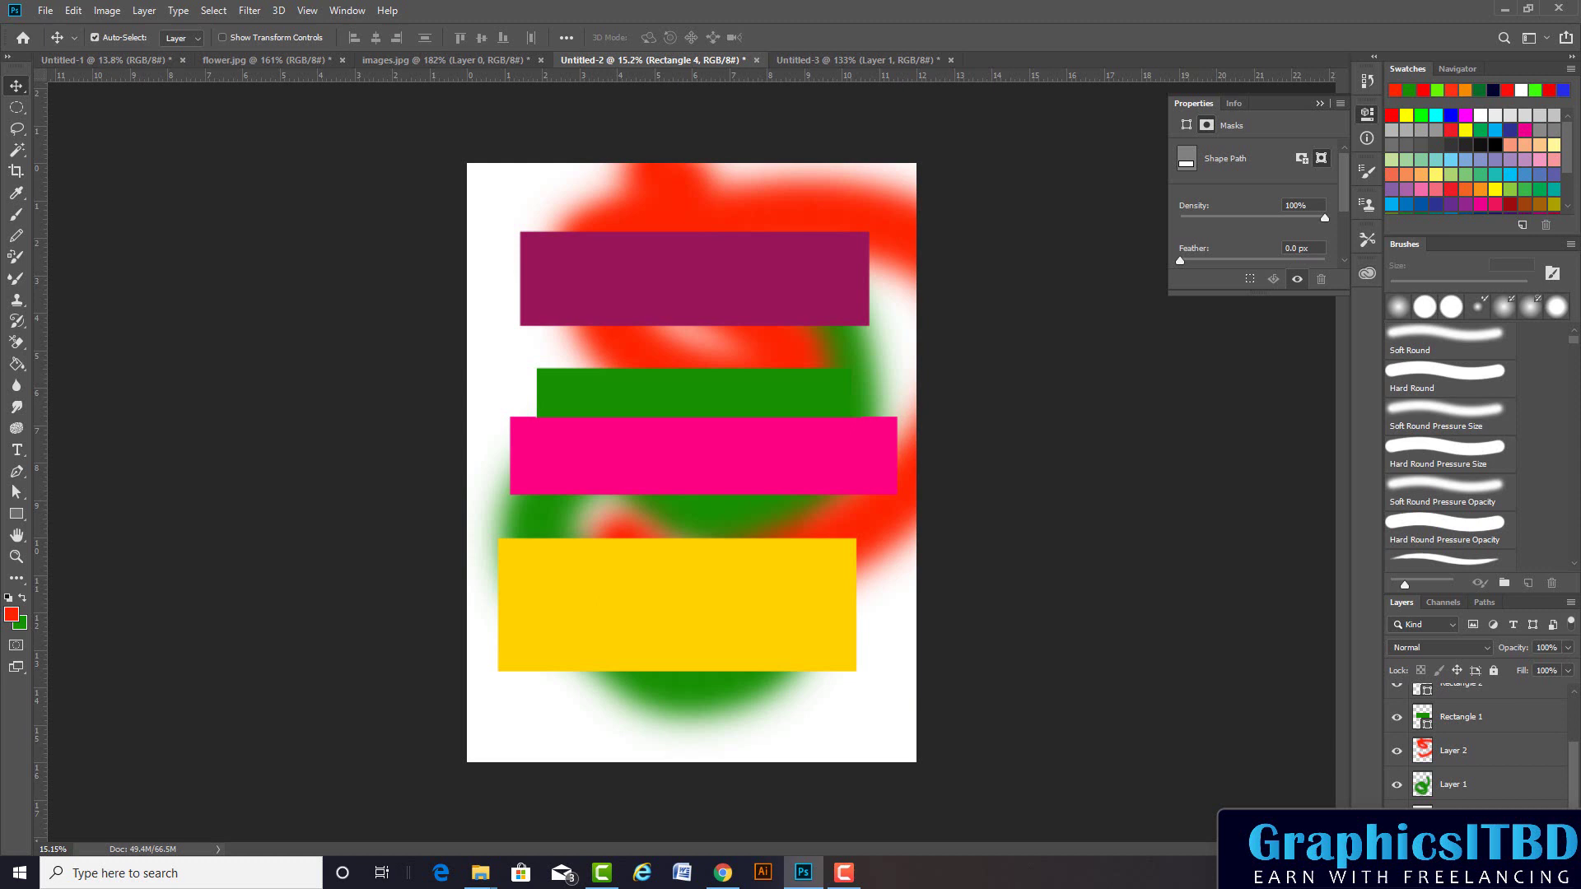
Open the Layers panel's fill and adjustment layer list, close and reopen it, then dismiss it
click(1493, 823)
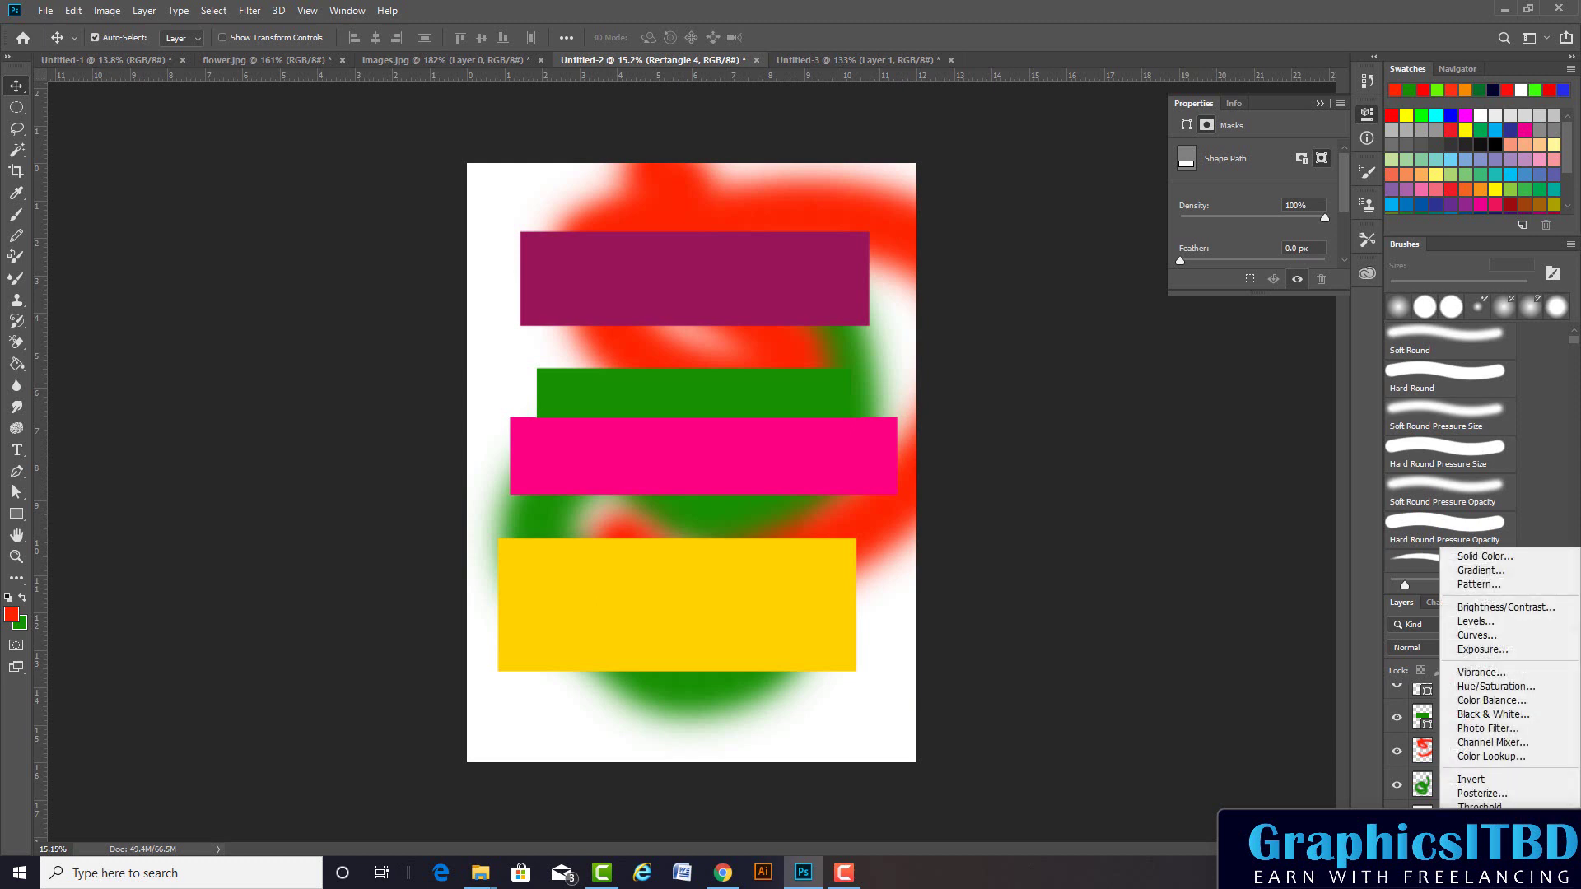
key(Escape)
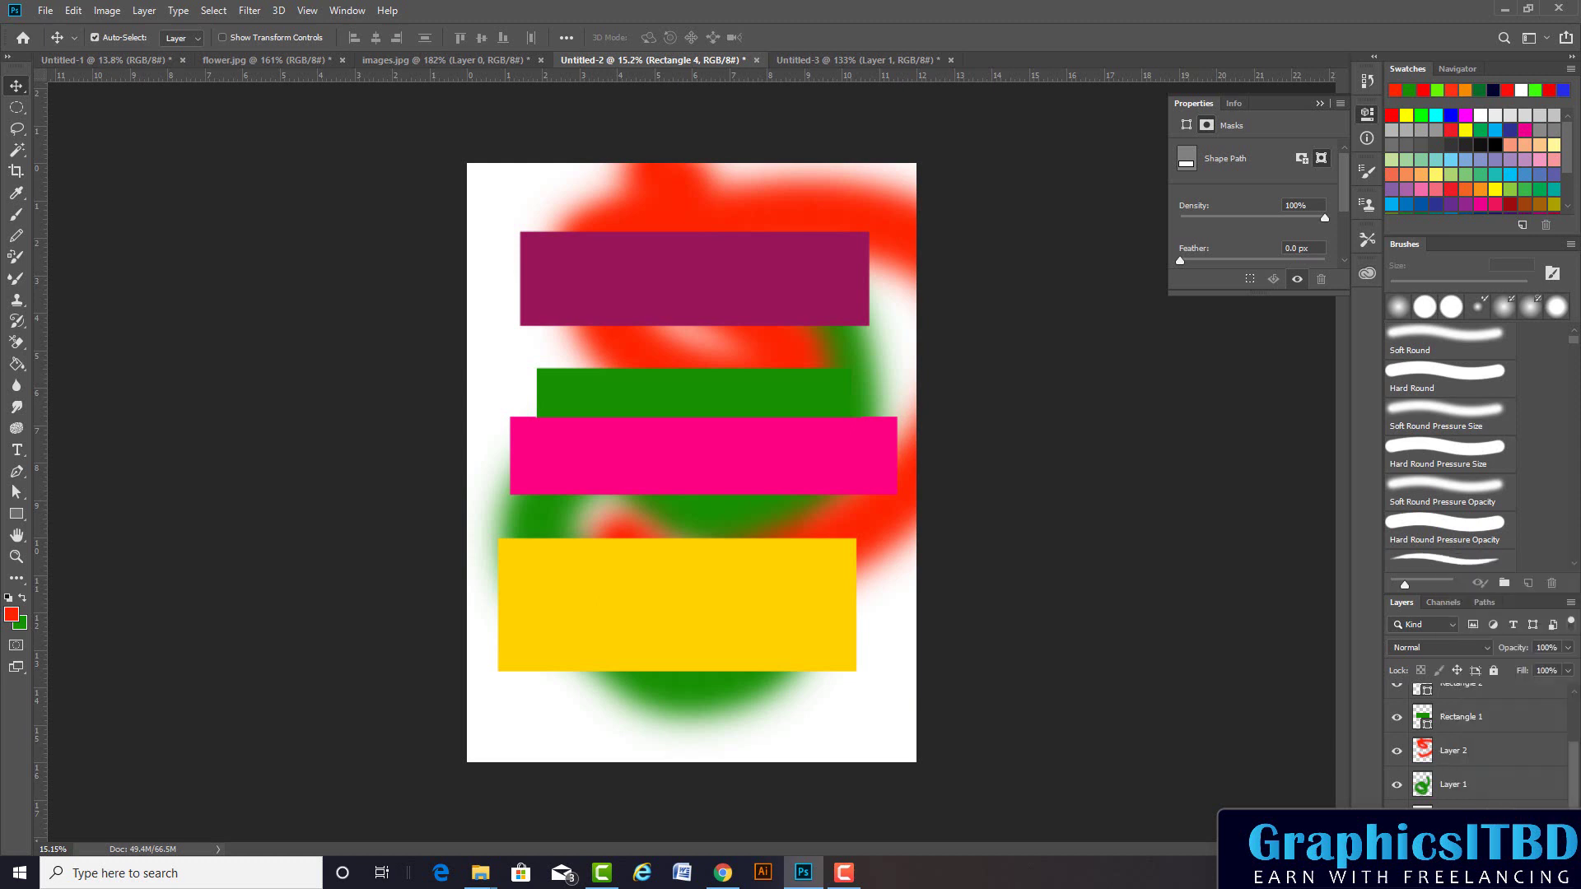
click(1493, 824)
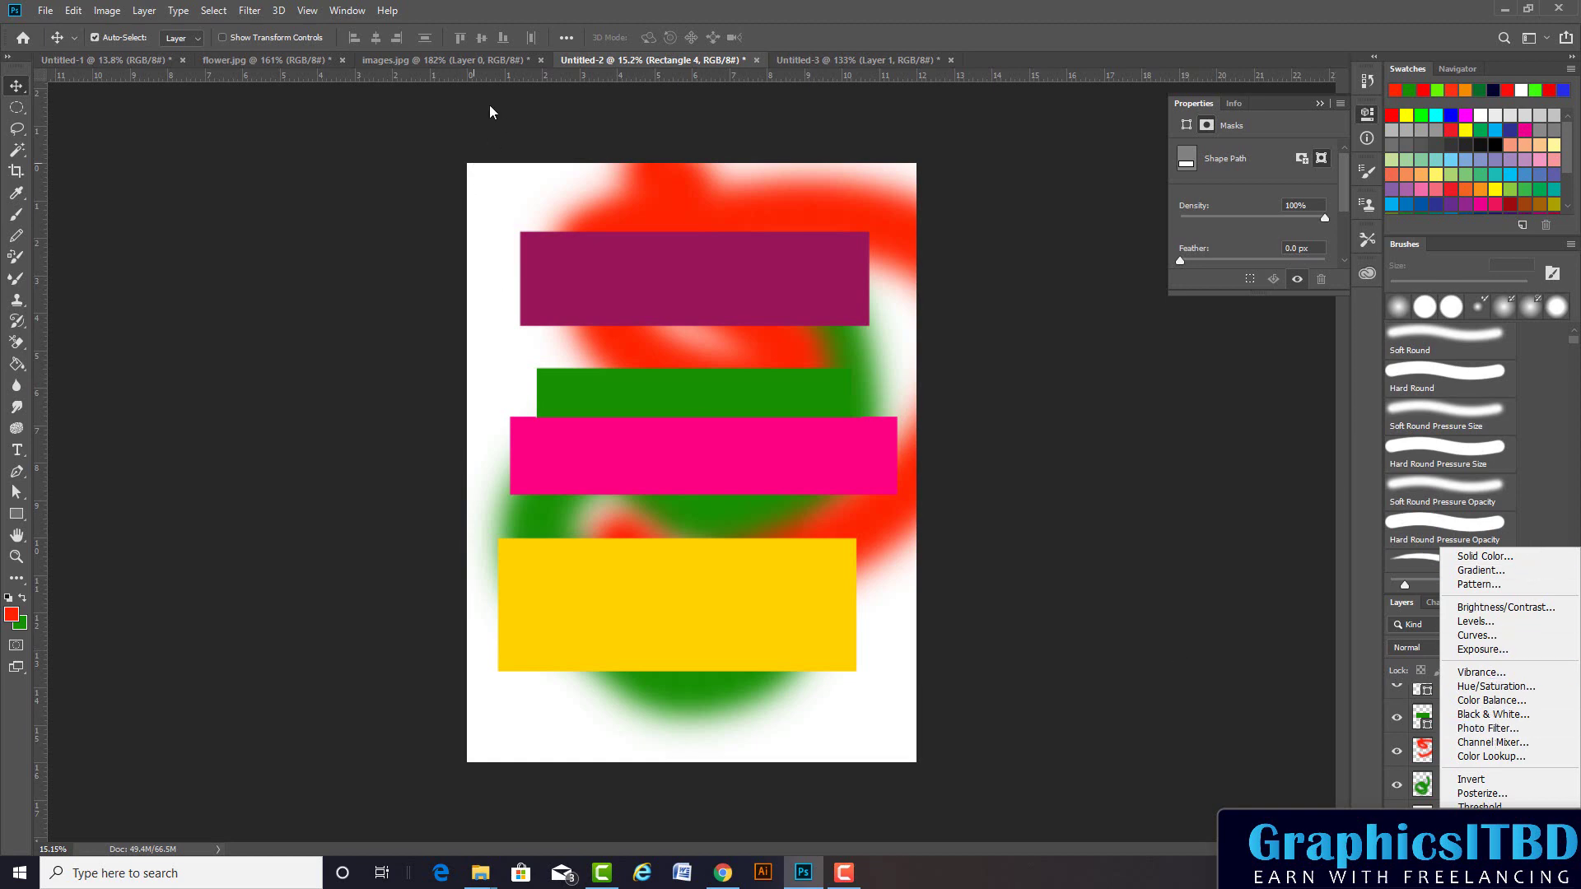
click(424, 64)
Switch to flower.jpg and add a Solid Color fill layer over the photo
click(266, 61)
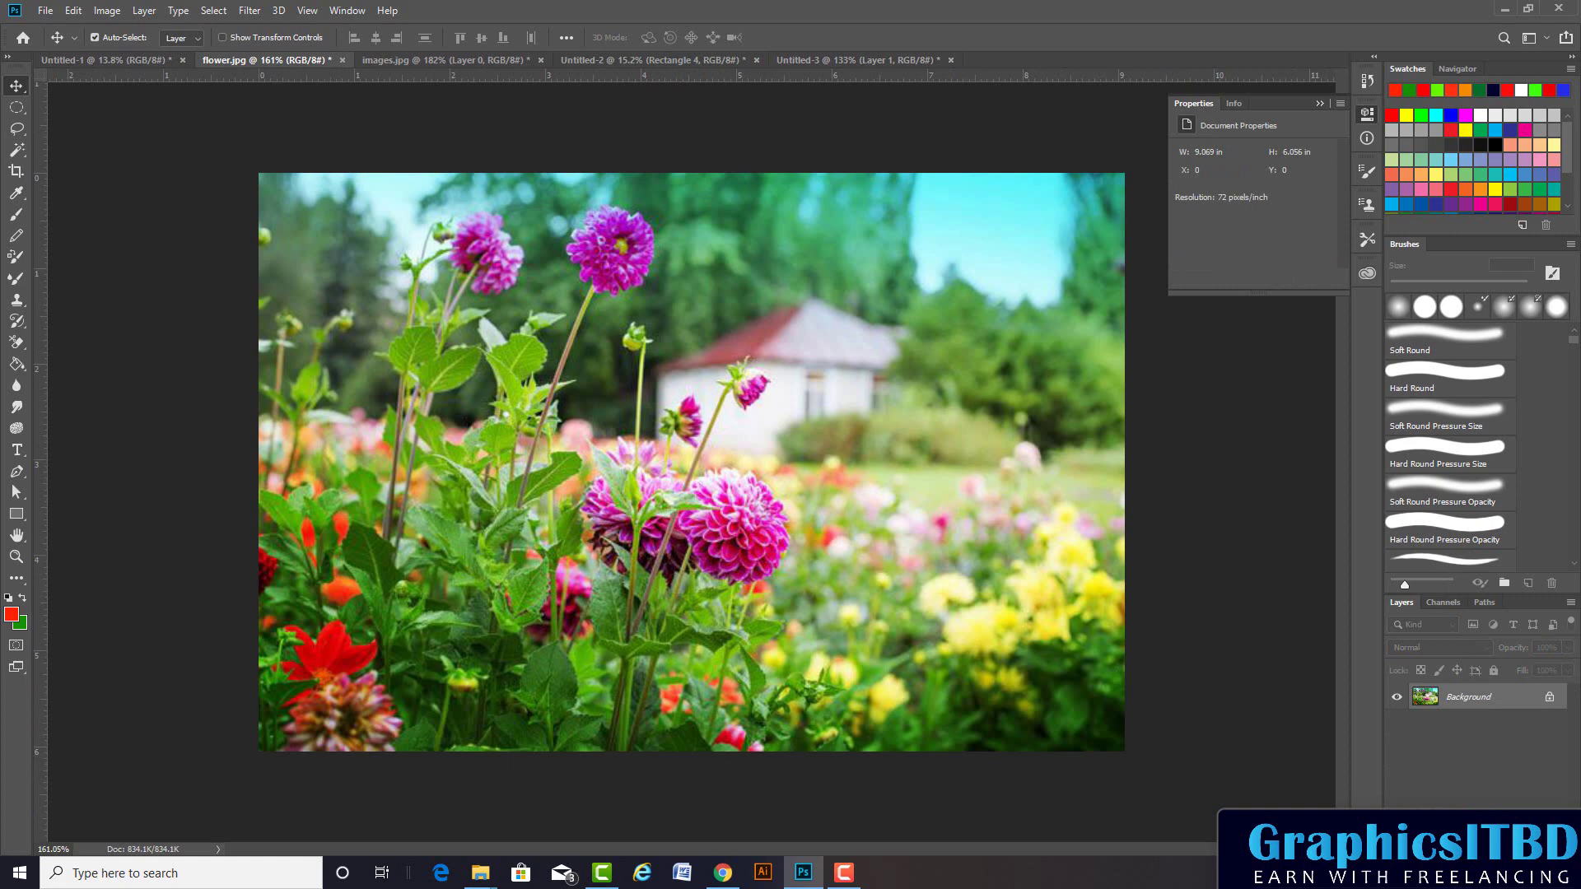
click(1487, 820)
click(1491, 563)
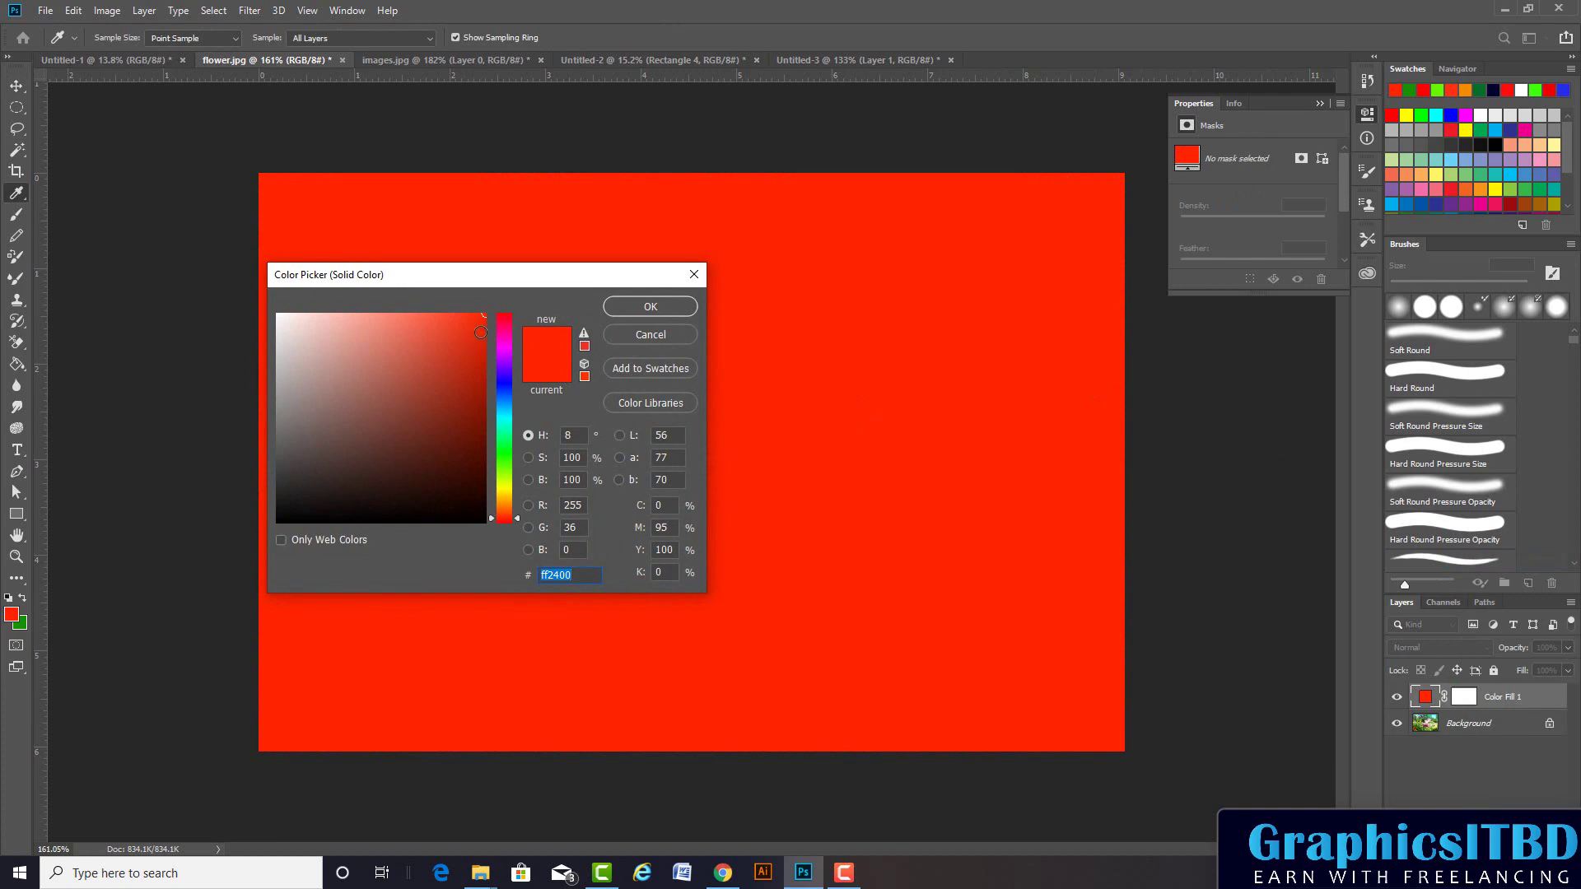
Pick a bright orange fill colour in the Color Picker and confirm it
drag(484, 322, 484, 356)
drag(510, 486, 506, 505)
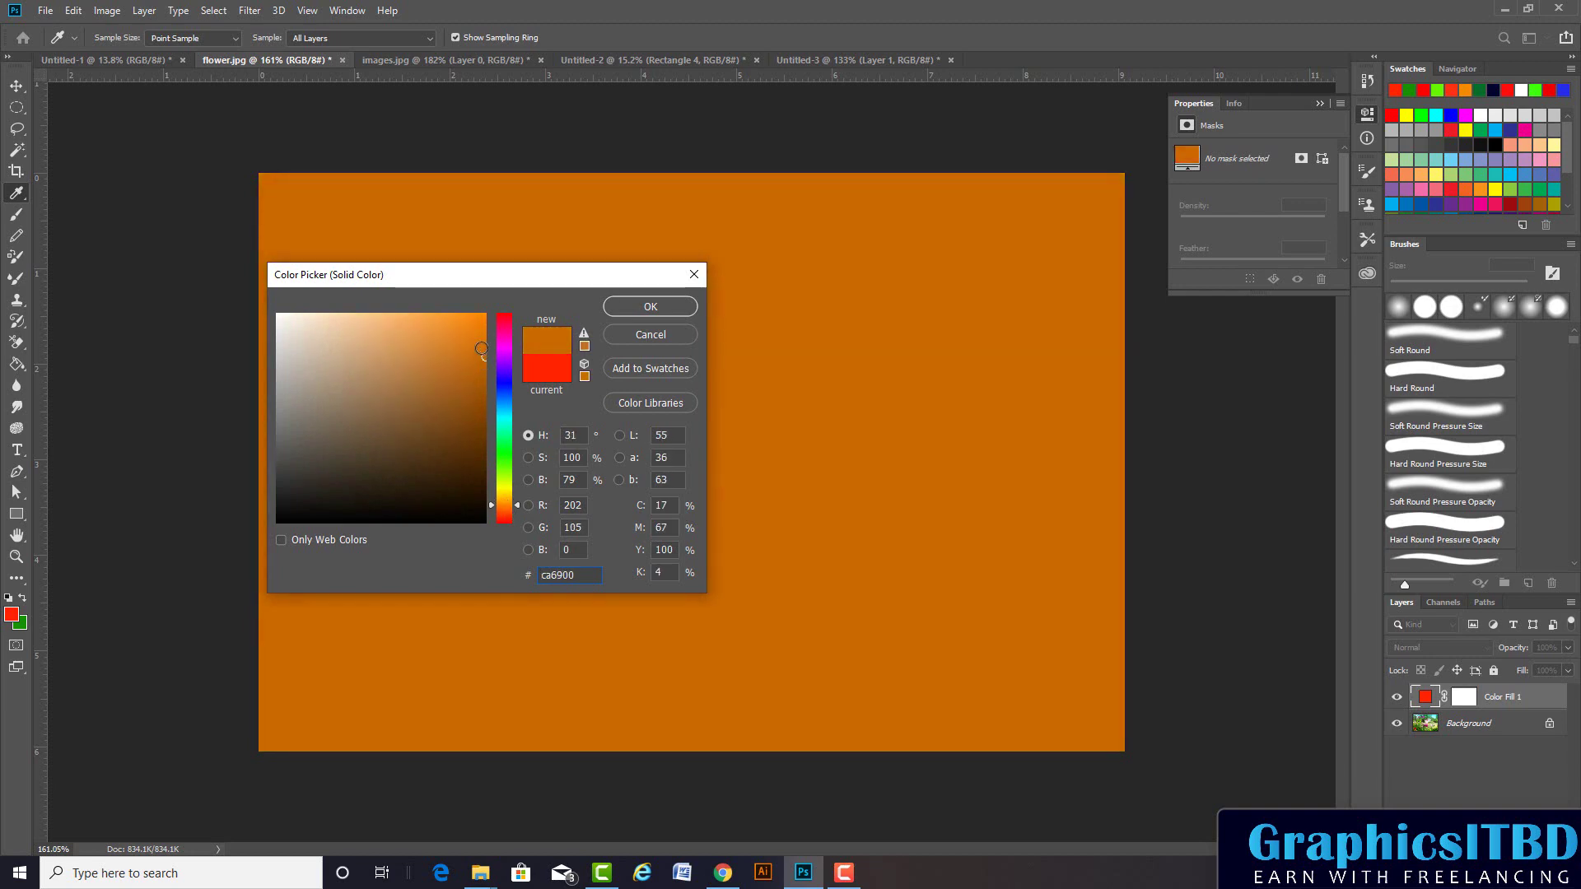
drag(485, 357, 474, 308)
click(621, 305)
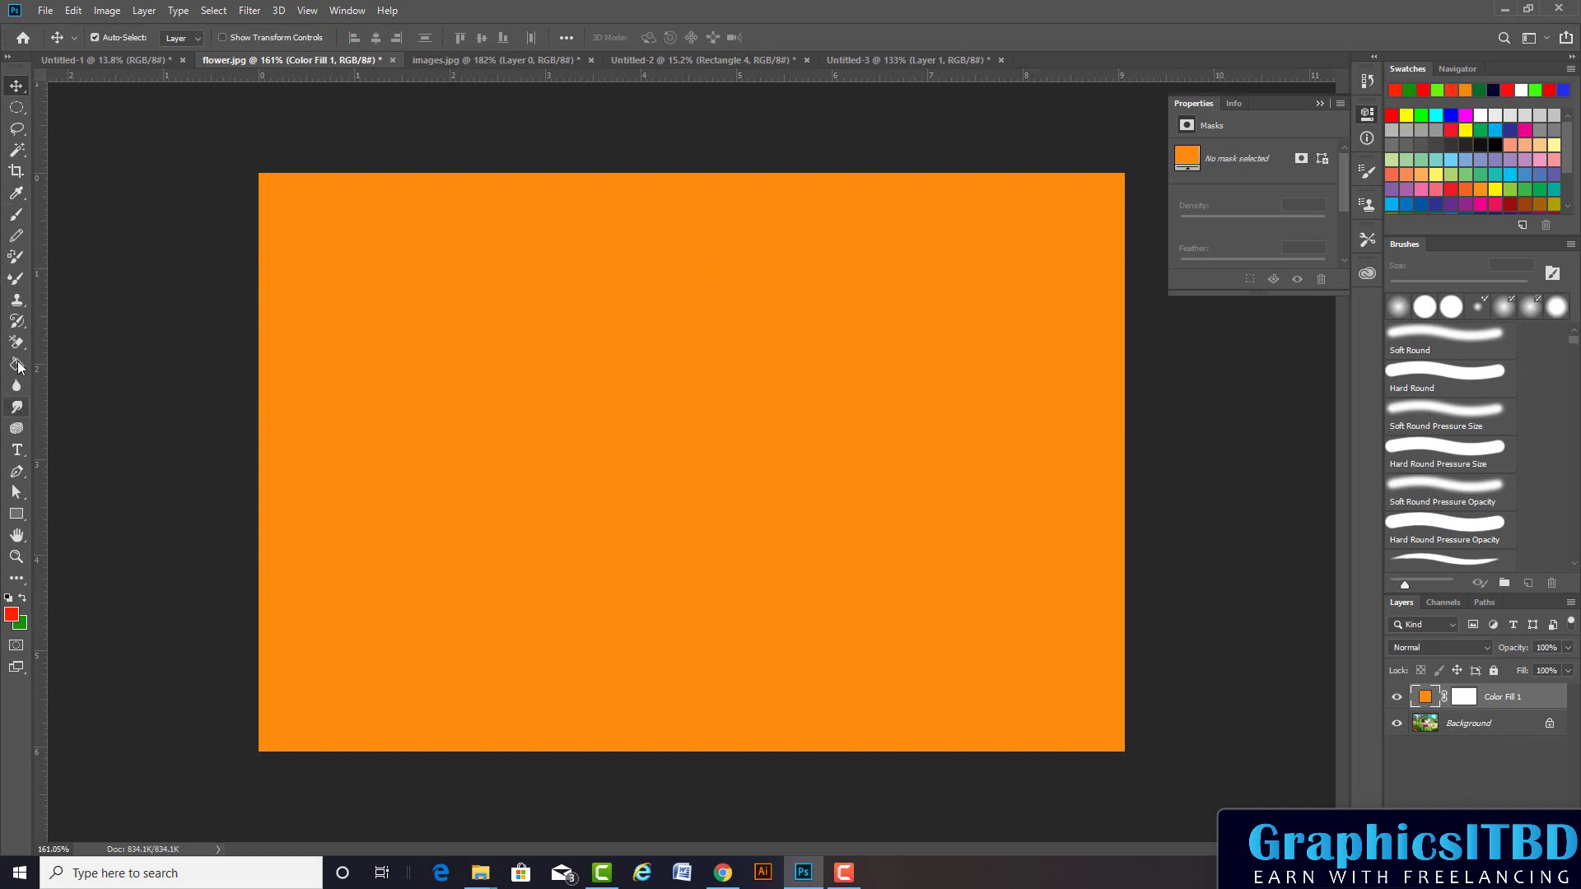
click(16, 216)
Try painting on the orange fill layer, then switch to the plain Eraser
click(375, 398)
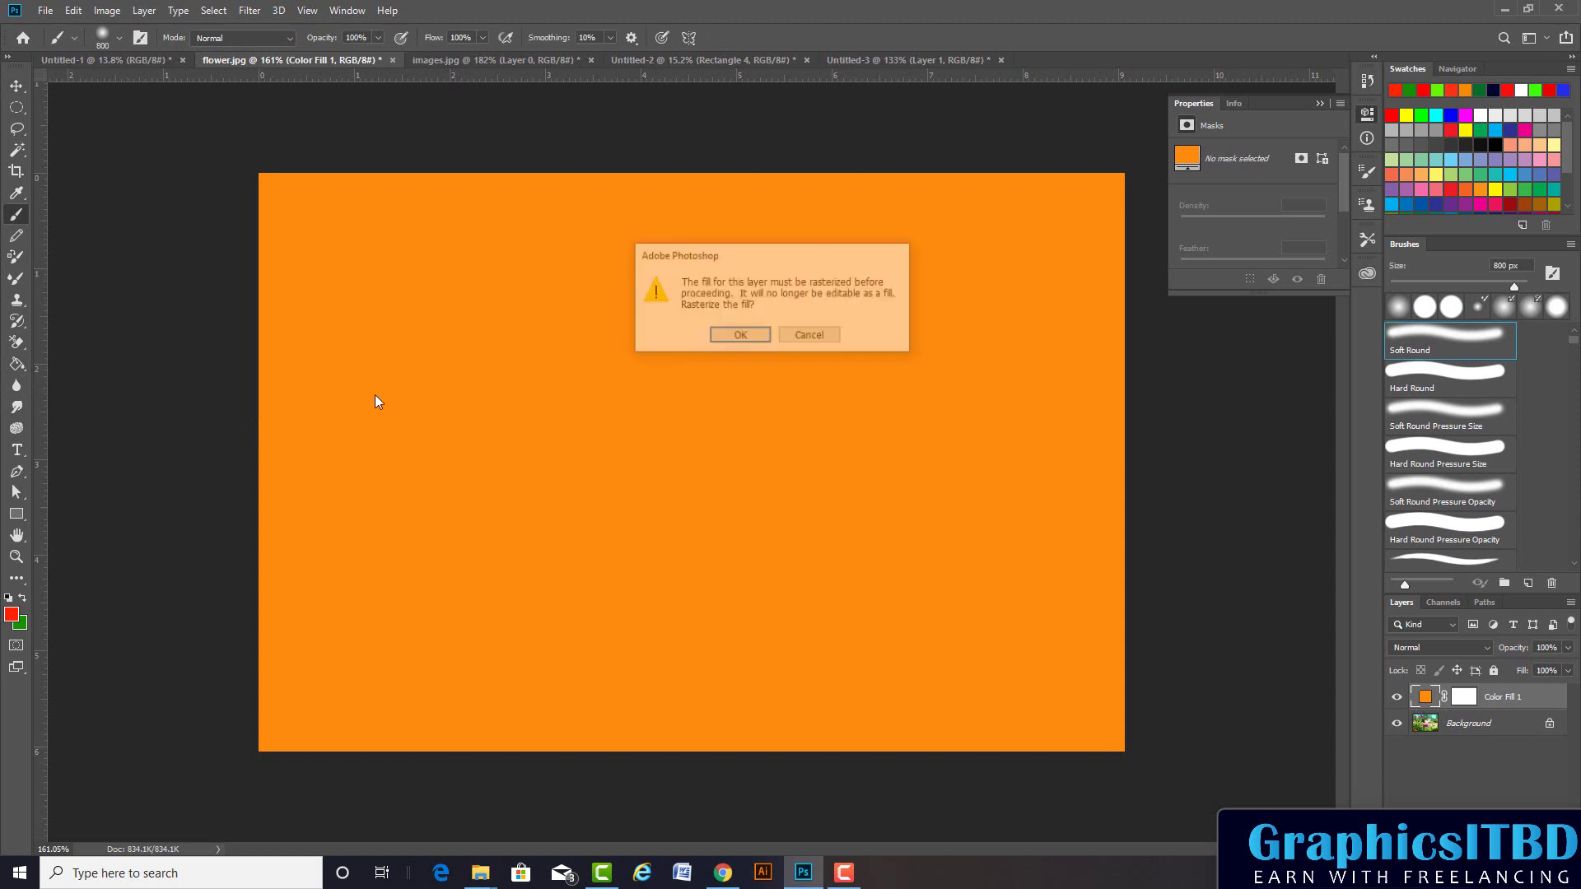
click(815, 338)
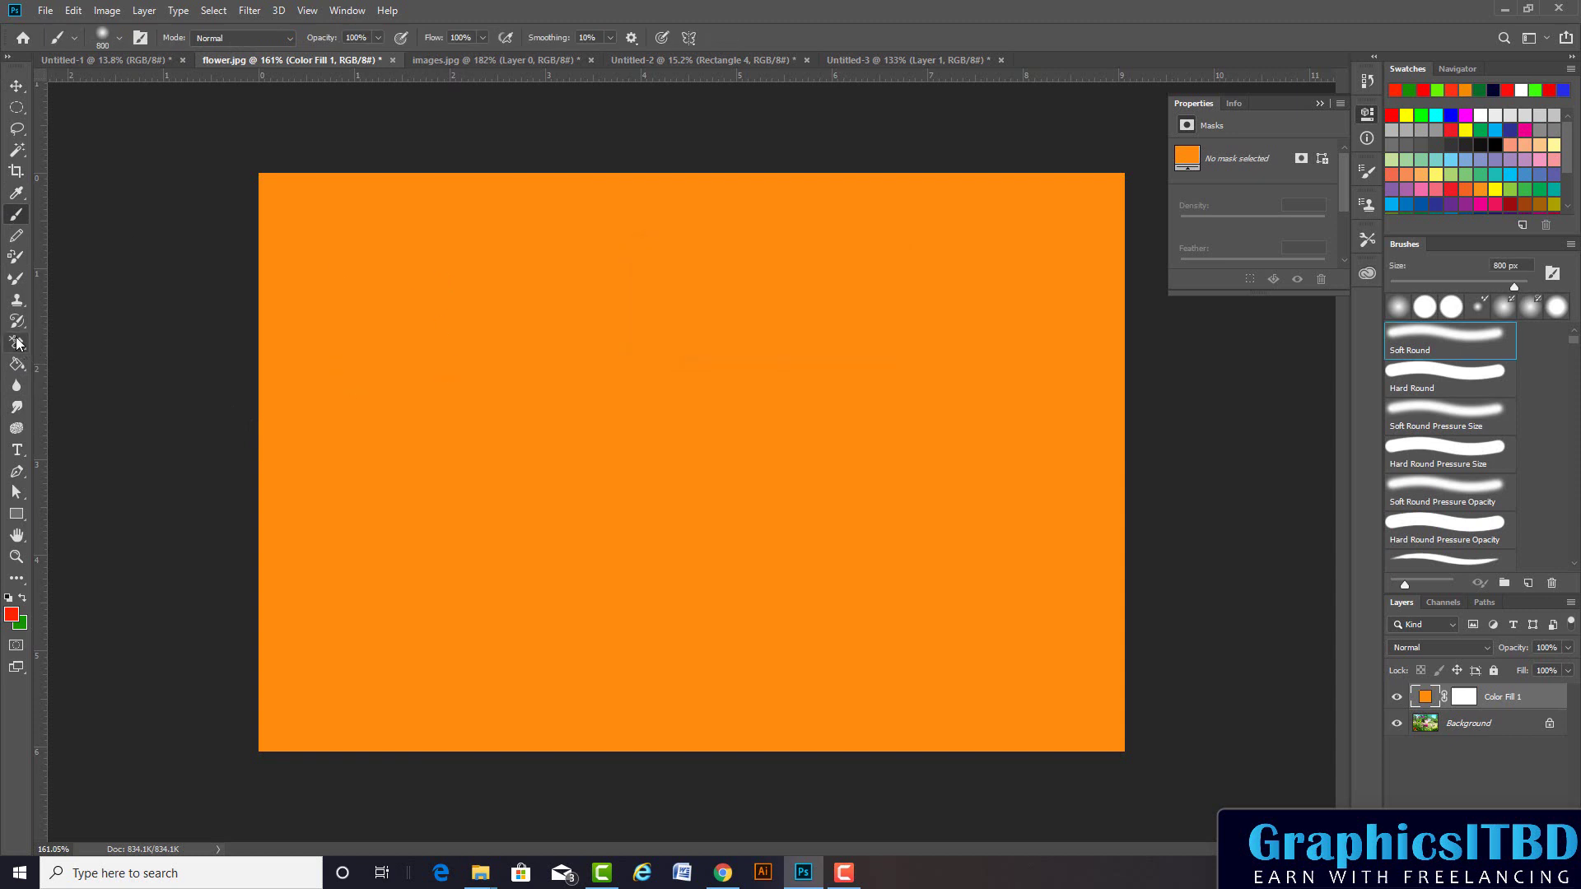
click(17, 342)
click(66, 347)
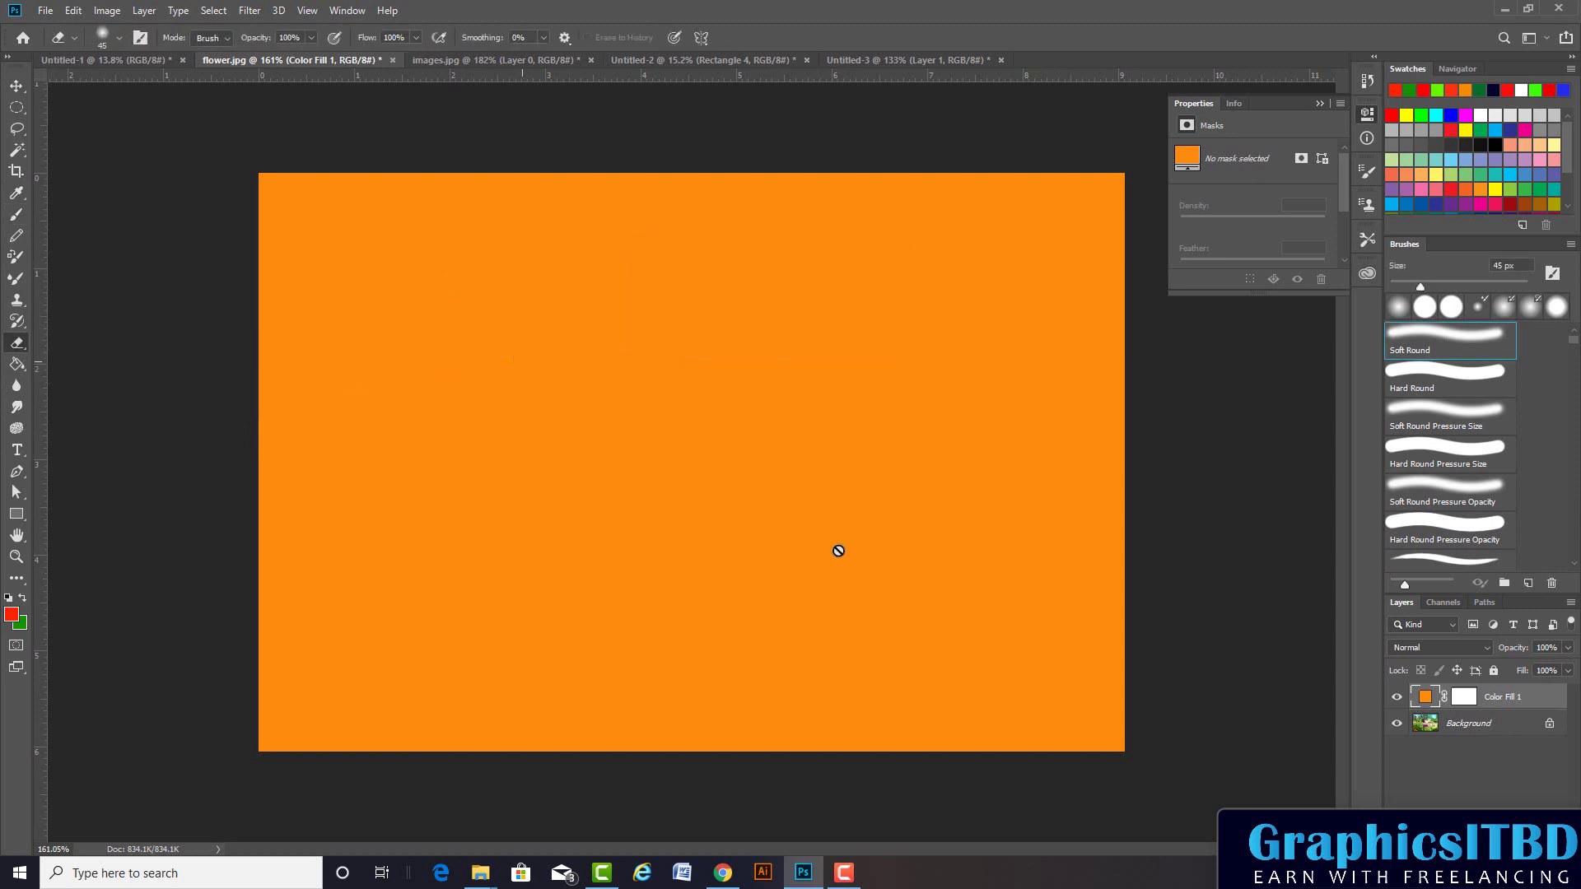
Erase part of the Color Fill 1 mask to reveal the flower, then refill it white
click(1464, 704)
key(d)
mouse_move(474, 423)
mouse_down()
mouse_move(519, 495)
mouse_move(399, 469)
mouse_move(574, 512)
mouse_move(529, 482)
mouse_up()
key(alt+BackSpace)
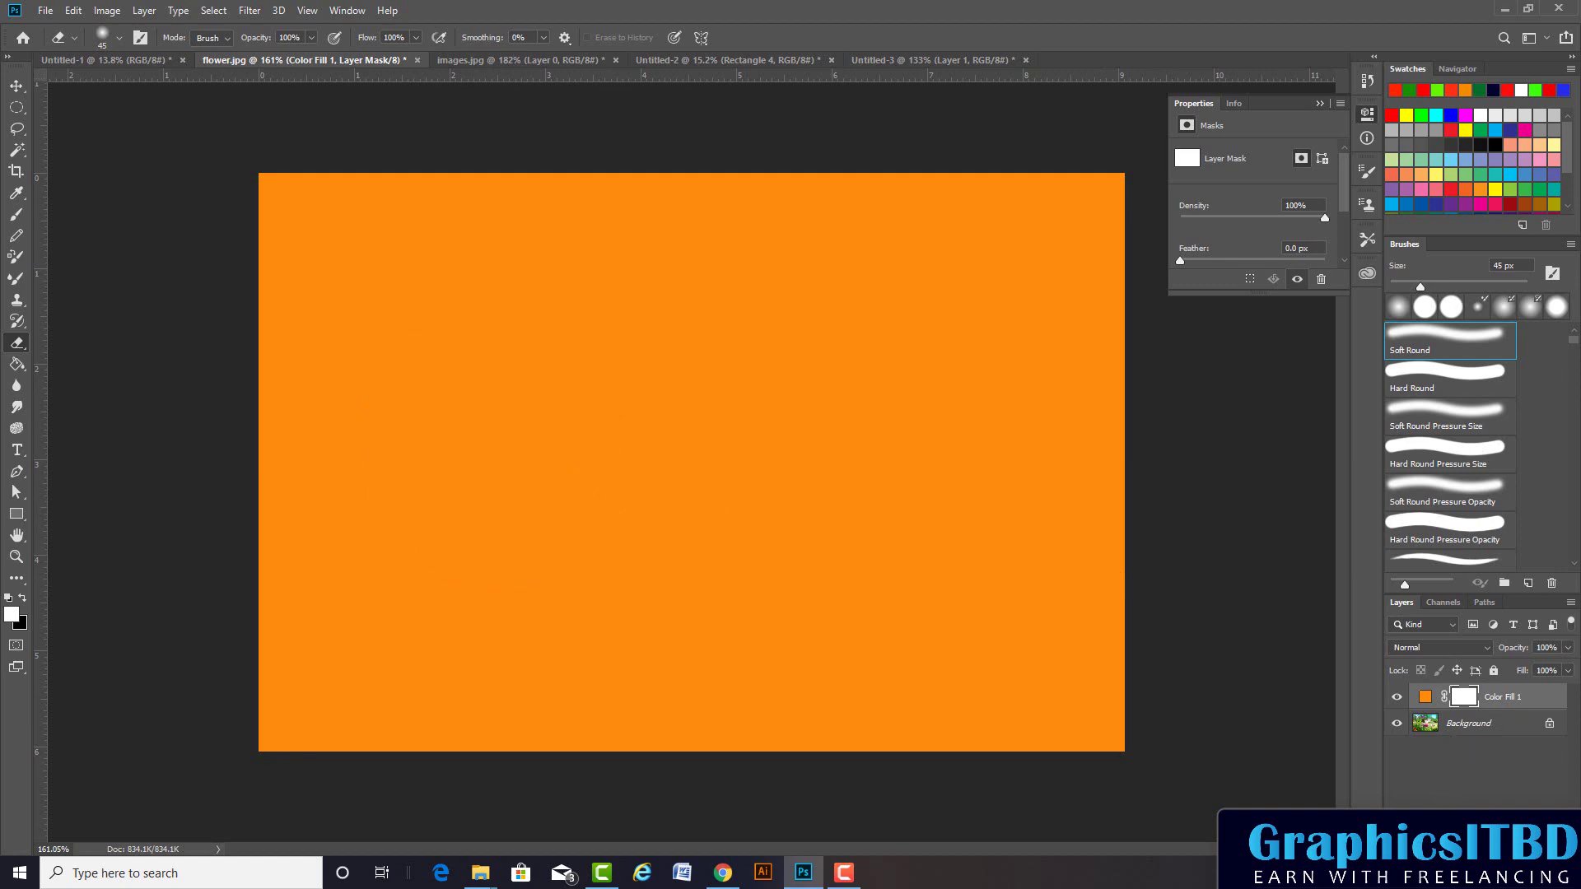
Try Overlay blend mode on Color Fill 1, then remove the orange fill layer
click(1454, 645)
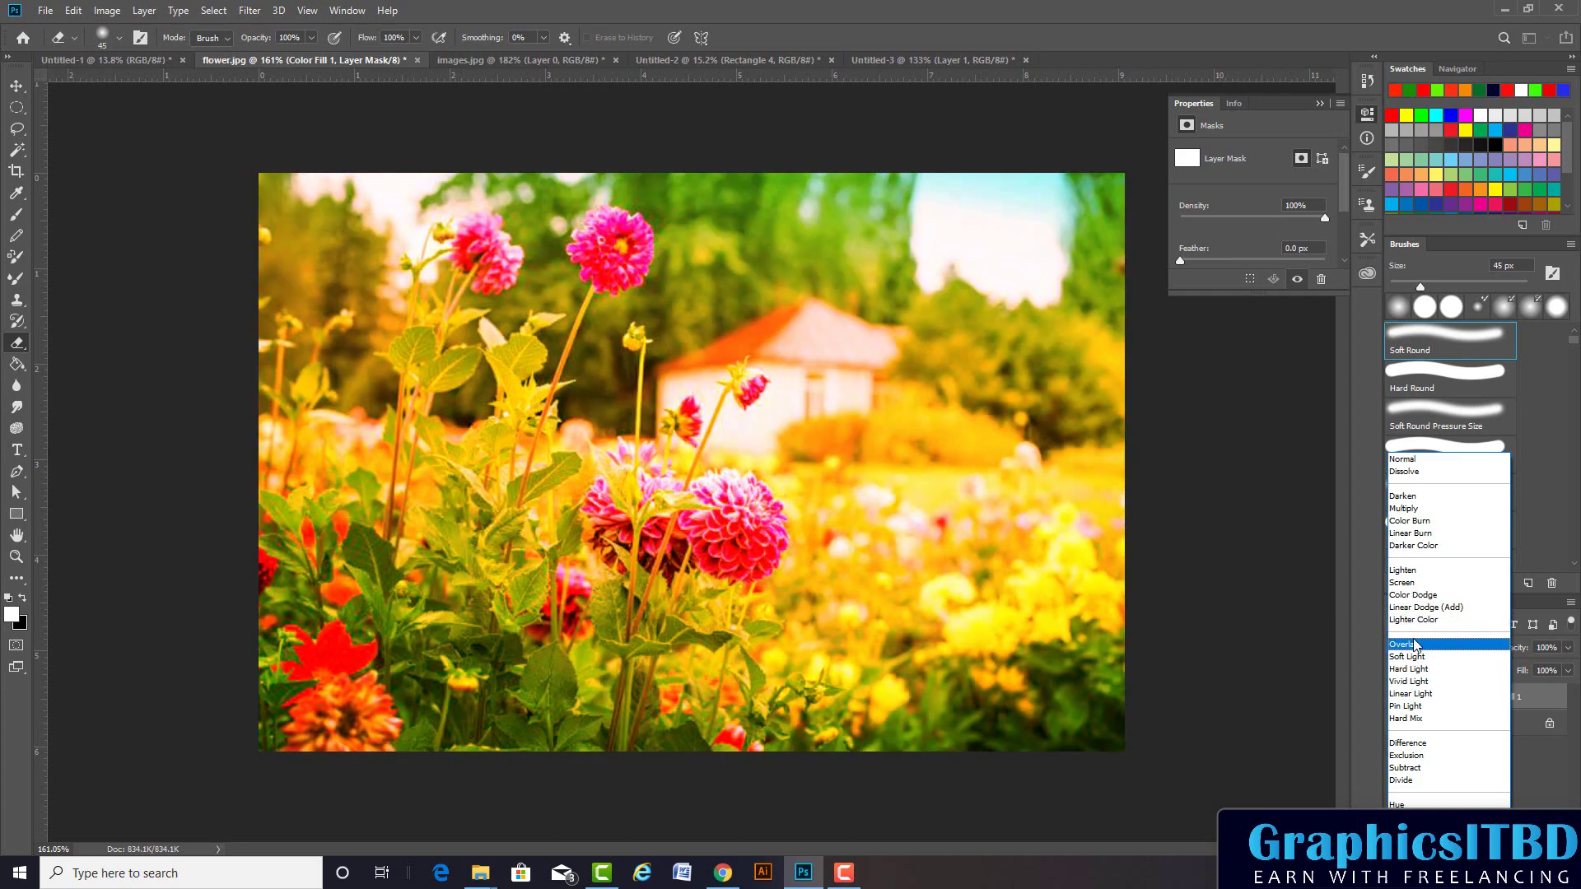
click(1416, 645)
click(1443, 816)
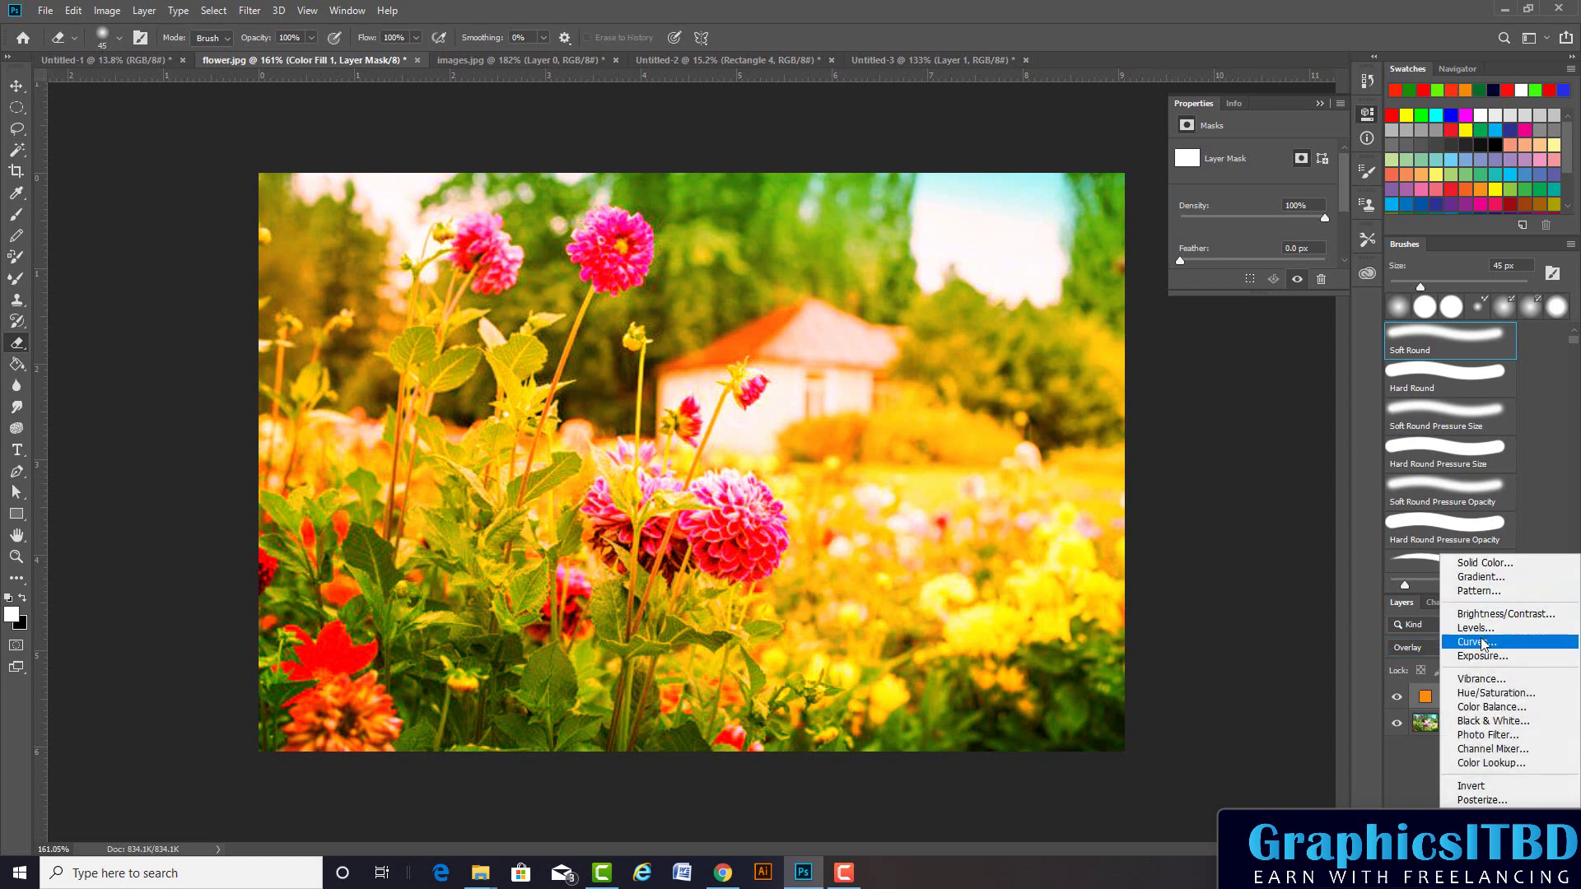
click(959, 633)
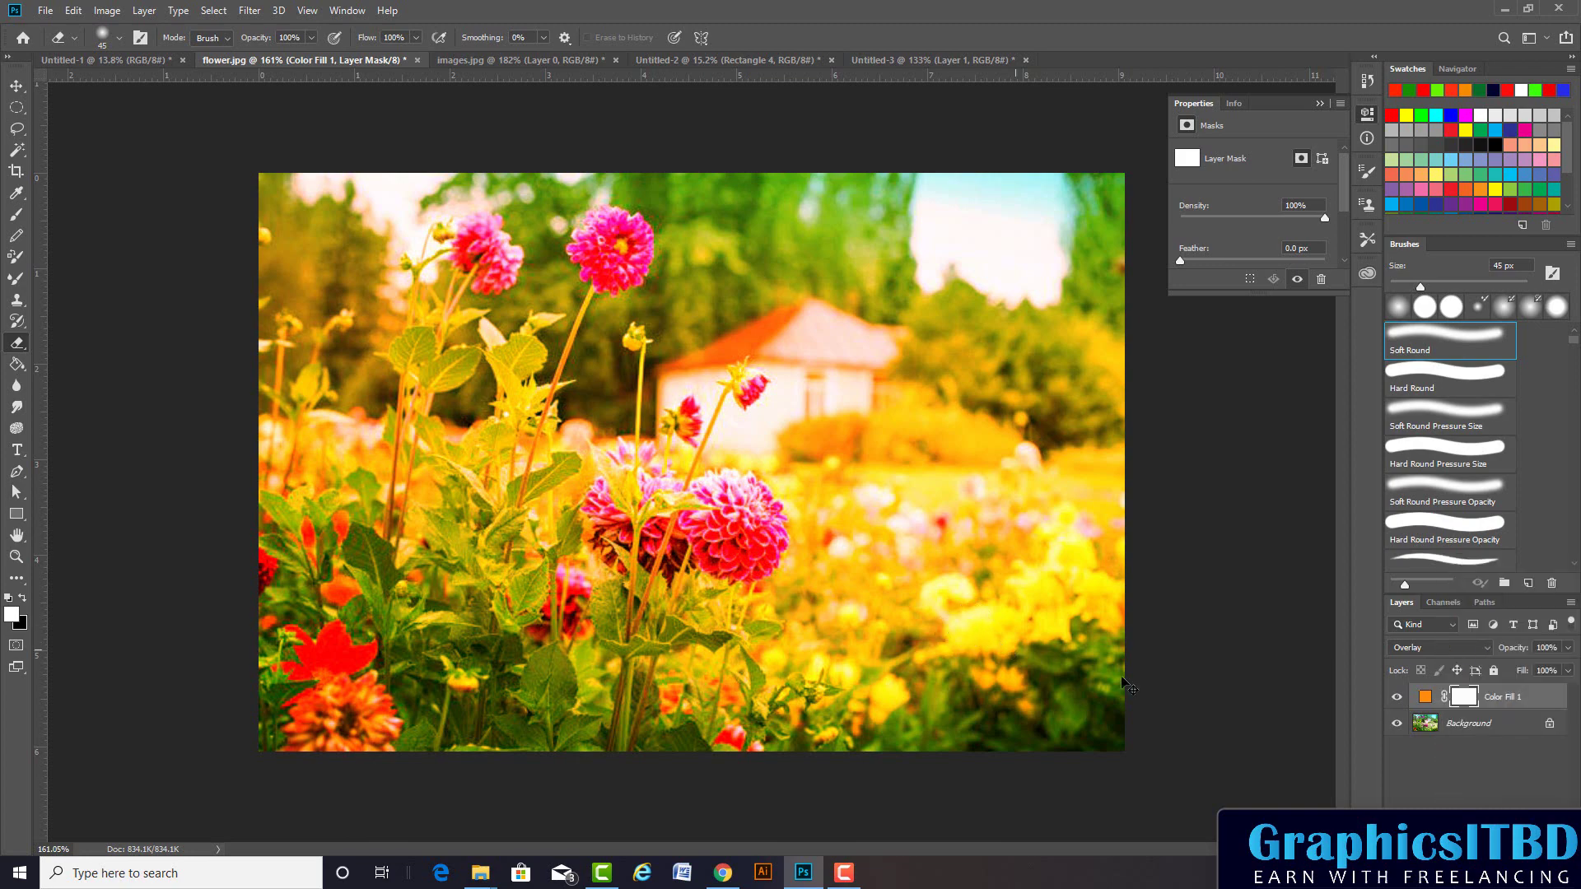
key(ctrl+z)
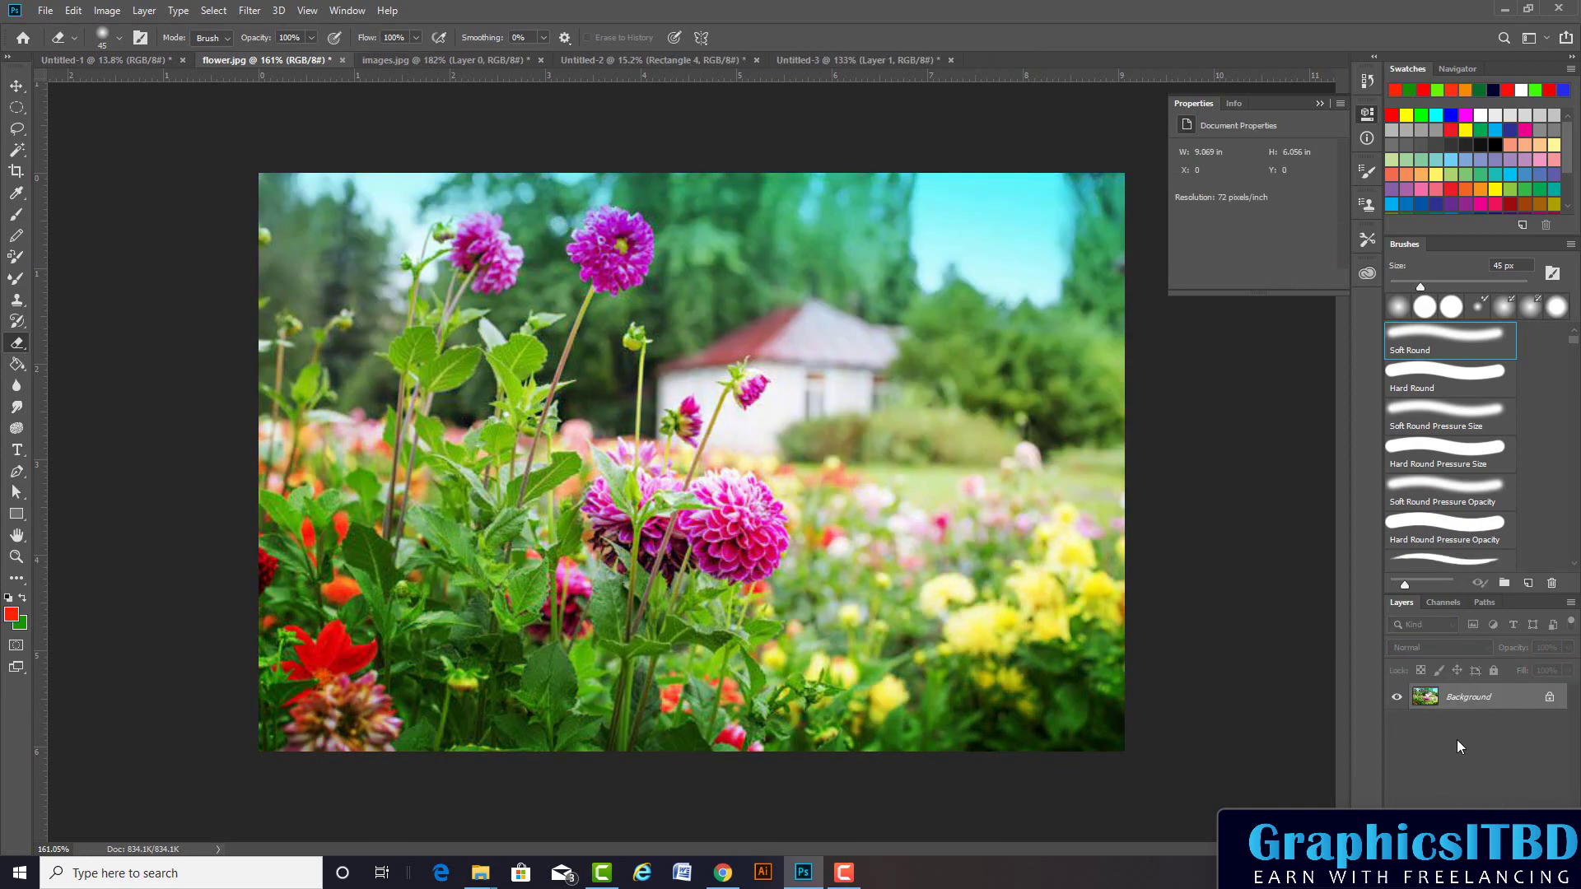
Add Brightness/Contrast (Brightness -19, Contrast 14) and a default Levels adjustment layer
click(1443, 833)
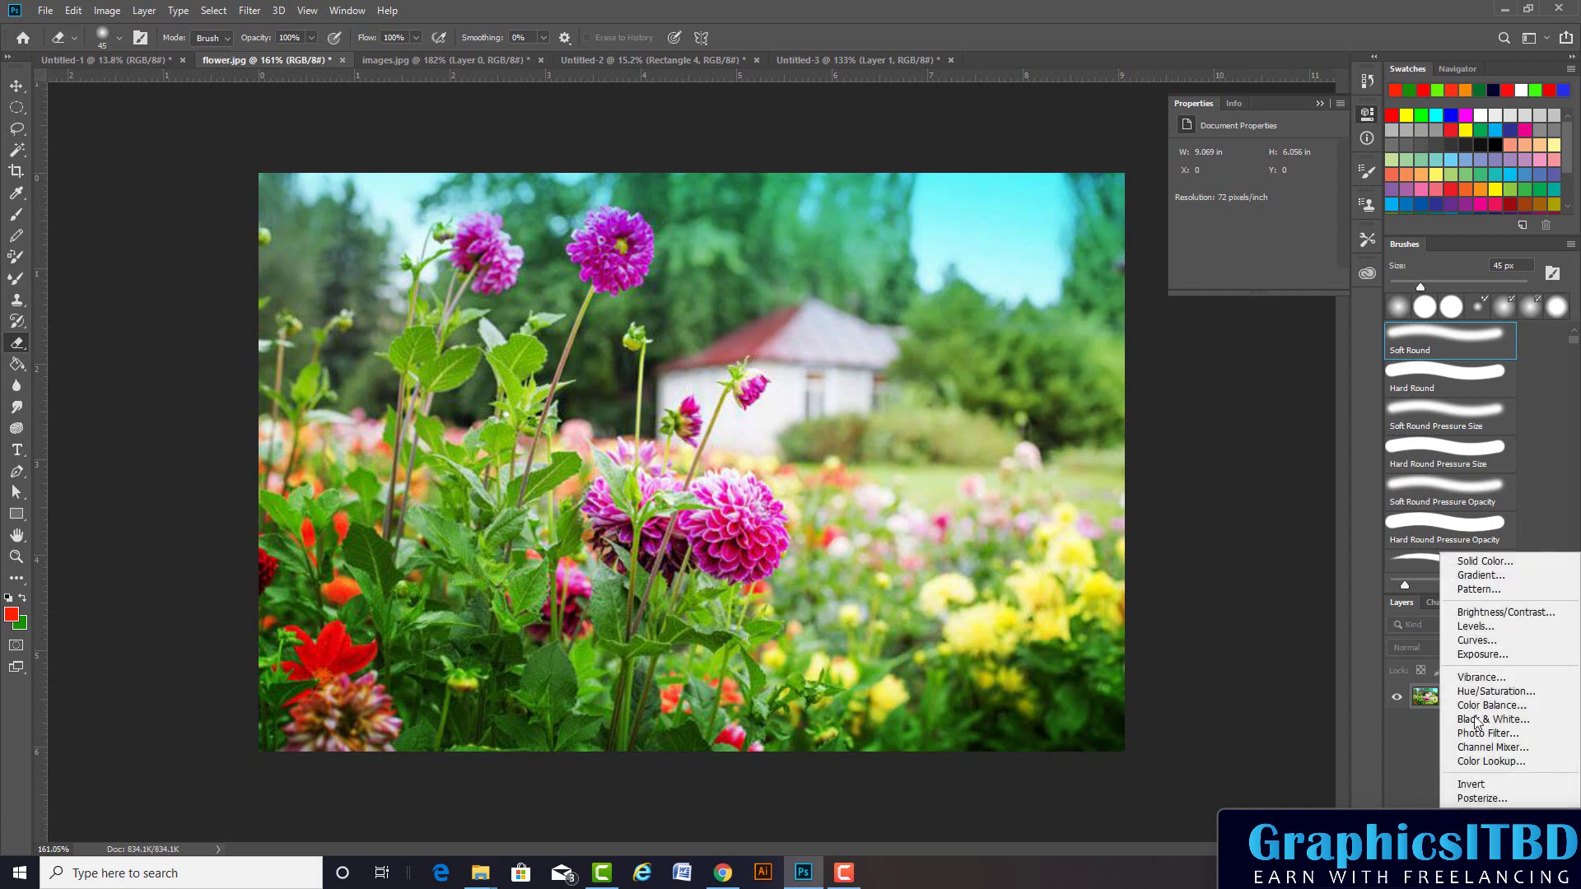
click(1497, 618)
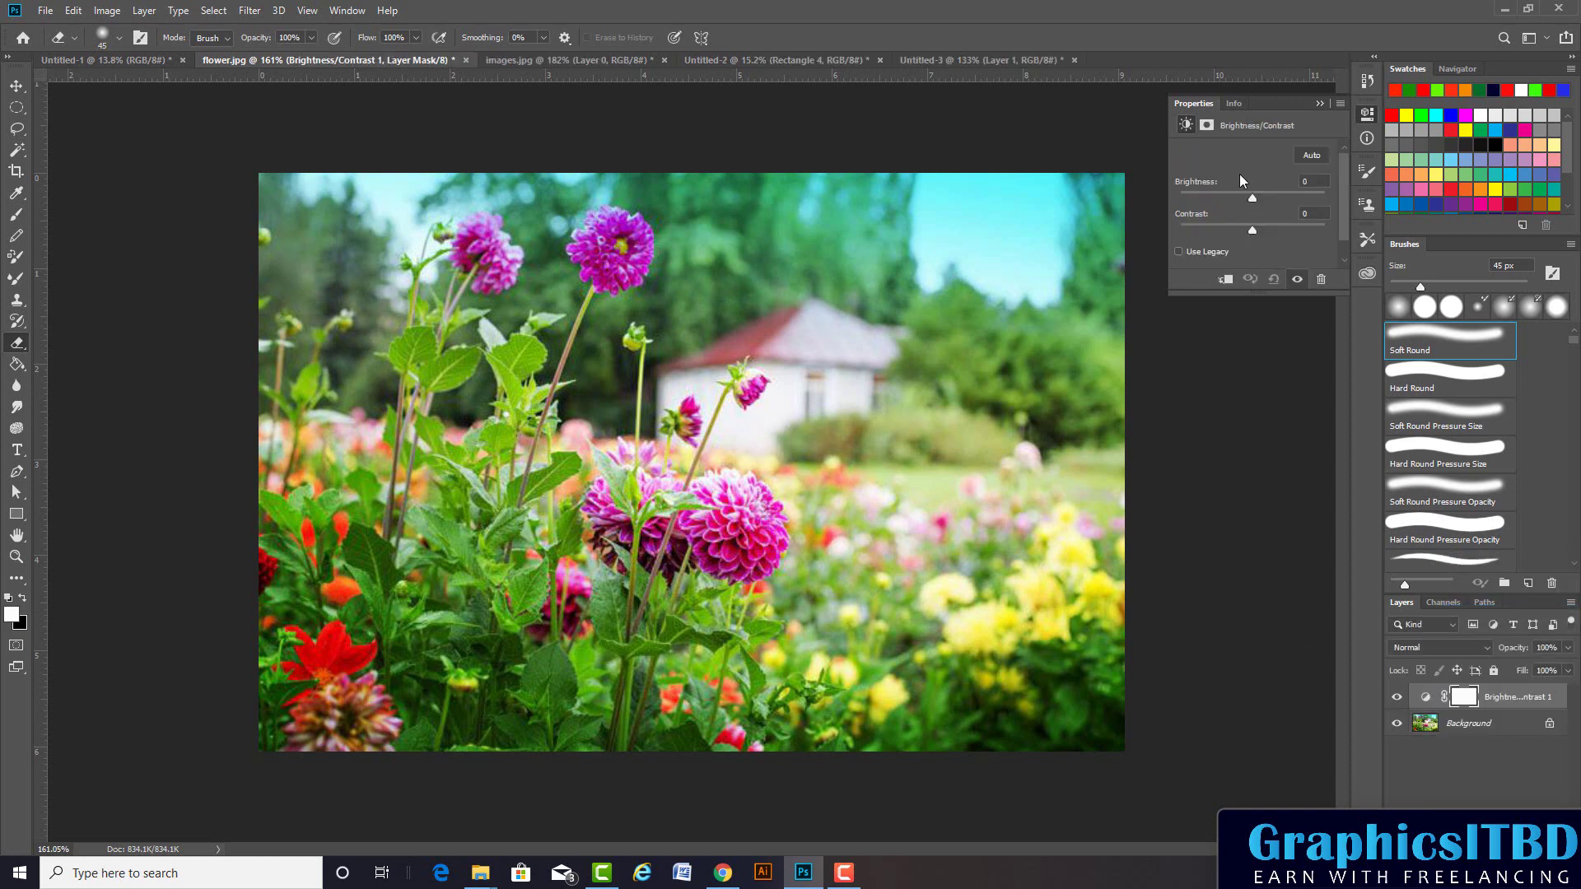
mouse_move(1252, 198)
mouse_down()
mouse_move(1218, 198)
mouse_move(1264, 213)
mouse_move(1240, 205)
mouse_up()
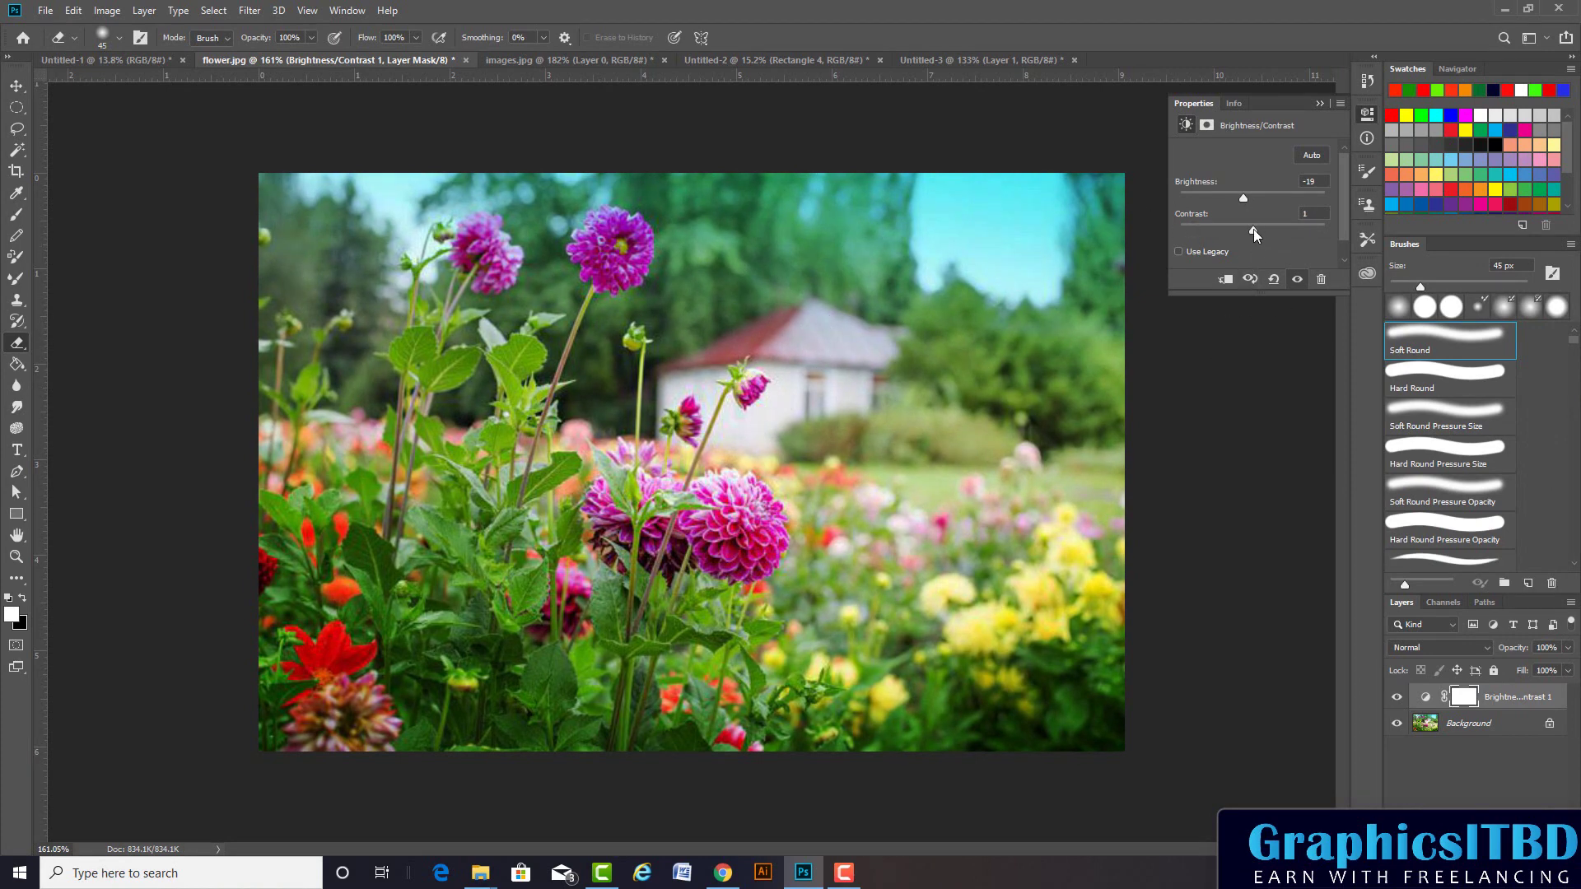
mouse_move(1253, 229)
mouse_down()
mouse_move(1328, 243)
mouse_move(1262, 247)
mouse_up()
drag(1259, 232, 1214, 230)
click(1481, 821)
click(1470, 630)
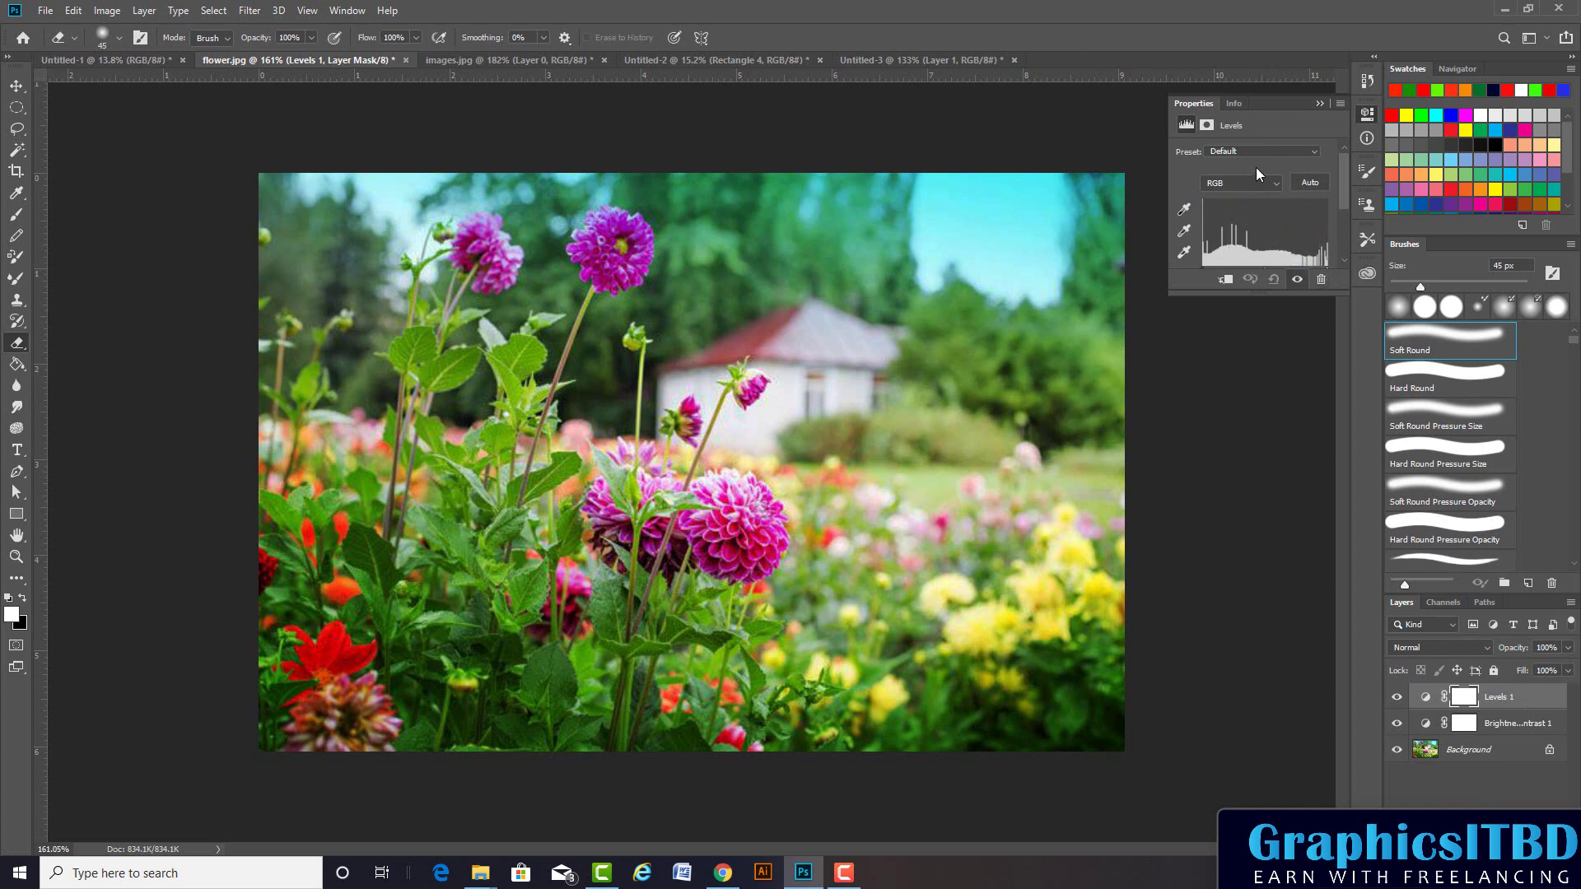
Test the Levels output white and black sliders, leaving defaults 0 / 1.00 / 255
scroll(1234, 227, down, 2)
scroll(1231, 238, down, 2)
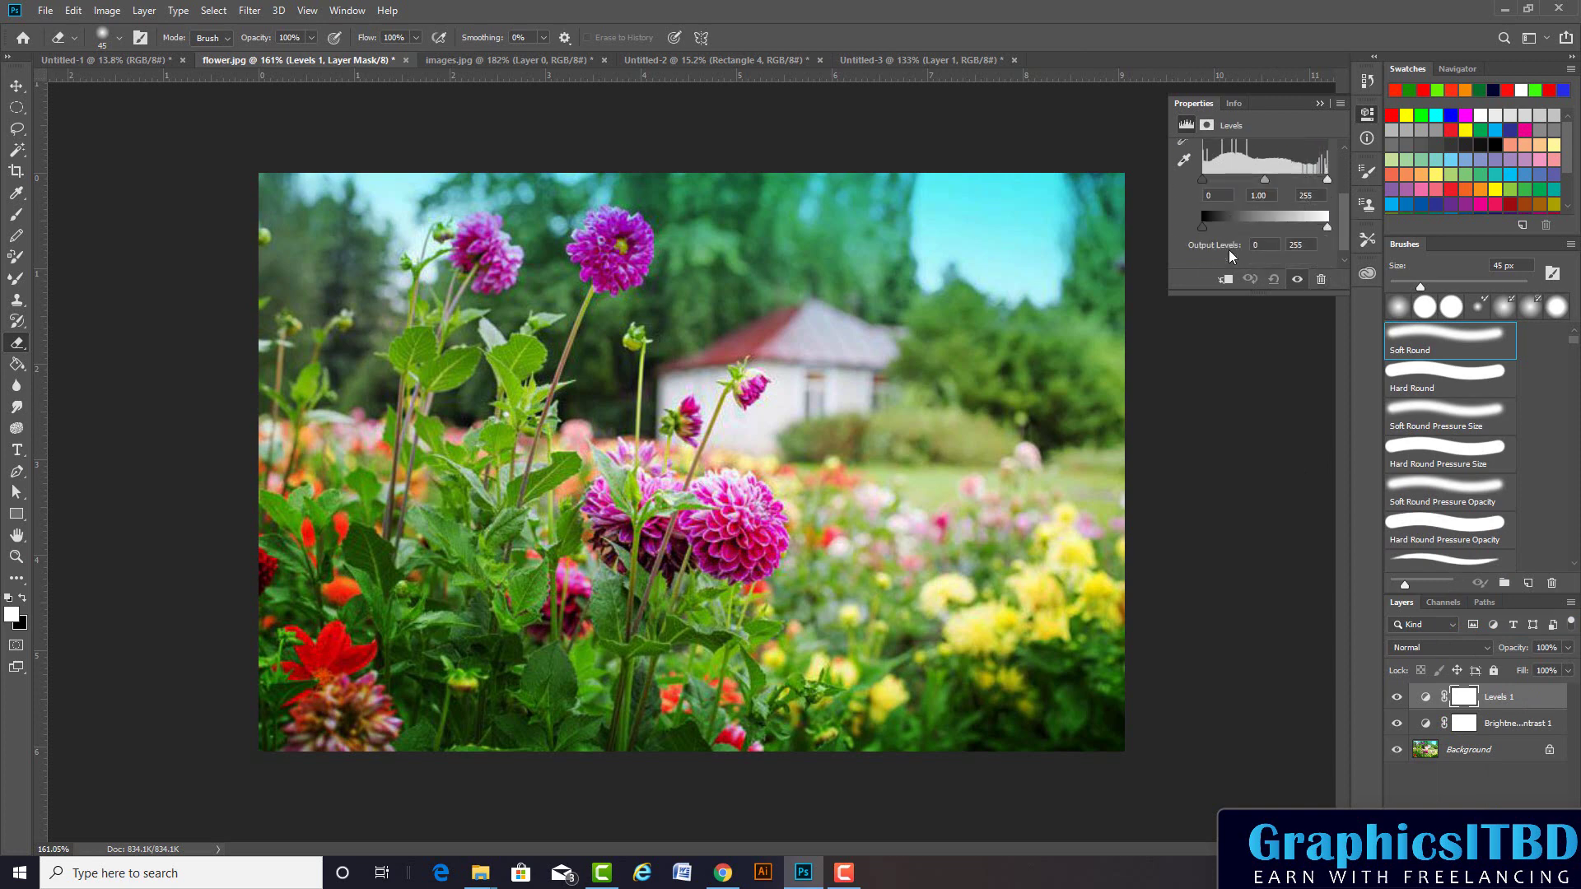
drag(1327, 227, 1340, 229)
mouse_move(1202, 228)
mouse_down()
mouse_move(1216, 230)
mouse_move(1186, 239)
mouse_up()
Collapse the Levels Properties panel and bring up the layer style list
click(1481, 821)
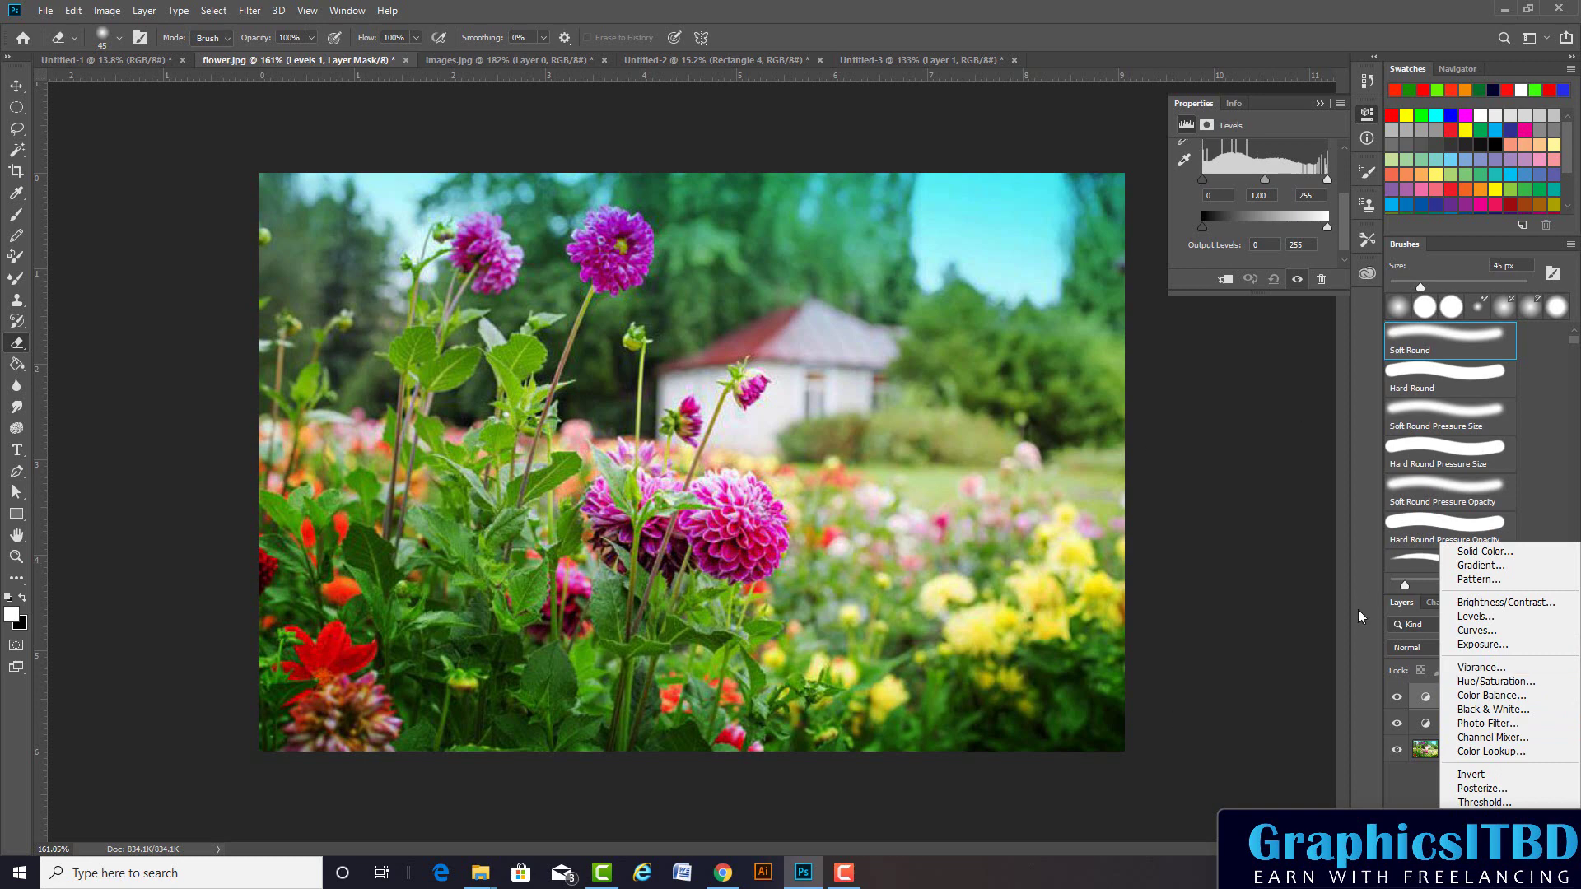
click(1317, 101)
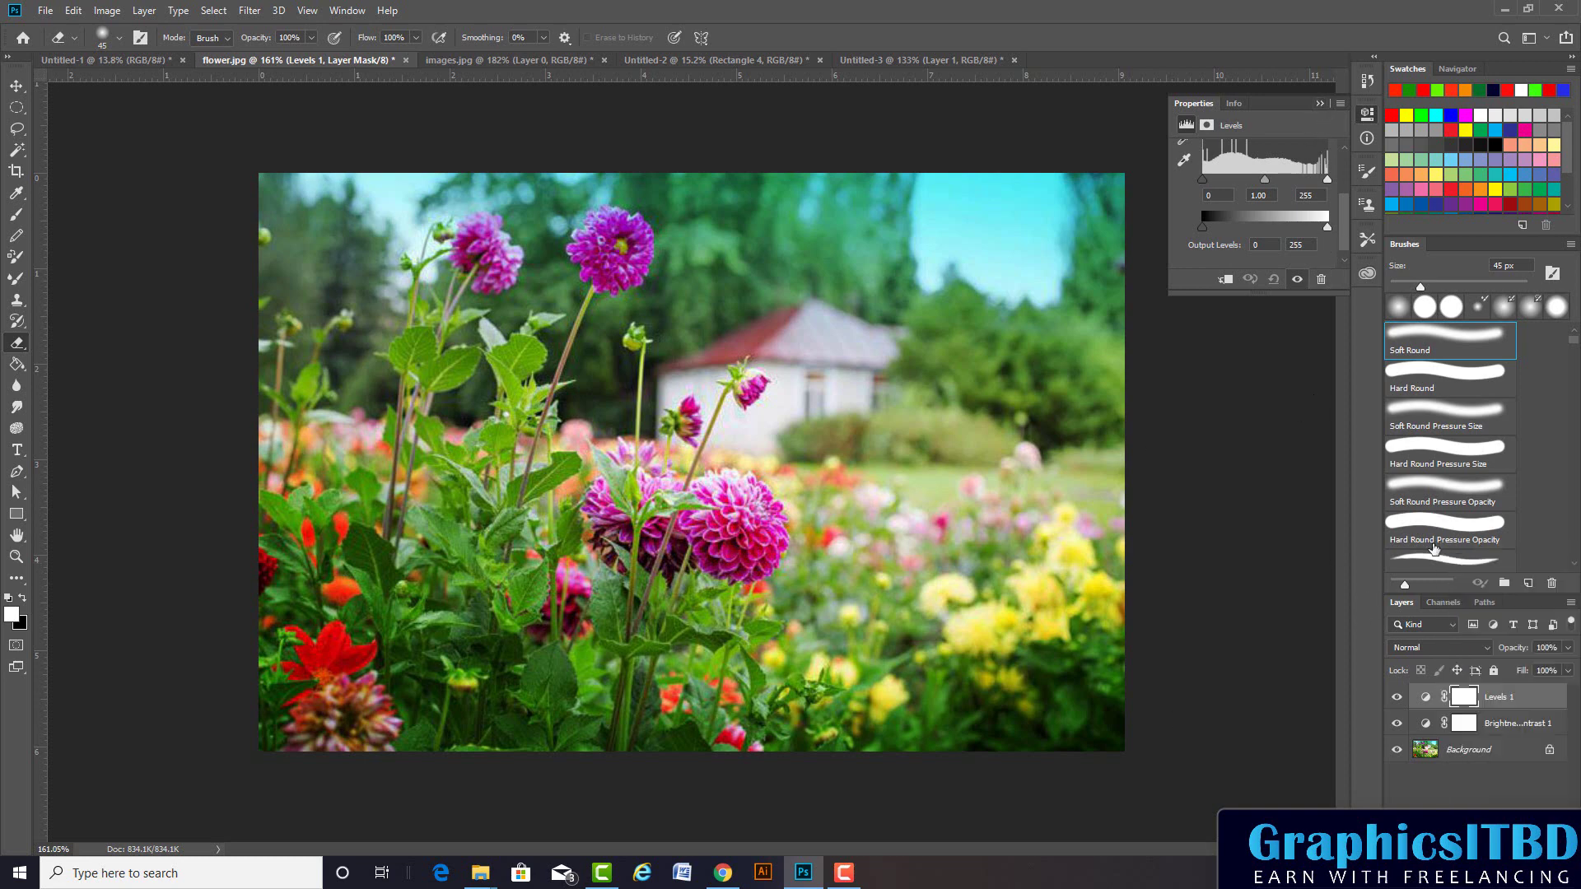
click(1320, 103)
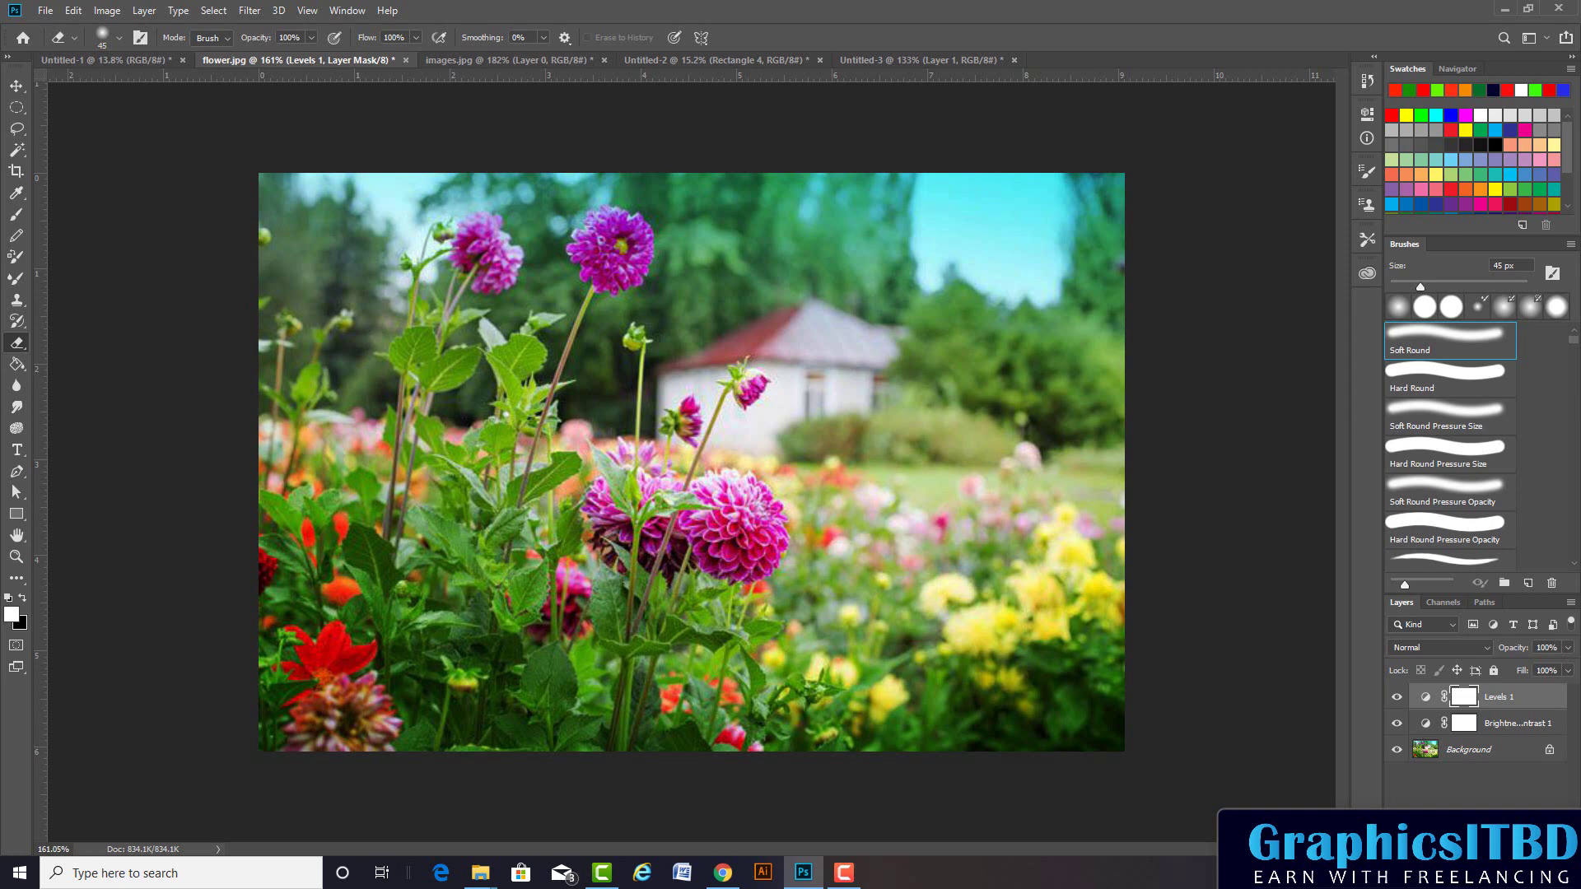
click(1430, 823)
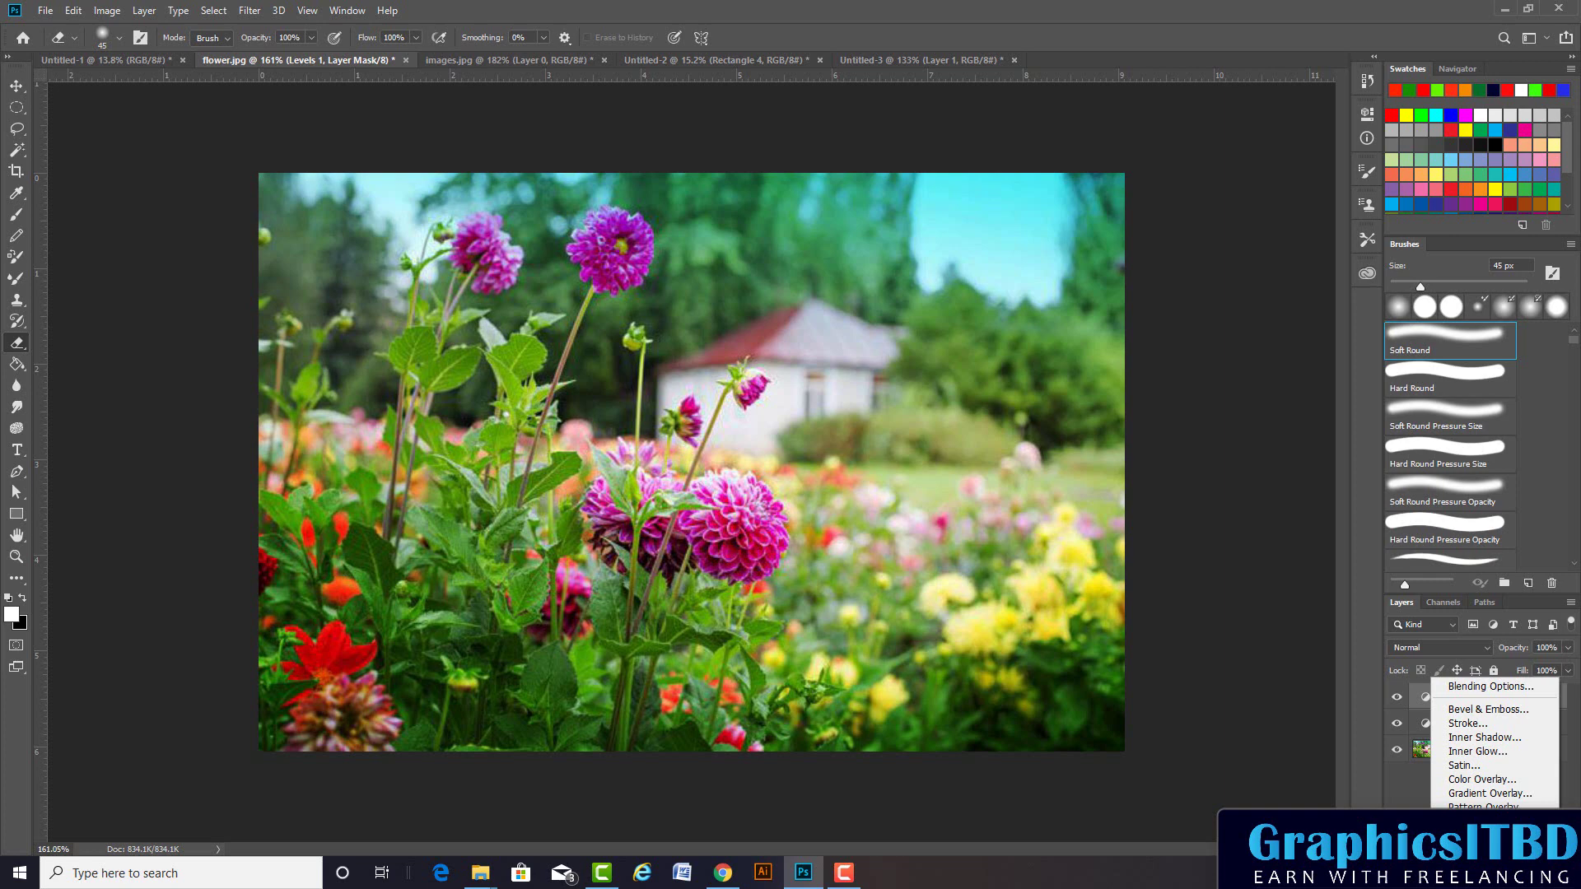
Switch to the Untitled-2 rectangle poster and open Rectangle 4's layer styles
click(896, 53)
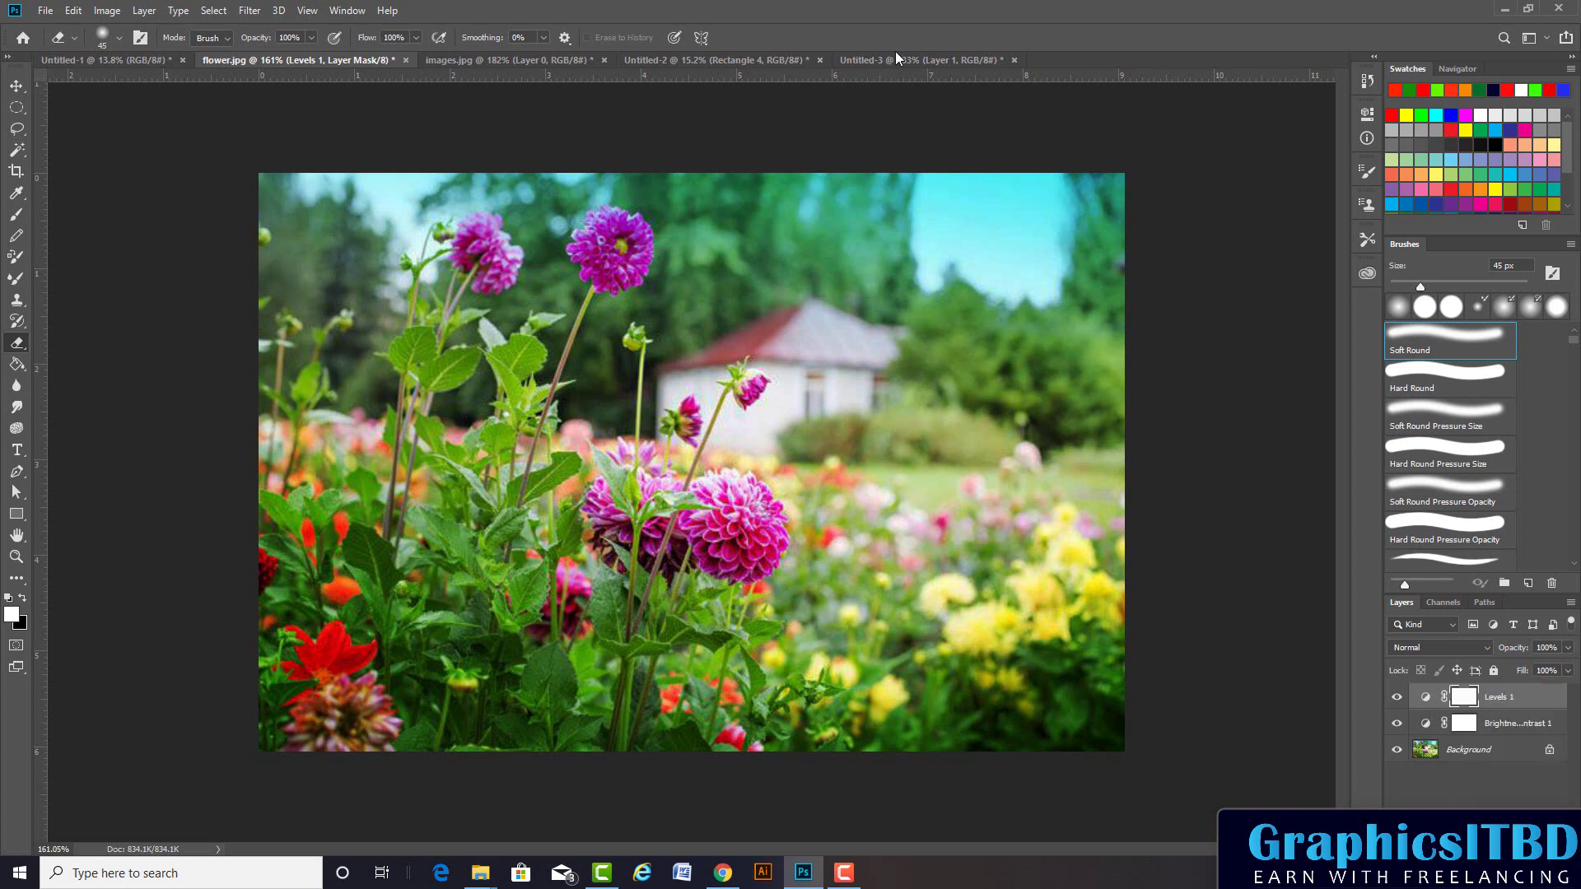
click(895, 60)
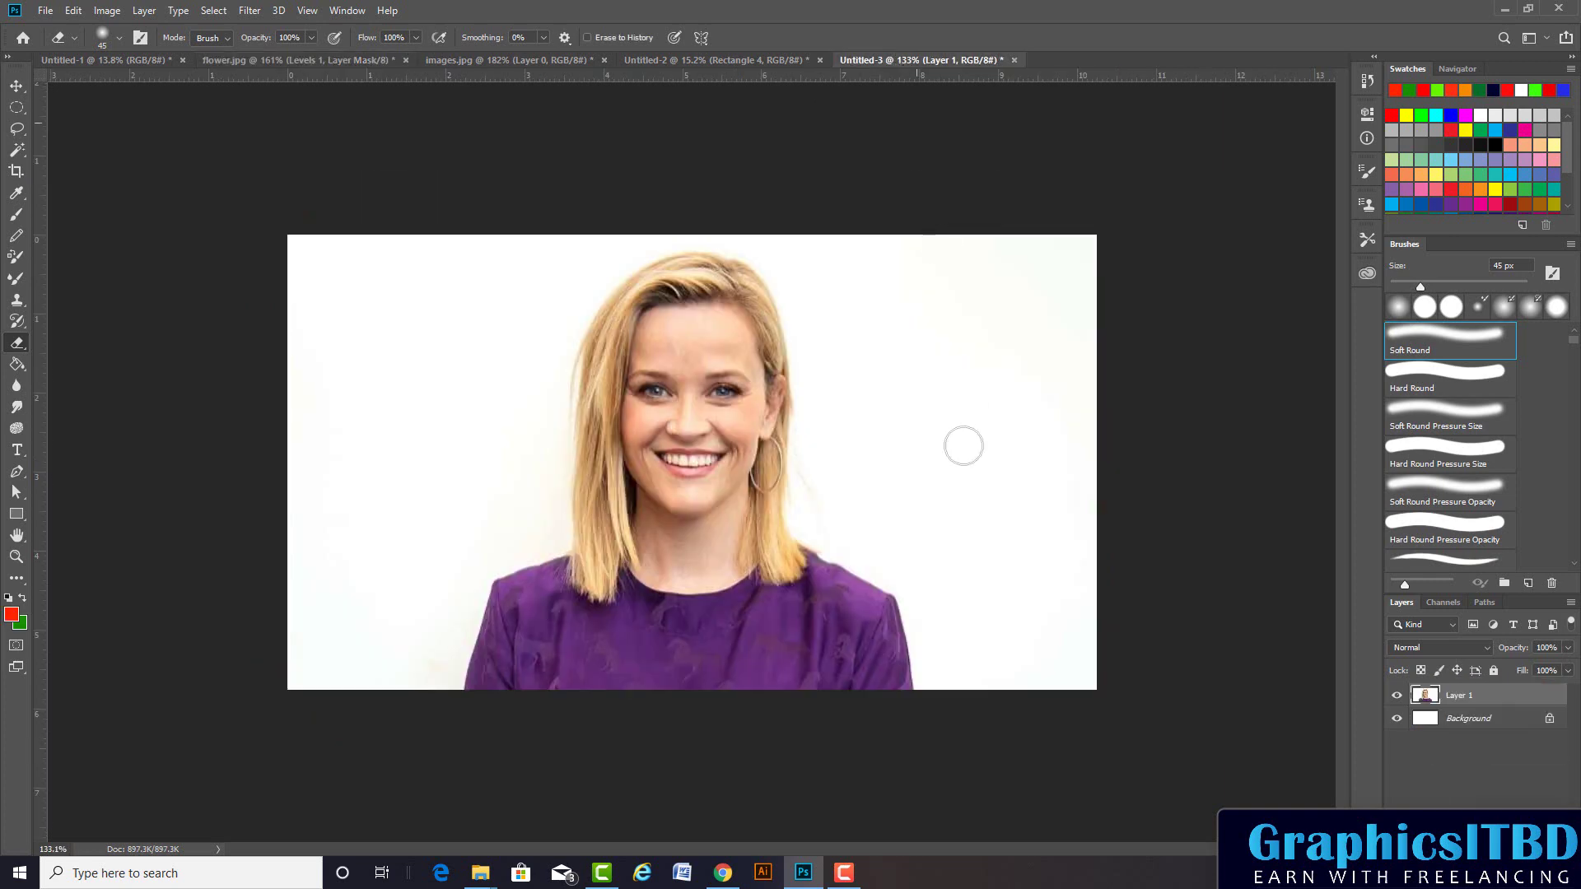
click(705, 61)
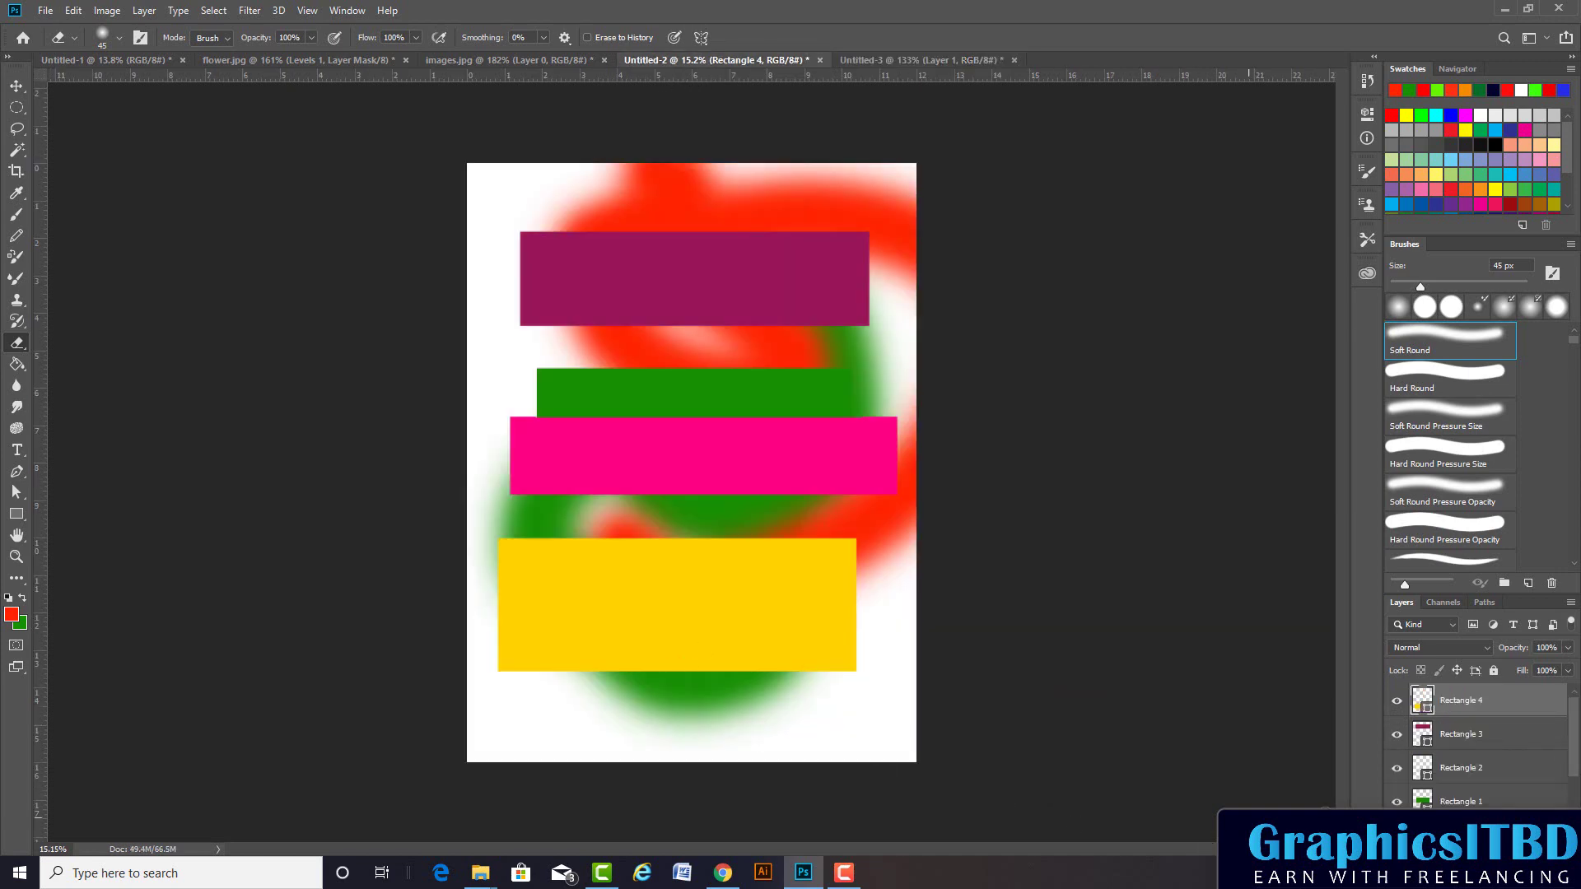
click(1437, 831)
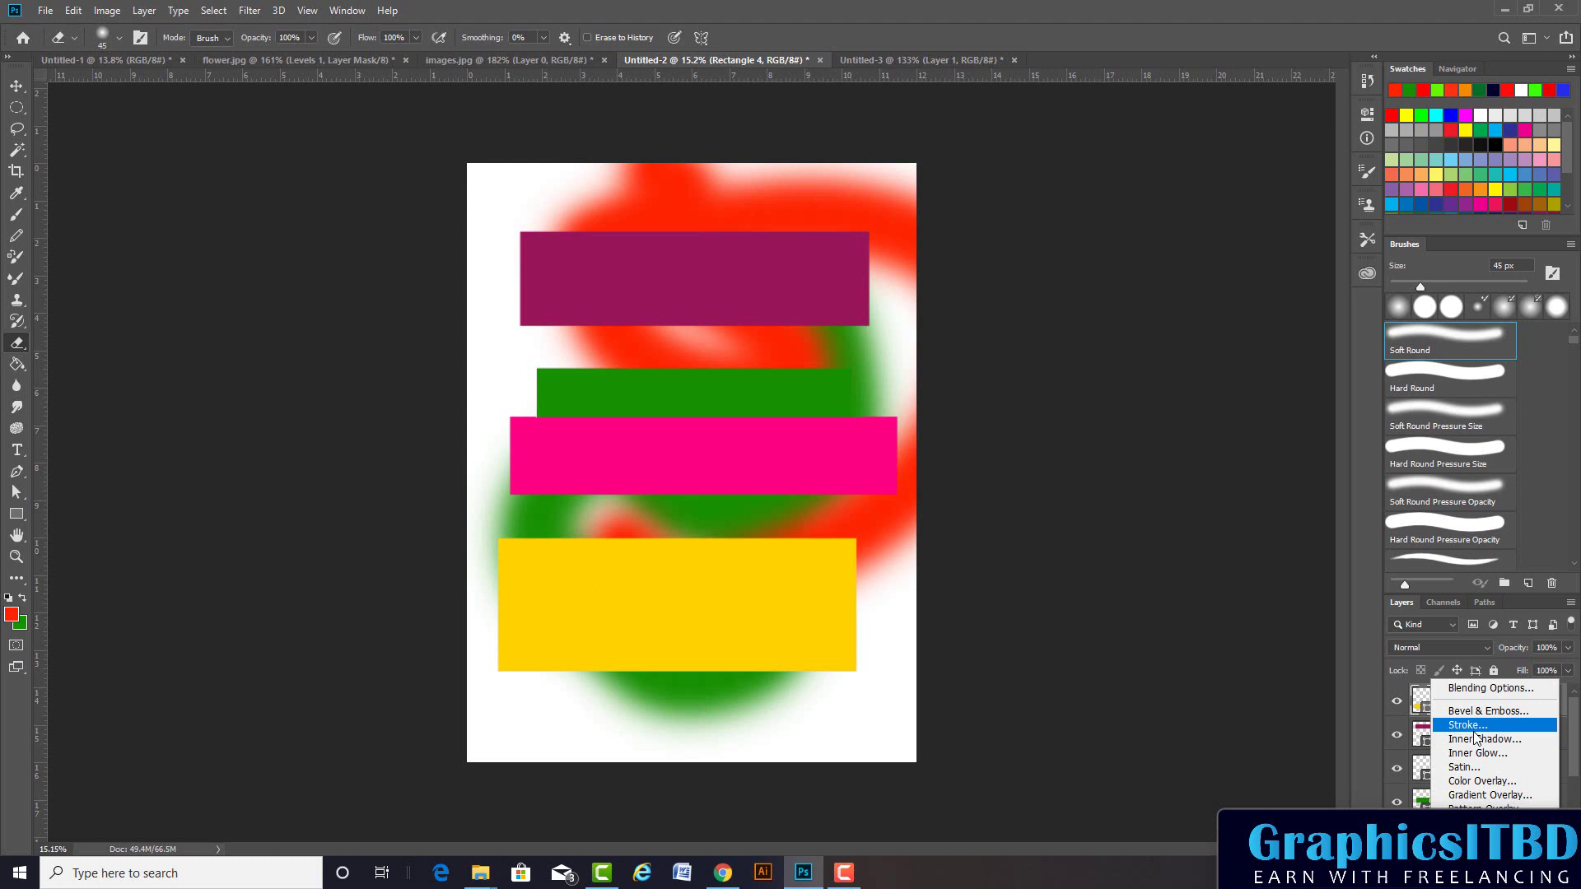
Preview a drop shadow on the yellow rectangle with adjusted Opacity and Size, then cancel it
click(1482, 837)
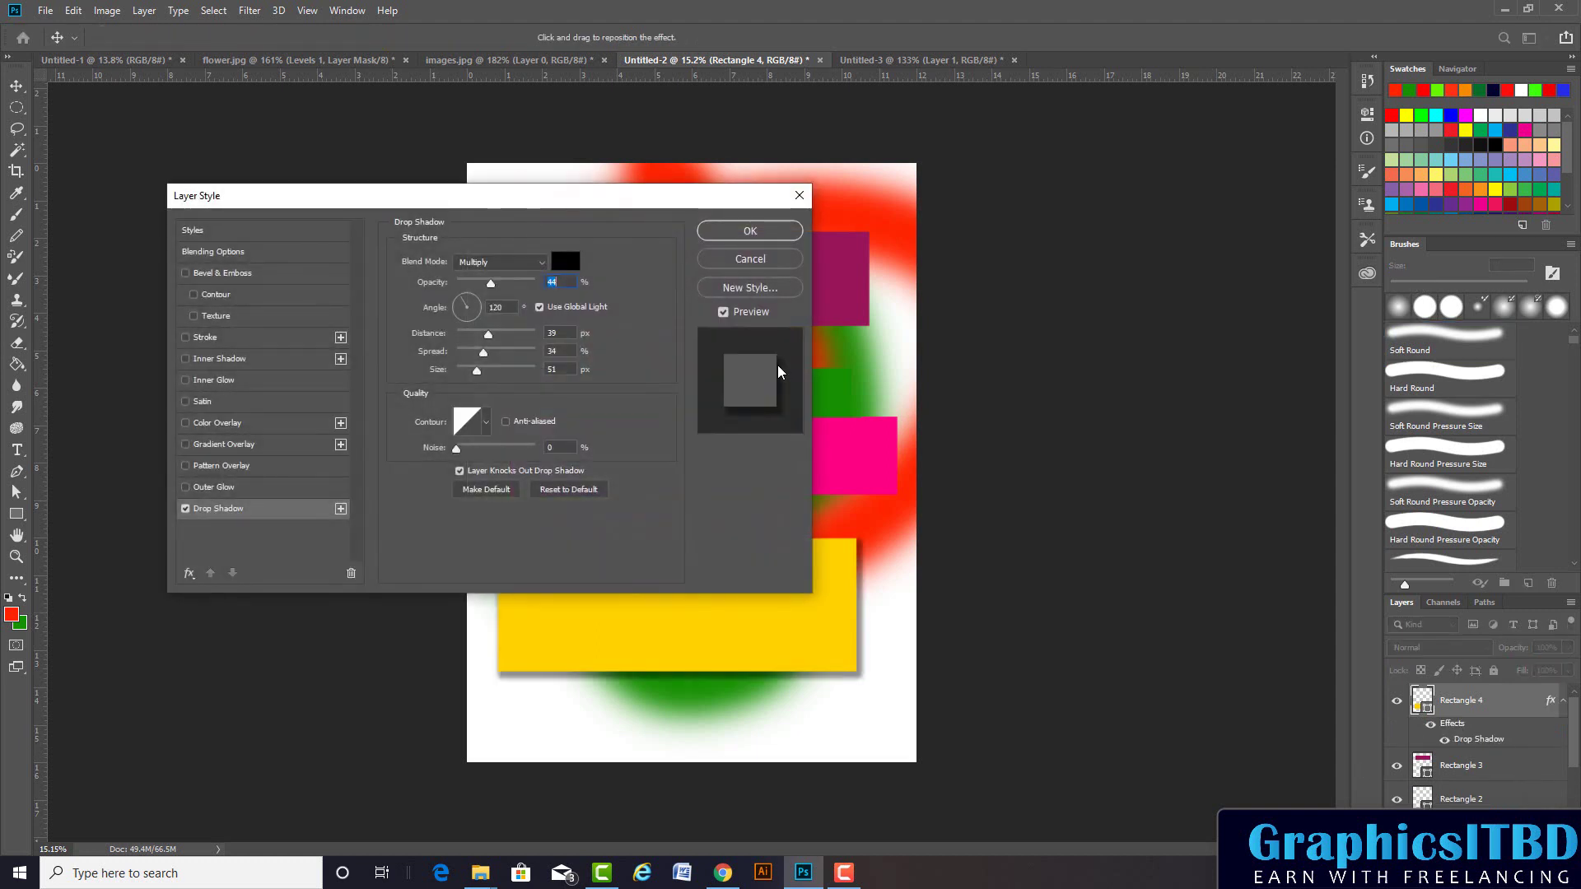
mouse_move(444, 197)
mouse_down()
mouse_move(1003, 171)
mouse_move(921, 116)
mouse_up()
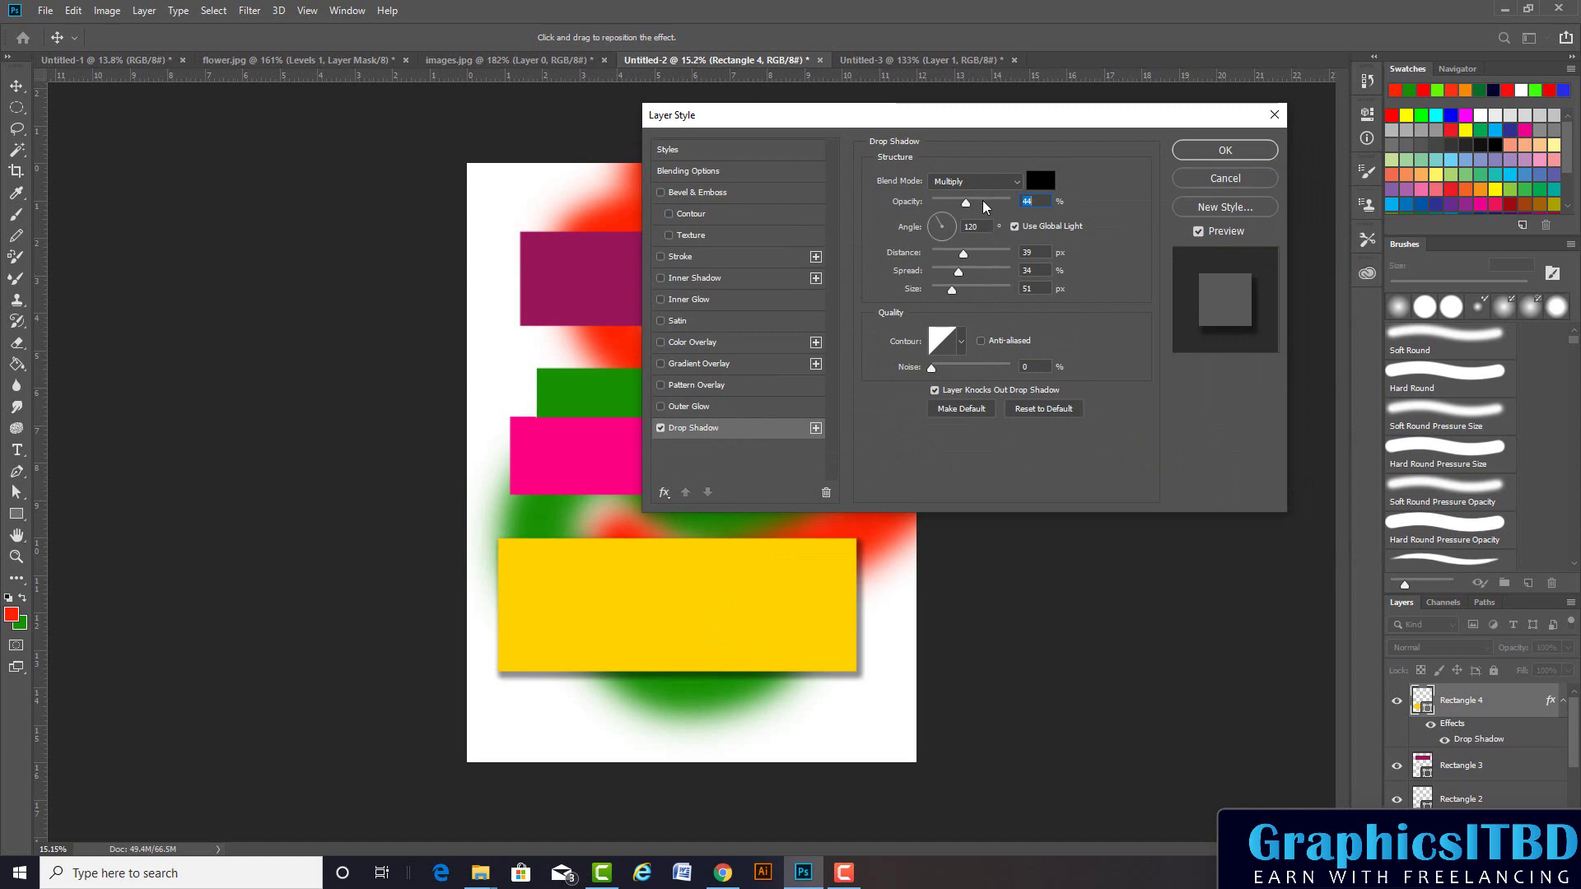
mouse_move(966, 202)
mouse_down()
mouse_move(945, 205)
mouse_move(969, 205)
mouse_up()
drag(952, 290, 985, 294)
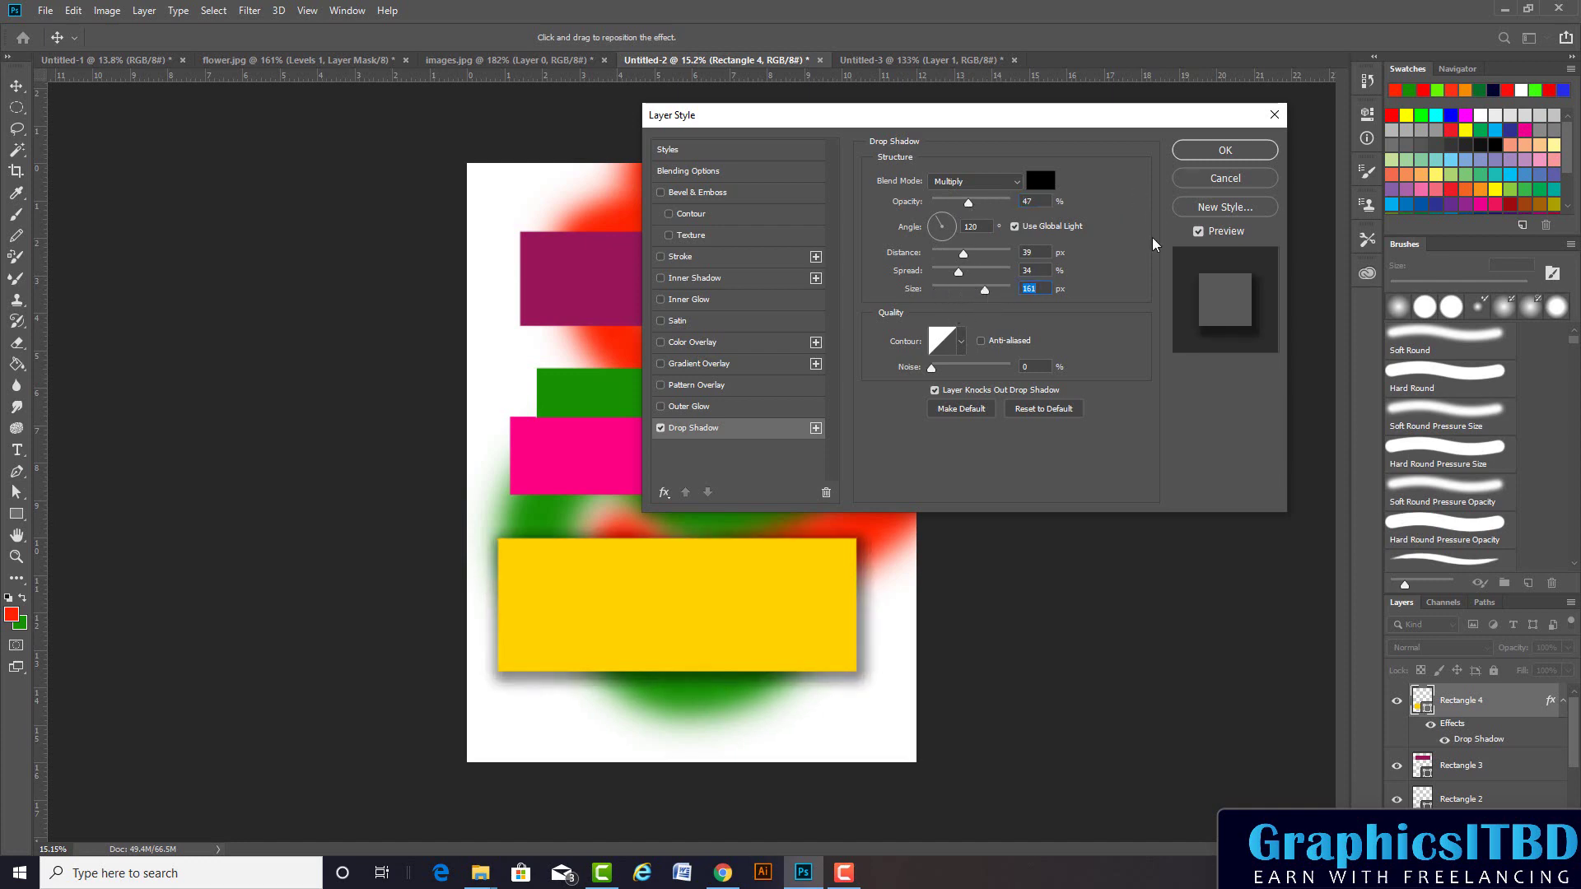
click(1218, 178)
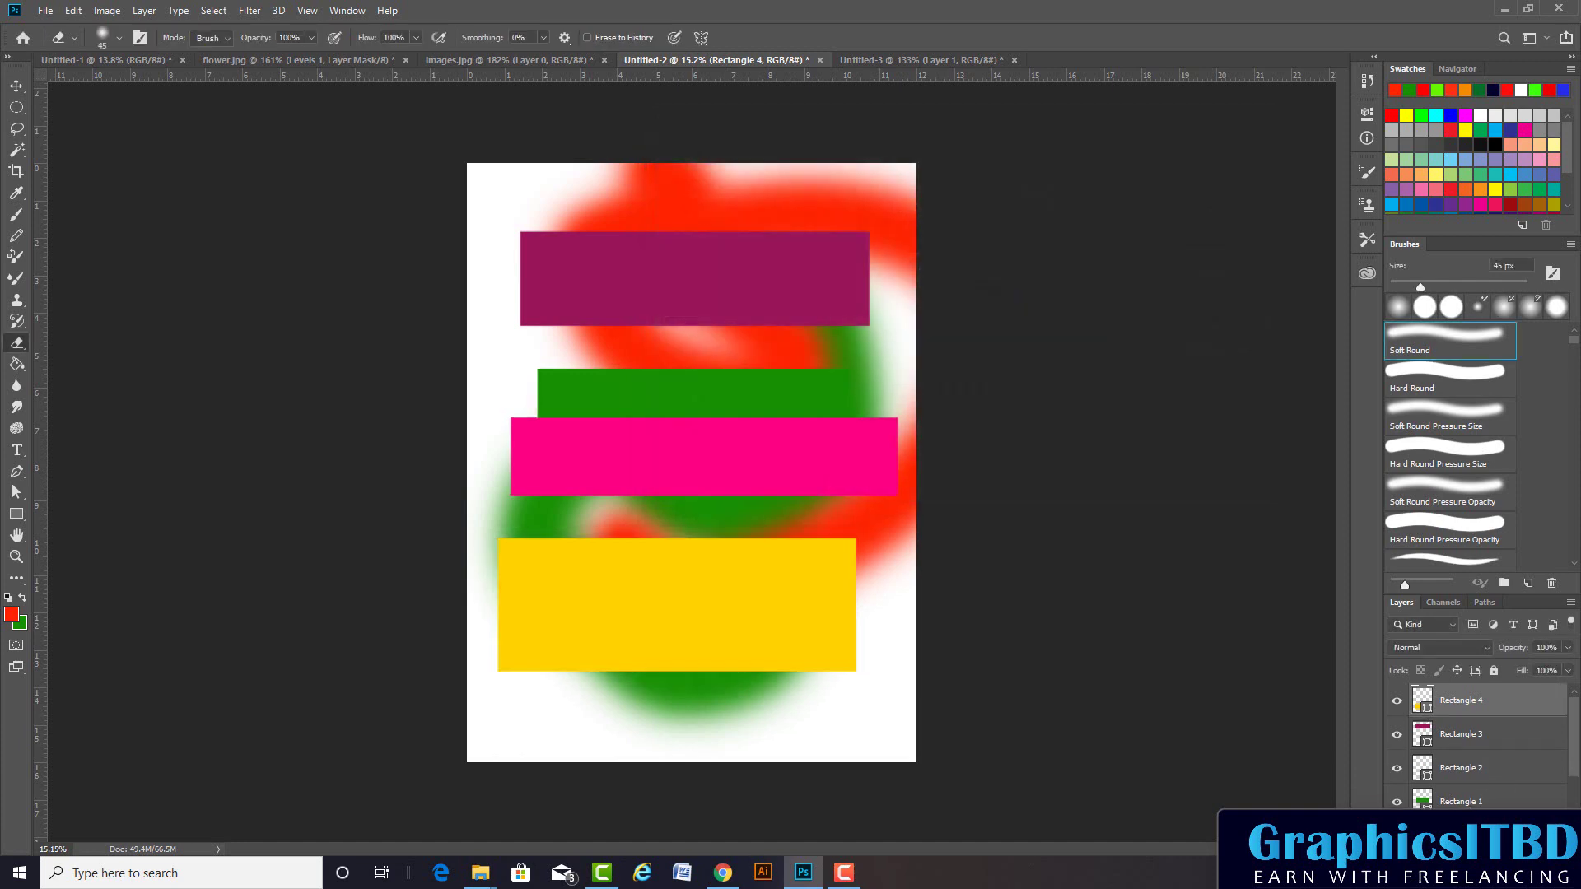
right_click(1433, 700)
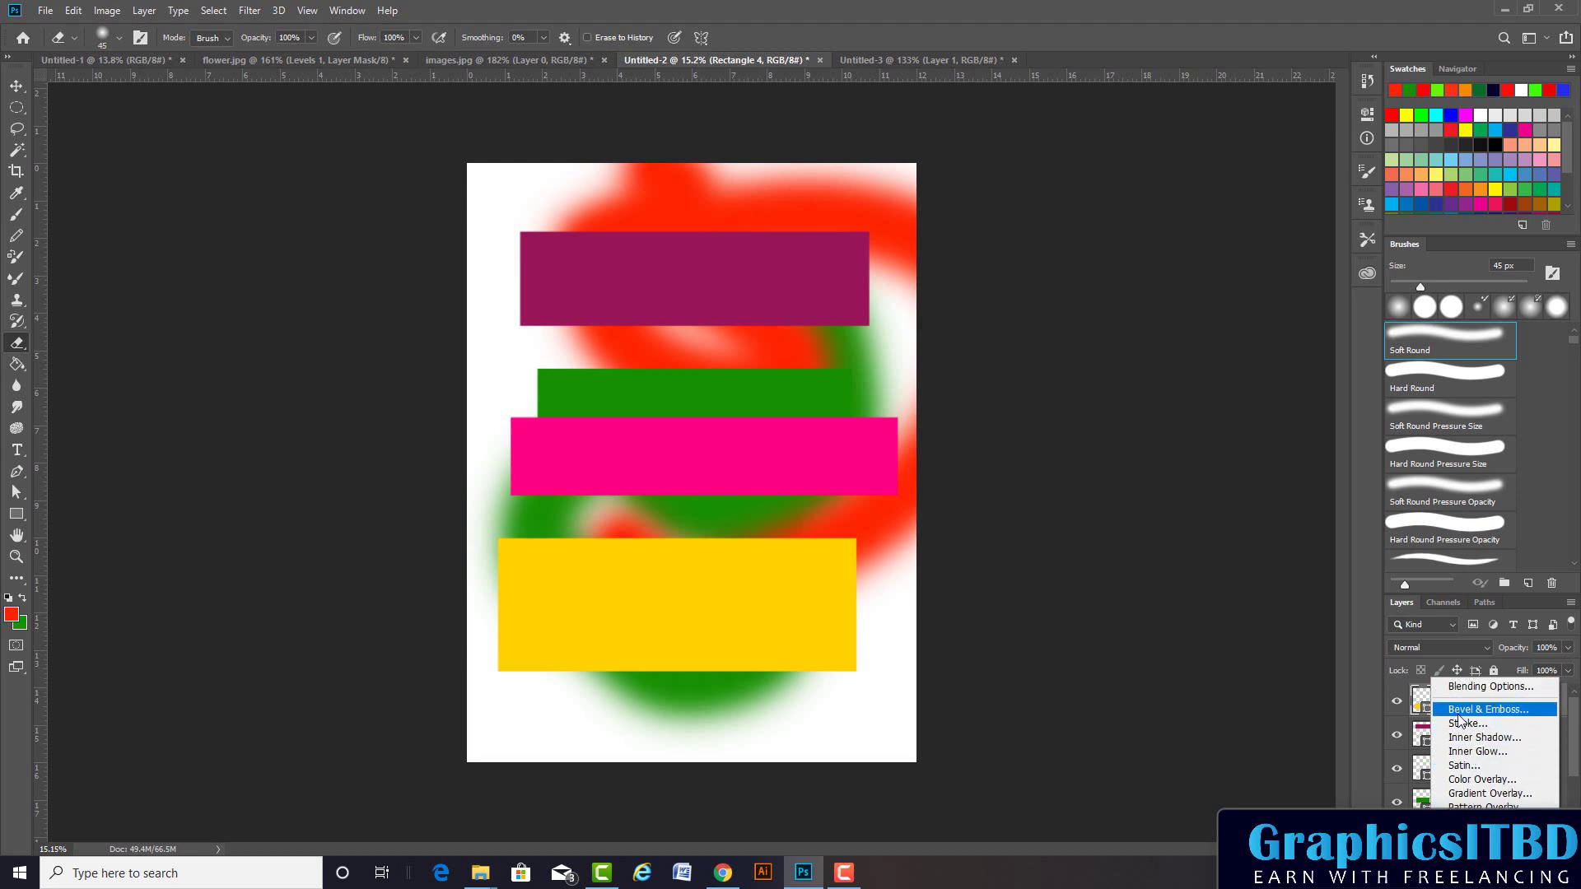
key(Escape)
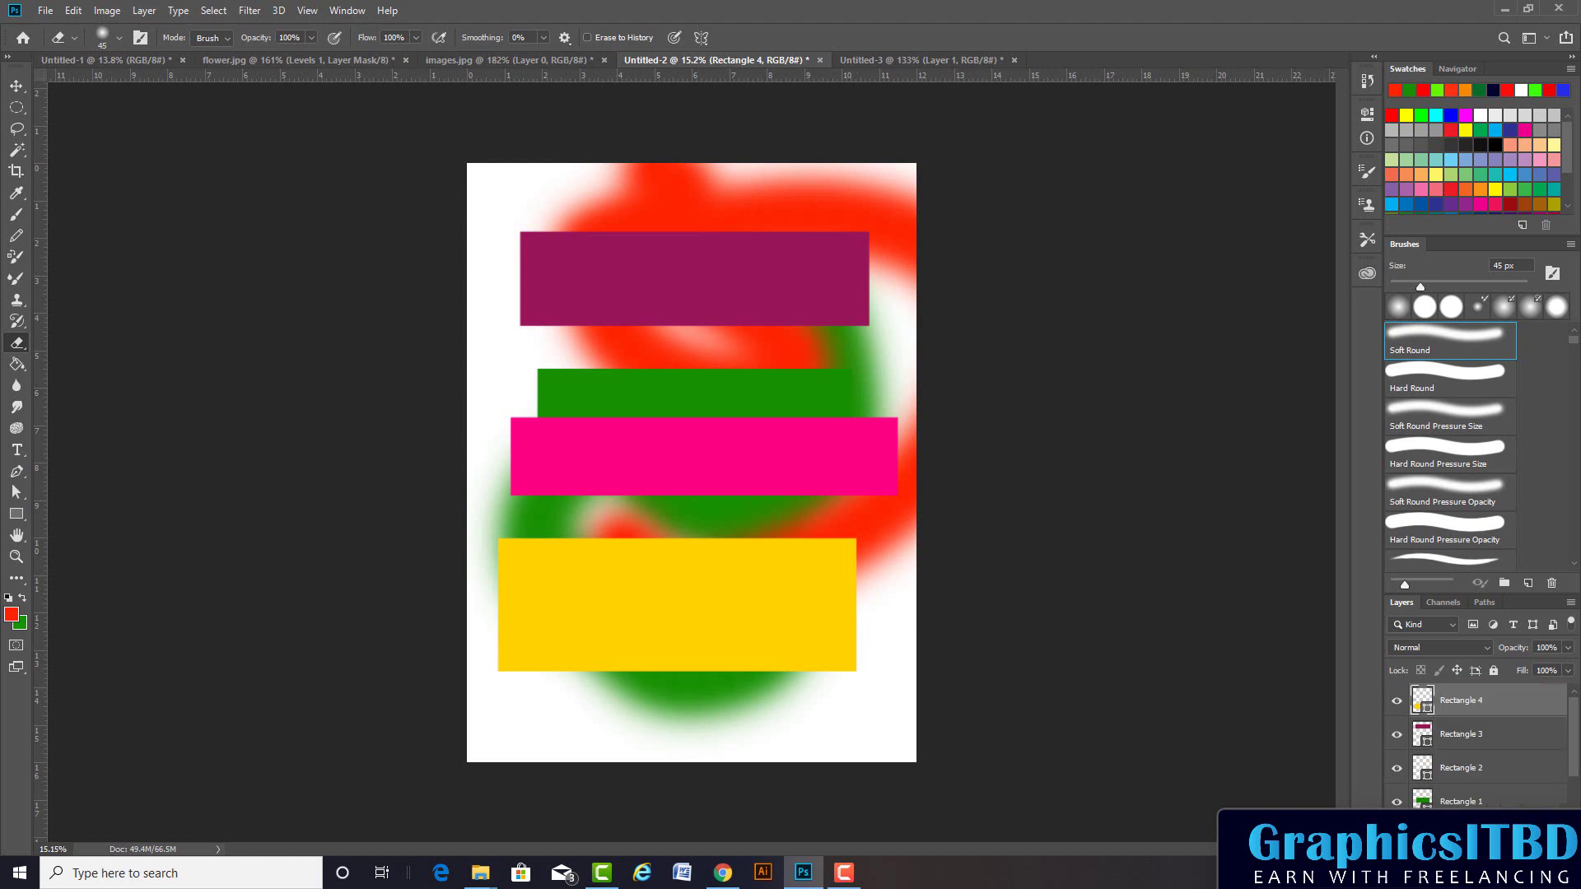